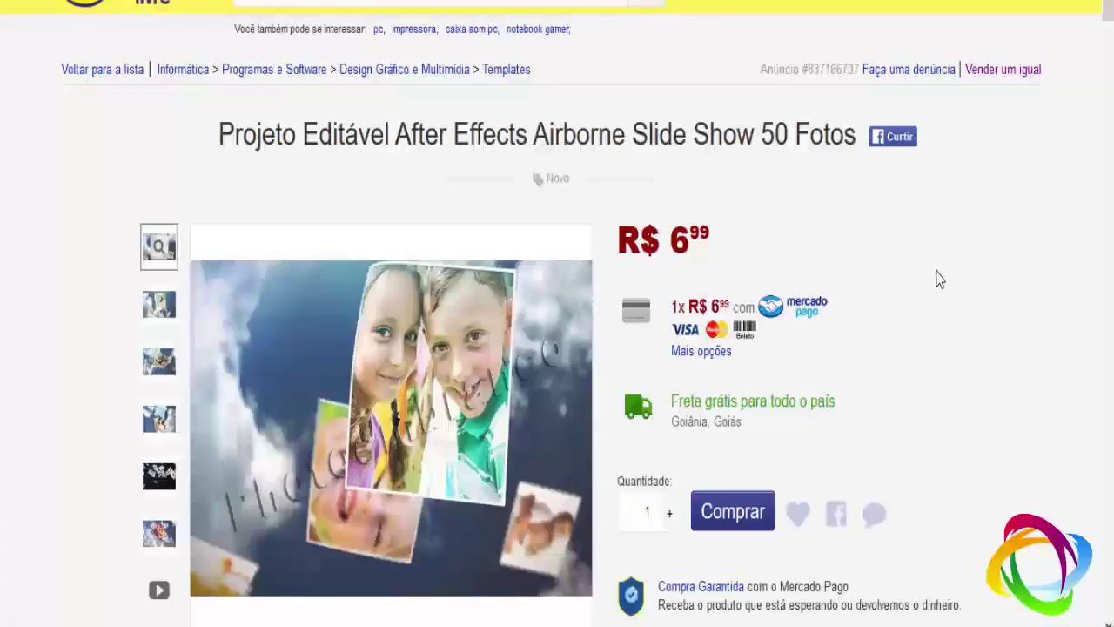
Scroll through the current listing and play its preview video, then return to the first image
{"action": "scroll", "coordinate": [938, 279], "scroll_direction": "down", "scroll_amount": 3}
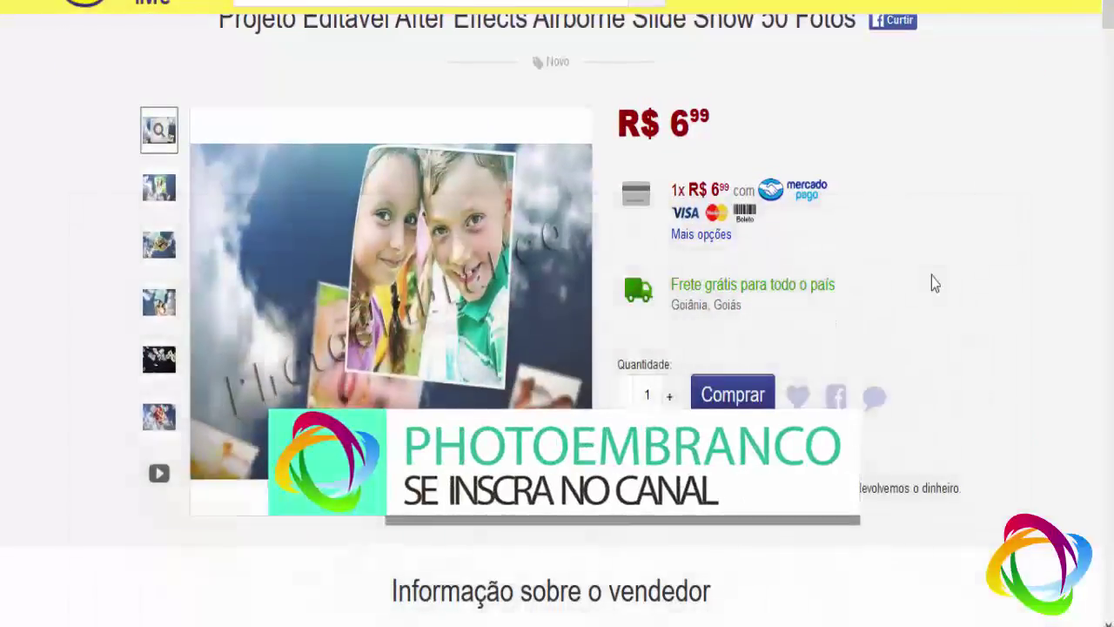
{"action": "scroll", "coordinate": [930, 284], "scroll_direction": "down", "scroll_amount": 3}
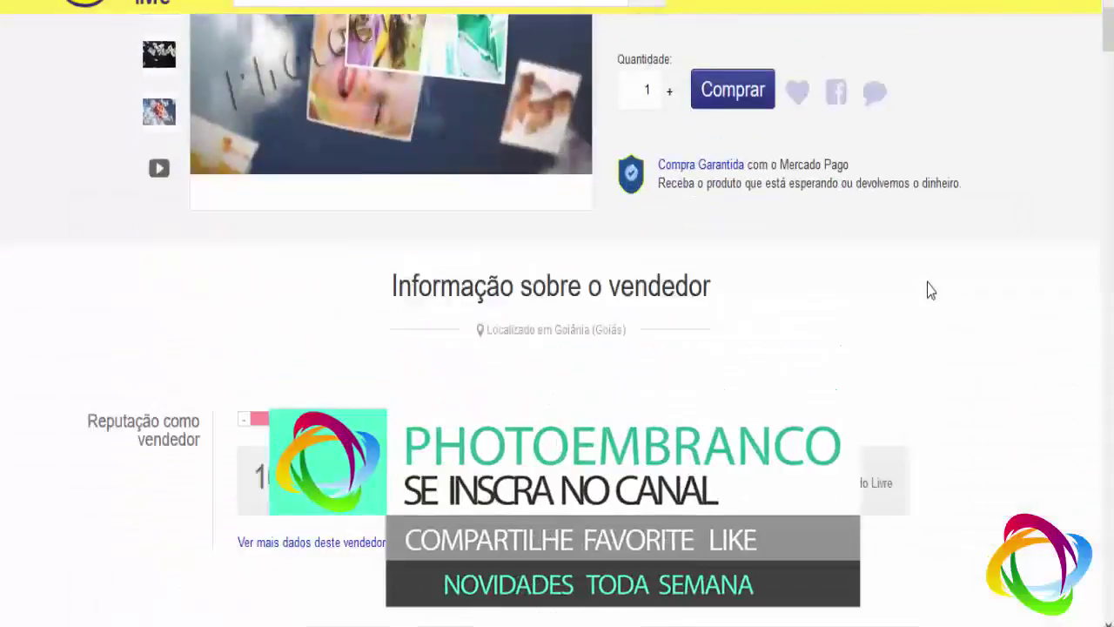
{"action": "scroll", "coordinate": [930, 285], "scroll_direction": "down", "scroll_amount": 4}
{"action": "scroll", "coordinate": [928, 288], "scroll_direction": "down", "scroll_amount": 5}
{"action": "scroll", "coordinate": [928, 293], "scroll_direction": "down", "scroll_amount": 1}
{"action": "scroll", "coordinate": [926, 293], "scroll_direction": "down", "scroll_amount": 4}
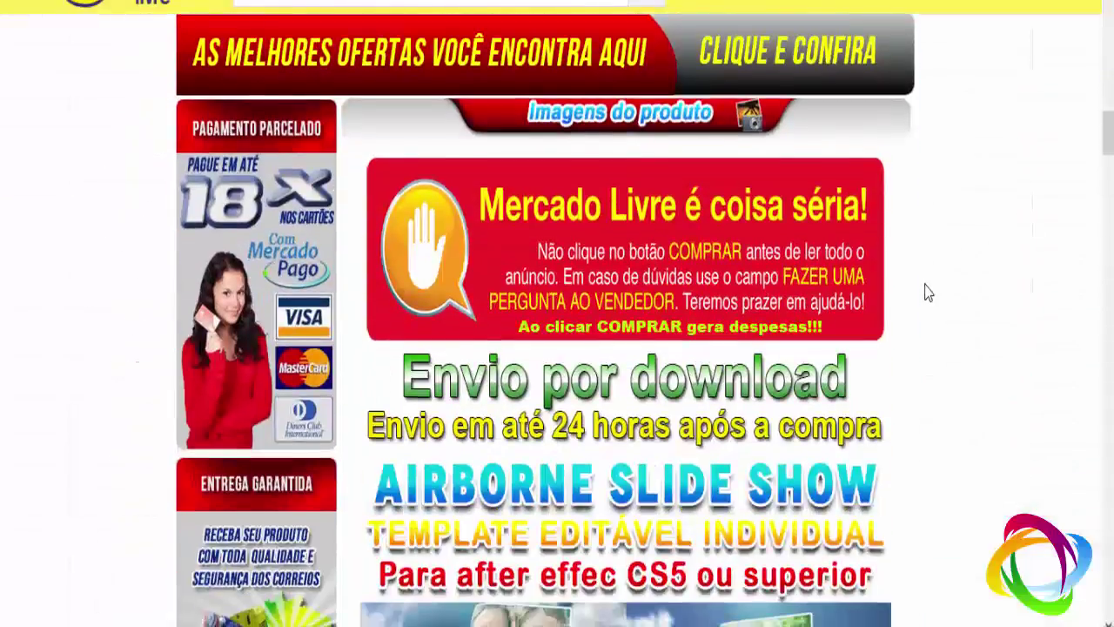
{"action": "scroll", "coordinate": [925, 293], "scroll_direction": "down", "scroll_amount": 3}
{"action": "scroll", "coordinate": [923, 293], "scroll_direction": "down", "scroll_amount": 3}
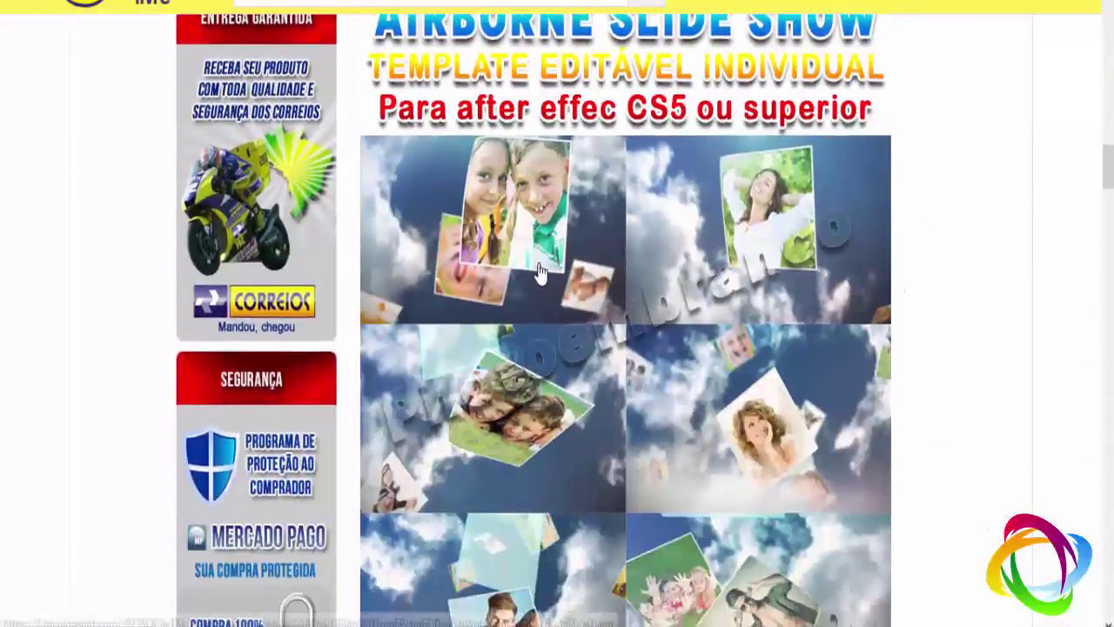
{"action": "scroll", "coordinate": [579, 348], "scroll_direction": "down", "scroll_amount": 5}
{"action": "scroll", "coordinate": [624, 433], "scroll_direction": "up", "scroll_amount": 2}
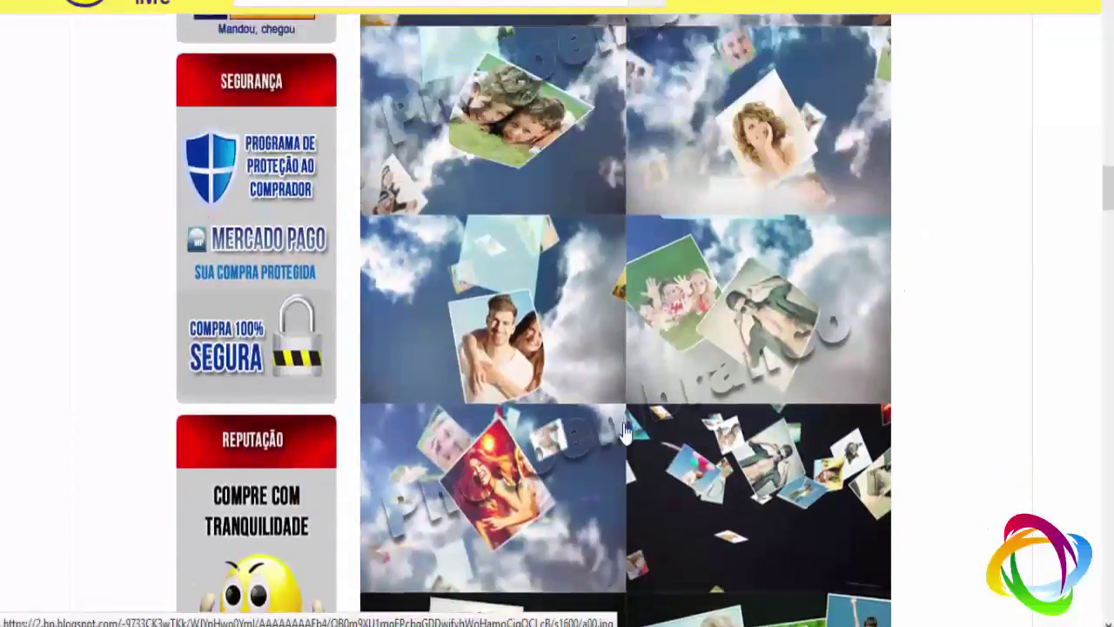
{"action": "scroll", "coordinate": [620, 425], "scroll_direction": "up", "scroll_amount": 8}
{"action": "scroll", "coordinate": [615, 416], "scroll_direction": "up", "scroll_amount": 5}
{"action": "scroll", "coordinate": [609, 407], "scroll_direction": "up", "scroll_amount": 8}
{"action": "scroll", "coordinate": [610, 407], "scroll_direction": "up", "scroll_amount": 5}
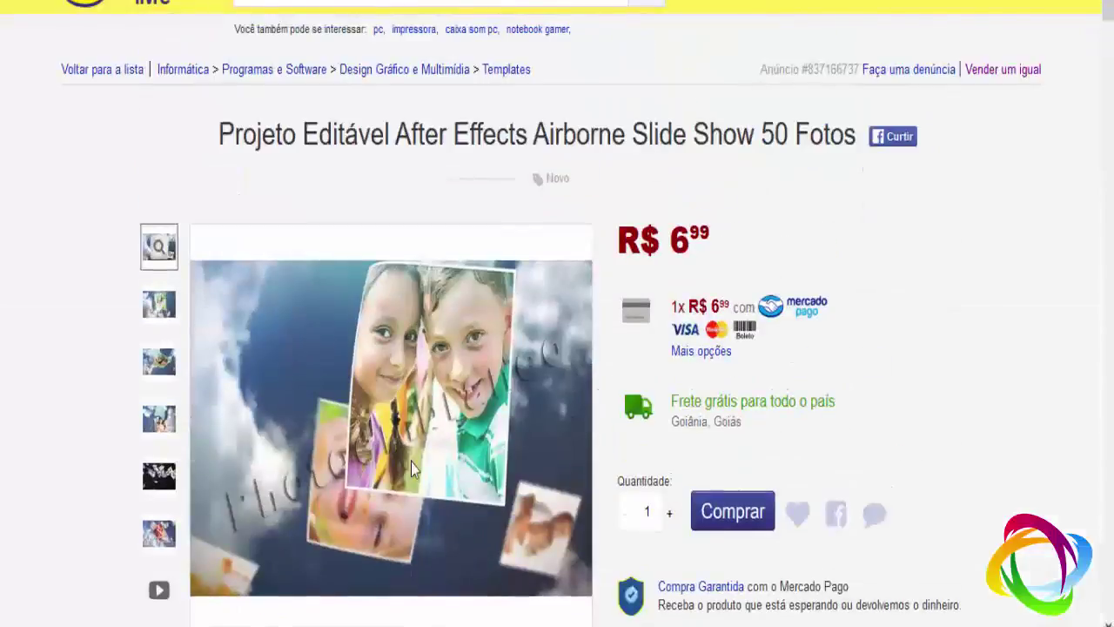
{"action": "scroll", "coordinate": [104, 513], "scroll_direction": "down", "scroll_amount": 1}
{"action": "left_click", "coordinate": [155, 484]}
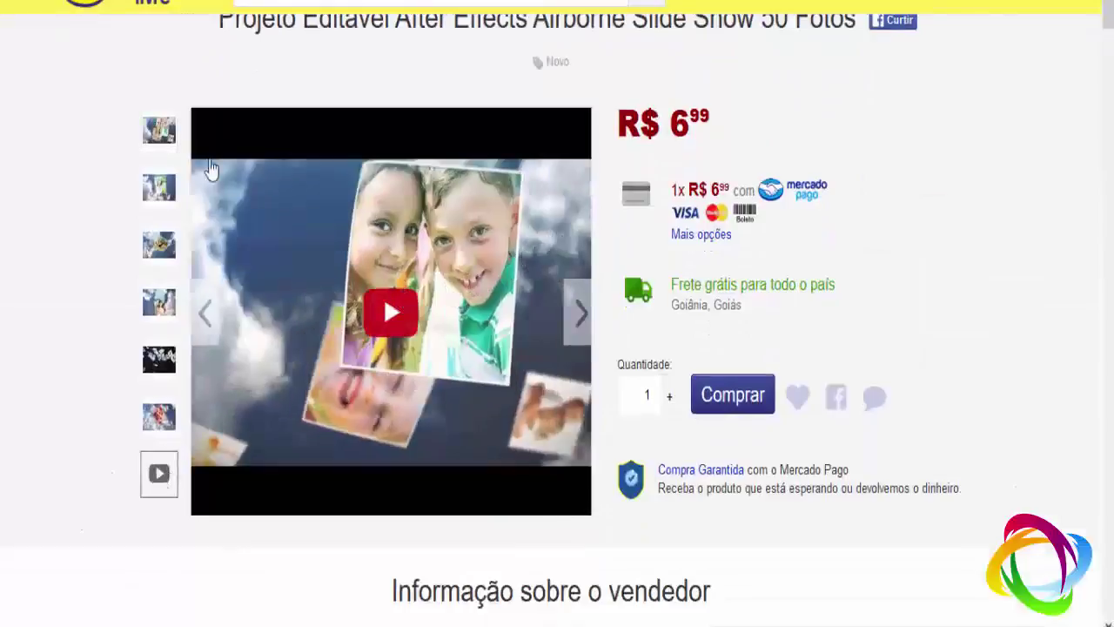
{"action": "left_click", "coordinate": [384, 296]}
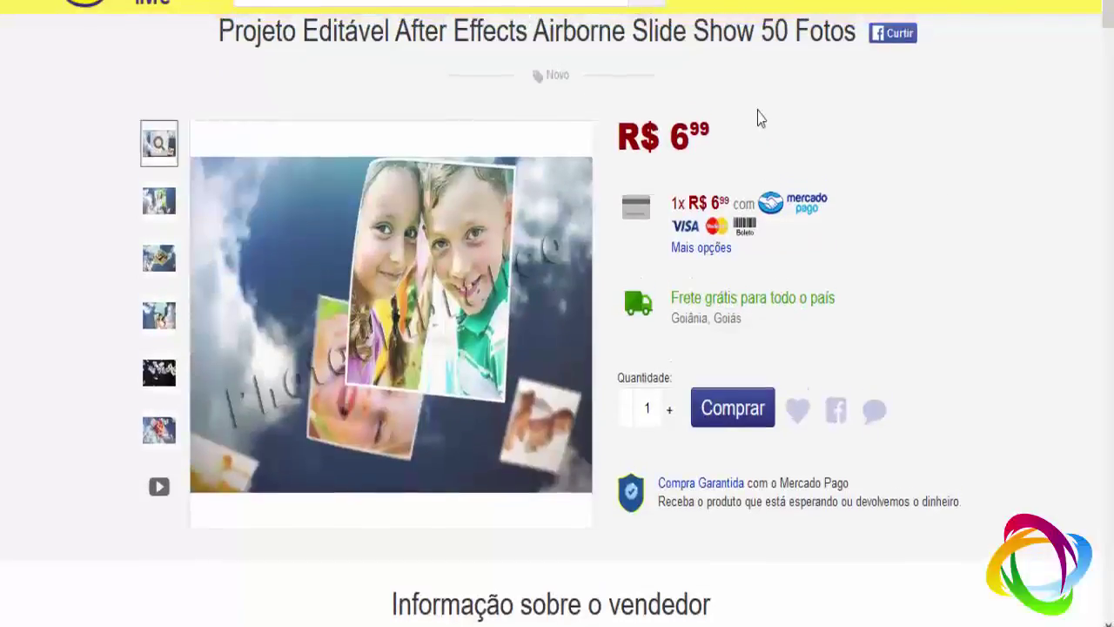
Highlight the 6,99 price and '50 Fotos' in the current listing's title
{"action": "scroll", "coordinate": [699, 233], "scroll_direction": "up", "scroll_amount": 1}
{"action": "left_click_drag", "start_coordinate": [667, 236], "coordinate": [716, 243]}
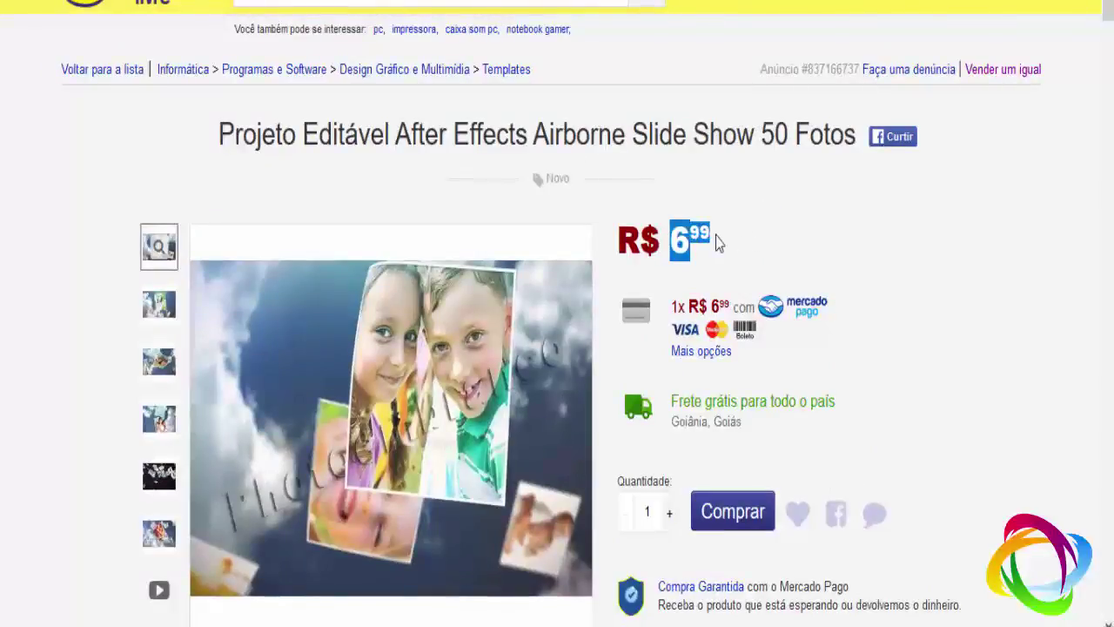
{"action": "left_click", "coordinate": [722, 237]}
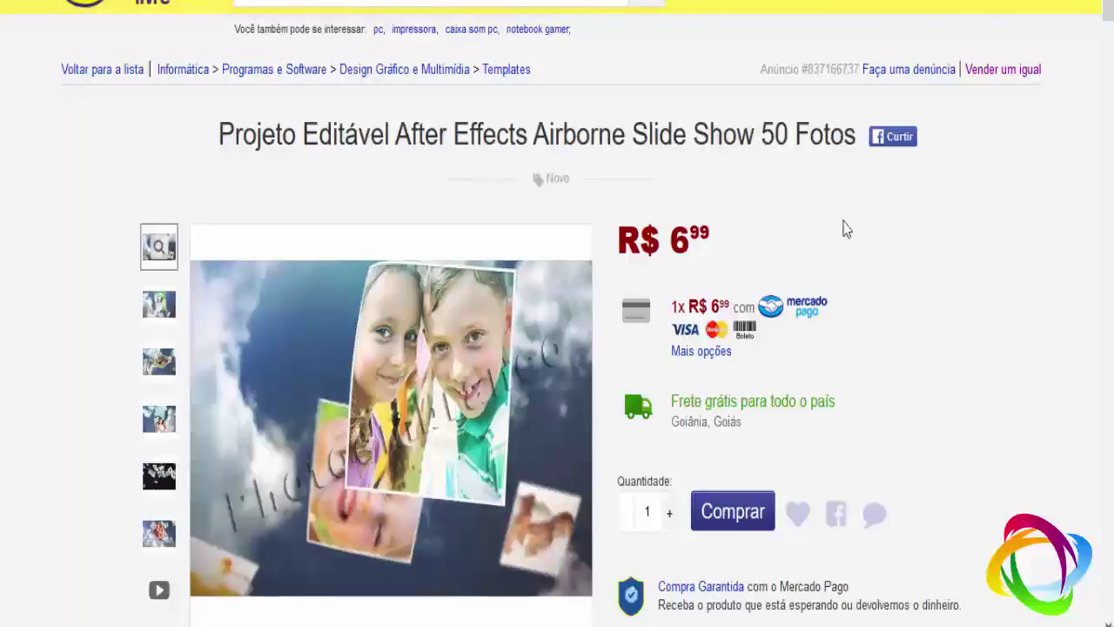
{"action": "left_click_drag", "start_coordinate": [763, 133], "coordinate": [858, 135]}
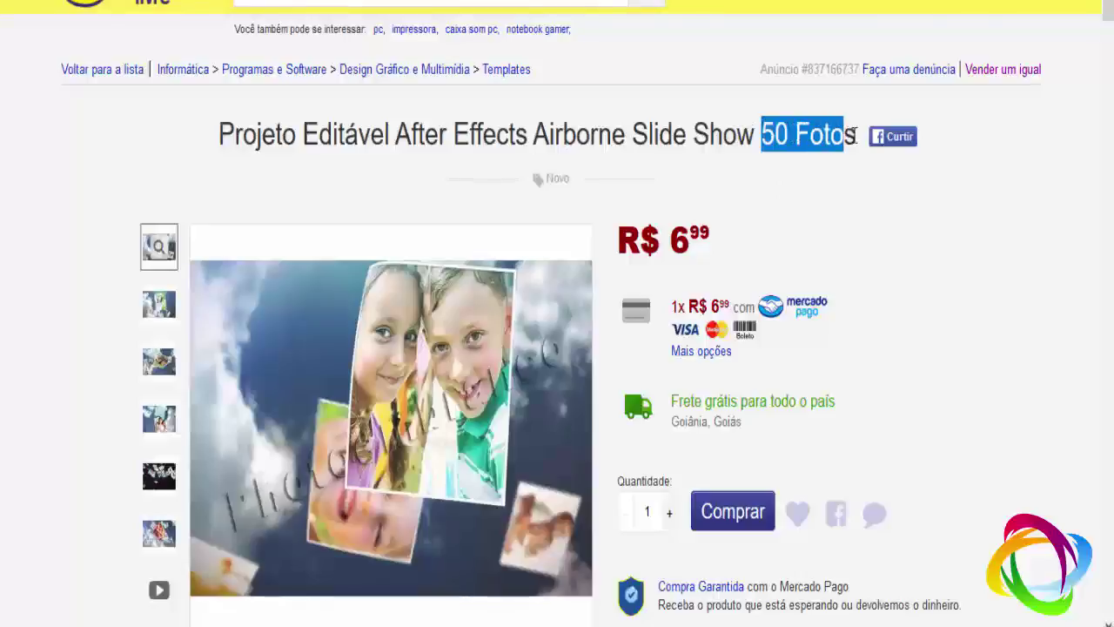
{"action": "left_click", "coordinate": [805, 171]}
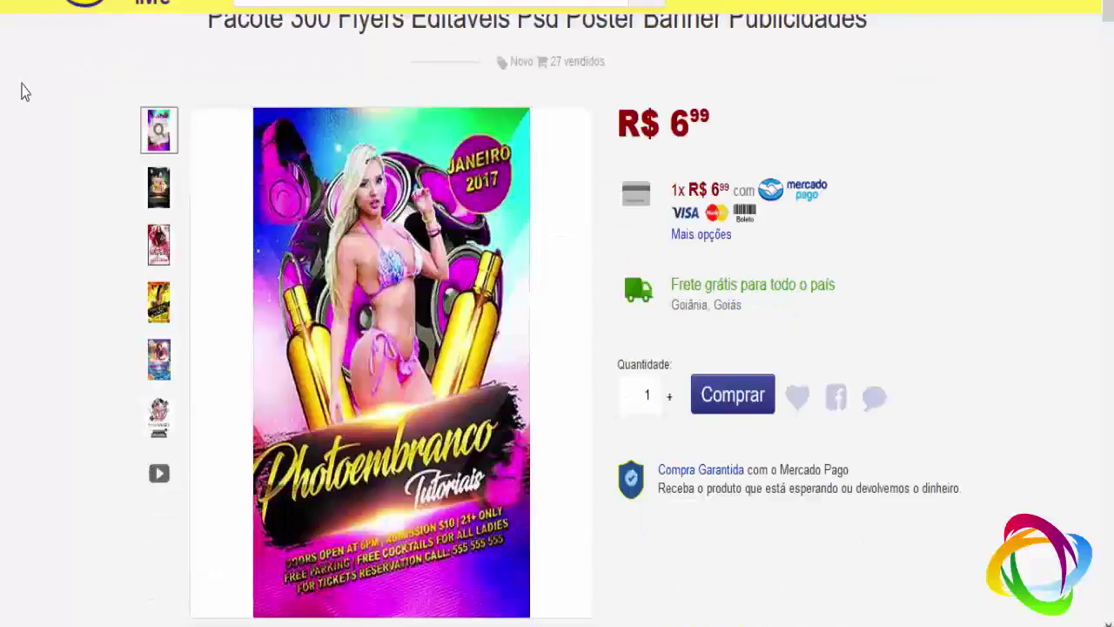
On the 300 Flyers listing, highlight '300' and the 6,99 price, then enlarge the flyer image
{"action": "scroll", "coordinate": [22, 93], "scroll_direction": "up", "scroll_amount": 2}
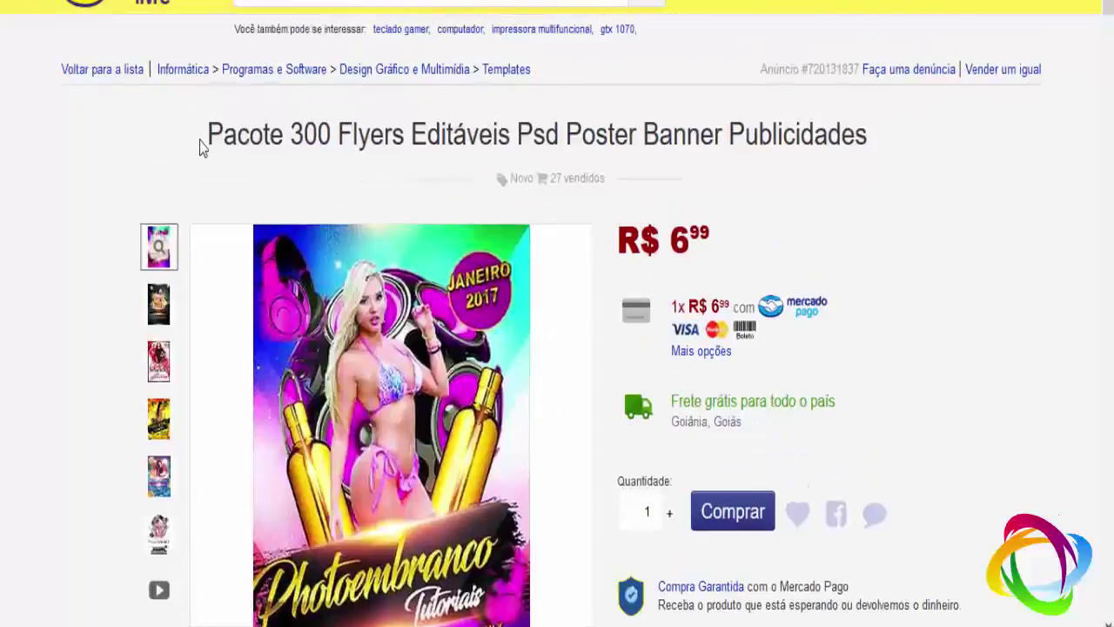
{"action": "left_click_drag", "start_coordinate": [514, 122], "coordinate": [577, 135]}
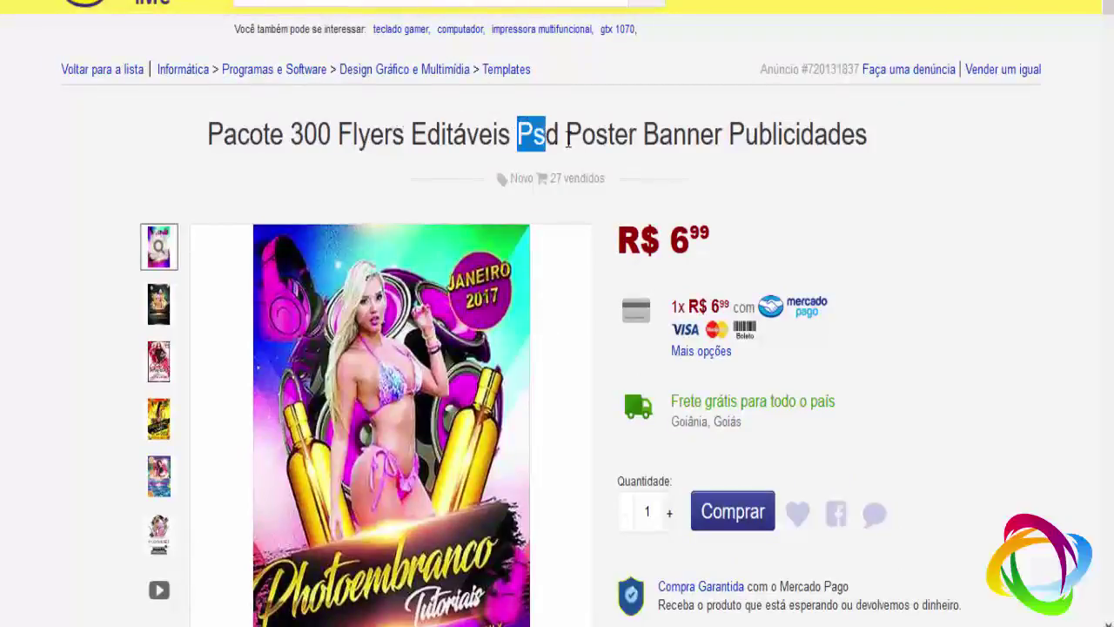
{"action": "left_click", "coordinate": [300, 146]}
{"action": "left_click_drag", "start_coordinate": [296, 132], "coordinate": [333, 134]}
{"action": "left_click", "coordinate": [298, 132]}
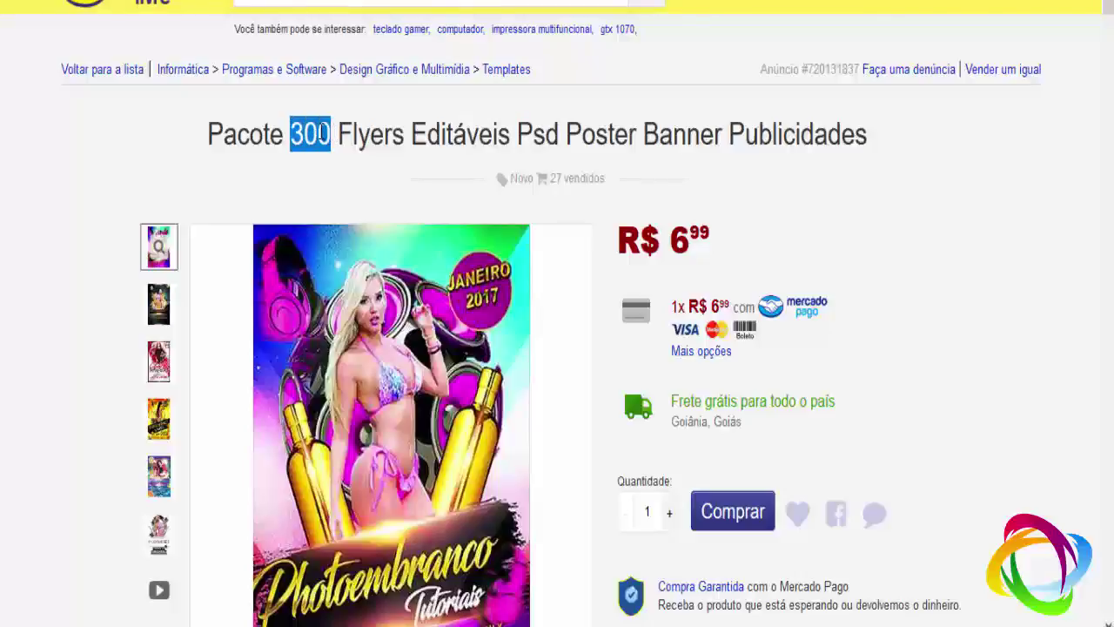
{"action": "left_click", "coordinate": [320, 132]}
{"action": "left_click_drag", "start_coordinate": [294, 133], "coordinate": [324, 137]}
{"action": "left_click_drag", "start_coordinate": [670, 228], "coordinate": [712, 246]}
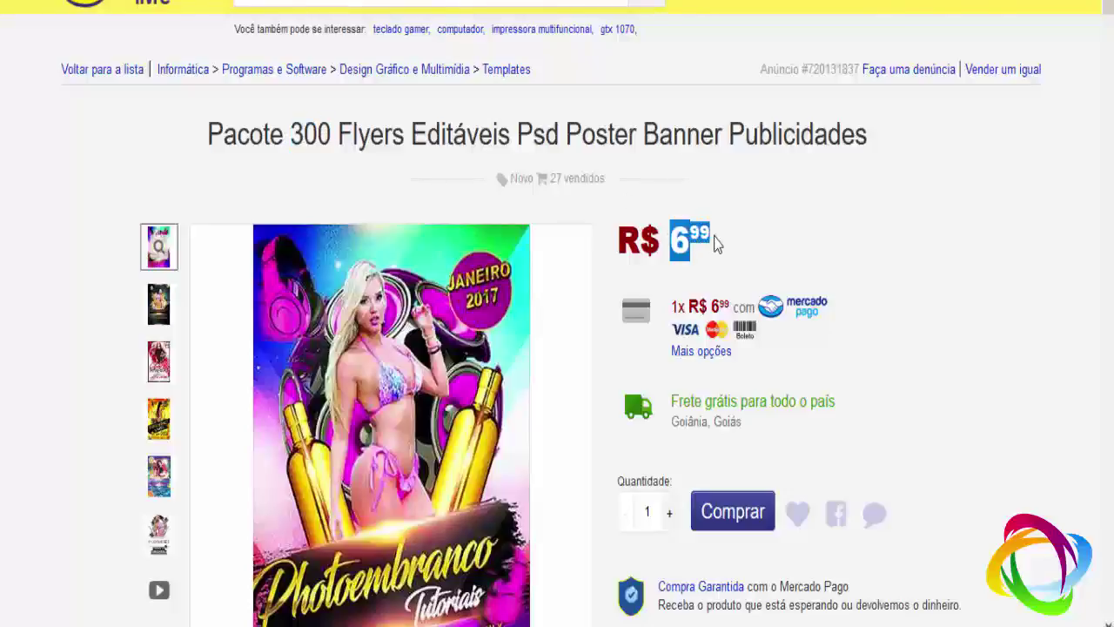
{"action": "left_click", "coordinate": [705, 243]}
{"action": "left_click_drag", "start_coordinate": [670, 228], "coordinate": [716, 243]}
{"action": "left_click", "coordinate": [418, 285]}
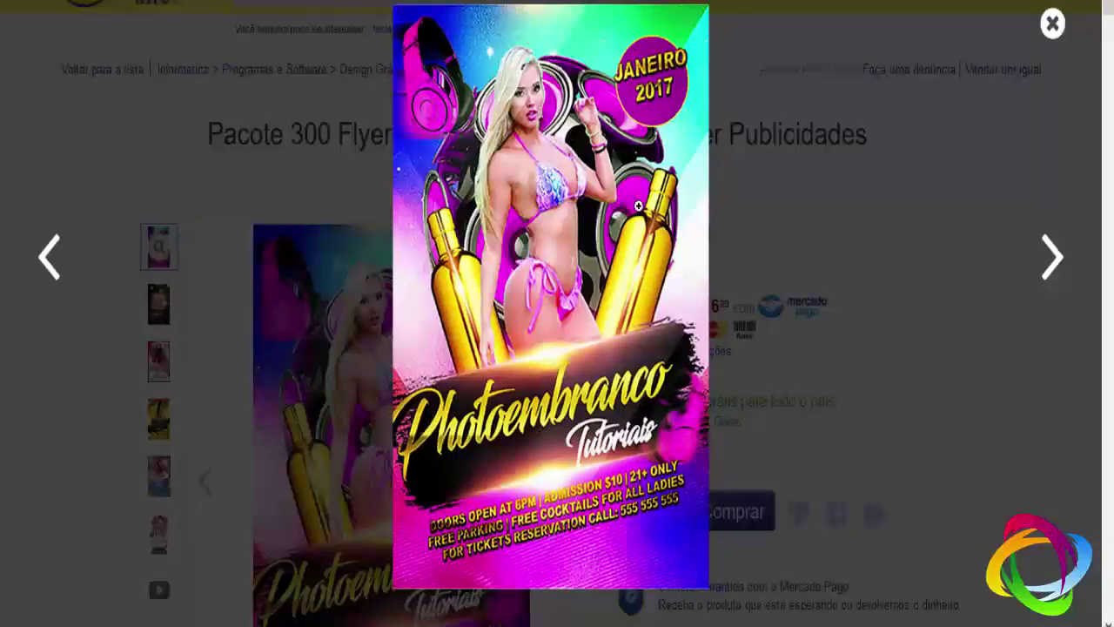
Page nine times through the enlarged flyer samples, ending on the yellow 25th September flyer
{"action": "left_click", "coordinate": [1054, 261]}
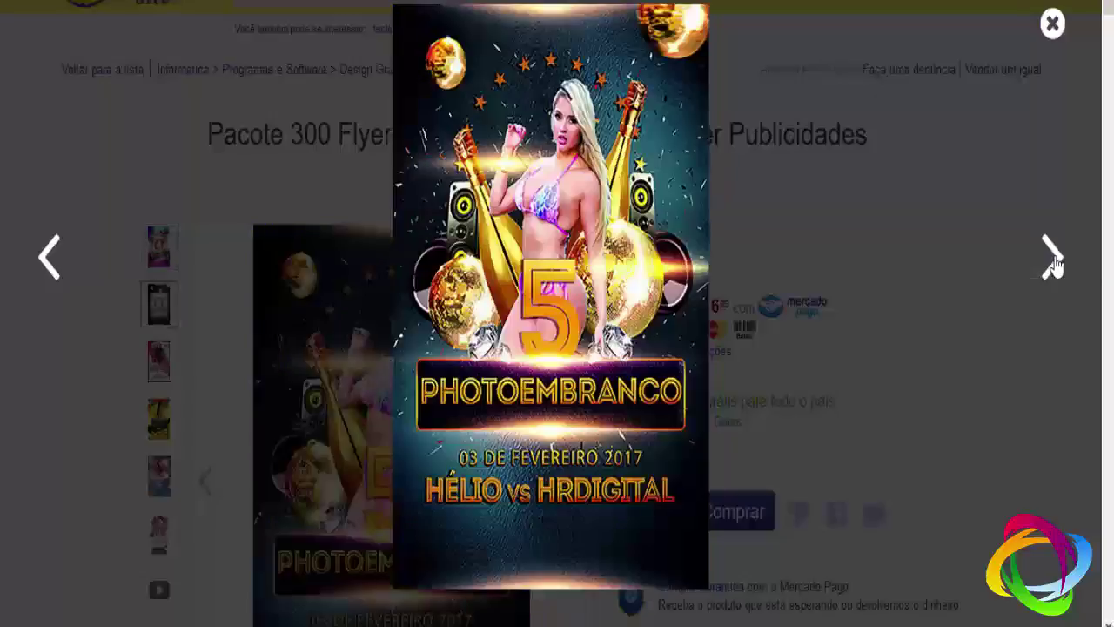
{"action": "left_click", "coordinate": [1054, 261]}
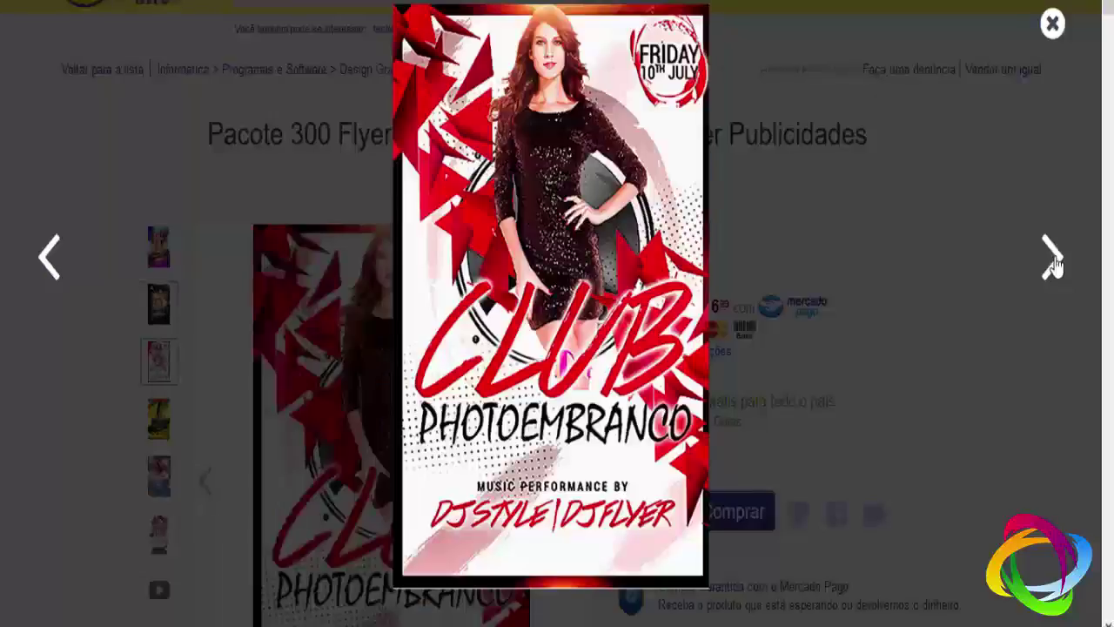
{"action": "left_click", "coordinate": [1054, 261]}
{"action": "left_click", "coordinate": [1057, 261]}
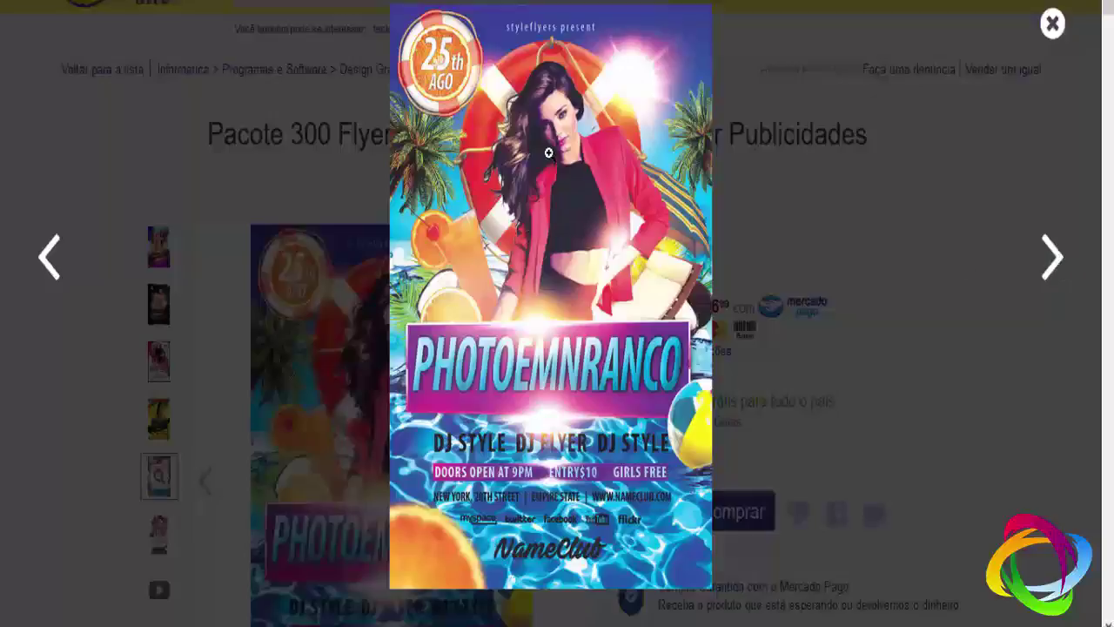
{"action": "left_click", "coordinate": [1051, 271]}
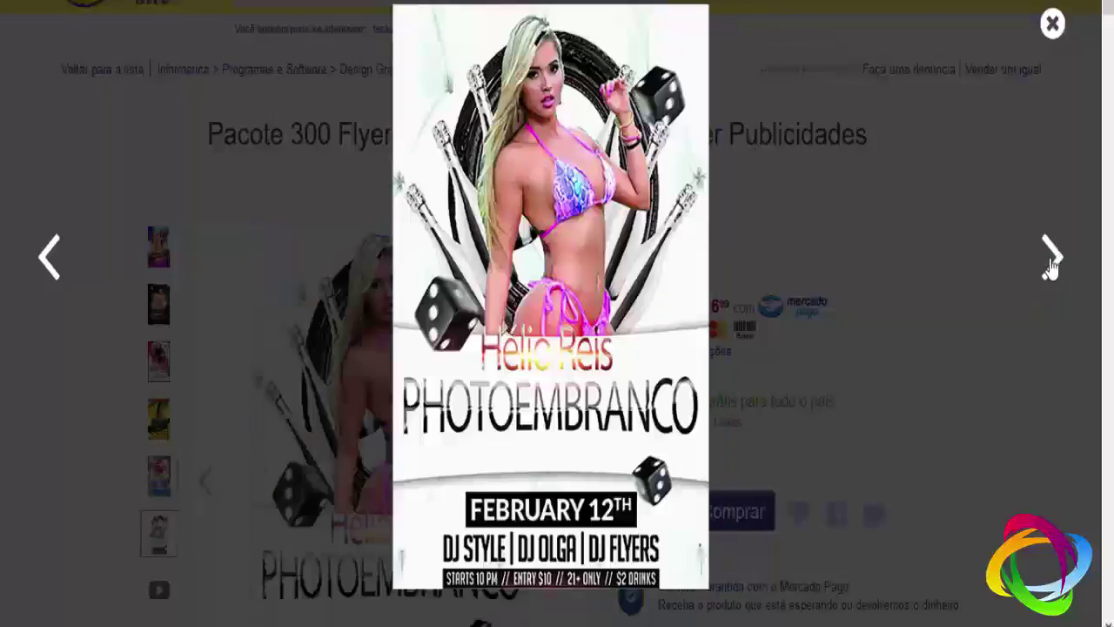
{"action": "left_click", "coordinate": [1051, 261]}
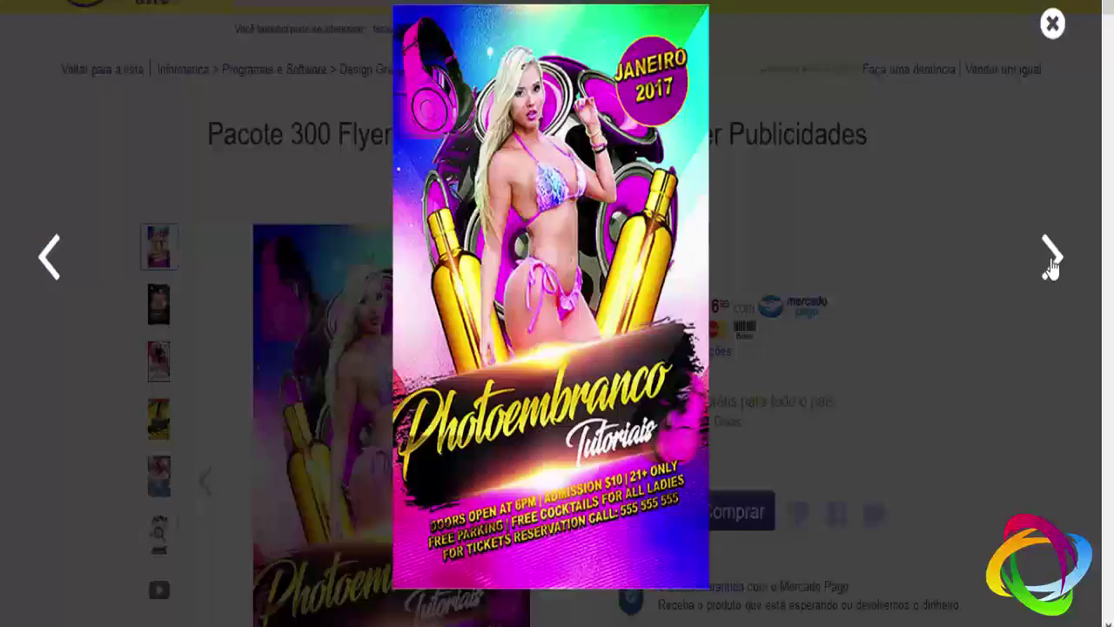
{"action": "left_click", "coordinate": [1052, 267]}
{"action": "left_click", "coordinate": [1051, 262]}
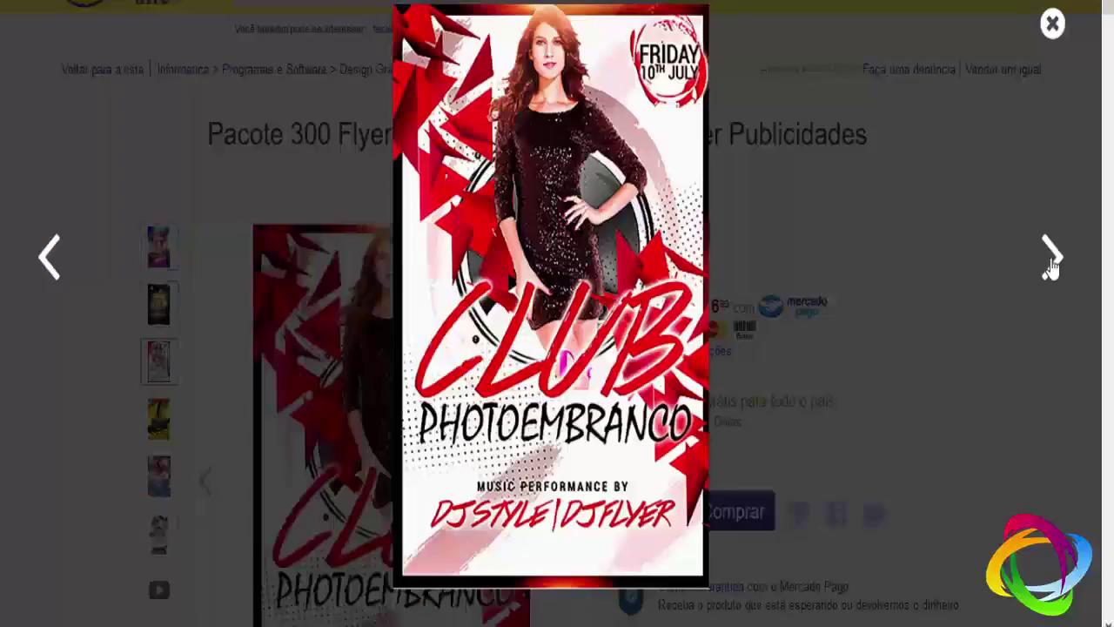
{"action": "left_click", "coordinate": [1053, 259]}
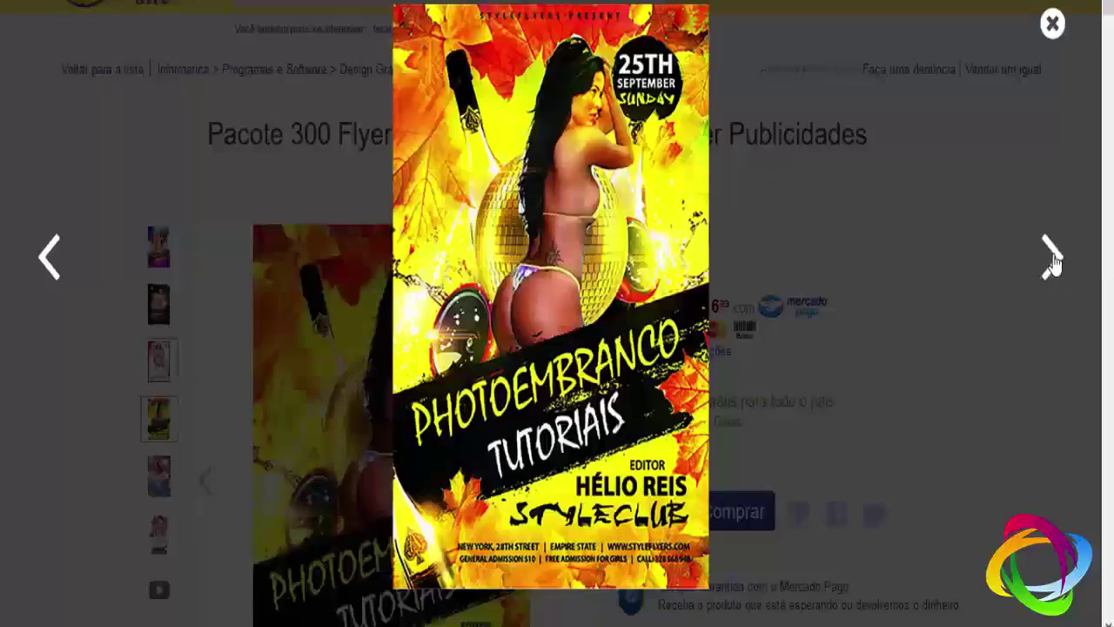
{"action": "left_click", "coordinate": [1053, 25]}
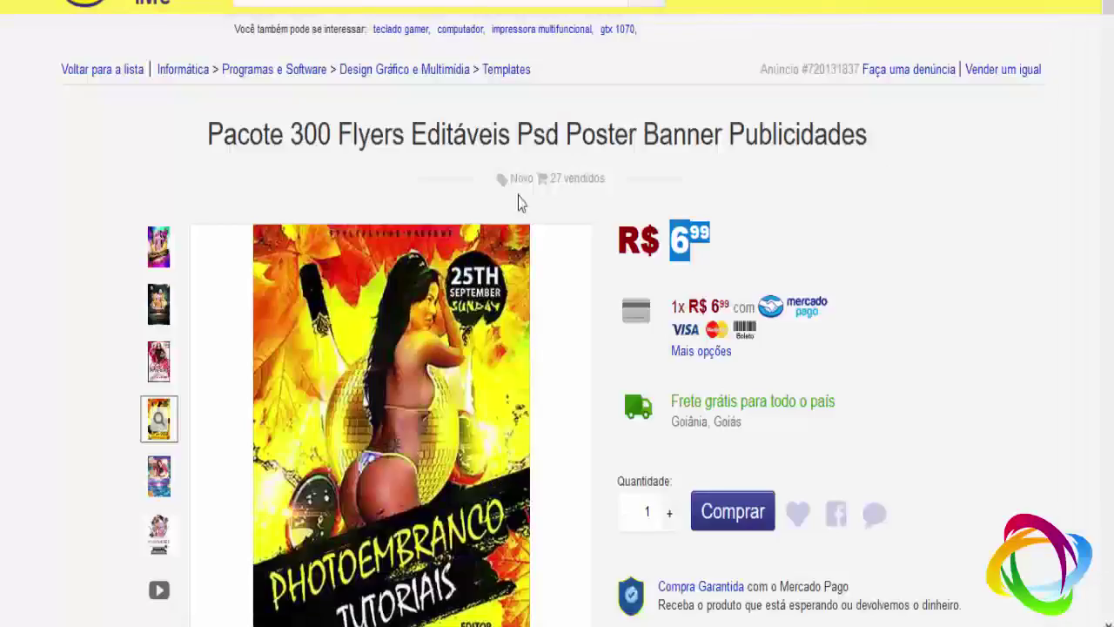
{"action": "left_click", "coordinate": [661, 207]}
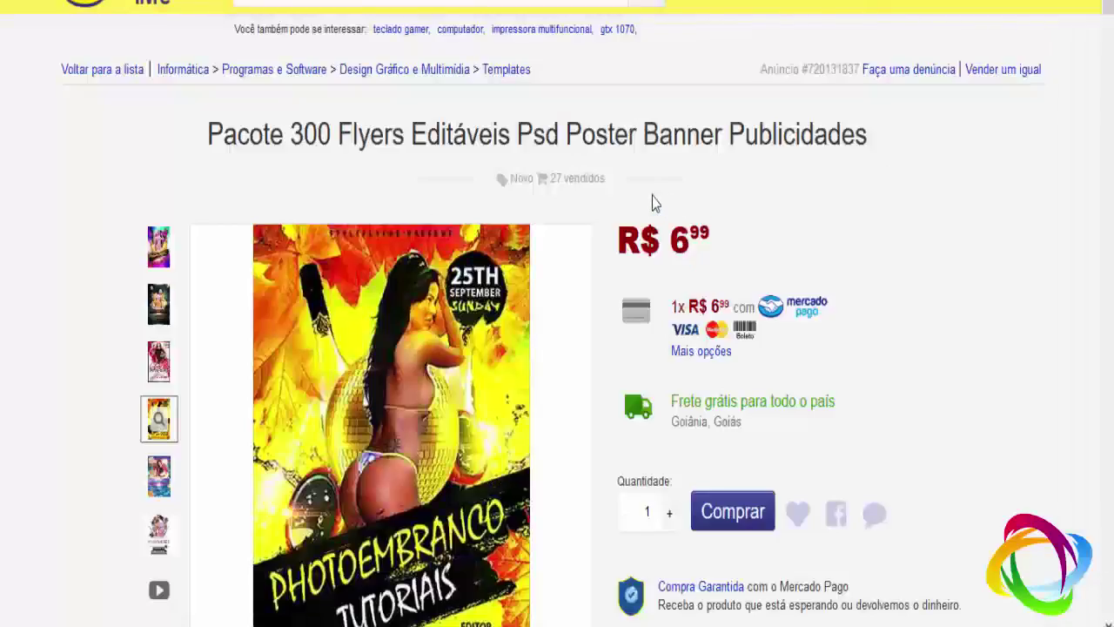
{"action": "double_click", "coordinate": [311, 130]}
{"action": "left_click", "coordinate": [294, 133]}
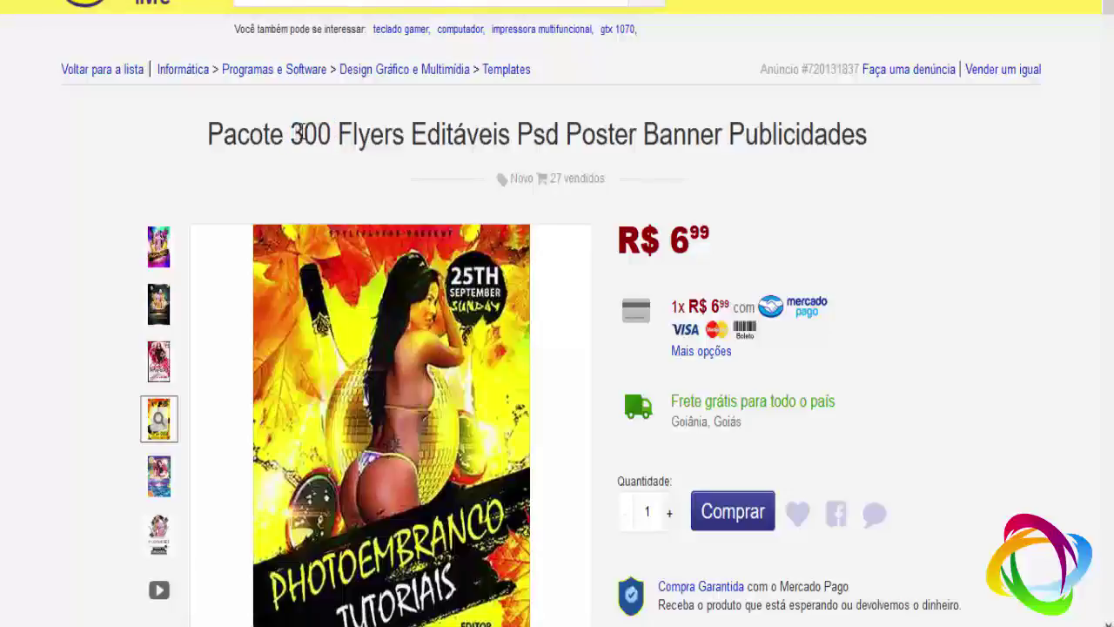
{"action": "double_click", "coordinate": [299, 132]}
{"action": "left_click", "coordinate": [291, 133]}
{"action": "scroll", "coordinate": [2, 313], "scroll_direction": "down", "scroll_amount": 5}
{"action": "scroll", "coordinate": [2, 315], "scroll_direction": "down", "scroll_amount": 5}
{"action": "scroll", "coordinate": [2, 315], "scroll_direction": "down", "scroll_amount": 5}
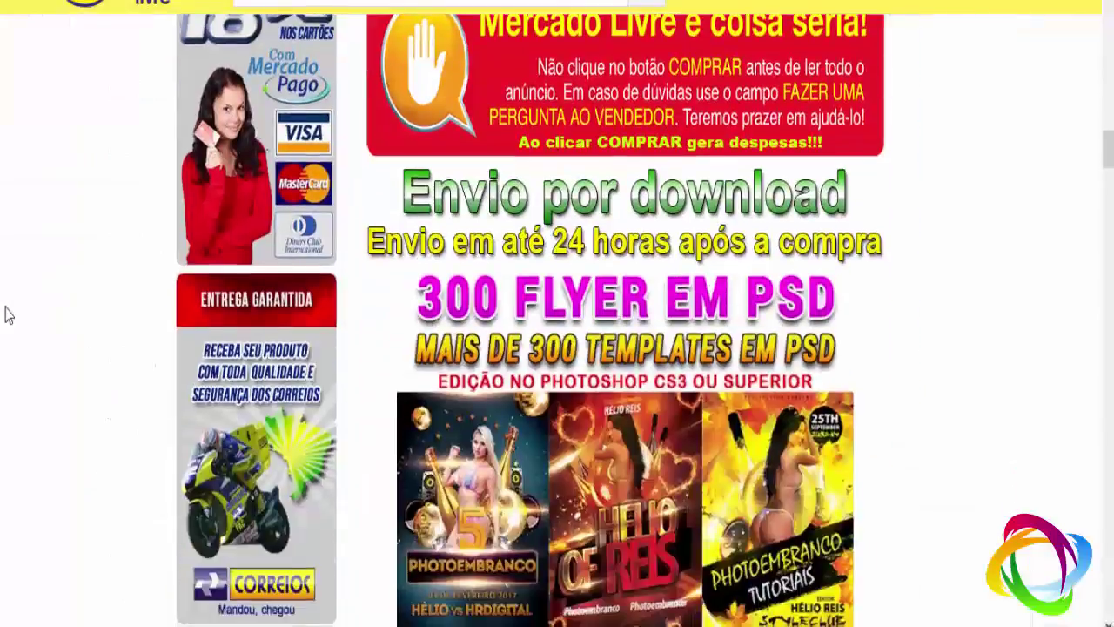
{"action": "scroll", "coordinate": [1, 316], "scroll_direction": "down", "scroll_amount": 5}
{"action": "scroll", "coordinate": [597, 171], "scroll_direction": "up", "scroll_amount": 4}
{"action": "scroll", "coordinate": [685, 242], "scroll_direction": "down", "scroll_amount": 1}
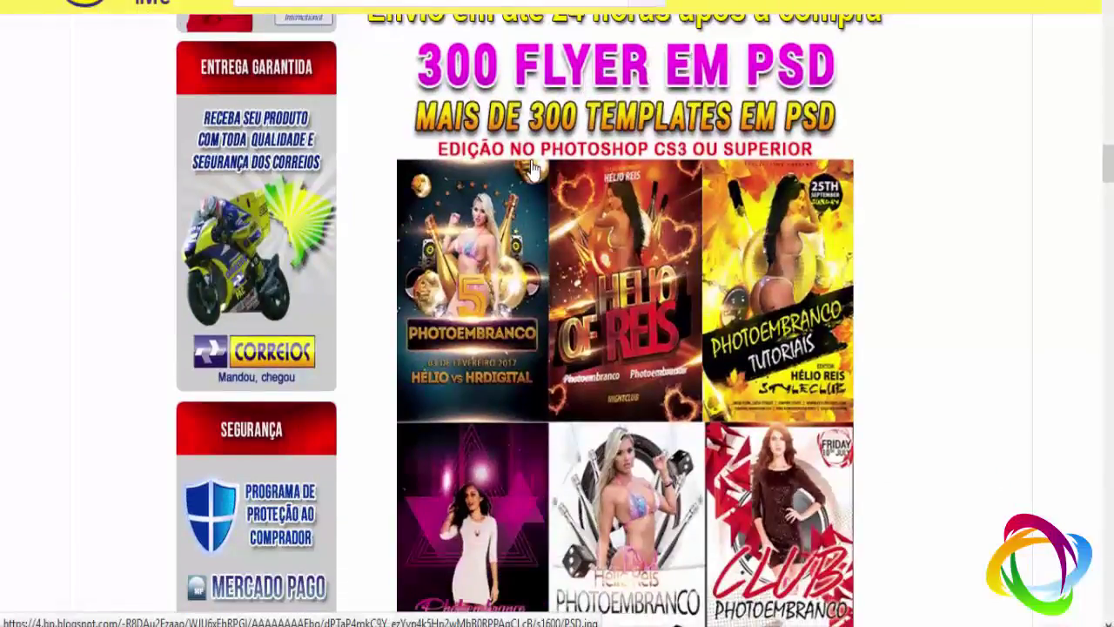
{"action": "scroll", "coordinate": [597, 316], "scroll_direction": "down", "scroll_amount": 3}
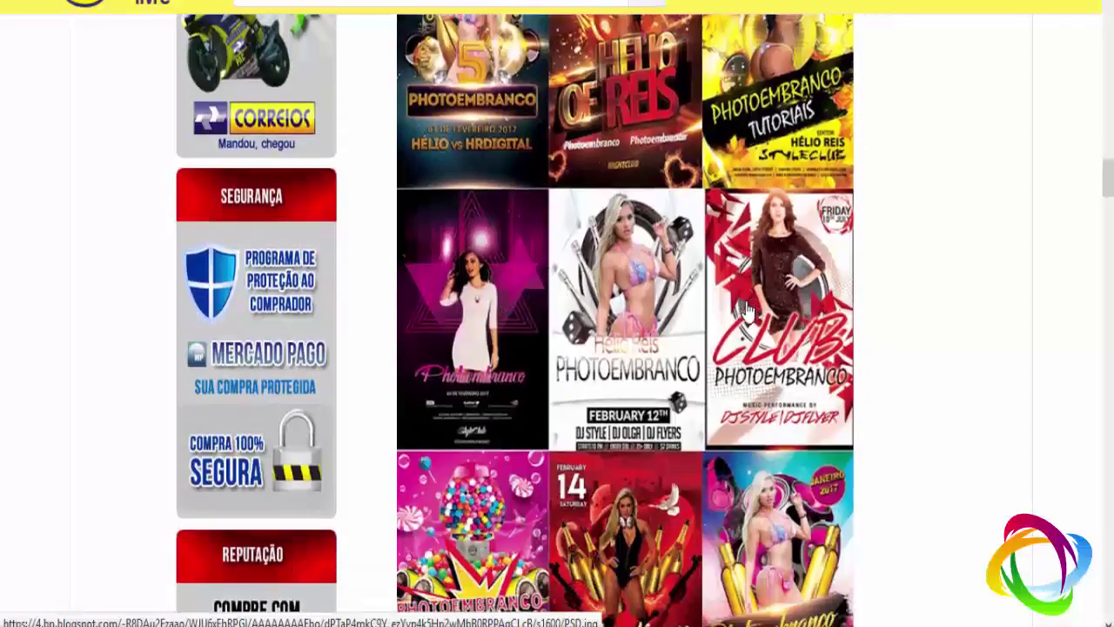
{"action": "scroll", "coordinate": [590, 340], "scroll_direction": "down", "scroll_amount": 3}
{"action": "scroll", "coordinate": [583, 337], "scroll_direction": "down", "scroll_amount": 4}
{"action": "scroll", "coordinate": [548, 336], "scroll_direction": "down", "scroll_amount": 3}
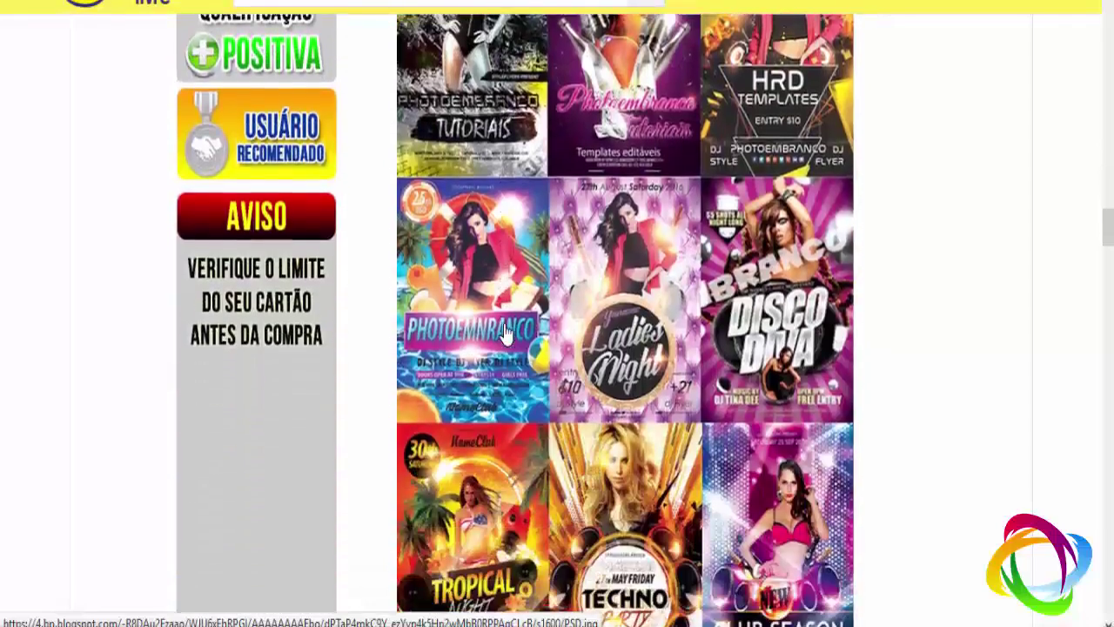
{"action": "scroll", "coordinate": [513, 333], "scroll_direction": "down", "scroll_amount": 2}
{"action": "scroll", "coordinate": [501, 329], "scroll_direction": "down", "scroll_amount": 4}
{"action": "scroll", "coordinate": [494, 322], "scroll_direction": "down", "scroll_amount": 5}
{"action": "scroll", "coordinate": [488, 313], "scroll_direction": "down", "scroll_amount": 5}
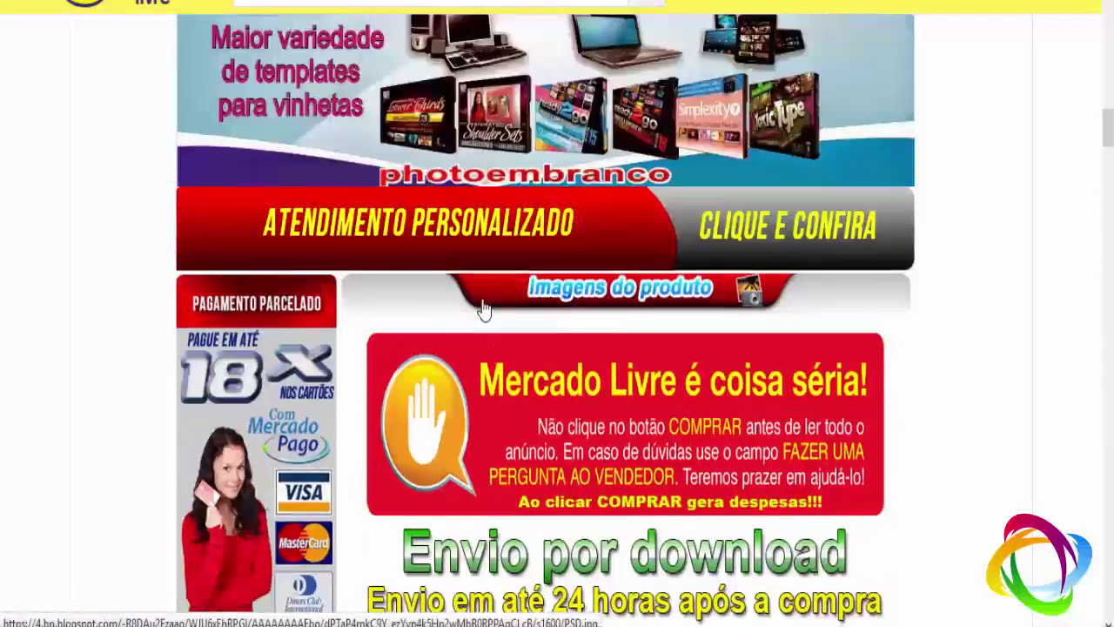
{"action": "scroll", "coordinate": [482, 304], "scroll_direction": "down", "scroll_amount": 5}
{"action": "key", "text": "Home"}
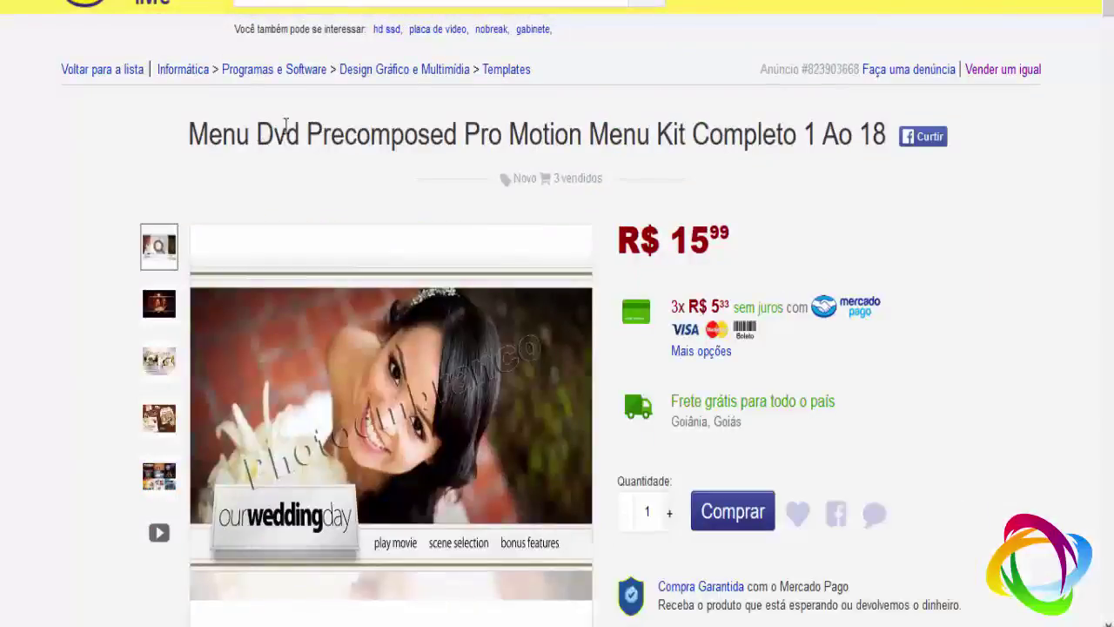
{"action": "left_click_drag", "start_coordinate": [313, 135], "coordinate": [676, 135]}
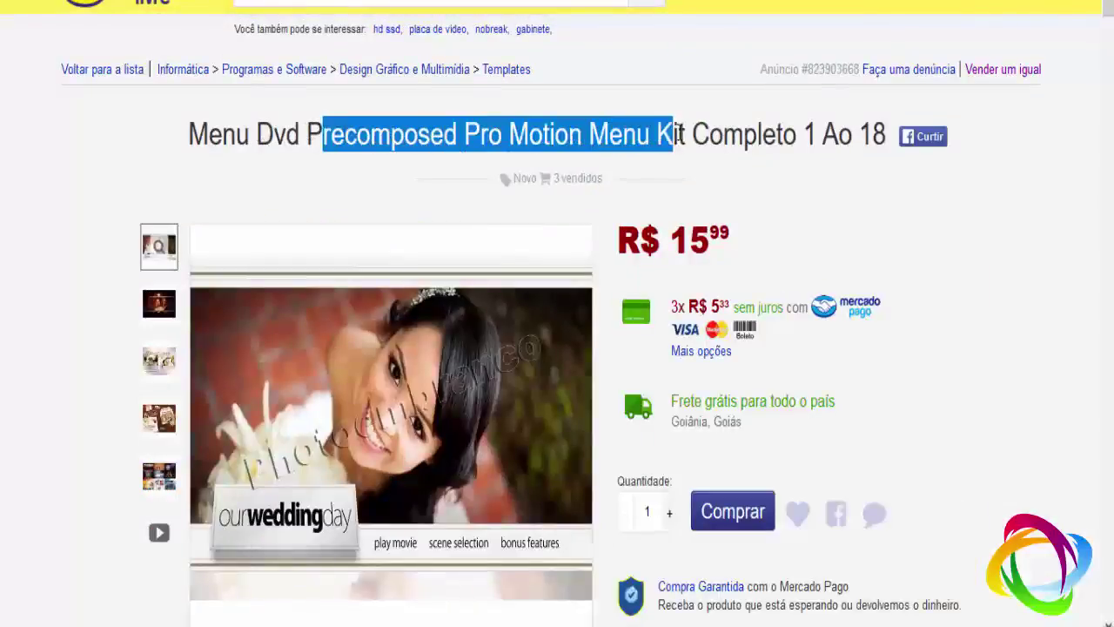
{"action": "left_click", "coordinate": [648, 135]}
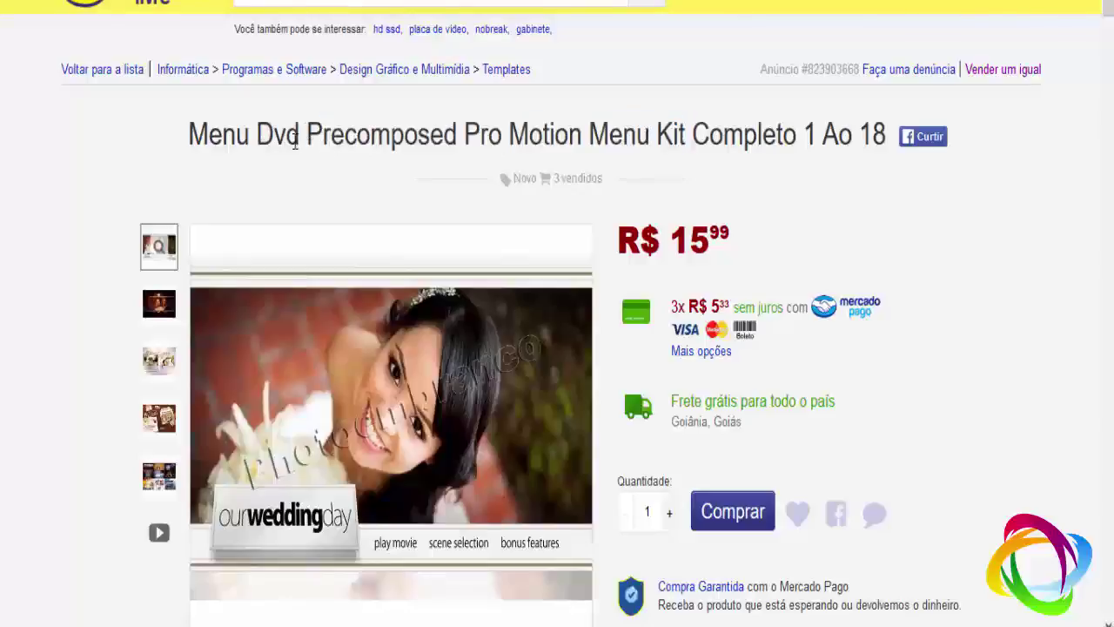
{"action": "mouse_move", "coordinate": [306, 135]}
{"action": "left_mouse_down"}
{"action": "mouse_move", "coordinate": [734, 124]}
{"action": "mouse_move", "coordinate": [688, 132]}
{"action": "left_mouse_up"}
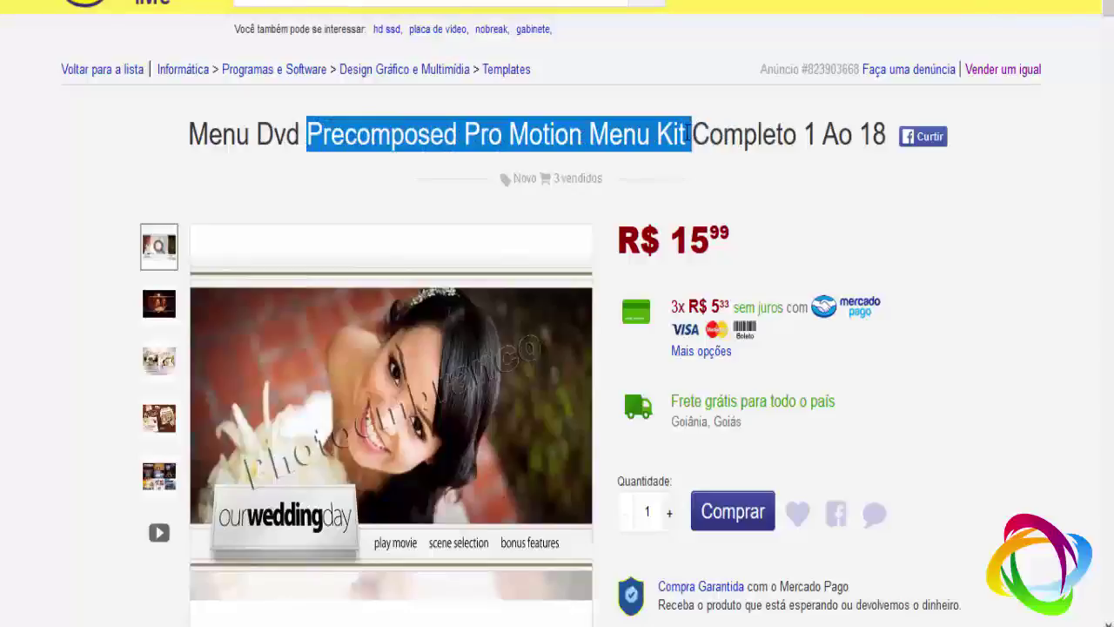
{"action": "left_click", "coordinate": [30, 170]}
{"action": "scroll", "coordinate": [31, 170], "scroll_direction": "down", "scroll_amount": 3}
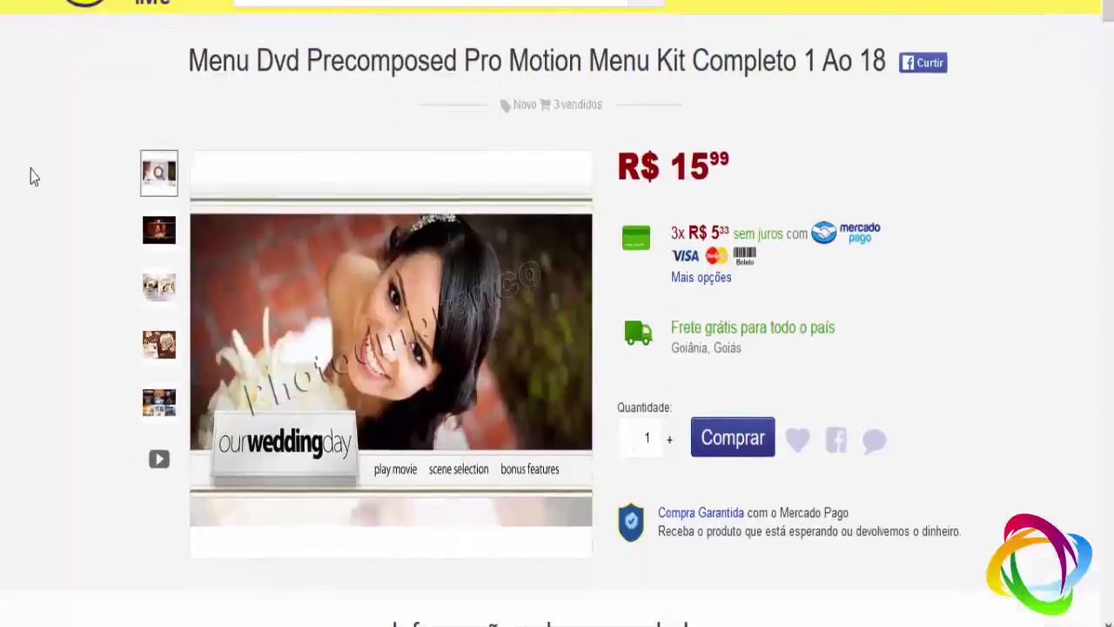
{"action": "scroll", "coordinate": [30, 170], "scroll_direction": "down", "scroll_amount": 2}
{"action": "scroll", "coordinate": [26, 174], "scroll_direction": "down", "scroll_amount": 4}
{"action": "scroll", "coordinate": [18, 177], "scroll_direction": "down", "scroll_amount": 3}
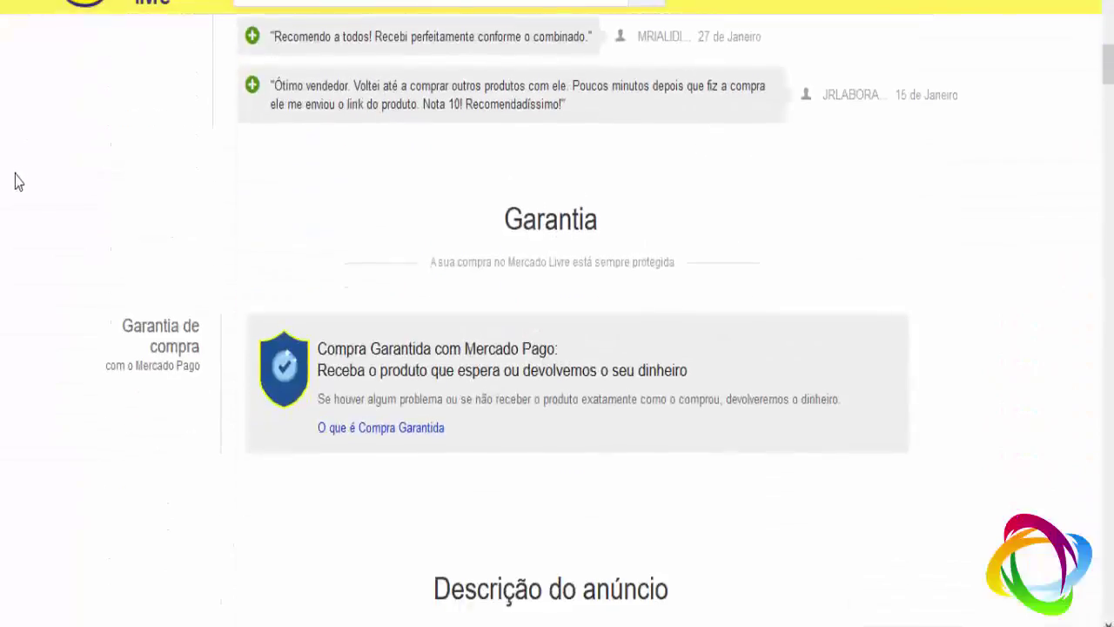
{"action": "scroll", "coordinate": [15, 174], "scroll_direction": "down", "scroll_amount": 5}
{"action": "scroll", "coordinate": [16, 182], "scroll_direction": "down", "scroll_amount": 5}
{"action": "scroll", "coordinate": [14, 182], "scroll_direction": "down", "scroll_amount": 4}
{"action": "scroll", "coordinate": [15, 182], "scroll_direction": "down", "scroll_amount": 1}
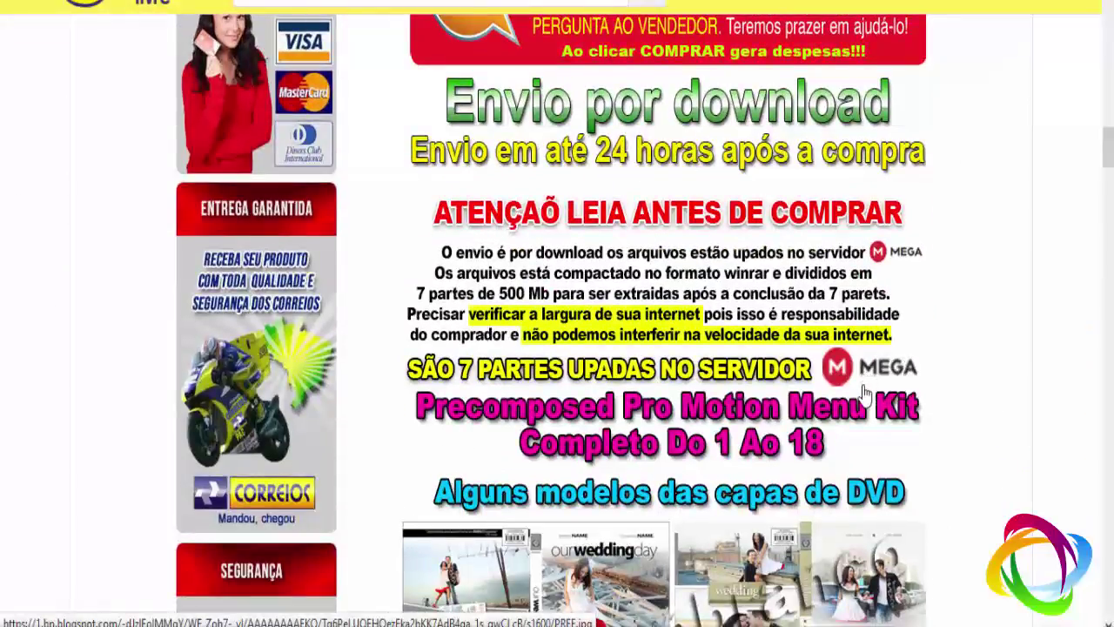
{"action": "scroll", "coordinate": [860, 396], "scroll_direction": "up", "scroll_amount": 4}
{"action": "scroll", "coordinate": [845, 372], "scroll_direction": "up", "scroll_amount": 10}
{"action": "scroll", "coordinate": [845, 372], "scroll_direction": "up", "scroll_amount": 6}
{"action": "scroll", "coordinate": [846, 372], "scroll_direction": "up", "scroll_amount": 4}
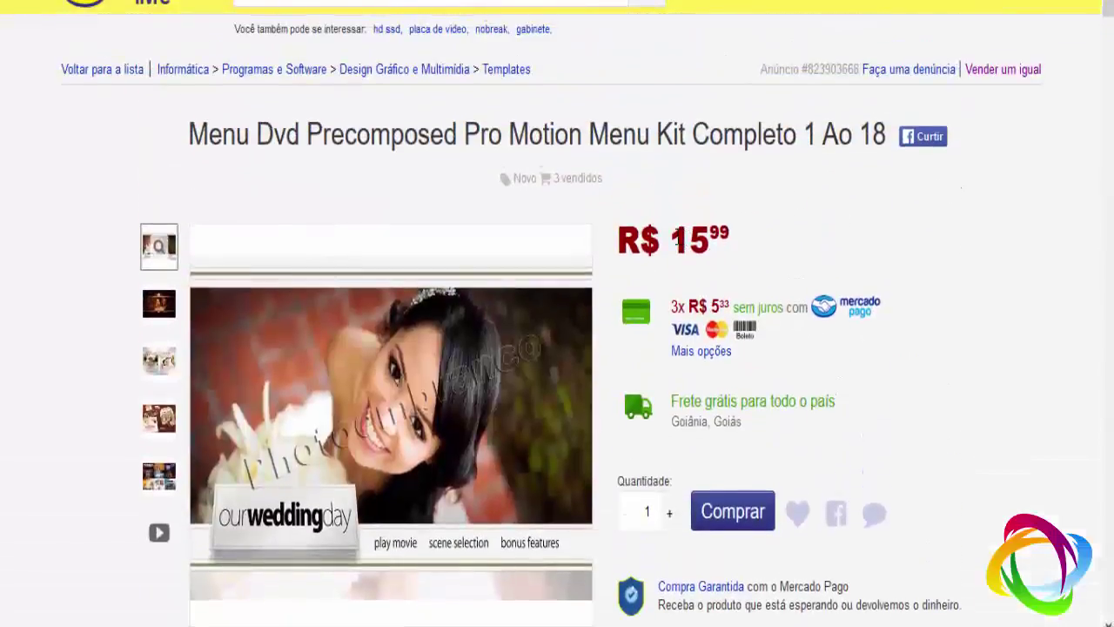
{"action": "left_click_drag", "start_coordinate": [678, 243], "coordinate": [758, 237]}
{"action": "left_click", "coordinate": [758, 237]}
{"action": "scroll", "coordinate": [758, 244], "scroll_direction": "down", "scroll_amount": 12}
{"action": "scroll", "coordinate": [916, 261], "scroll_direction": "up", "scroll_amount": 7}
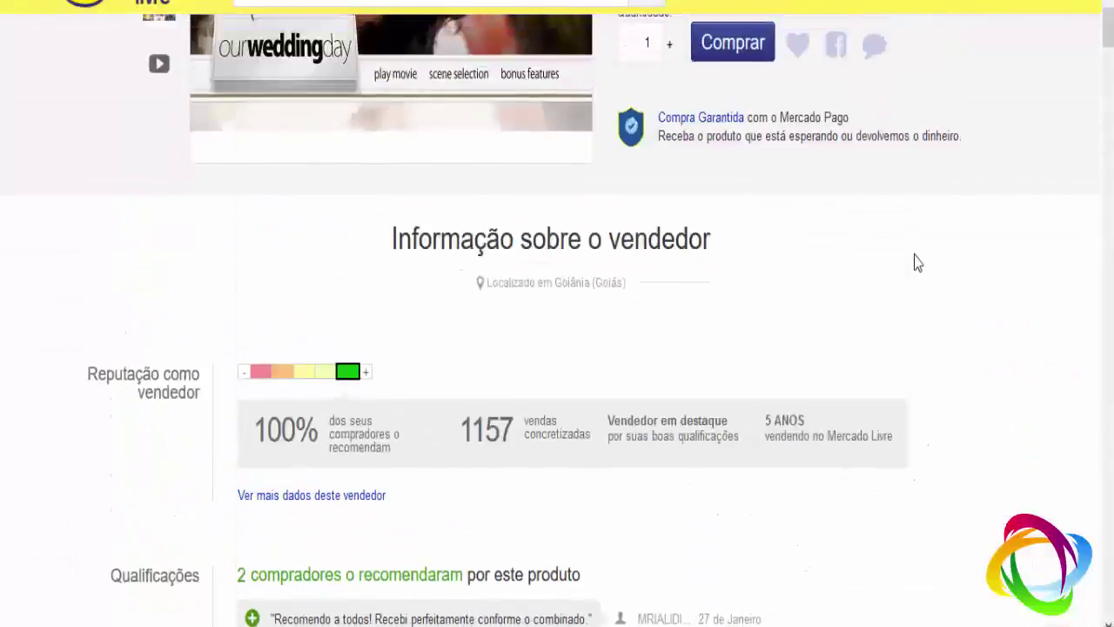
{"action": "left_click_drag", "start_coordinate": [253, 425], "coordinate": [585, 434]}
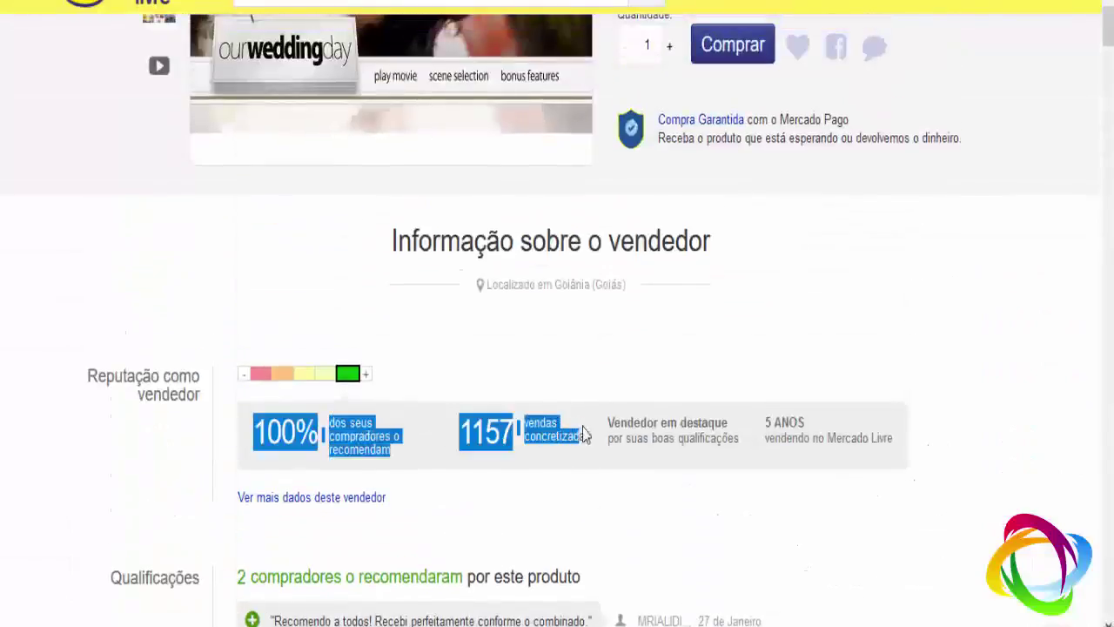
{"action": "left_click", "coordinate": [728, 335]}
{"action": "scroll", "coordinate": [728, 335], "scroll_direction": "up", "scroll_amount": 5}
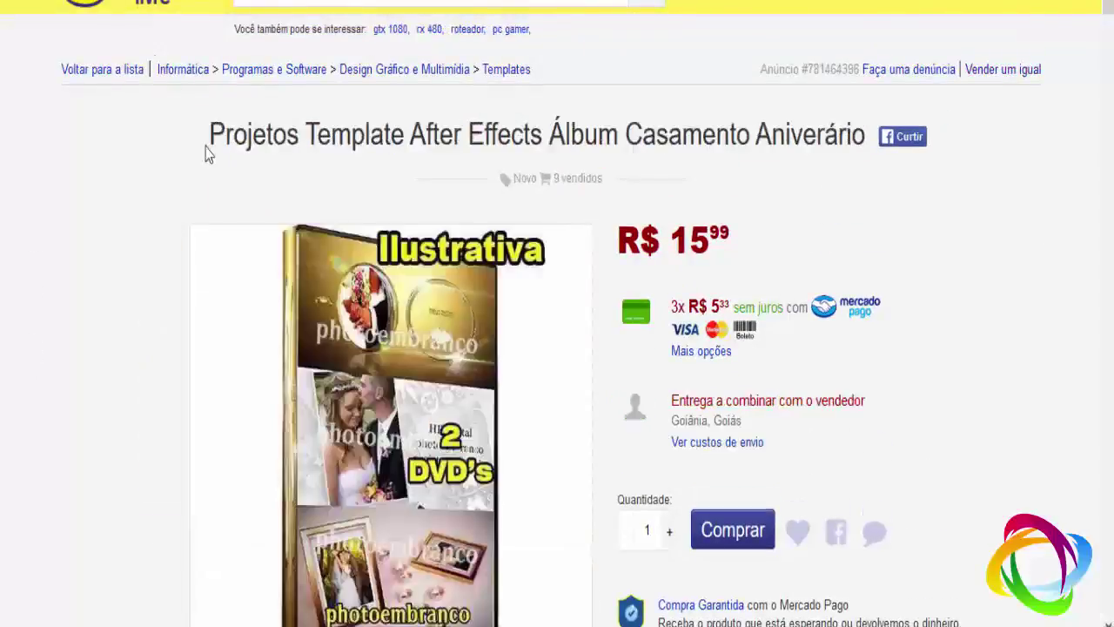
Highlight the wedding album template listing's title and scroll through its description
{"action": "left_click_drag", "start_coordinate": [211, 134], "coordinate": [862, 136]}
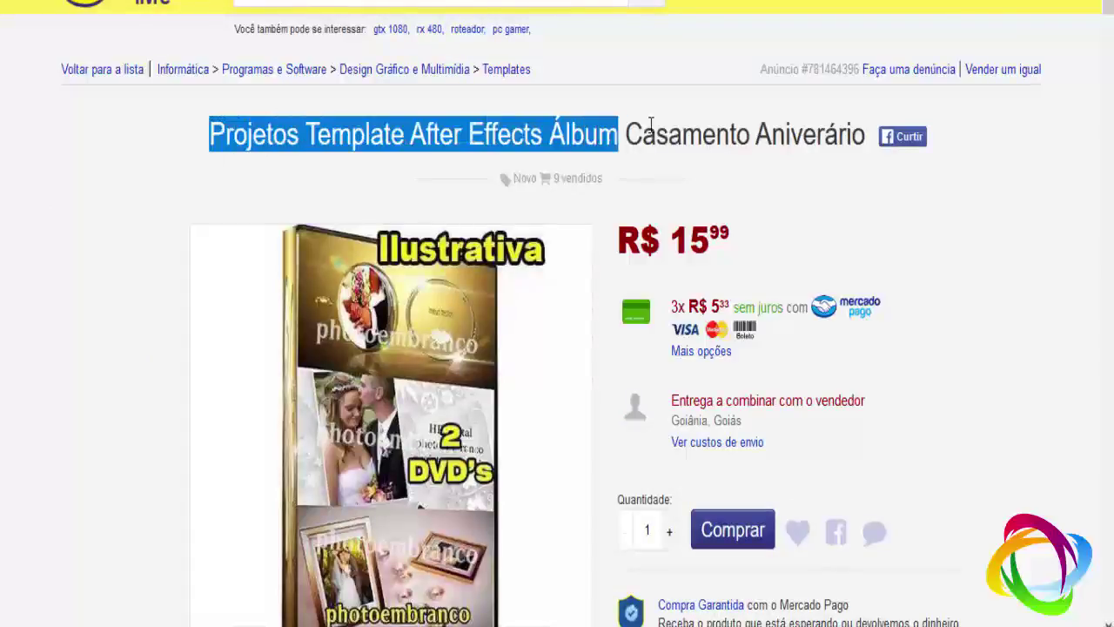
{"action": "left_click", "coordinate": [807, 148]}
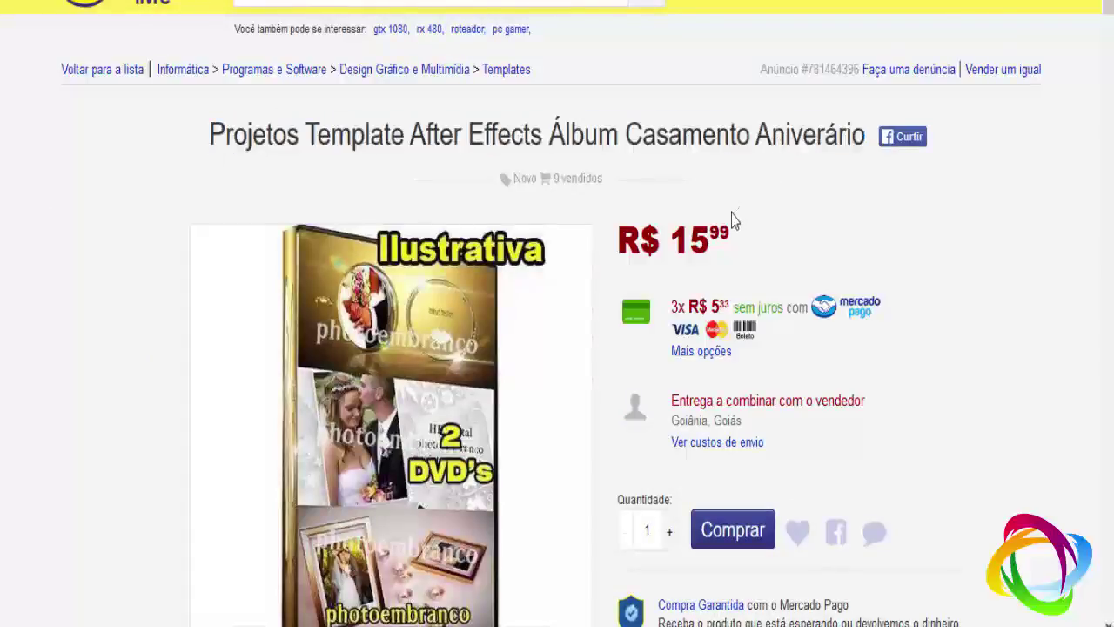
{"action": "scroll", "coordinate": [2, 331], "scroll_direction": "down", "scroll_amount": 1}
{"action": "scroll", "coordinate": [2, 329], "scroll_direction": "down", "scroll_amount": 5}
{"action": "scroll", "coordinate": [2, 326], "scroll_direction": "down", "scroll_amount": 5}
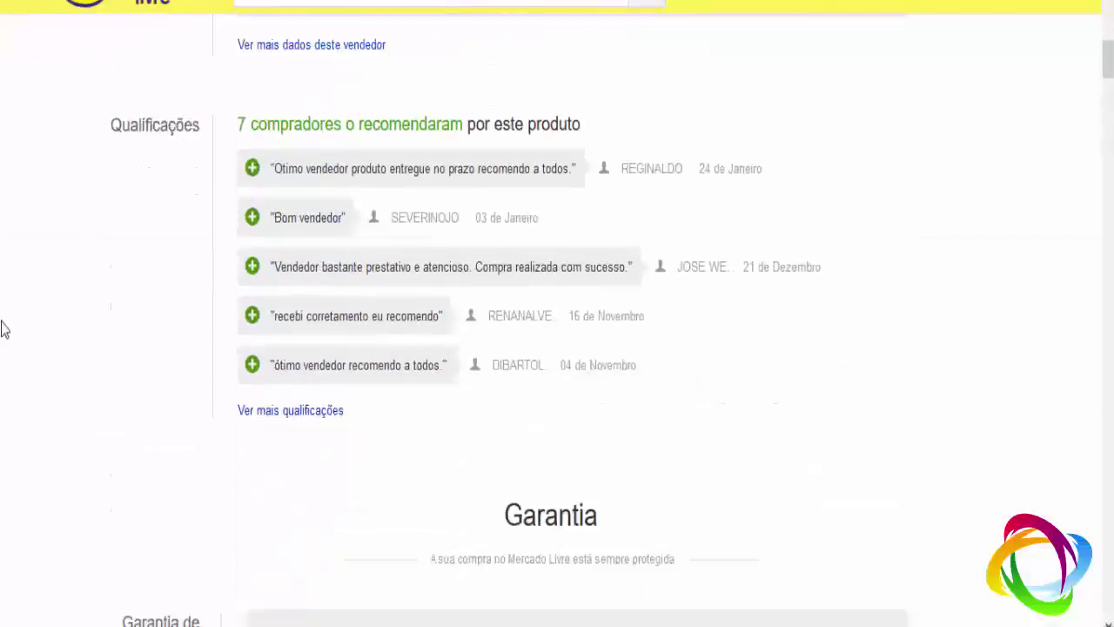
{"action": "scroll", "coordinate": [2, 322], "scroll_direction": "down", "scroll_amount": 5}
{"action": "scroll", "coordinate": [2, 321], "scroll_direction": "down", "scroll_amount": 5}
{"action": "scroll", "coordinate": [2, 321], "scroll_direction": "down", "scroll_amount": 4}
{"action": "scroll", "coordinate": [2, 321], "scroll_direction": "down", "scroll_amount": 4}
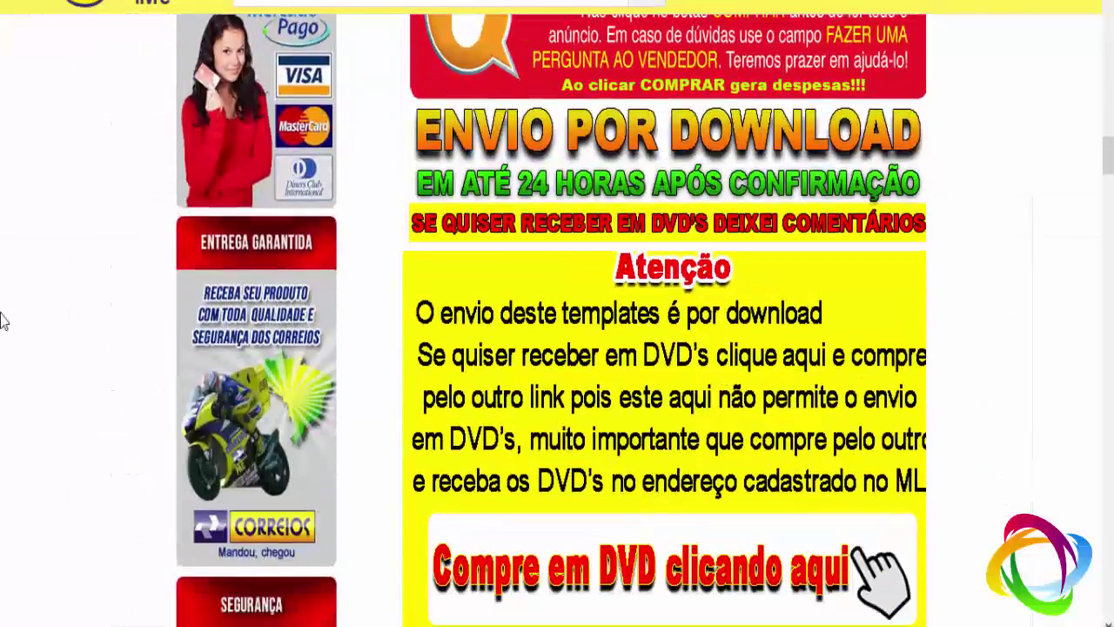
{"action": "scroll", "coordinate": [2, 322], "scroll_direction": "down", "scroll_amount": 5}
{"action": "scroll", "coordinate": [546, 441], "scroll_direction": "down", "scroll_amount": 3}
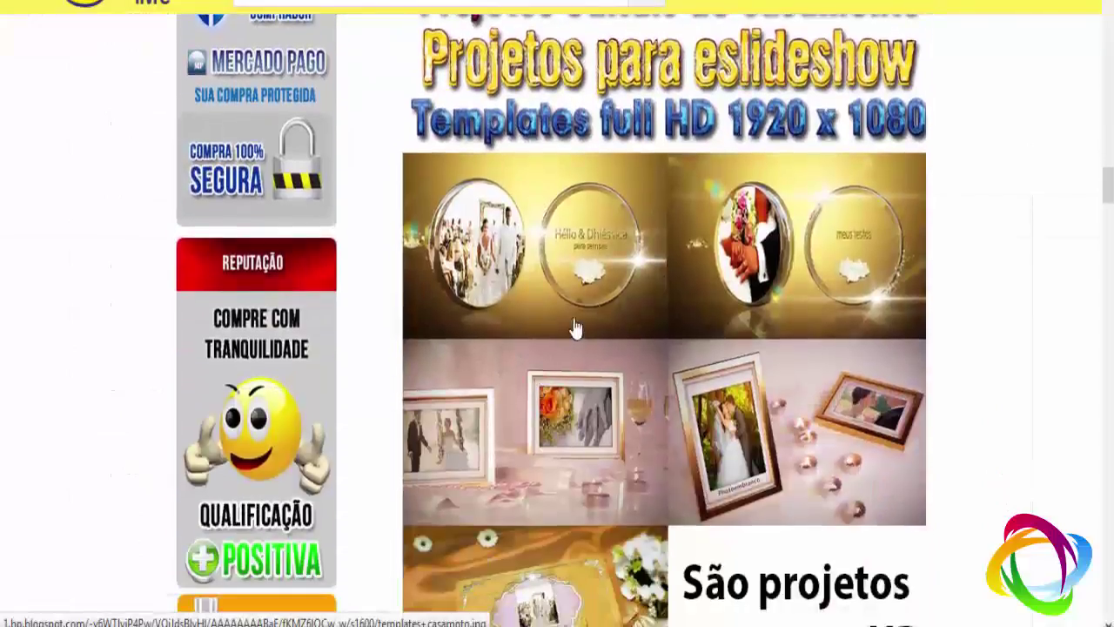
{"action": "scroll", "coordinate": [557, 356], "scroll_direction": "up", "scroll_amount": 5}
{"action": "scroll", "coordinate": [553, 359], "scroll_direction": "up", "scroll_amount": 8}
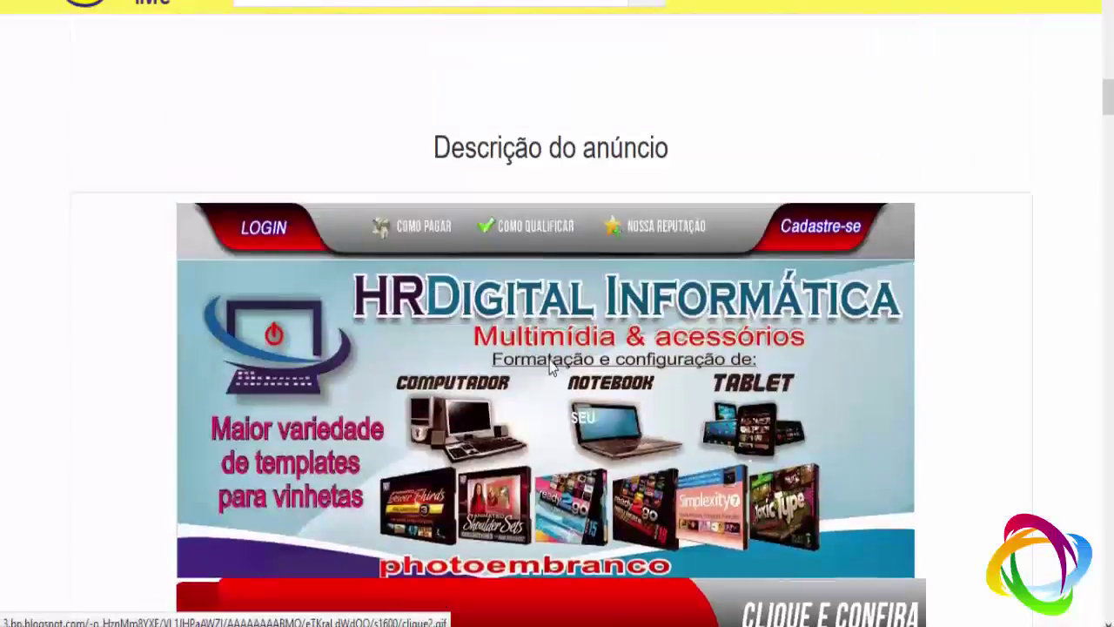
{"action": "scroll", "coordinate": [550, 362], "scroll_direction": "up", "scroll_amount": 5}
{"action": "scroll", "coordinate": [550, 361], "scroll_direction": "up", "scroll_amount": 10}
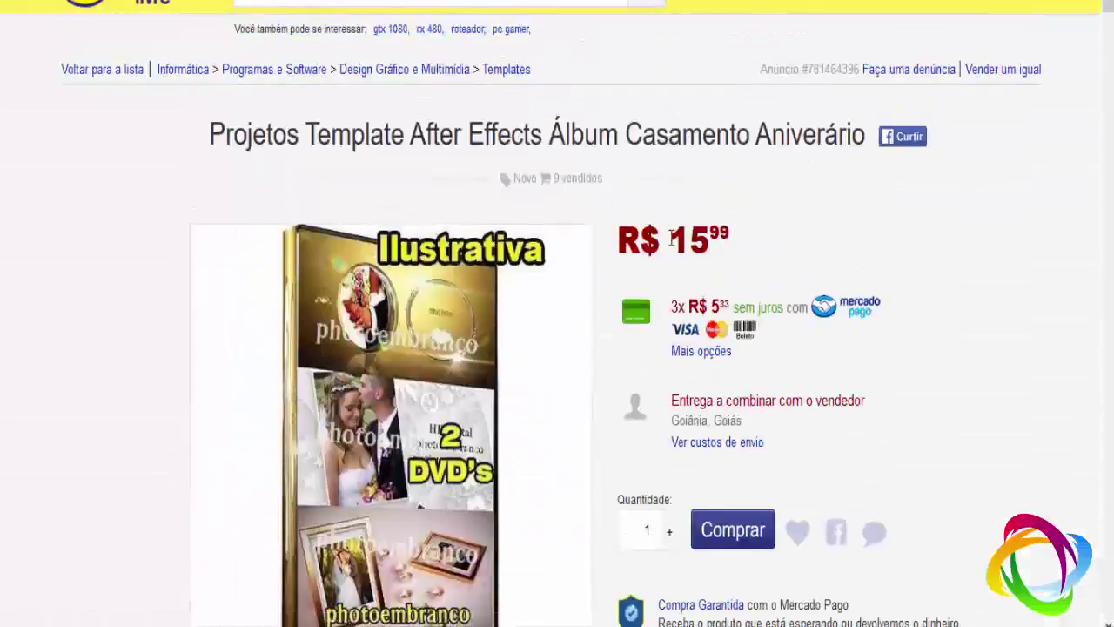
Highlight the R$ 15,99 price and scroll briefly through the page below it
{"action": "left_click_drag", "start_coordinate": [672, 237], "coordinate": [753, 240]}
{"action": "left_click", "coordinate": [753, 238]}
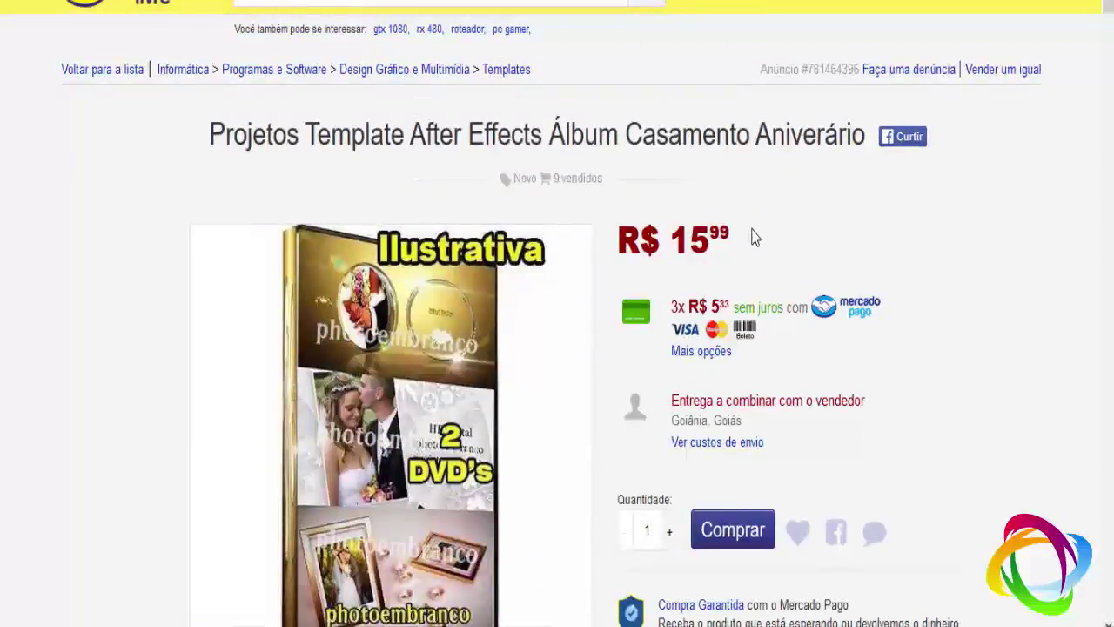
{"action": "scroll", "coordinate": [963, 311], "scroll_direction": "down", "scroll_amount": 4}
{"action": "scroll", "coordinate": [963, 312], "scroll_direction": "down", "scroll_amount": 3}
{"action": "scroll", "coordinate": [962, 312], "scroll_direction": "down", "scroll_amount": 2}
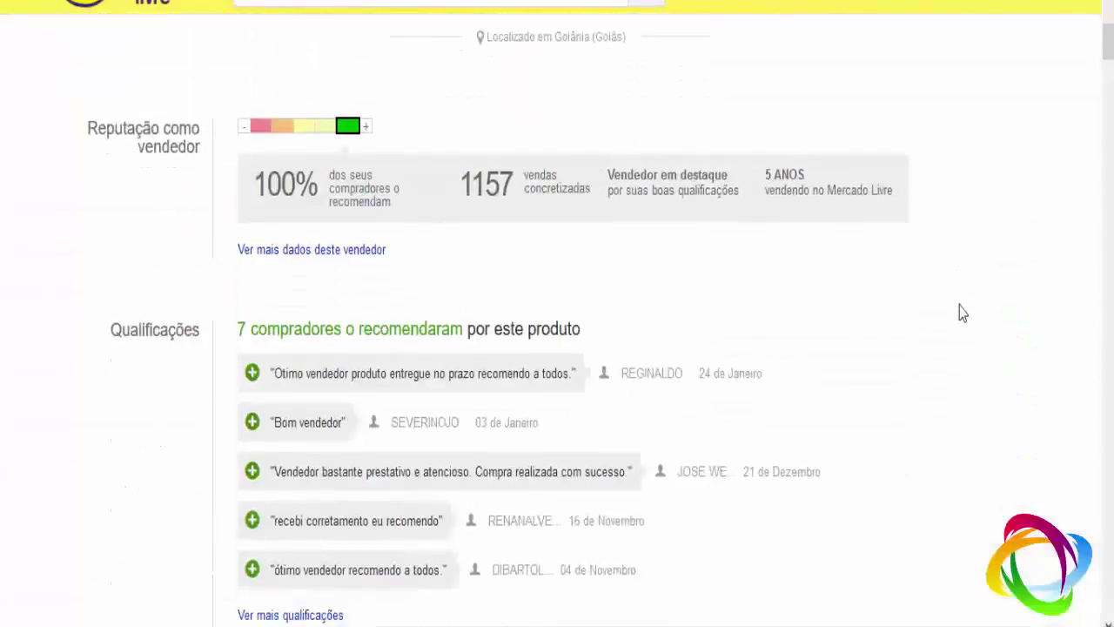
{"action": "scroll", "coordinate": [962, 313], "scroll_direction": "up", "scroll_amount": 5}
{"action": "scroll", "coordinate": [955, 316], "scroll_direction": "up", "scroll_amount": 4}
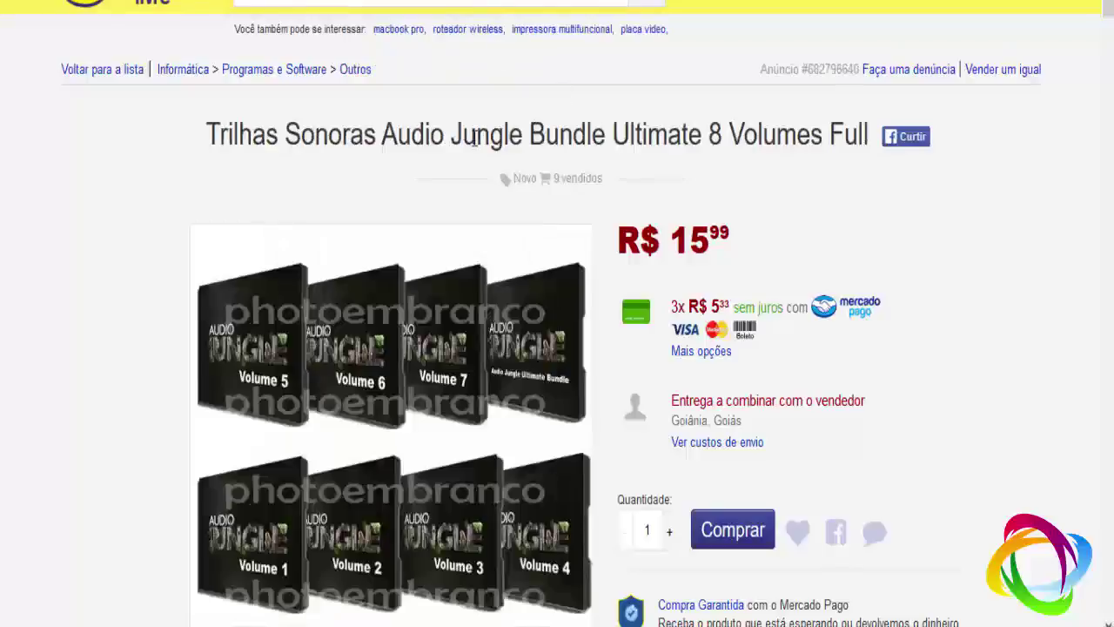
Highlight 'Audio Jungle Bundle Ultimate 8' and the 15 price, then scroll the details
{"action": "left_click_drag", "start_coordinate": [376, 135], "coordinate": [738, 136]}
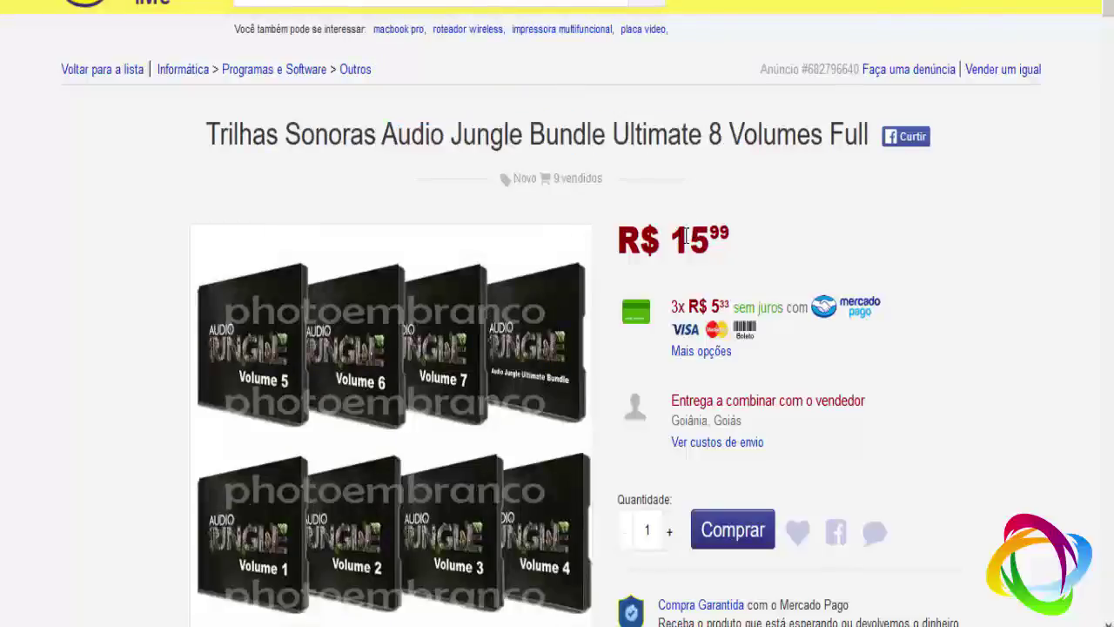
{"action": "double_click", "coordinate": [688, 237]}
{"action": "left_click", "coordinate": [876, 244]}
{"action": "scroll", "coordinate": [940, 229], "scroll_direction": "down", "scroll_amount": 4}
{"action": "scroll", "coordinate": [940, 229], "scroll_direction": "down", "scroll_amount": 5}
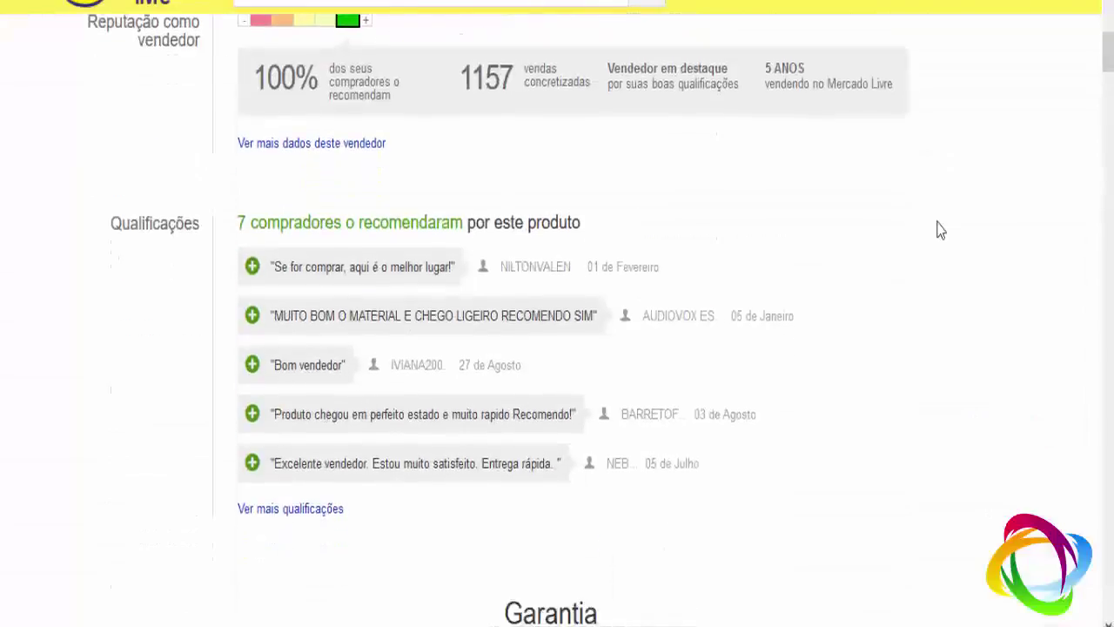
{"action": "scroll", "coordinate": [938, 229], "scroll_direction": "down", "scroll_amount": 5}
{"action": "scroll", "coordinate": [386, 94], "scroll_direction": "up", "scroll_amount": 15}
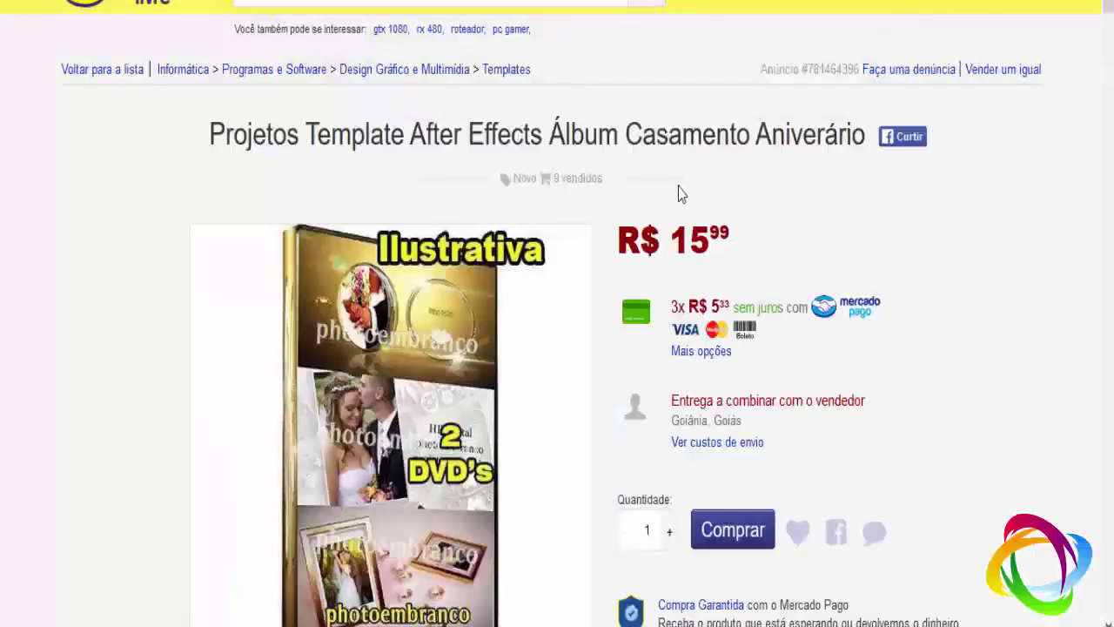
Scroll through the bundle's details again and highlight 'Ultimate 8' in the title
{"action": "scroll", "coordinate": [770, 295], "scroll_direction": "down", "scroll_amount": 15}
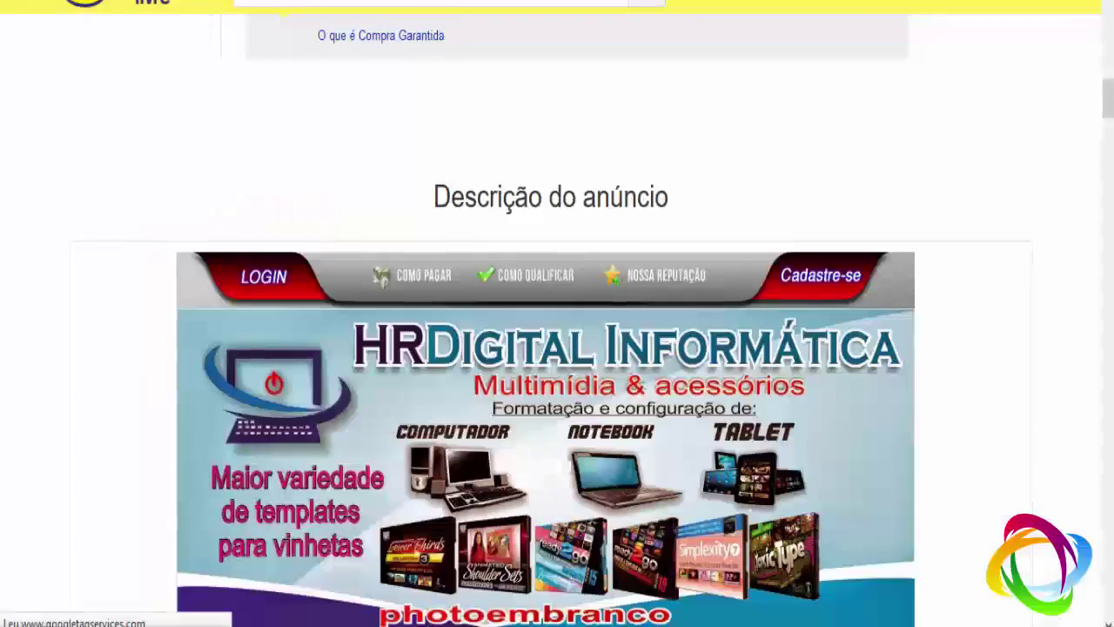
{"action": "scroll", "coordinate": [769, 294], "scroll_direction": "down", "scroll_amount": 3}
{"action": "scroll", "coordinate": [770, 294], "scroll_direction": "down", "scroll_amount": 7}
{"action": "scroll", "coordinate": [770, 294], "scroll_direction": "up", "scroll_amount": 3}
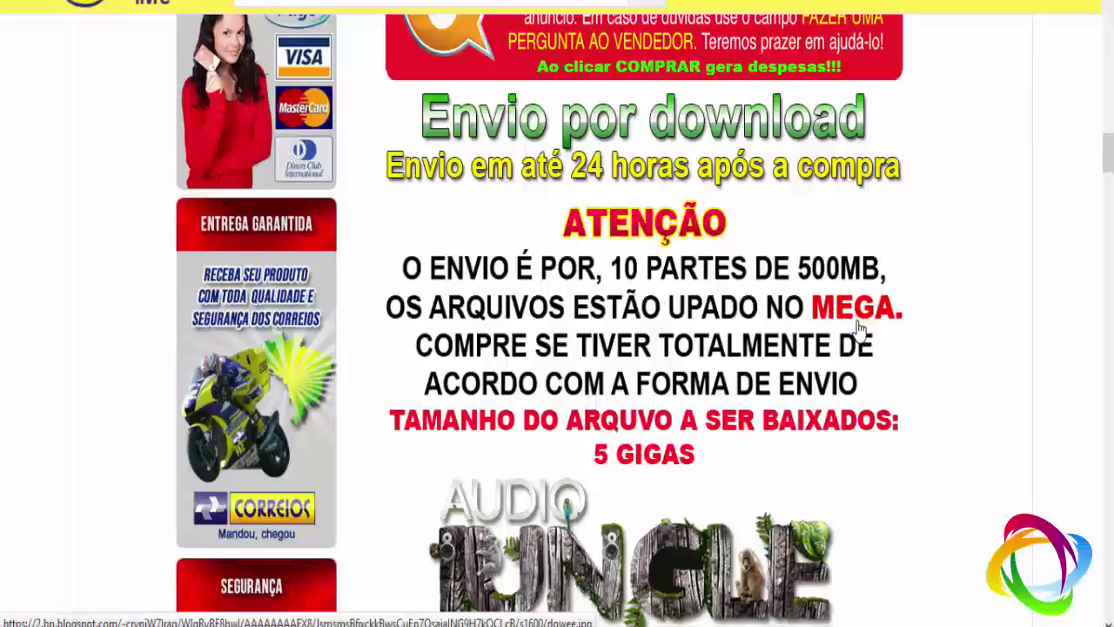
{"action": "scroll", "coordinate": [858, 331], "scroll_direction": "up", "scroll_amount": 2}
{"action": "scroll", "coordinate": [857, 332], "scroll_direction": "up", "scroll_amount": 8}
{"action": "scroll", "coordinate": [857, 333], "scroll_direction": "up", "scroll_amount": 6}
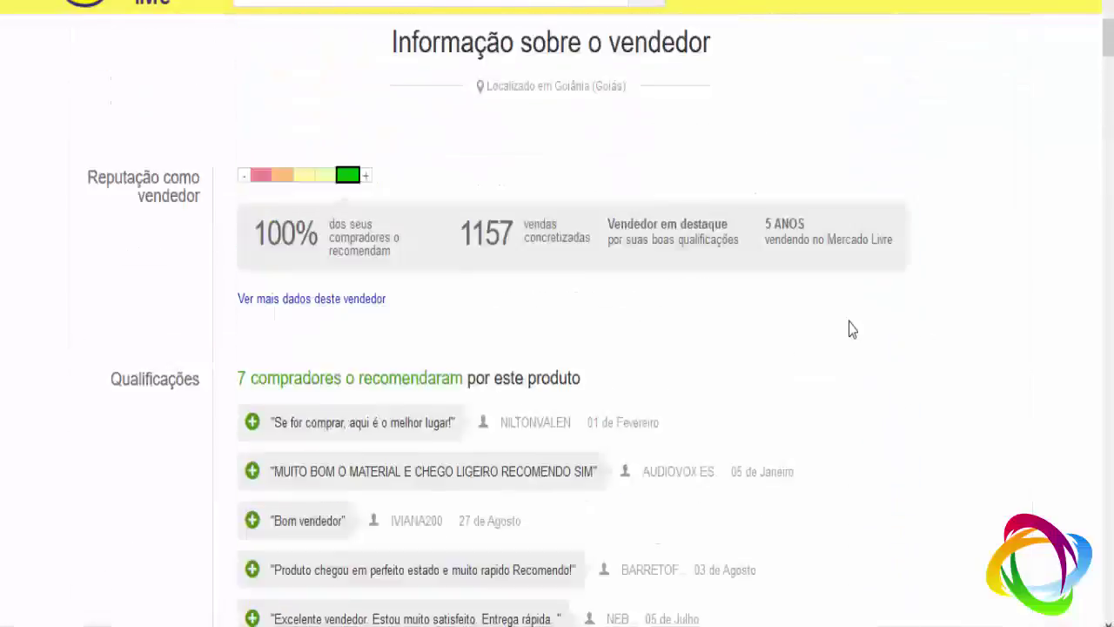
{"action": "scroll", "coordinate": [850, 325], "scroll_direction": "up", "scroll_amount": 8}
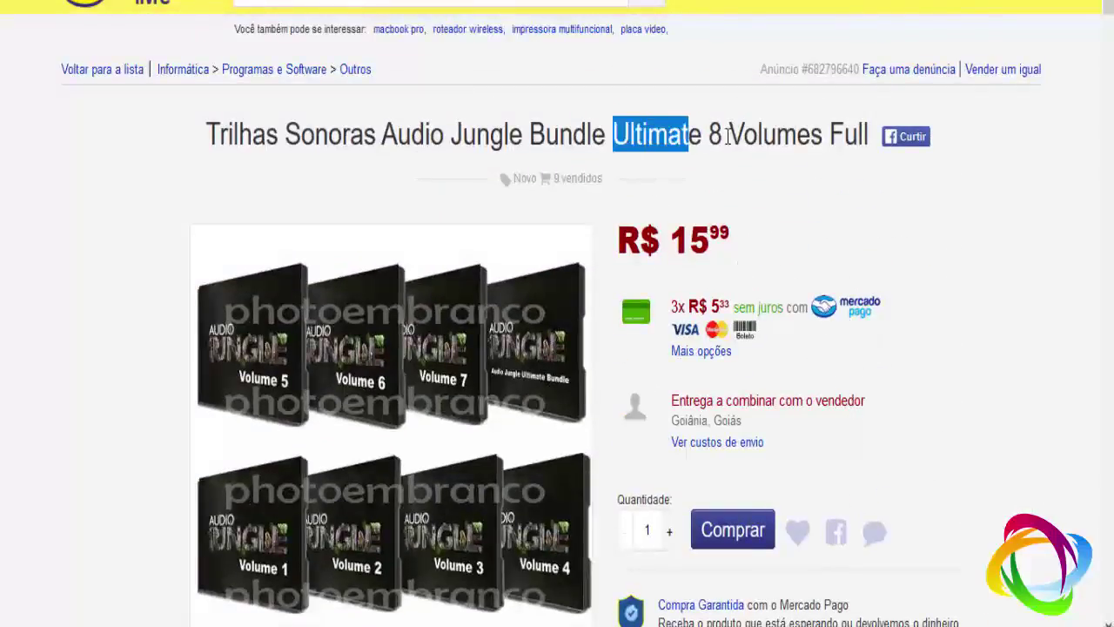
{"action": "left_click_drag", "start_coordinate": [614, 132], "coordinate": [766, 182]}
{"action": "left_click", "coordinate": [767, 185]}
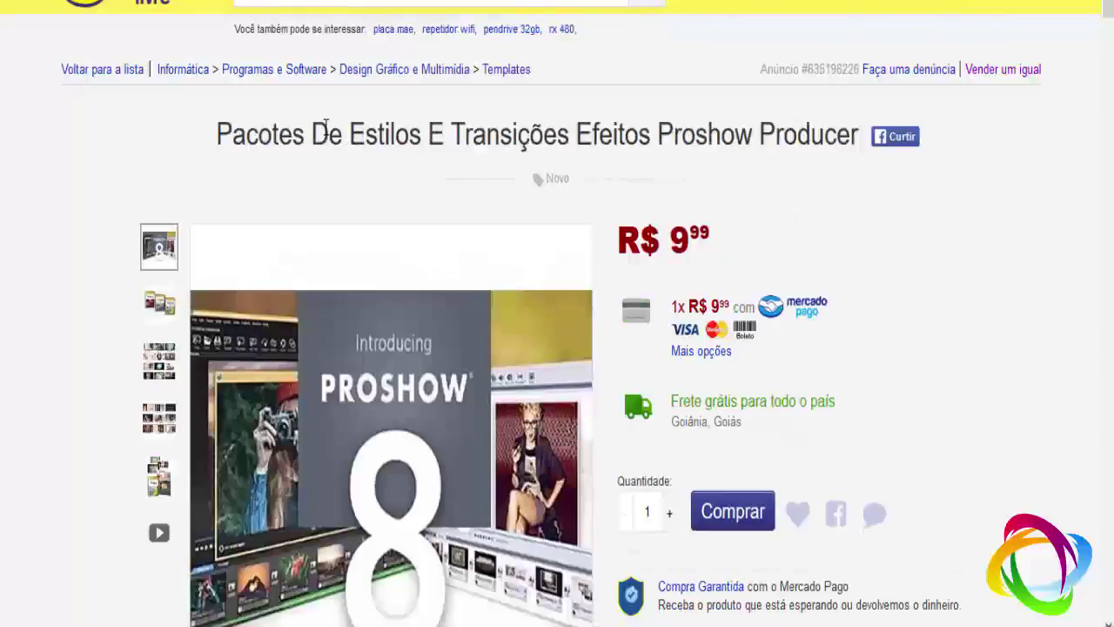
{"action": "left_click_drag", "start_coordinate": [218, 133], "coordinate": [718, 126]}
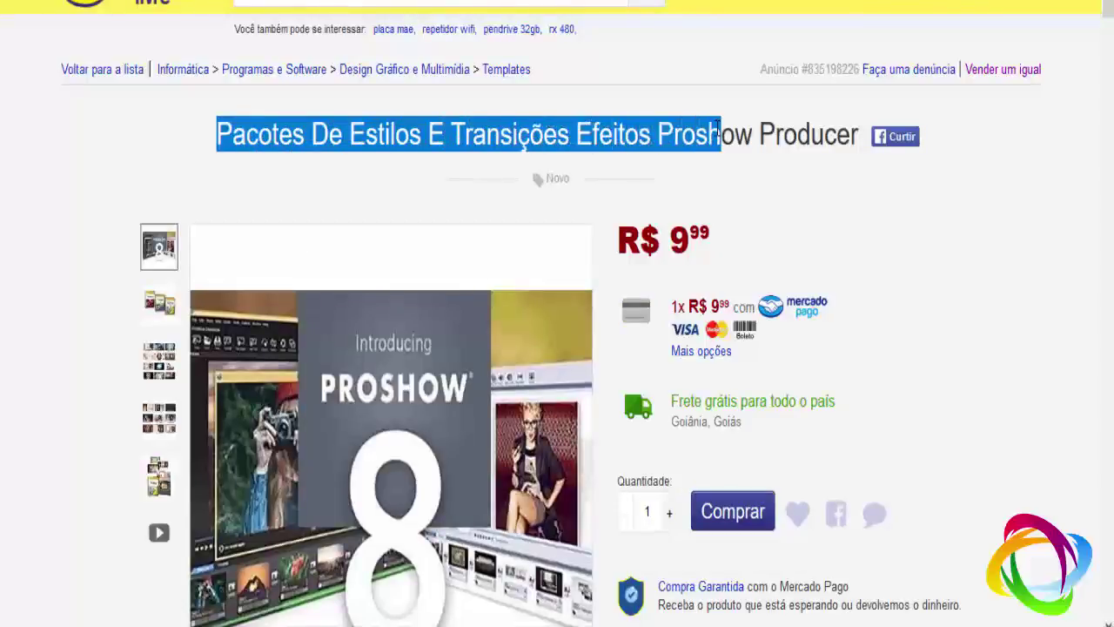
{"action": "left_click", "coordinate": [732, 145]}
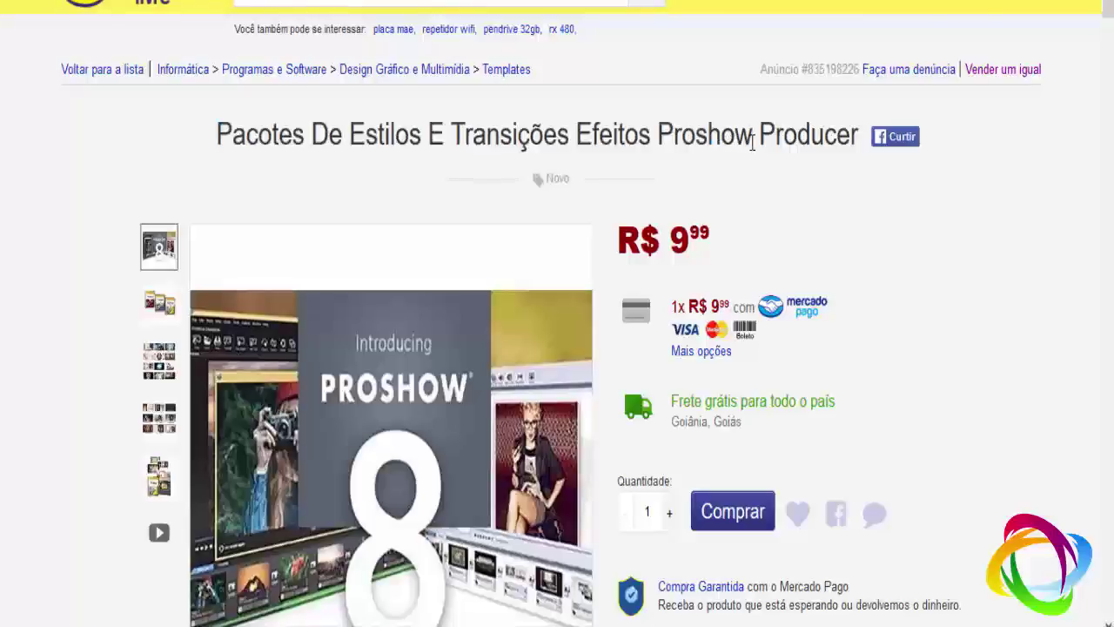
{"action": "double_click", "coordinate": [677, 244]}
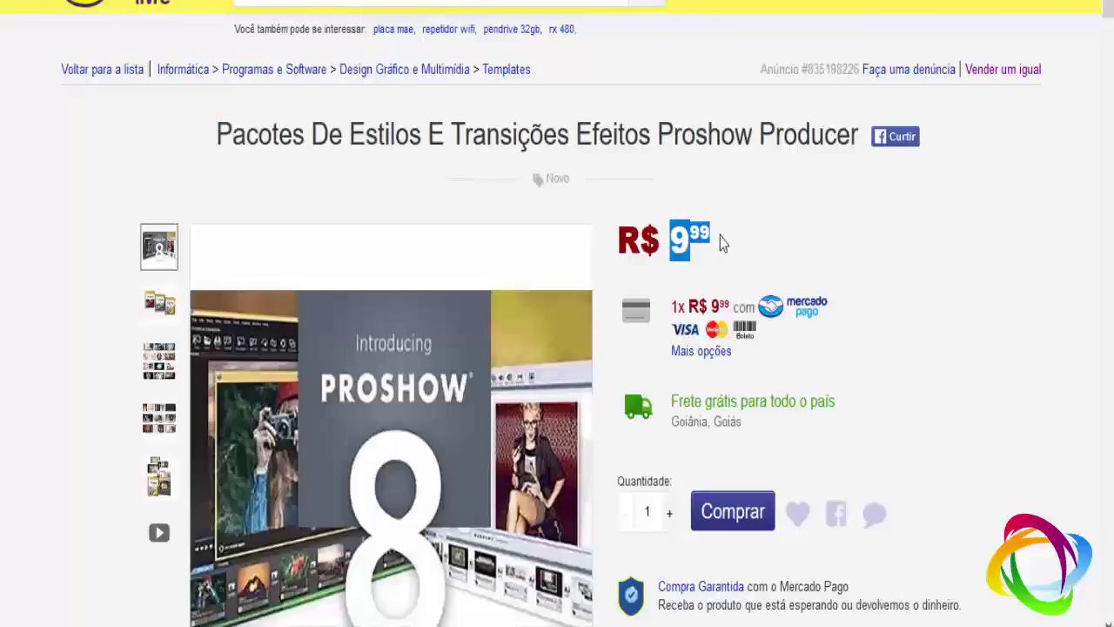
{"action": "scroll", "coordinate": [9, 233], "scroll_direction": "down", "scroll_amount": 5}
{"action": "scroll", "coordinate": [9, 233], "scroll_direction": "down", "scroll_amount": 8}
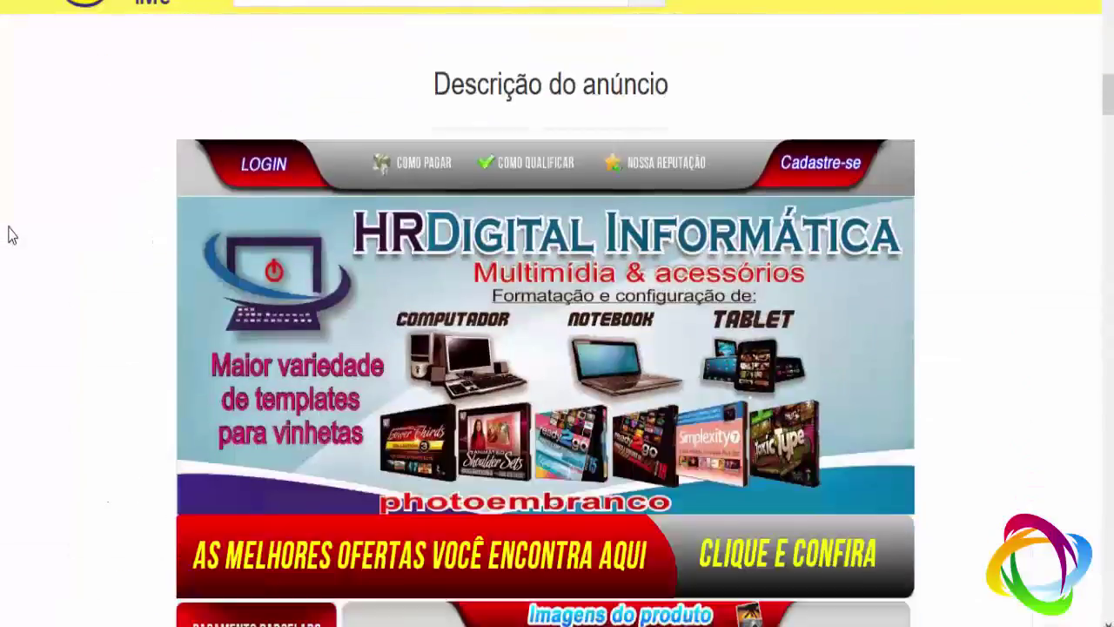
{"action": "scroll", "coordinate": [9, 233], "scroll_direction": "down", "scroll_amount": 8}
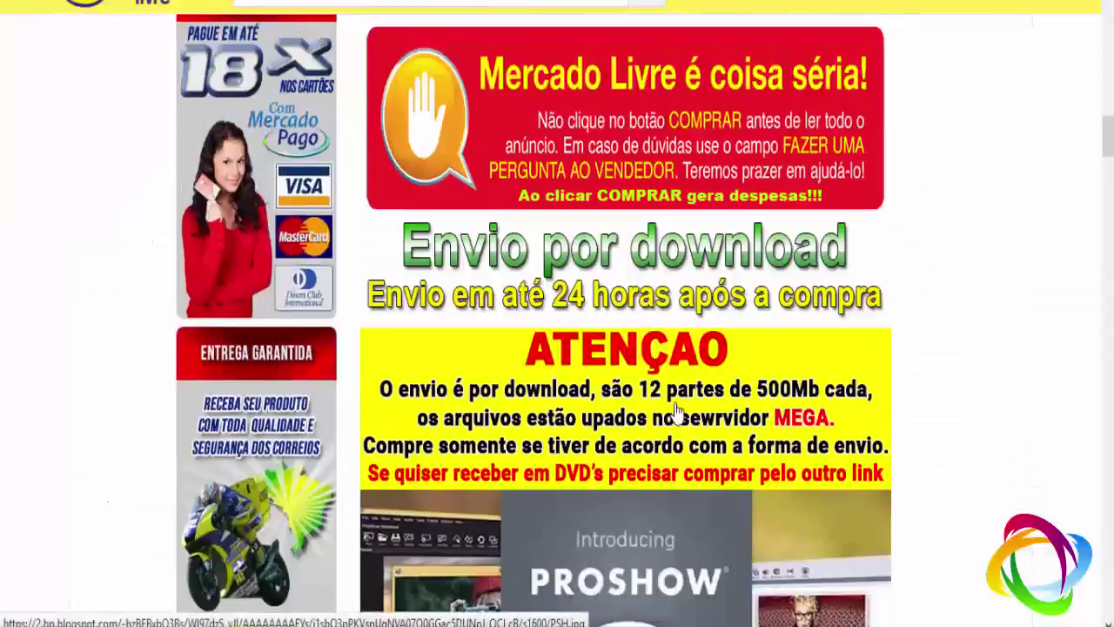
{"action": "scroll", "coordinate": [786, 442], "scroll_direction": "down", "scroll_amount": 5}
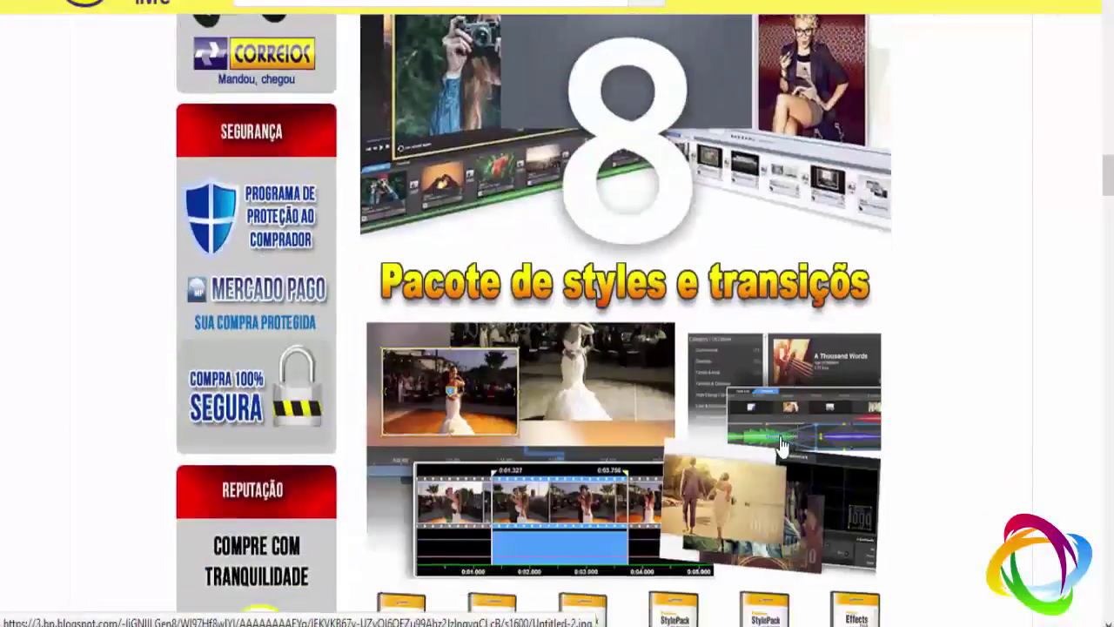
{"action": "scroll", "coordinate": [782, 444], "scroll_direction": "down", "scroll_amount": 4}
{"action": "scroll", "coordinate": [665, 438], "scroll_direction": "up", "scroll_amount": 5}
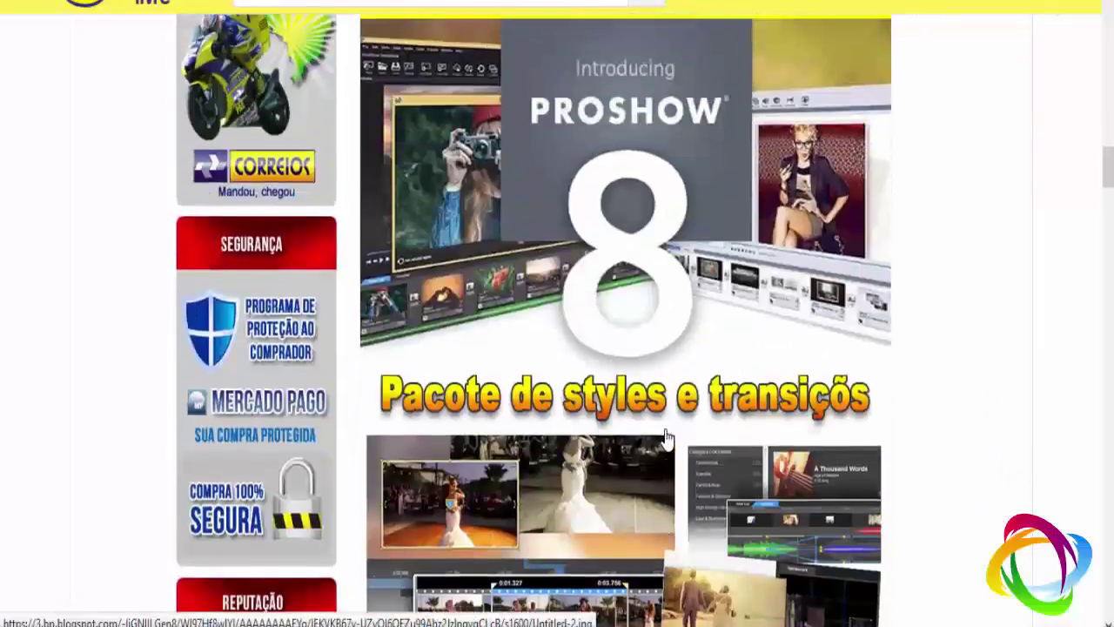
{"action": "scroll", "coordinate": [665, 438], "scroll_direction": "up", "scroll_amount": 3}
{"action": "scroll", "coordinate": [666, 437], "scroll_direction": "up", "scroll_amount": 1}
{"action": "scroll", "coordinate": [667, 438], "scroll_direction": "up", "scroll_amount": 3}
{"action": "scroll", "coordinate": [667, 435], "scroll_direction": "up", "scroll_amount": 5}
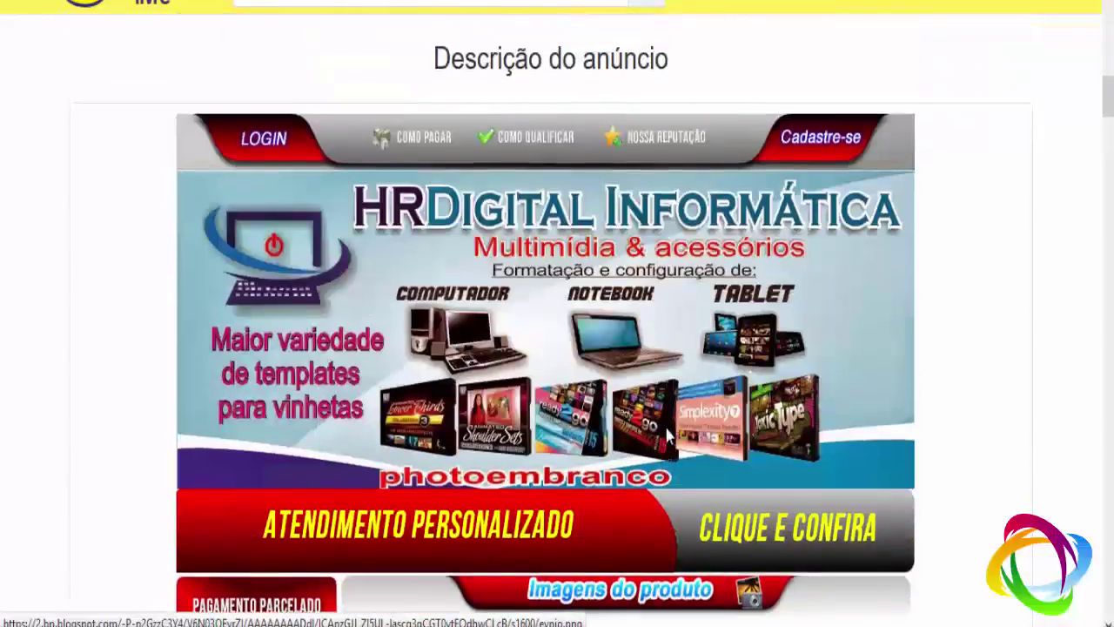
{"action": "scroll", "coordinate": [667, 435], "scroll_direction": "up", "scroll_amount": 5}
{"action": "scroll", "coordinate": [667, 431], "scroll_direction": "up", "scroll_amount": 5}
Open the After Effects wedding album template listing, then go back to the 299-listing grid
{"action": "left_click", "coordinate": [905, 278]}
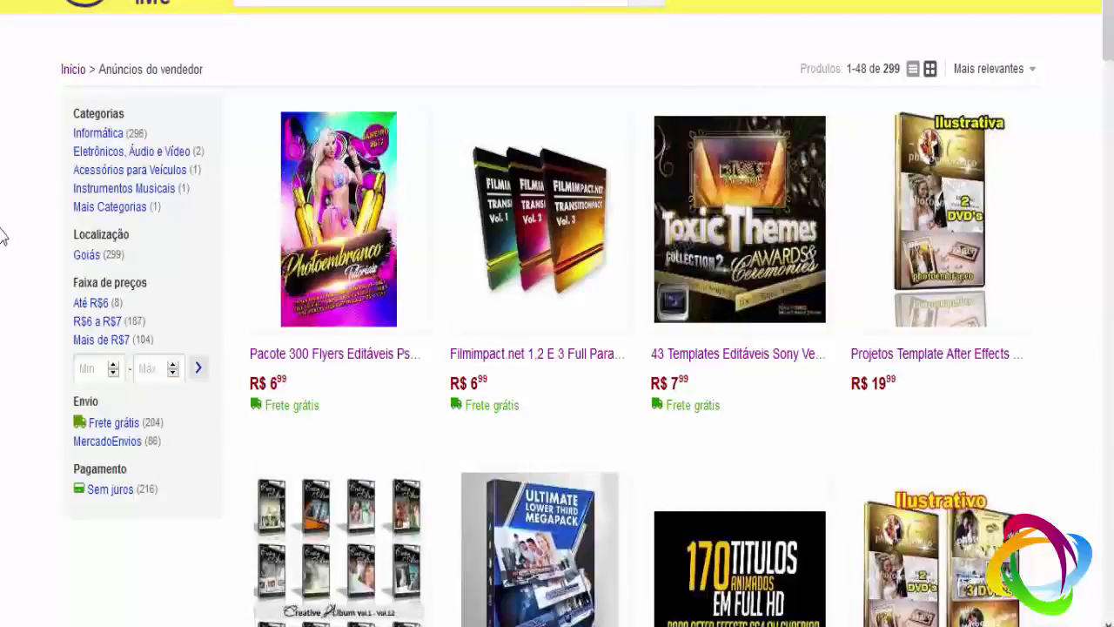
{"action": "mouse_move", "coordinate": [560, 209]}
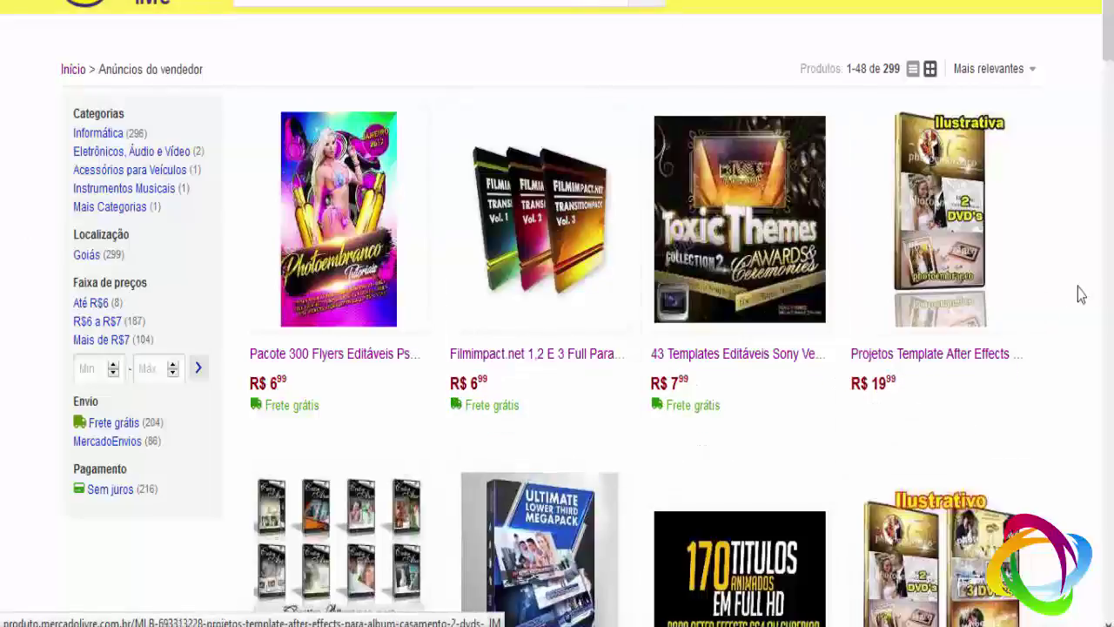
{"action": "mouse_move", "coordinate": [539, 259]}
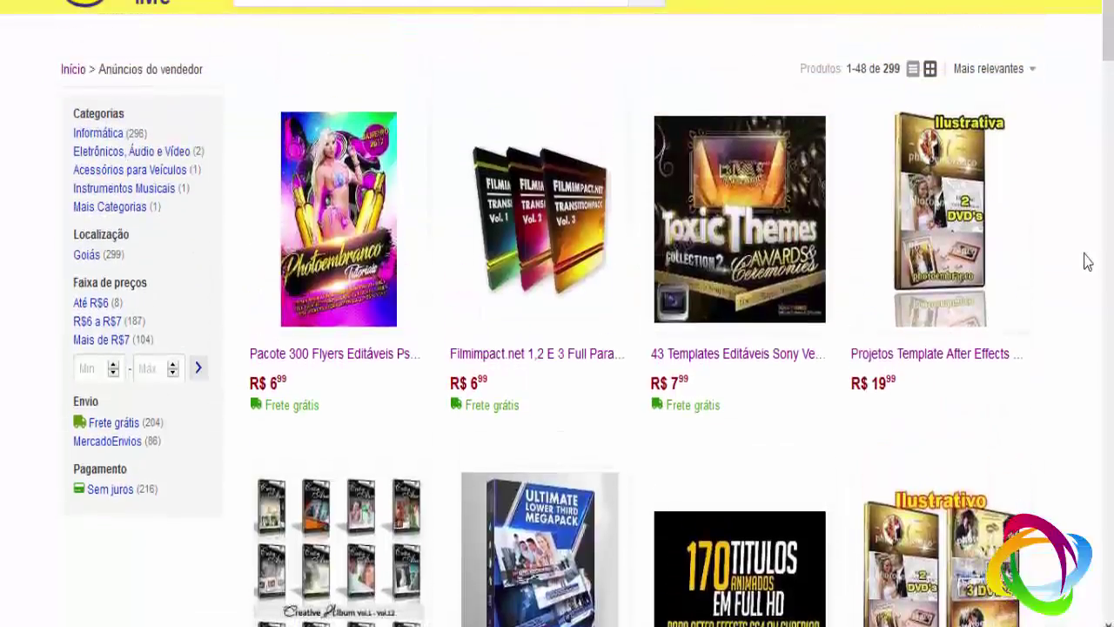
{"action": "mouse_move", "coordinate": [535, 293]}
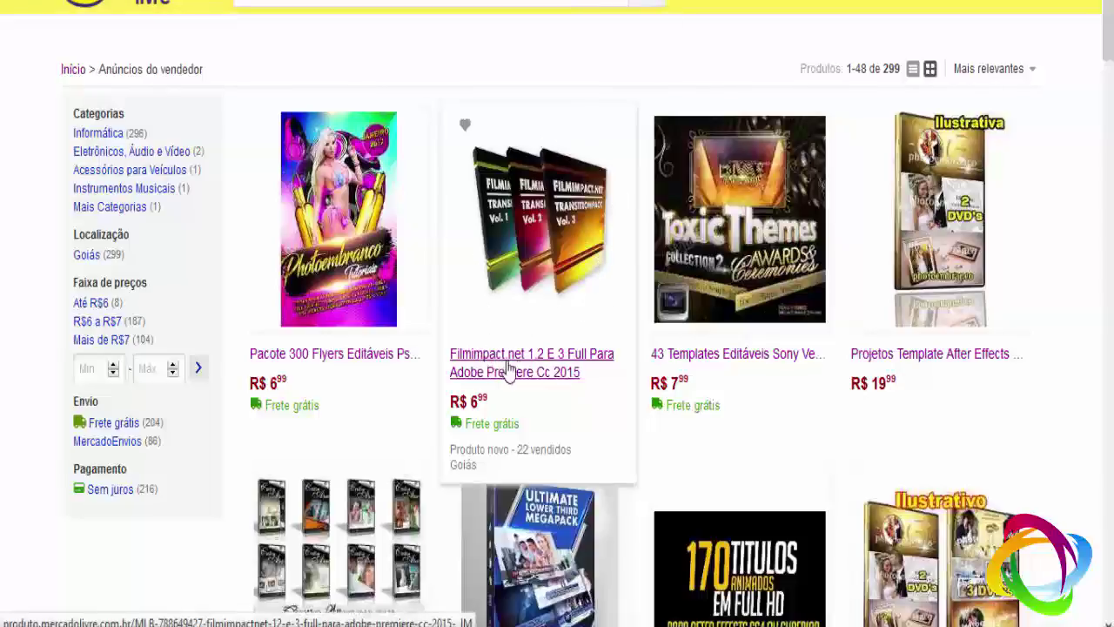
{"action": "mouse_move", "coordinate": [740, 369]}
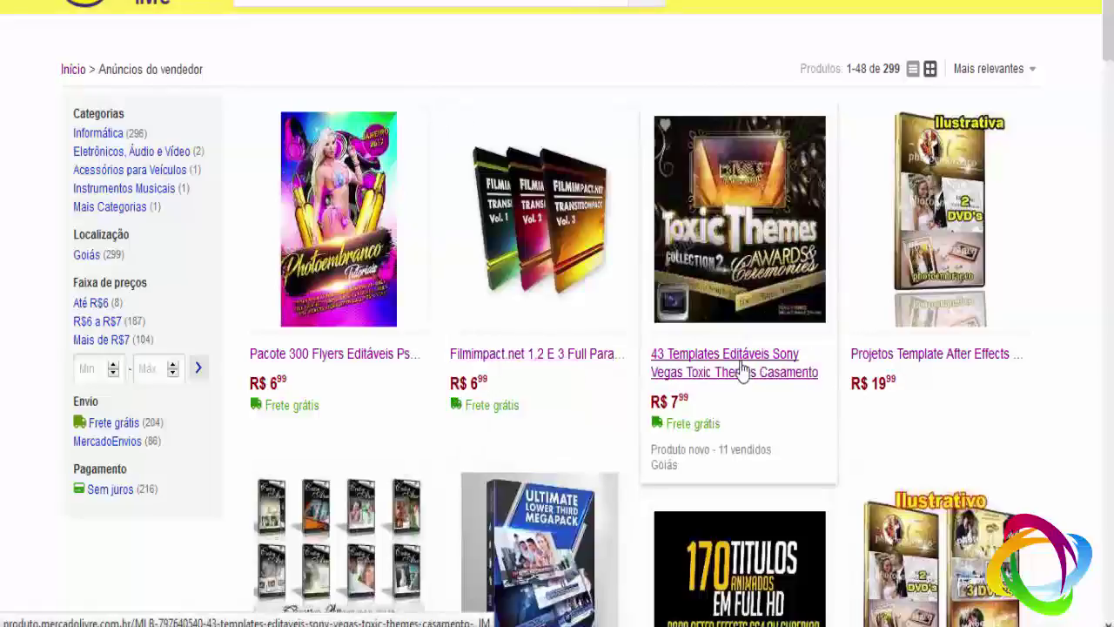
{"action": "mouse_move", "coordinate": [940, 348]}
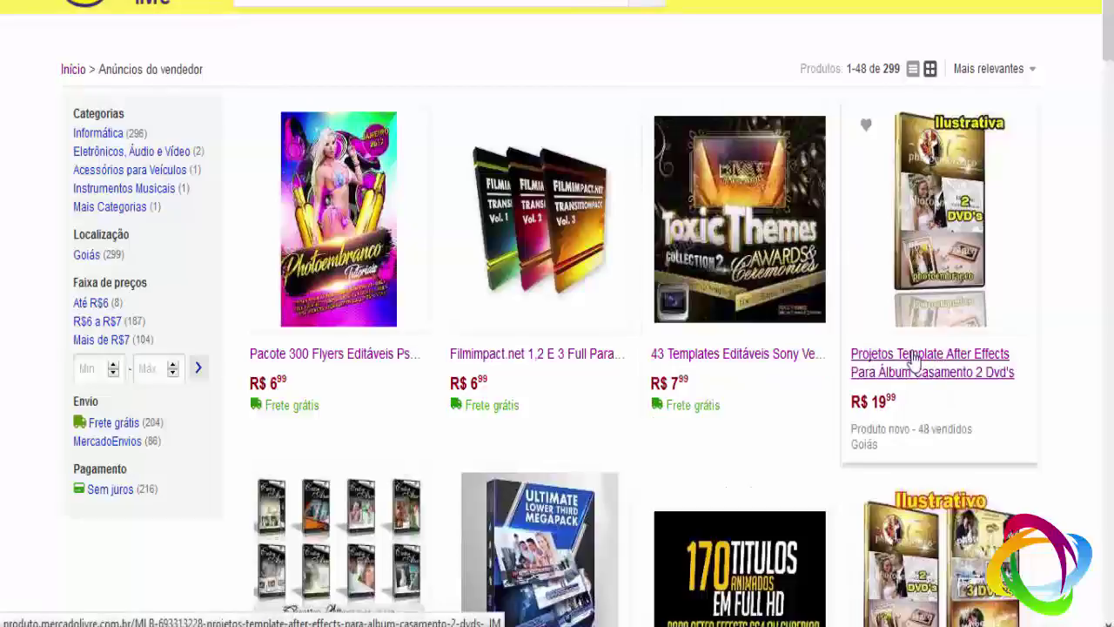
{"action": "left_click", "coordinate": [912, 362]}
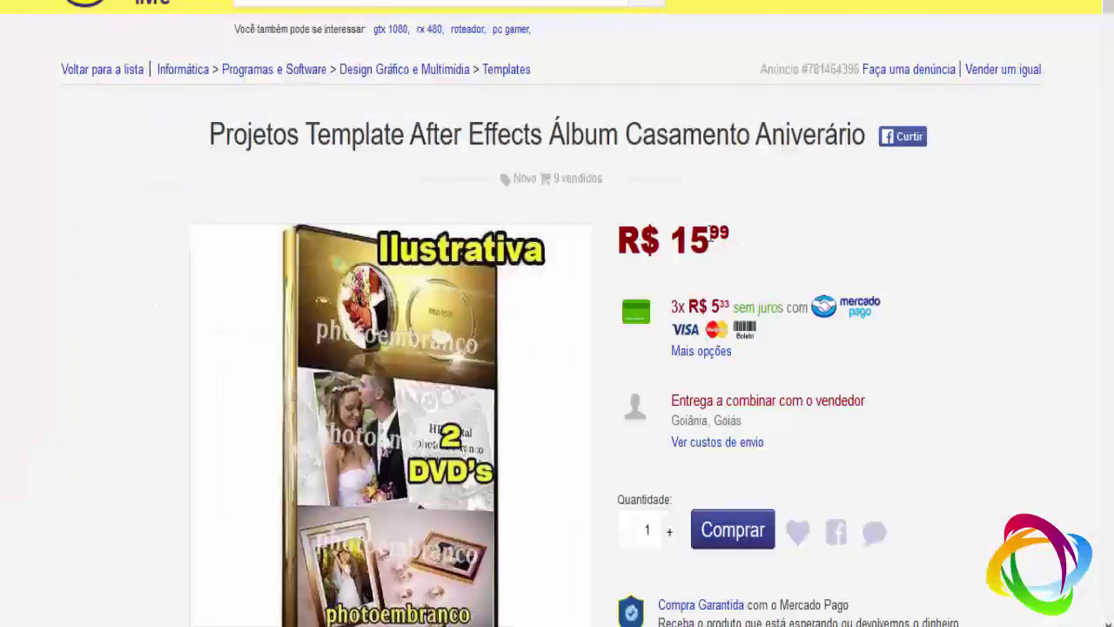
{"action": "key", "text": "alt+Left"}
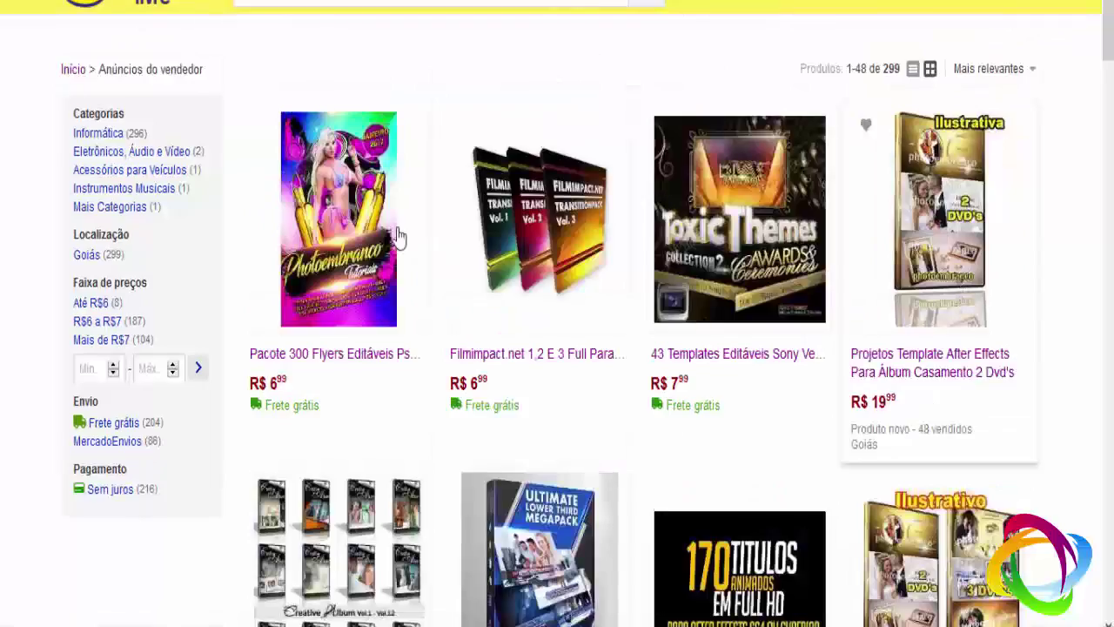
{"action": "scroll", "coordinate": [391, 235], "scroll_direction": "down", "scroll_amount": 4}
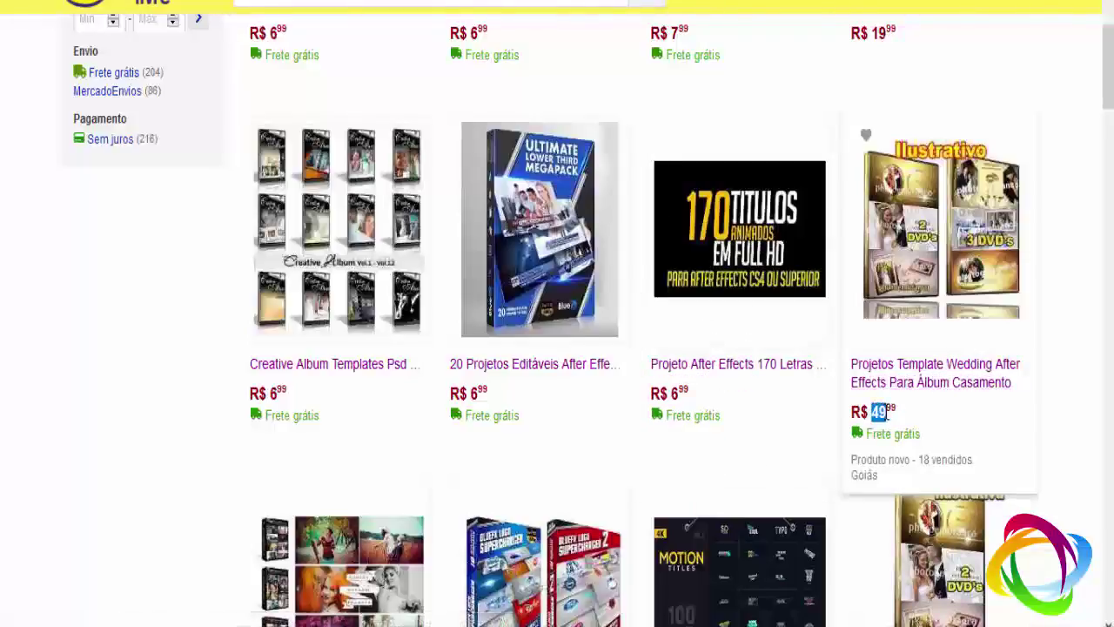
{"action": "scroll", "coordinate": [252, 396], "scroll_direction": "down", "scroll_amount": 4}
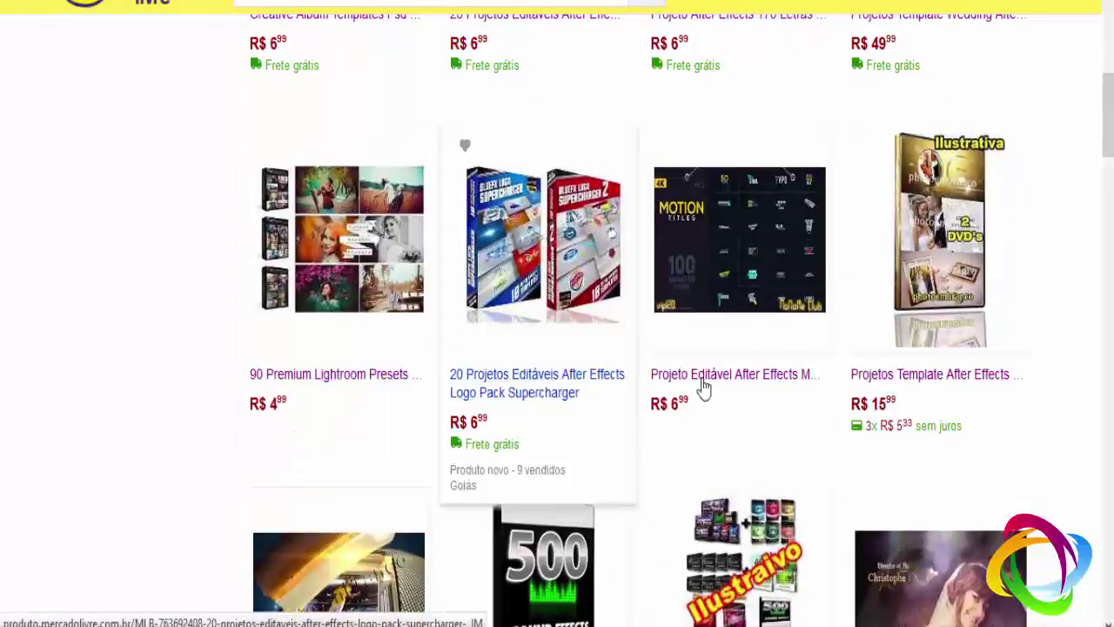
{"action": "scroll", "coordinate": [239, 391], "scroll_direction": "down", "scroll_amount": 6}
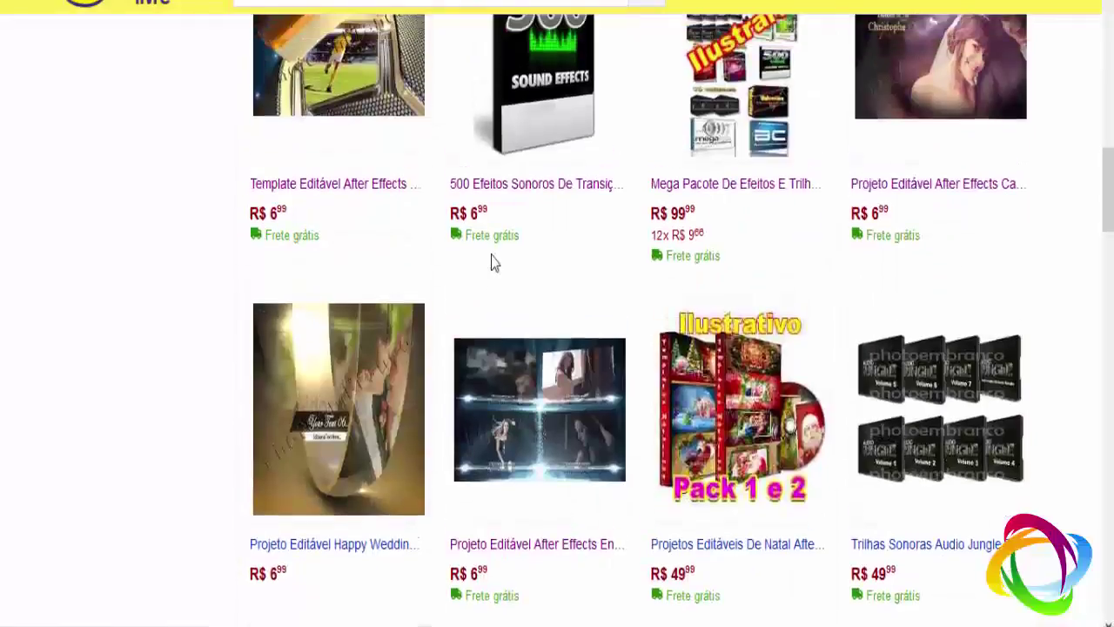
{"action": "scroll", "coordinate": [522, 313], "scroll_direction": "up", "scroll_amount": 2}
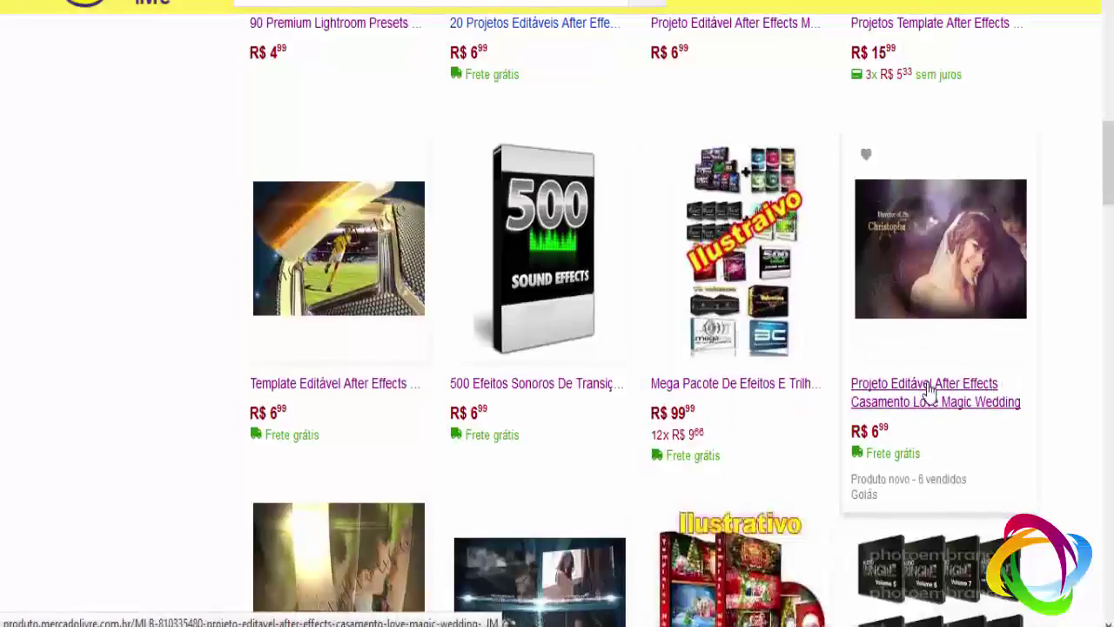
{"action": "scroll", "coordinate": [925, 392], "scroll_direction": "down", "scroll_amount": 4}
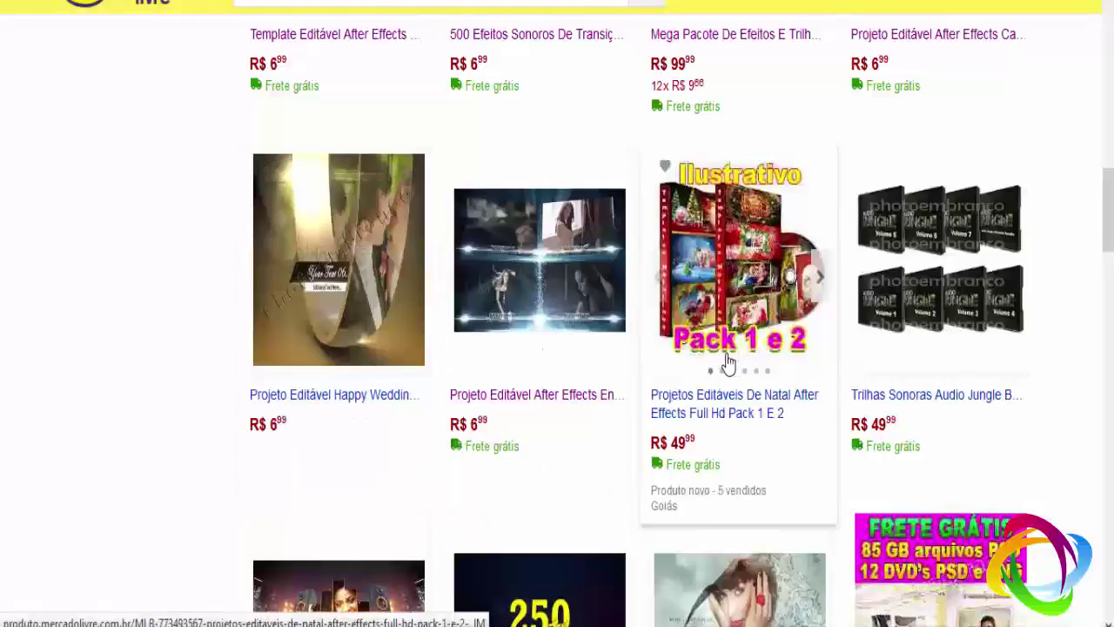
{"action": "scroll", "coordinate": [948, 370], "scroll_direction": "down", "scroll_amount": 2}
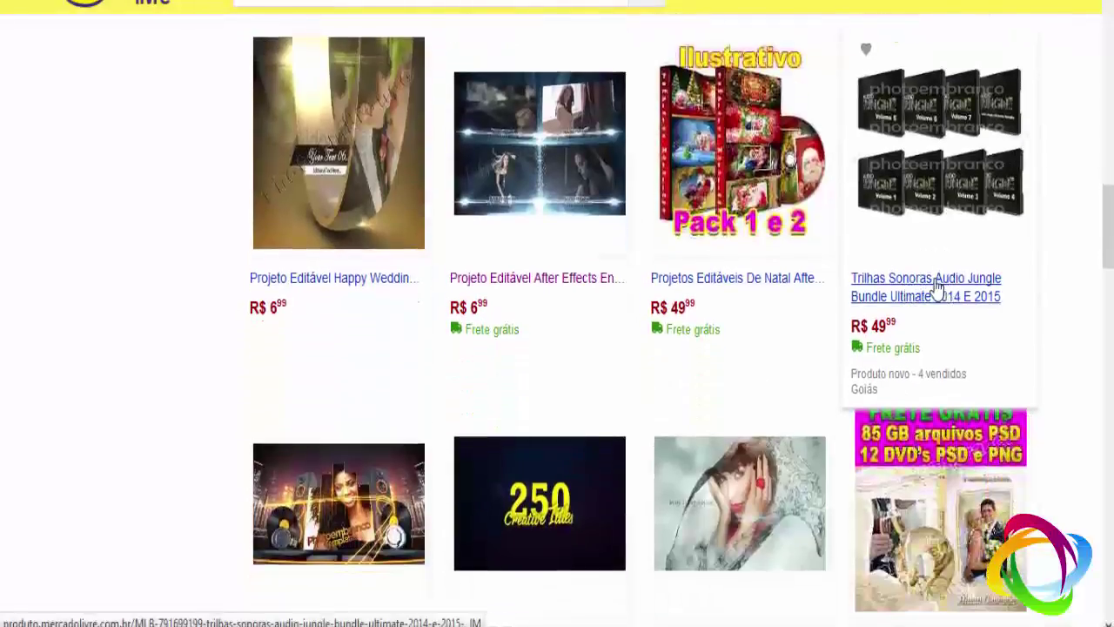
{"action": "double_click", "coordinate": [878, 325]}
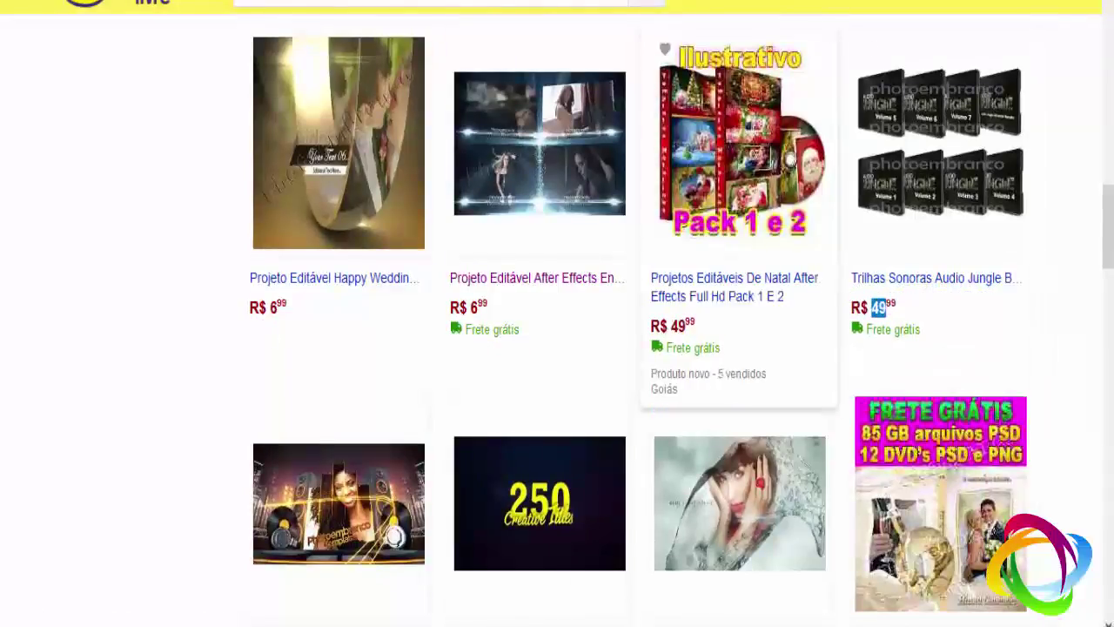
{"action": "scroll", "coordinate": [233, 234], "scroll_direction": "down", "scroll_amount": 4}
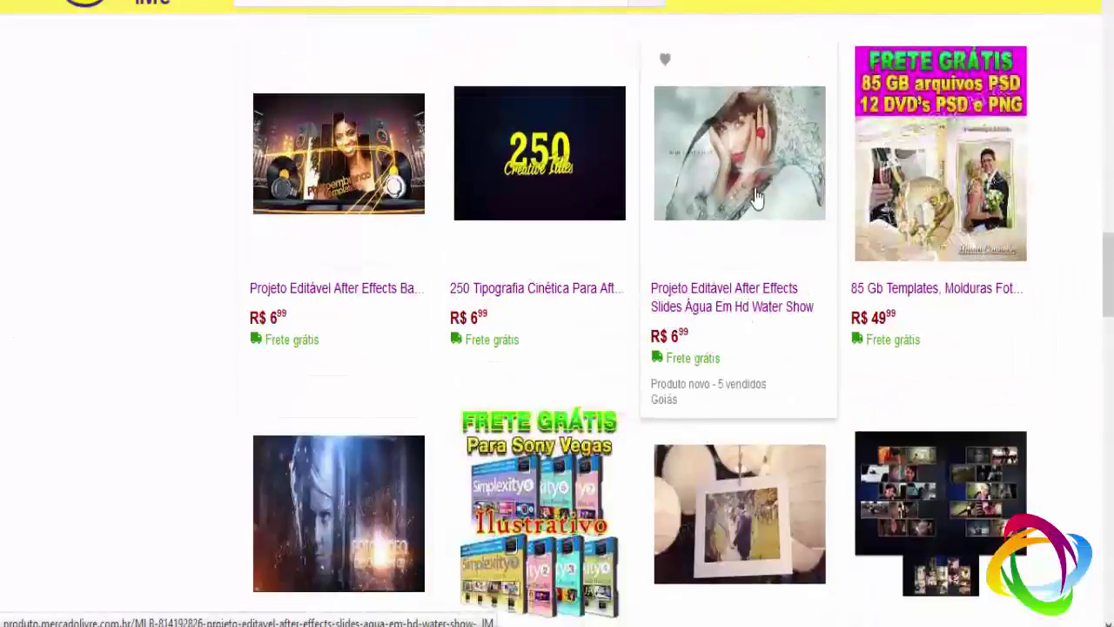
{"action": "right_click", "coordinate": [911, 296]}
{"action": "left_click", "coordinate": [933, 303]}
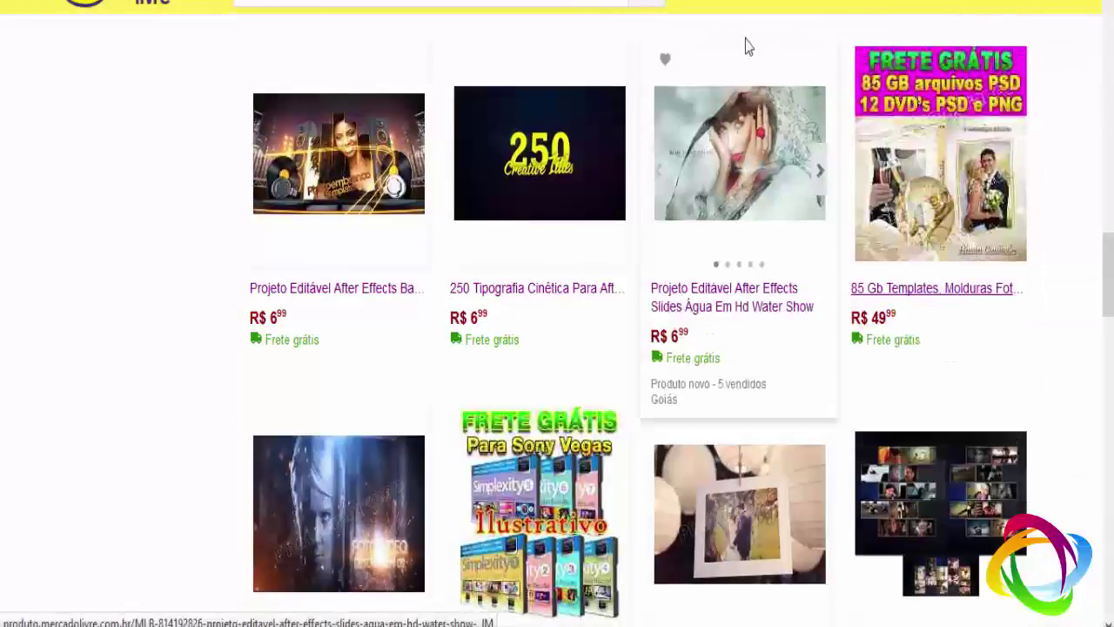
{"action": "left_click", "coordinate": [936, 288]}
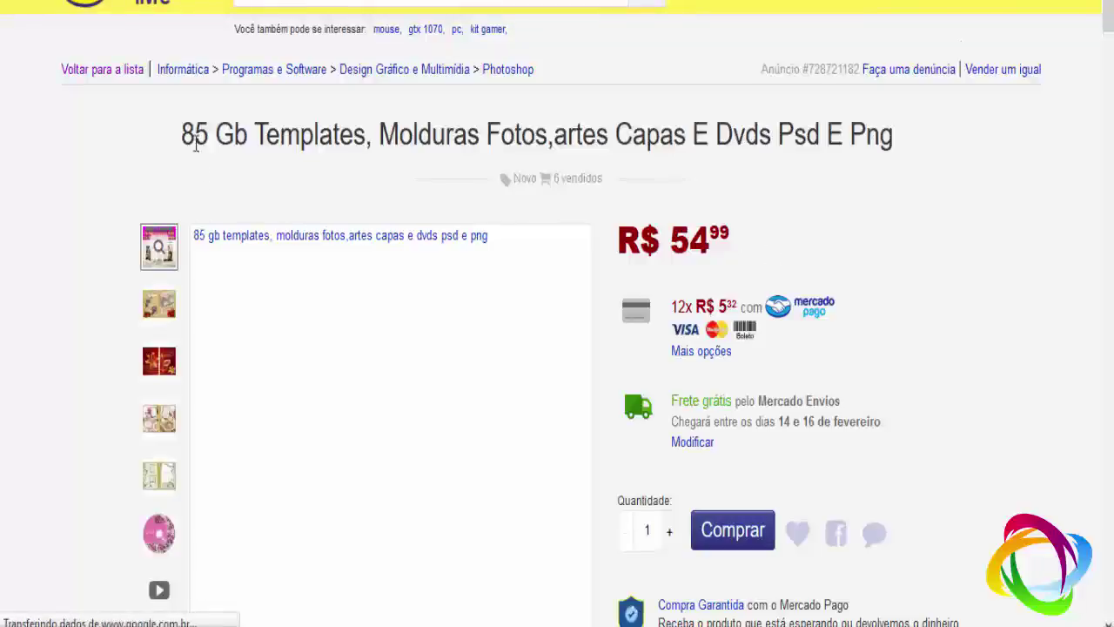
Highlight the 85 Gb Templates title and scroll down through its sample images and description
{"action": "left_click_drag", "start_coordinate": [195, 132], "coordinate": [374, 131]}
{"action": "left_click", "coordinate": [950, 243]}
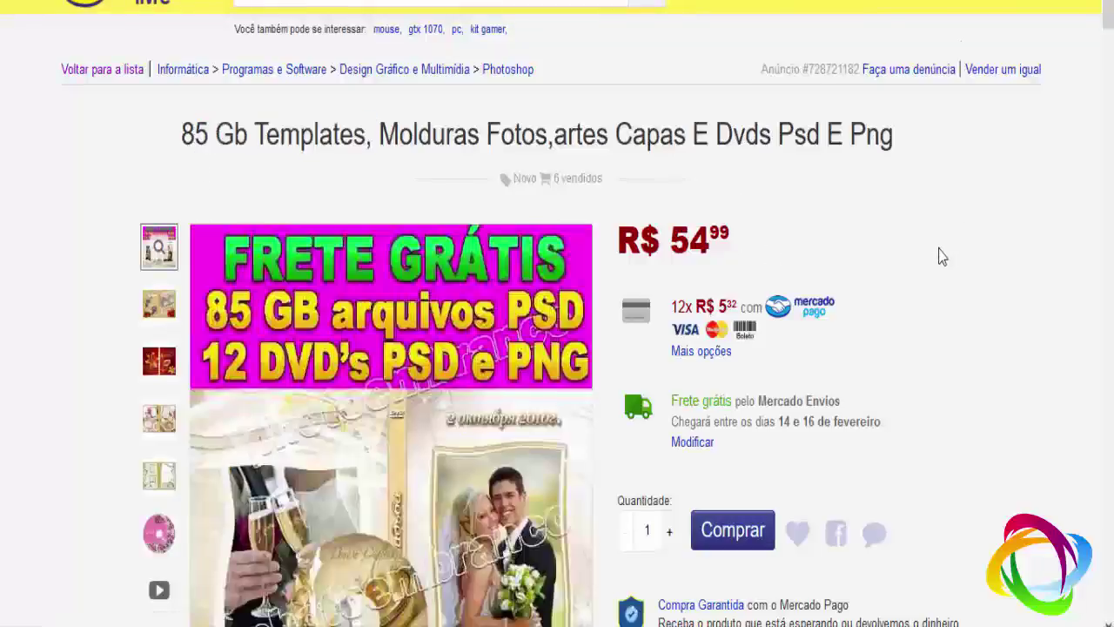
{"action": "scroll", "coordinate": [940, 254], "scroll_direction": "down", "scroll_amount": 2}
{"action": "scroll", "coordinate": [937, 261], "scroll_direction": "down", "scroll_amount": 8}
{"action": "scroll", "coordinate": [937, 261], "scroll_direction": "down", "scroll_amount": 5}
{"action": "scroll", "coordinate": [937, 261], "scroll_direction": "down", "scroll_amount": 3}
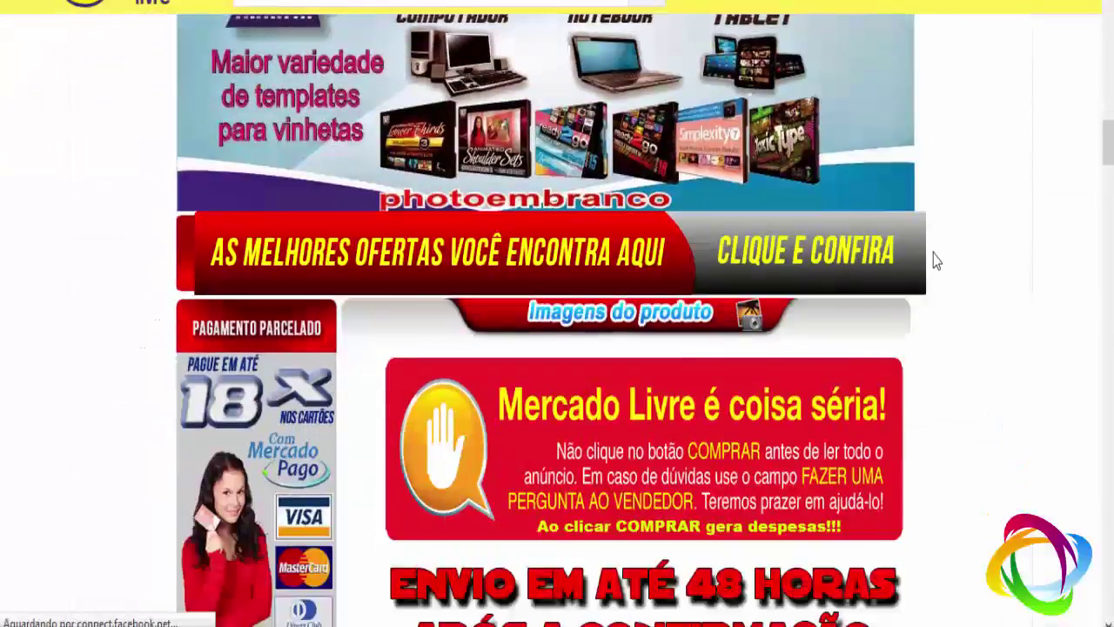
{"action": "scroll", "coordinate": [936, 261], "scroll_direction": "down", "scroll_amount": 2}
{"action": "scroll", "coordinate": [937, 261], "scroll_direction": "down", "scroll_amount": 5}
{"action": "scroll", "coordinate": [936, 261], "scroll_direction": "down", "scroll_amount": 3}
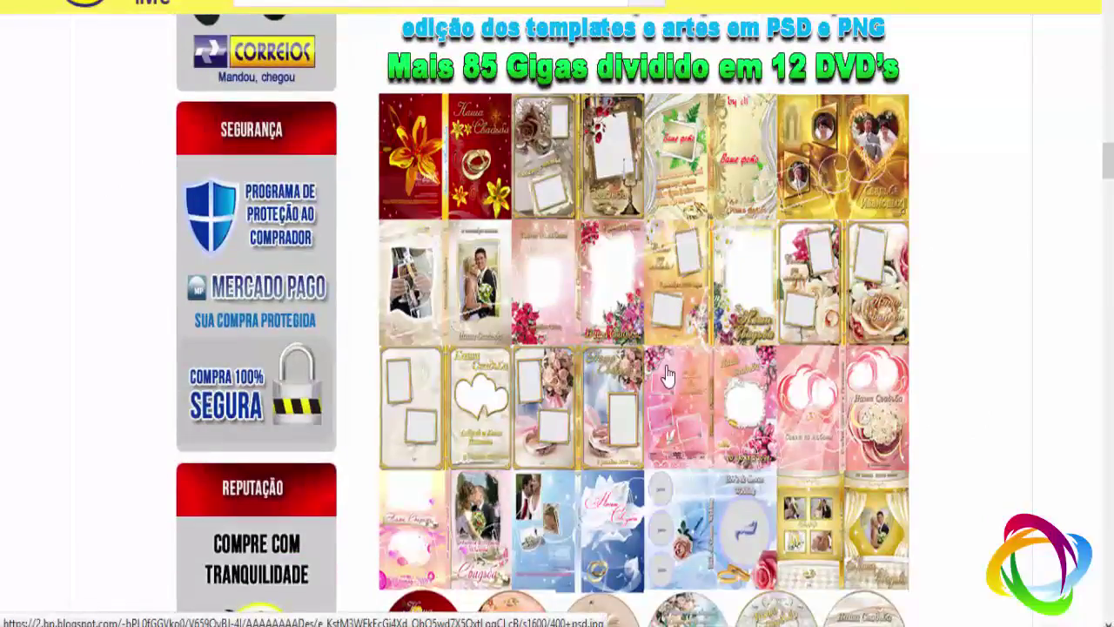
{"action": "scroll", "coordinate": [641, 371], "scroll_direction": "down", "scroll_amount": 2}
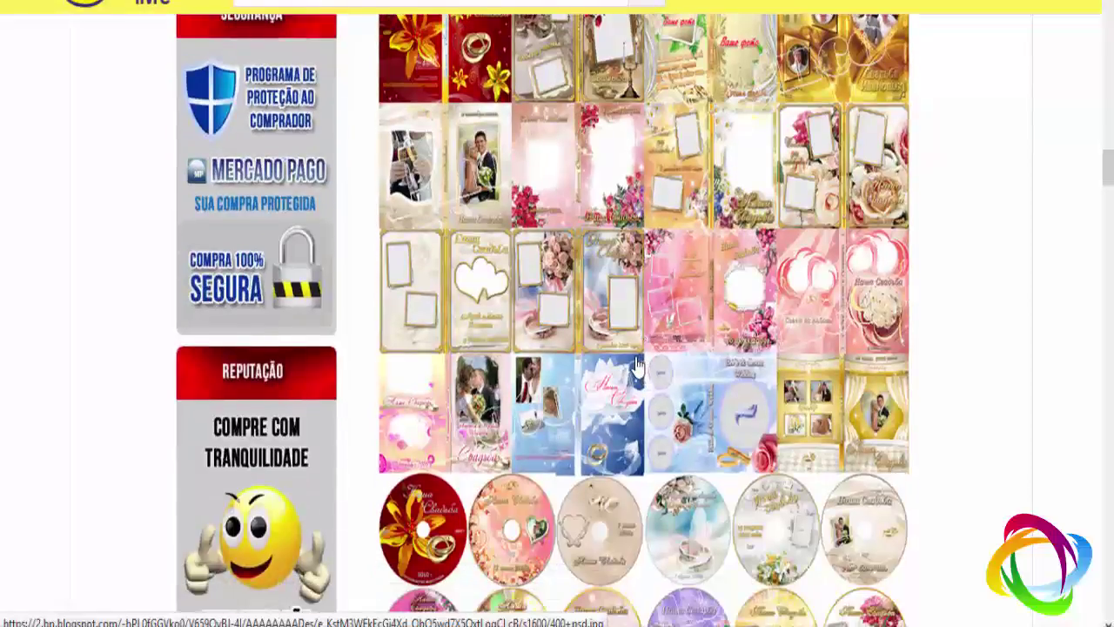
{"action": "scroll", "coordinate": [477, 257], "scroll_direction": "up", "scroll_amount": 2}
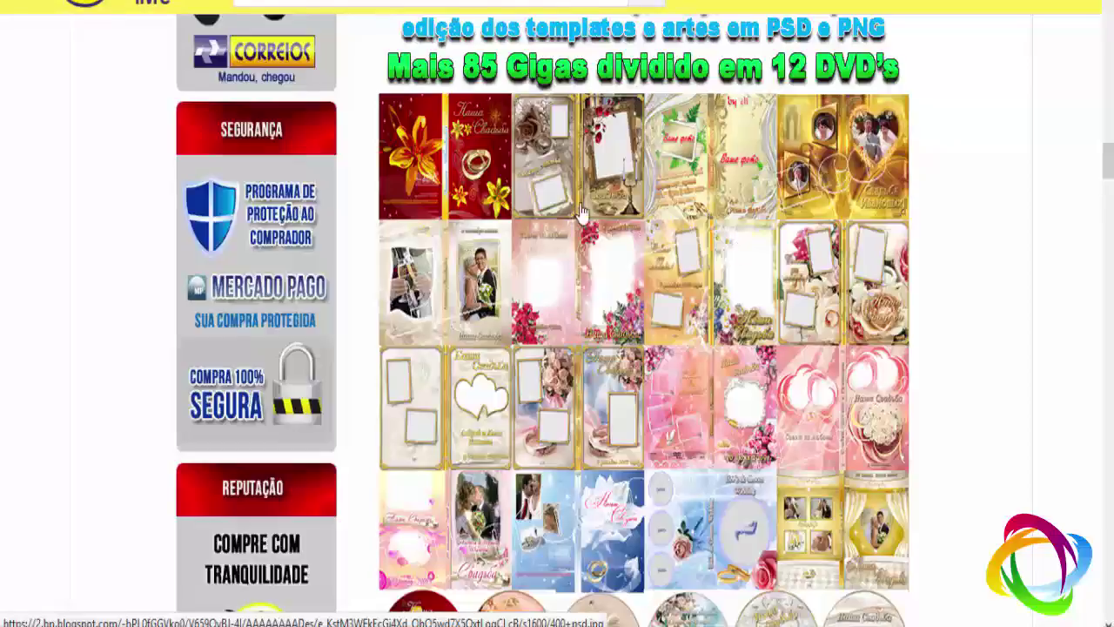
{"action": "scroll", "coordinate": [570, 357], "scroll_direction": "down", "scroll_amount": 1}
{"action": "scroll", "coordinate": [570, 357], "scroll_direction": "down", "scroll_amount": 3}
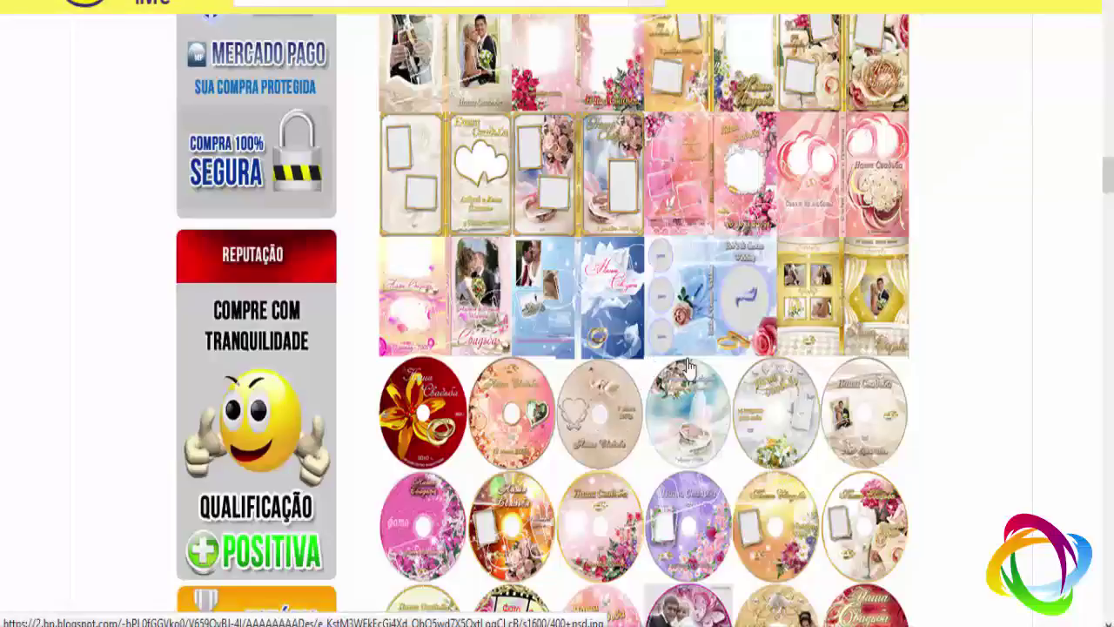
{"action": "scroll", "coordinate": [653, 372], "scroll_direction": "down", "scroll_amount": 3}
Scroll through the seller reputation section and back up to the top of the listing
{"action": "scroll", "coordinate": [660, 373], "scroll_direction": "up", "scroll_amount": 1}
{"action": "scroll", "coordinate": [662, 372], "scroll_direction": "up", "scroll_amount": 3}
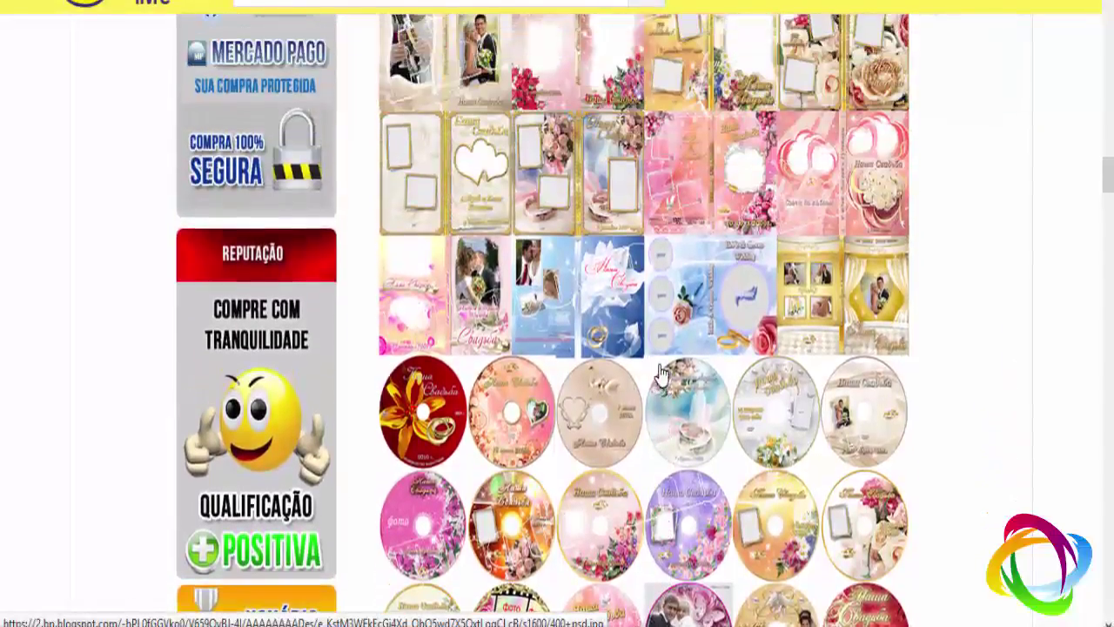
{"action": "scroll", "coordinate": [659, 370], "scroll_direction": "down", "scroll_amount": 5}
{"action": "scroll", "coordinate": [655, 361], "scroll_direction": "up", "scroll_amount": 5}
{"action": "scroll", "coordinate": [652, 348], "scroll_direction": "up", "scroll_amount": 2}
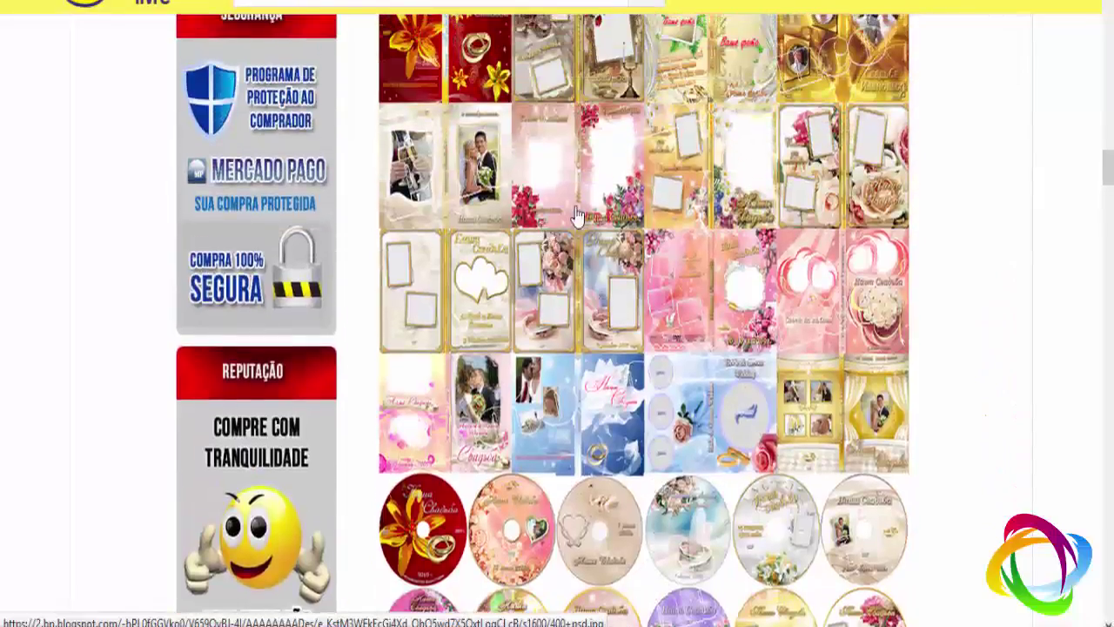
{"action": "scroll", "coordinate": [670, 235], "scroll_direction": "down", "scroll_amount": 4}
{"action": "scroll", "coordinate": [668, 250], "scroll_direction": "down", "scroll_amount": 1}
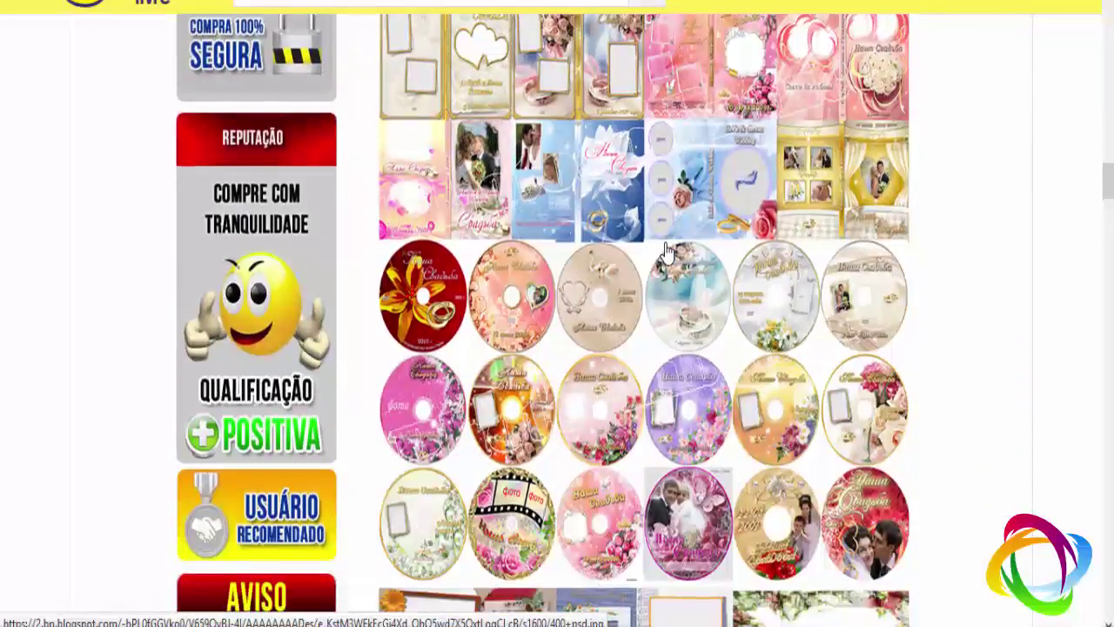
{"action": "scroll", "coordinate": [668, 250], "scroll_direction": "down", "scroll_amount": 1}
{"action": "scroll", "coordinate": [609, 234], "scroll_direction": "down", "scroll_amount": 2}
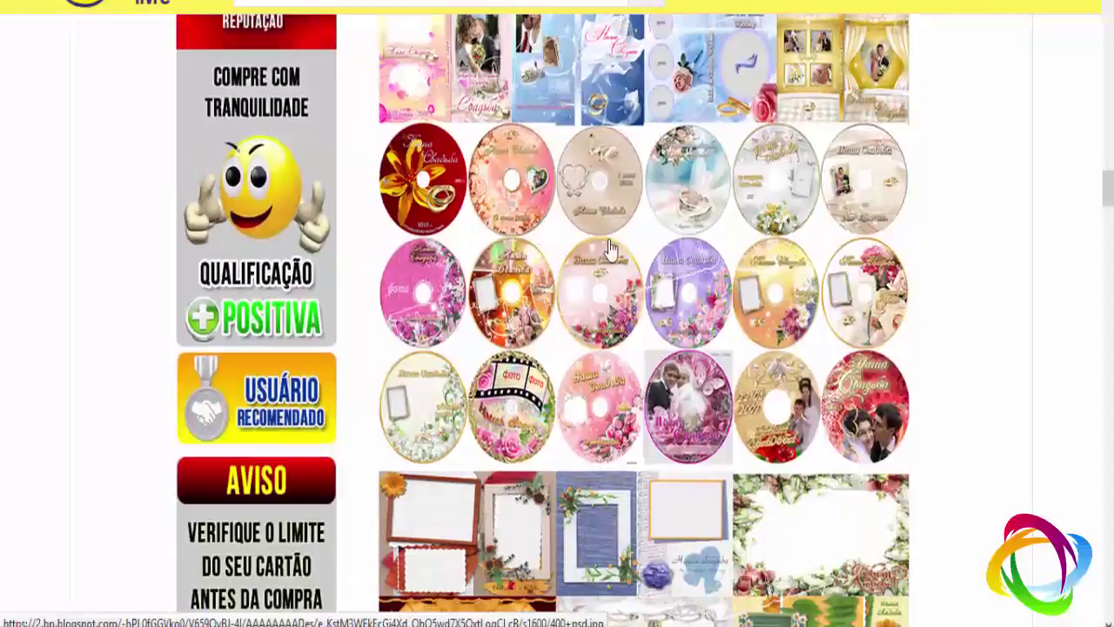
{"action": "scroll", "coordinate": [613, 250], "scroll_direction": "down", "scroll_amount": 2}
{"action": "scroll", "coordinate": [601, 314], "scroll_direction": "down", "scroll_amount": 3}
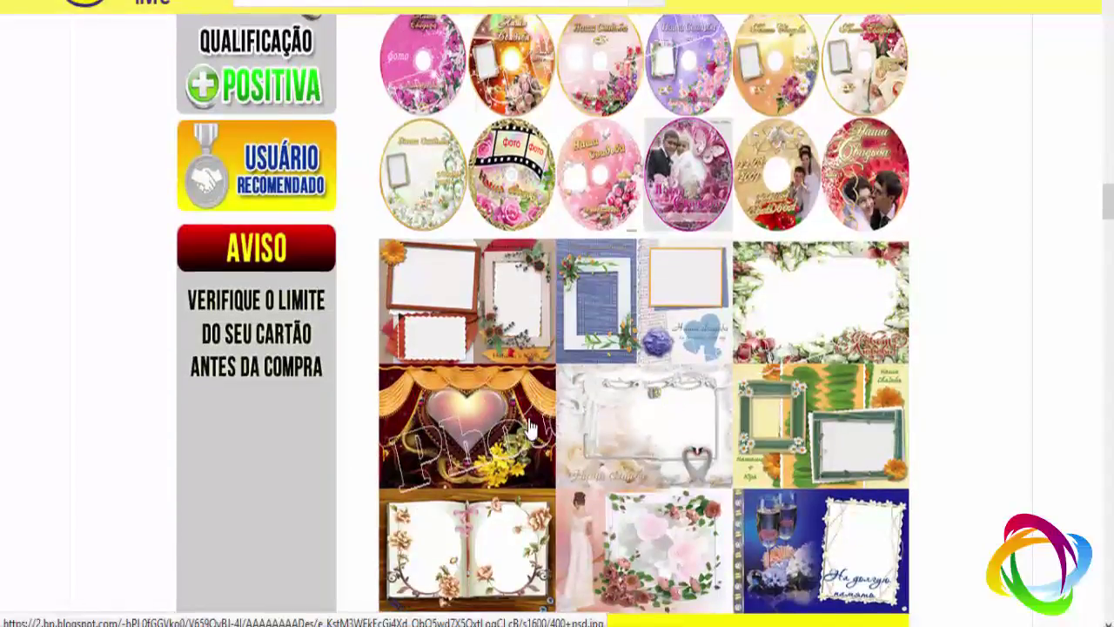
{"action": "scroll", "coordinate": [528, 428], "scroll_direction": "up", "scroll_amount": 4}
{"action": "scroll", "coordinate": [539, 418], "scroll_direction": "up", "scroll_amount": 4}
{"action": "scroll", "coordinate": [553, 409], "scroll_direction": "up", "scroll_amount": 4}
{"action": "scroll", "coordinate": [554, 409], "scroll_direction": "up", "scroll_amount": 1}
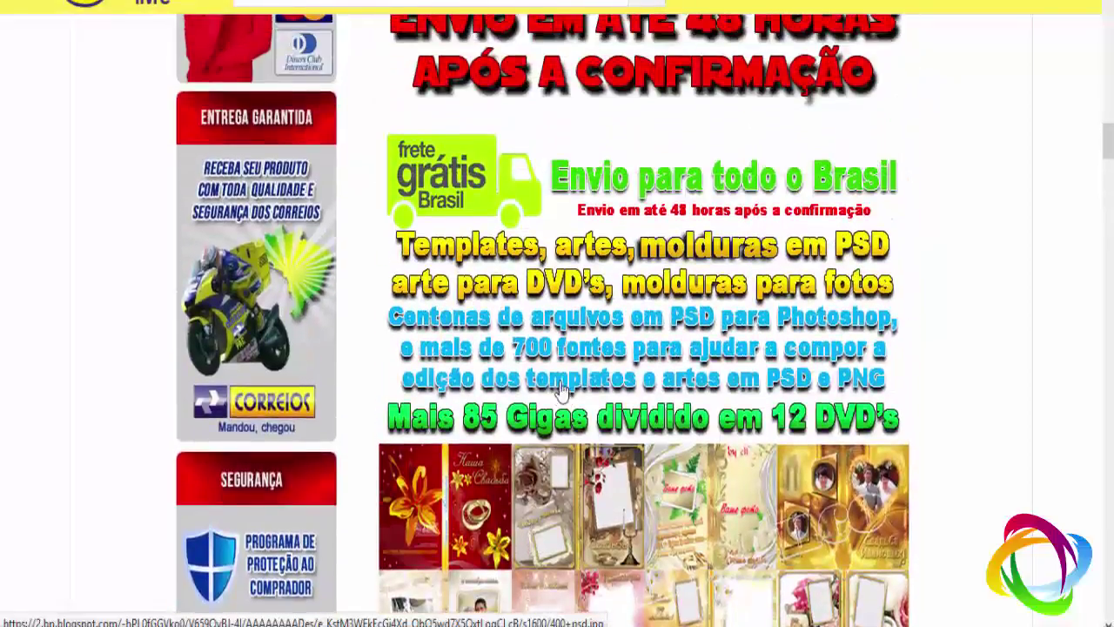
{"action": "scroll", "coordinate": [540, 387], "scroll_direction": "up", "scroll_amount": 2}
{"action": "scroll", "coordinate": [548, 365], "scroll_direction": "up", "scroll_amount": 10}
{"action": "scroll", "coordinate": [557, 343], "scroll_direction": "up", "scroll_amount": 10}
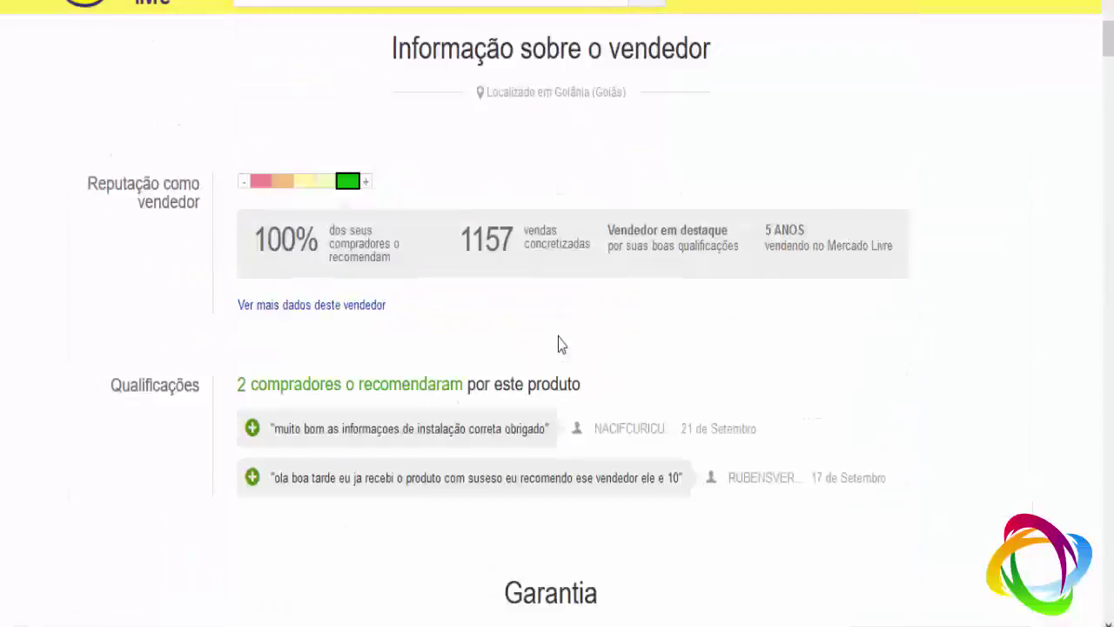
{"action": "scroll", "coordinate": [609, 278], "scroll_direction": "up", "scroll_amount": 10}
Highlight the R$ 54,99 price and the Frete grátis shipping note
{"action": "double_click", "coordinate": [735, 235]}
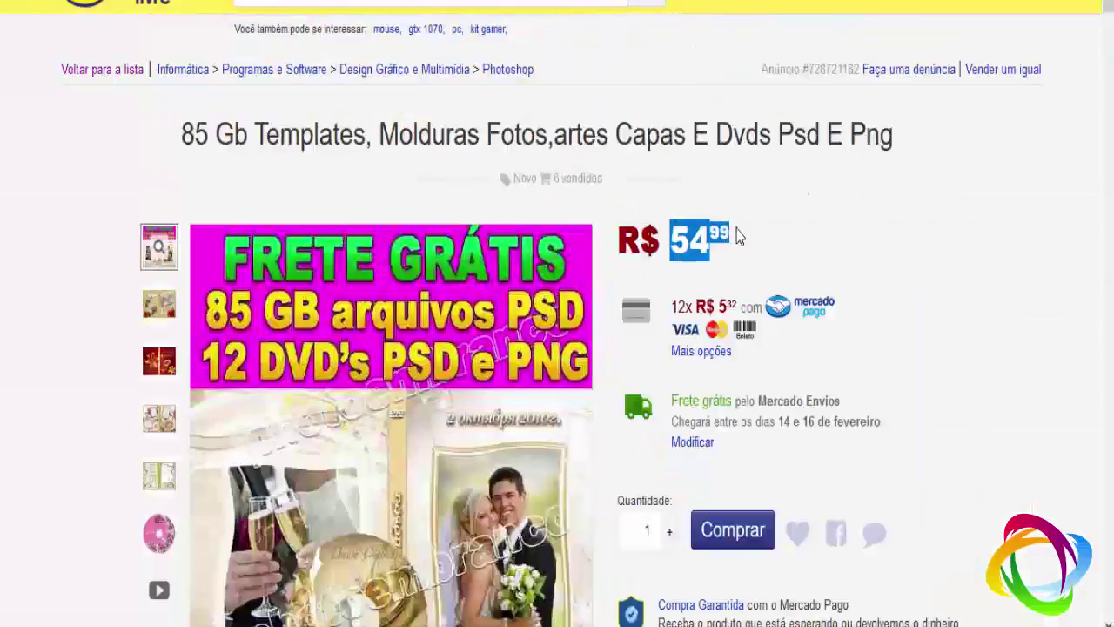
{"action": "left_click", "coordinate": [742, 288]}
{"action": "left_click_drag", "start_coordinate": [671, 398], "coordinate": [741, 401]}
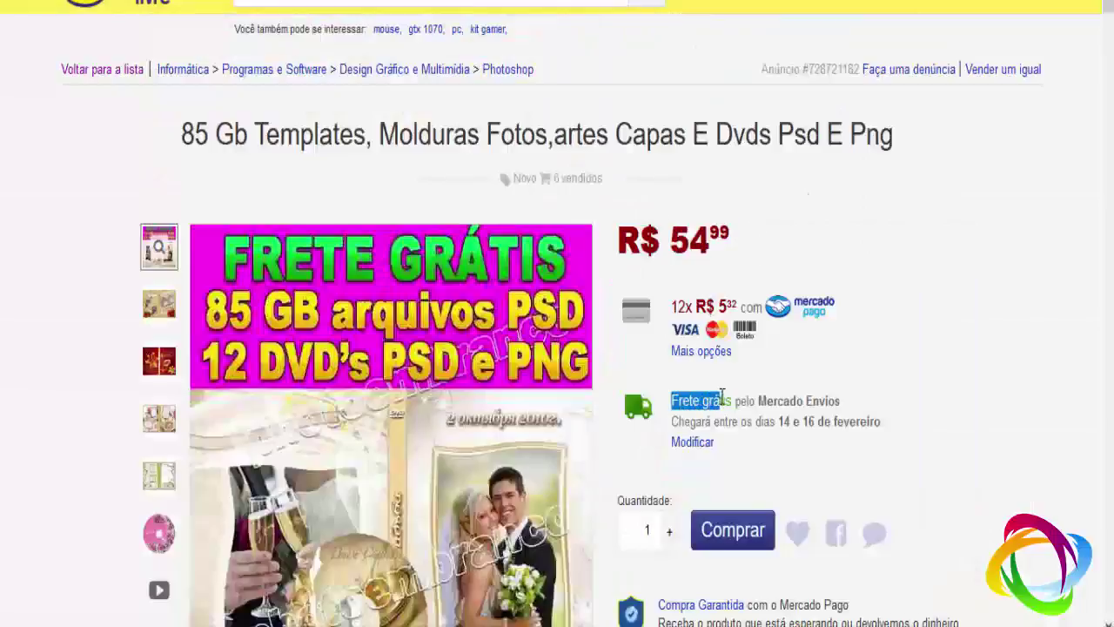
{"action": "left_click", "coordinate": [877, 373]}
Scroll the template grid down to 4 Logo Animadas, 250 Legendas Animadas and the 1–7 page links
{"action": "scroll", "coordinate": [557, 348], "scroll_direction": "down", "scroll_amount": 15}
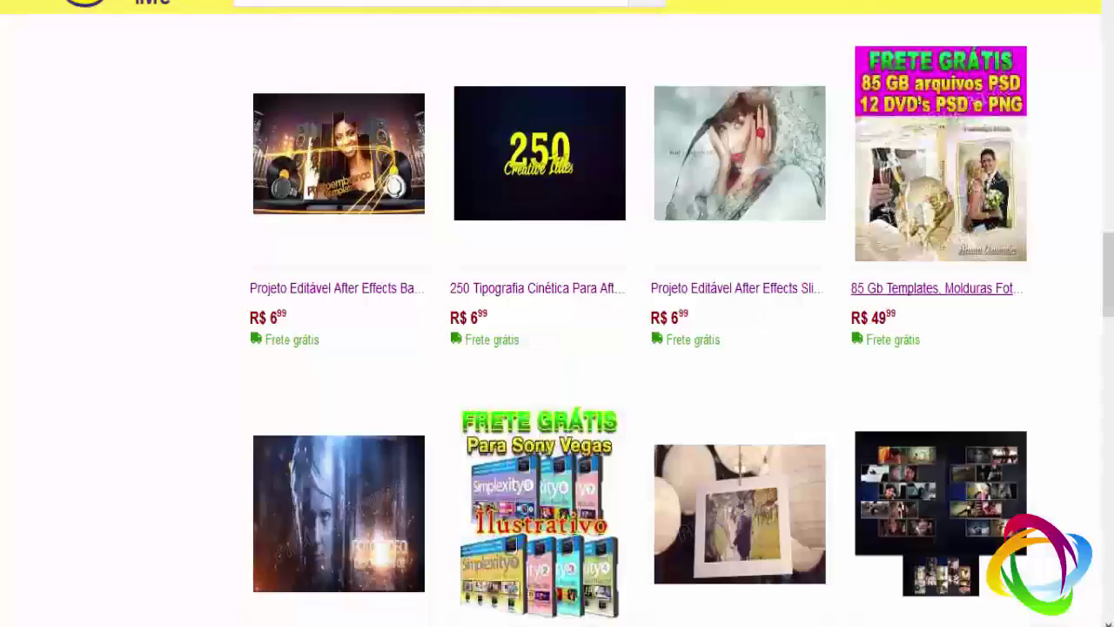
{"action": "scroll", "coordinate": [291, 279], "scroll_direction": "down", "scroll_amount": 1}
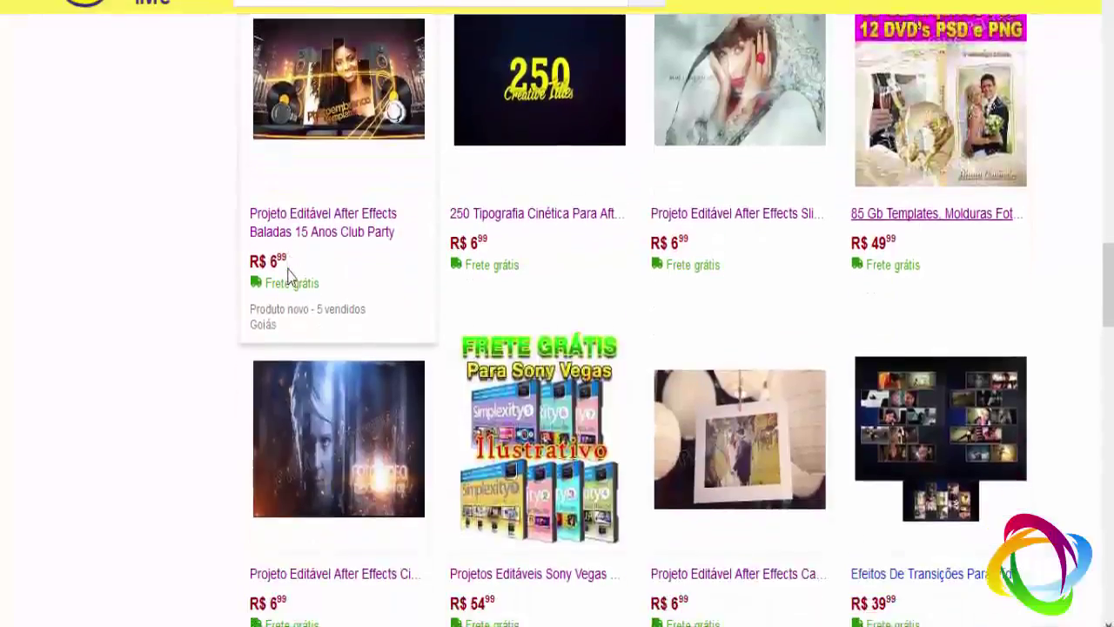
{"action": "scroll", "coordinate": [564, 356], "scroll_direction": "down", "scroll_amount": 1}
{"action": "scroll", "coordinate": [564, 356], "scroll_direction": "down", "scroll_amount": 2}
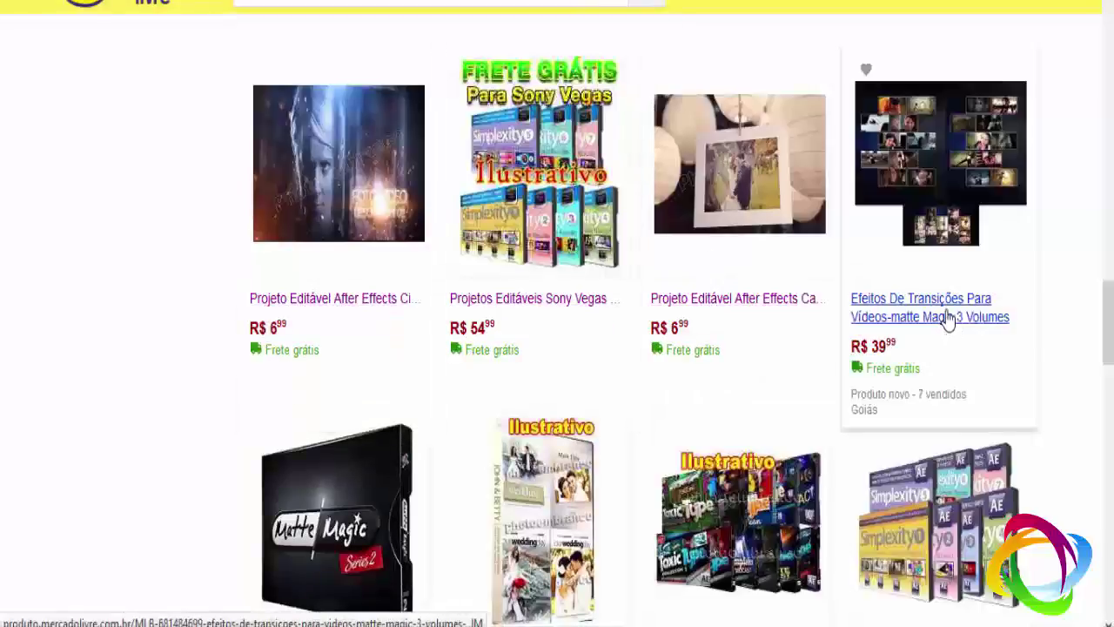
{"action": "scroll", "coordinate": [947, 320], "scroll_direction": "down", "scroll_amount": 3}
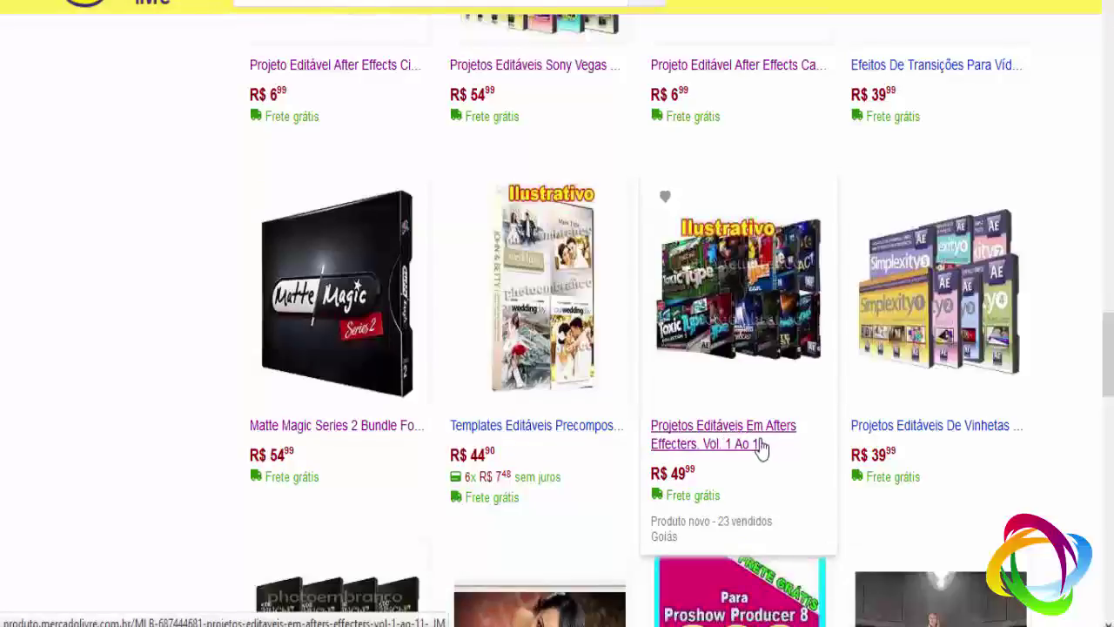
{"action": "scroll", "coordinate": [957, 409], "scroll_direction": "down", "scroll_amount": 3}
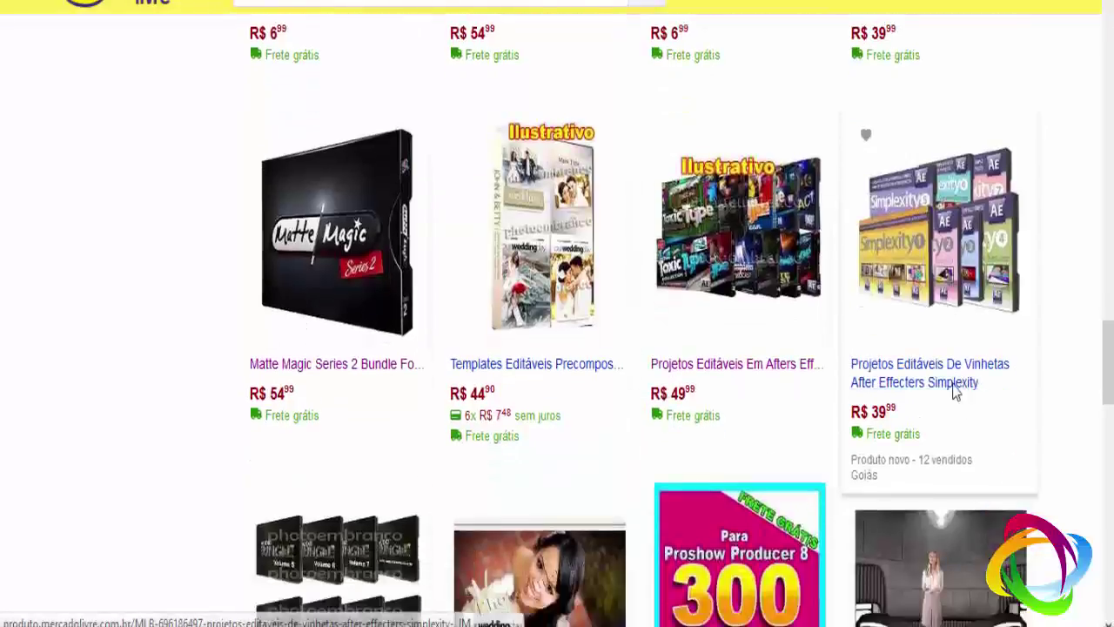
{"action": "scroll", "coordinate": [769, 338], "scroll_direction": "down", "scroll_amount": 4}
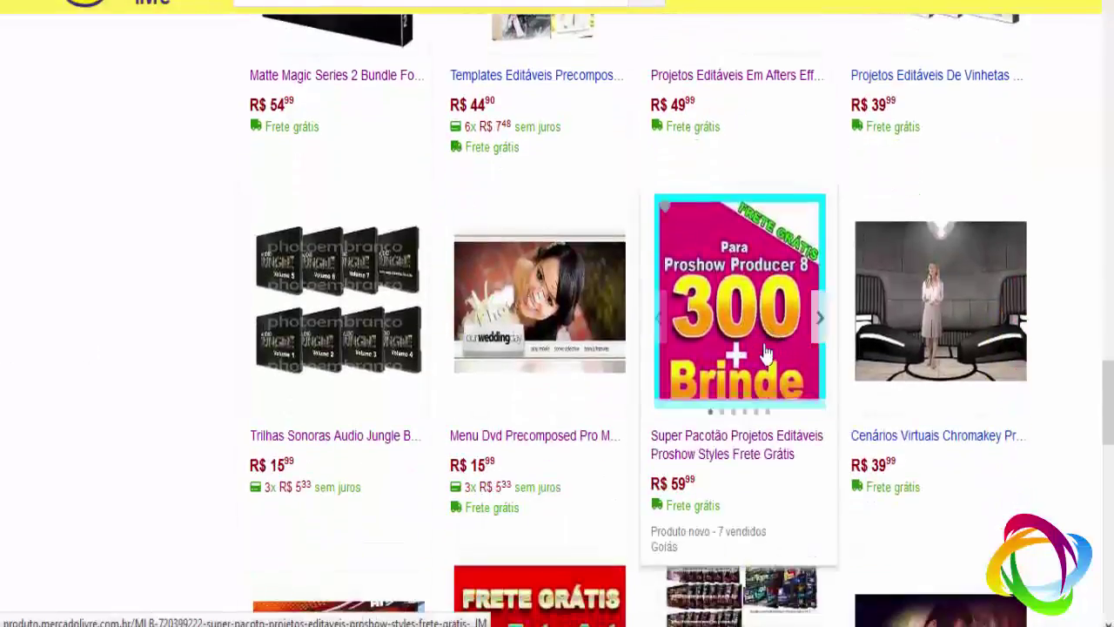
{"action": "scroll", "coordinate": [725, 364], "scroll_direction": "down", "scroll_amount": 4}
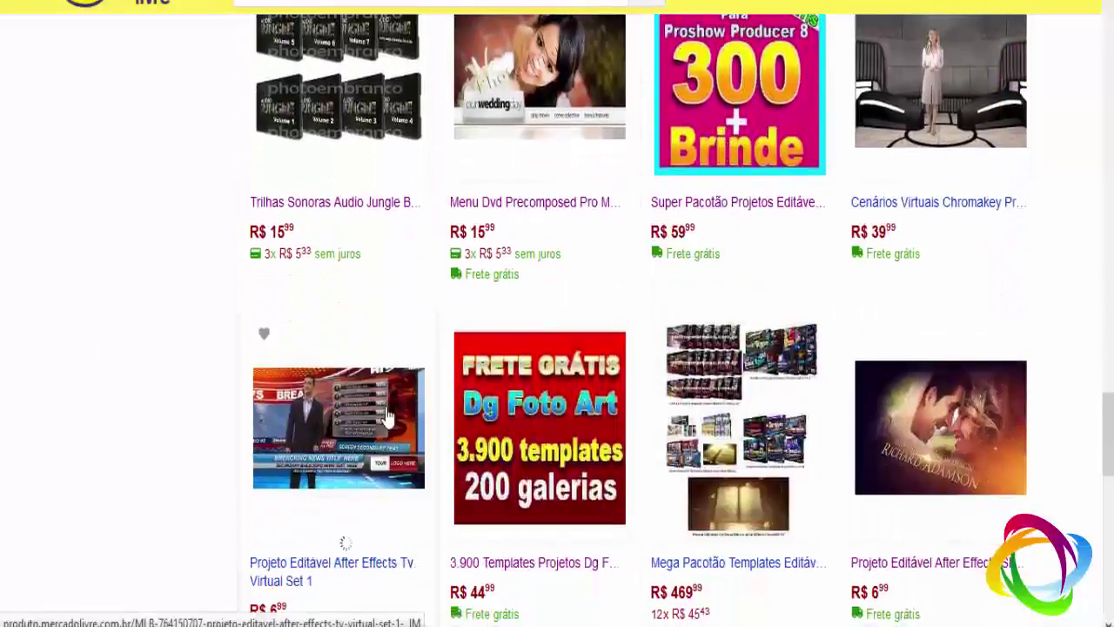
{"action": "scroll", "coordinate": [520, 370], "scroll_direction": "down", "scroll_amount": 2}
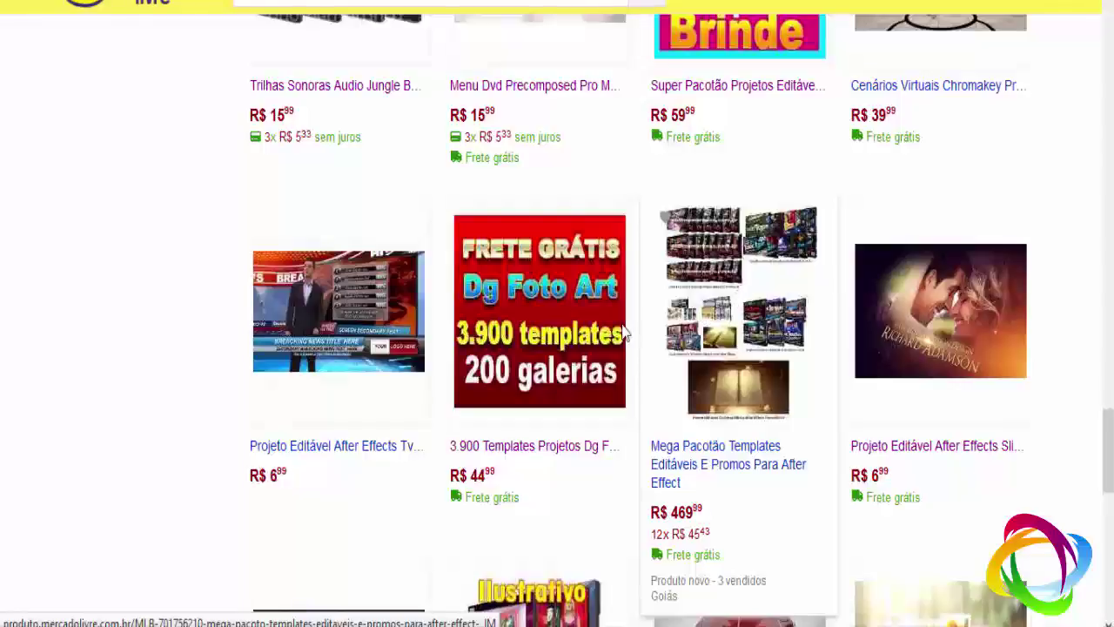
{"action": "scroll", "coordinate": [18, 363], "scroll_direction": "down", "scroll_amount": 5}
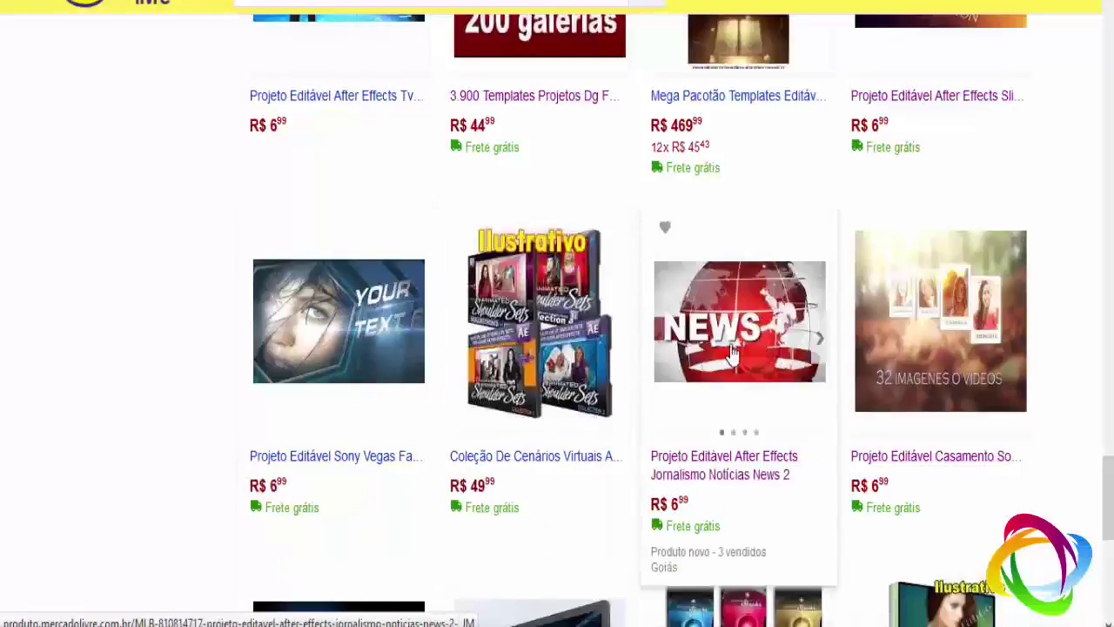
{"action": "scroll", "coordinate": [722, 343], "scroll_direction": "down", "scroll_amount": 5}
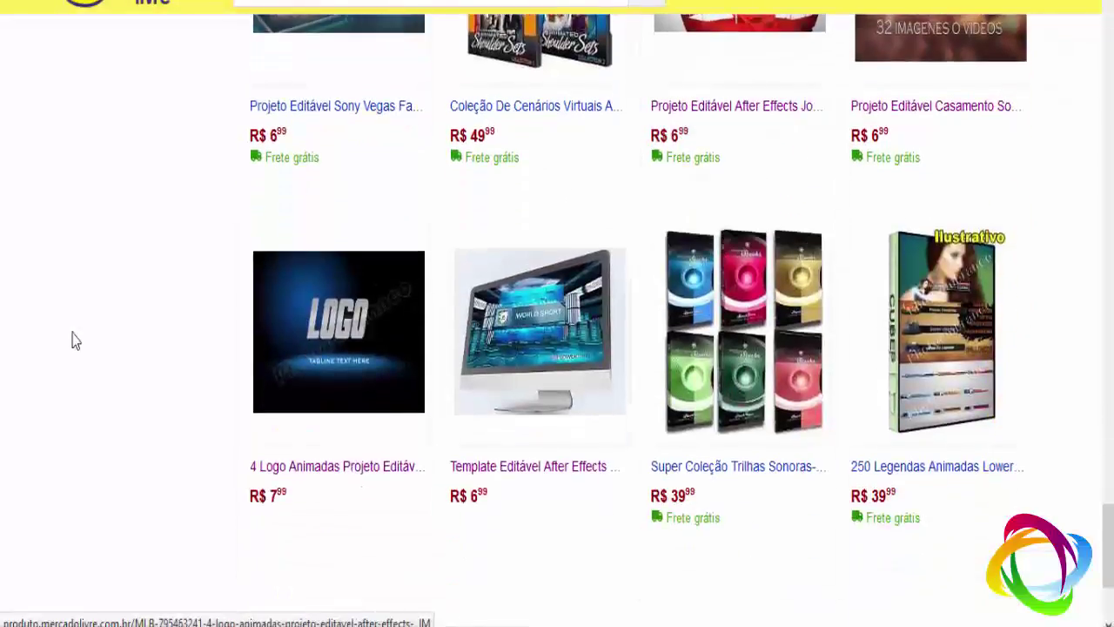
{"action": "scroll", "coordinate": [299, 360], "scroll_direction": "down", "scroll_amount": 3}
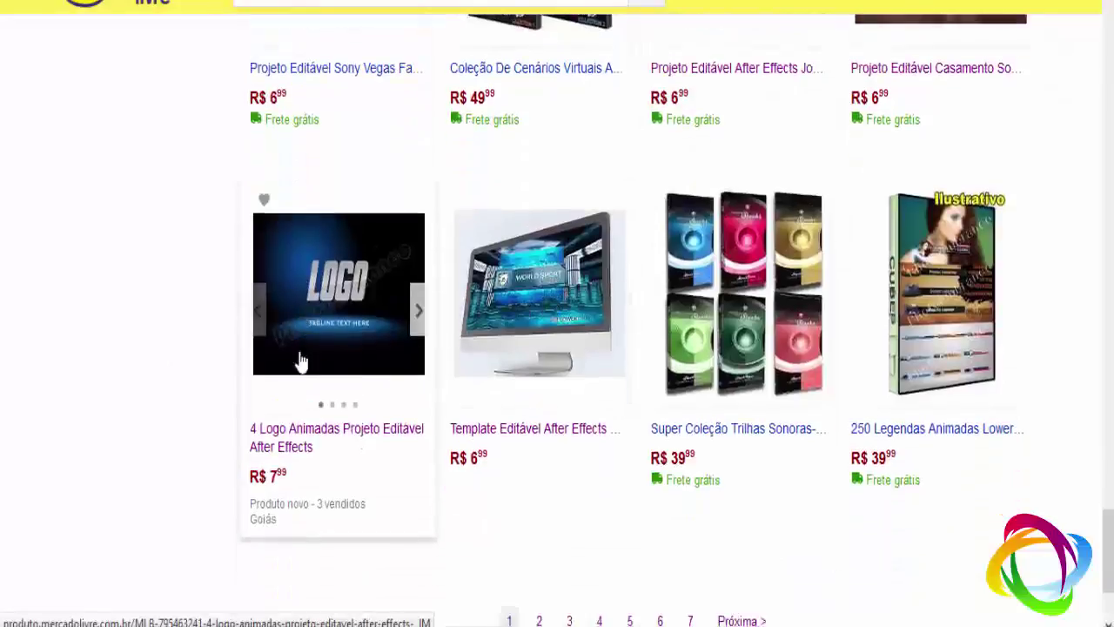
{"action": "scroll", "coordinate": [298, 360], "scroll_direction": "up", "scroll_amount": 3}
{"action": "scroll", "coordinate": [525, 468], "scroll_direction": "down", "scroll_amount": 3}
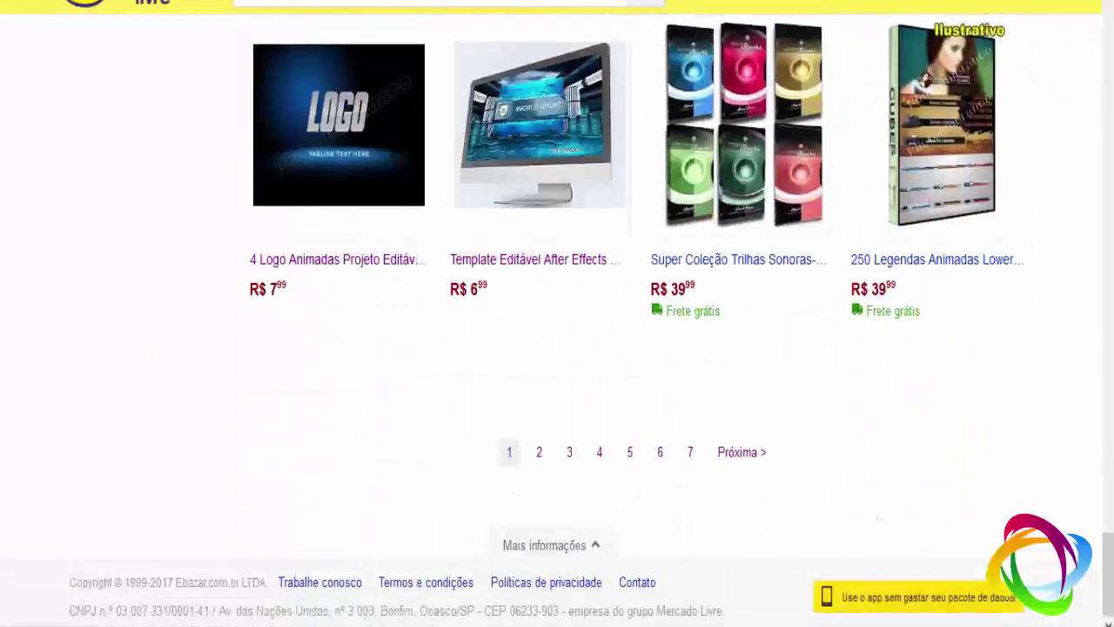
Browse the seller's listings from page 2 onward, reaching products 193–240 of 299
{"action": "left_click", "coordinate": [538, 452]}
{"action": "scroll", "coordinate": [617, 212], "scroll_direction": "down", "scroll_amount": 2}
{"action": "scroll", "coordinate": [617, 213], "scroll_direction": "up", "scroll_amount": 1}
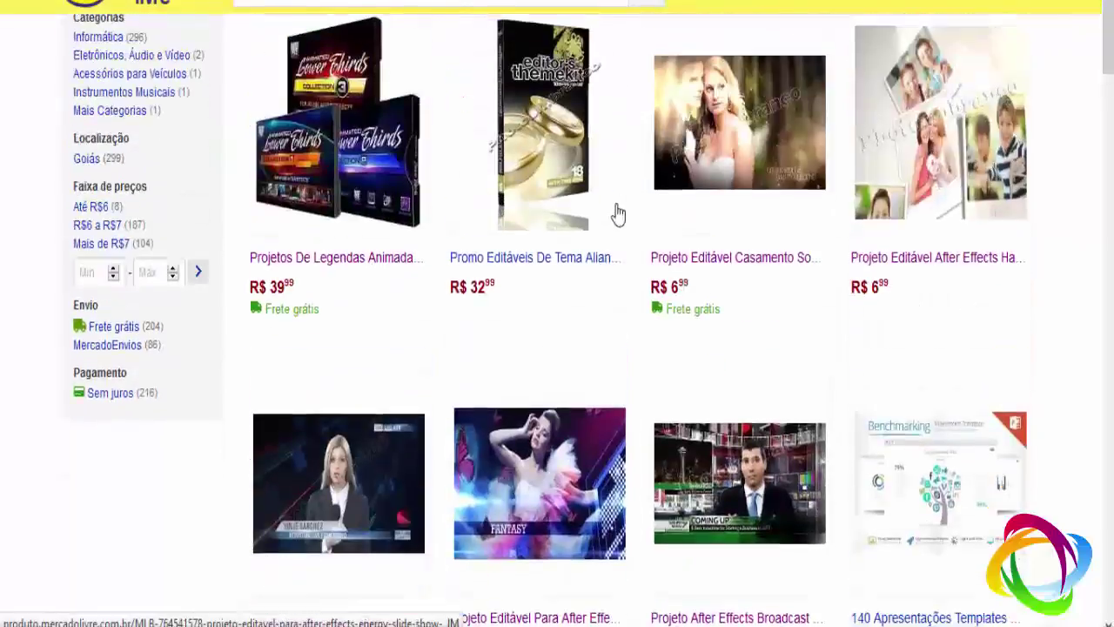
{"action": "scroll", "coordinate": [618, 211], "scroll_direction": "up", "scroll_amount": 1}
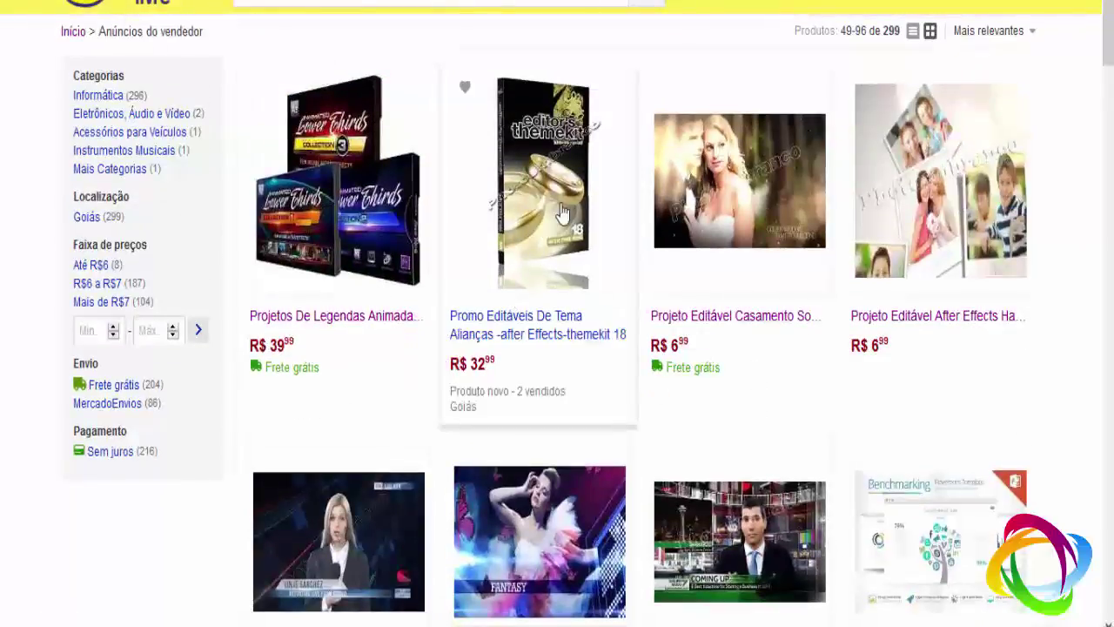
{"action": "scroll", "coordinate": [543, 211], "scroll_direction": "down", "scroll_amount": 3}
{"action": "scroll", "coordinate": [738, 224], "scroll_direction": "down", "scroll_amount": 1}
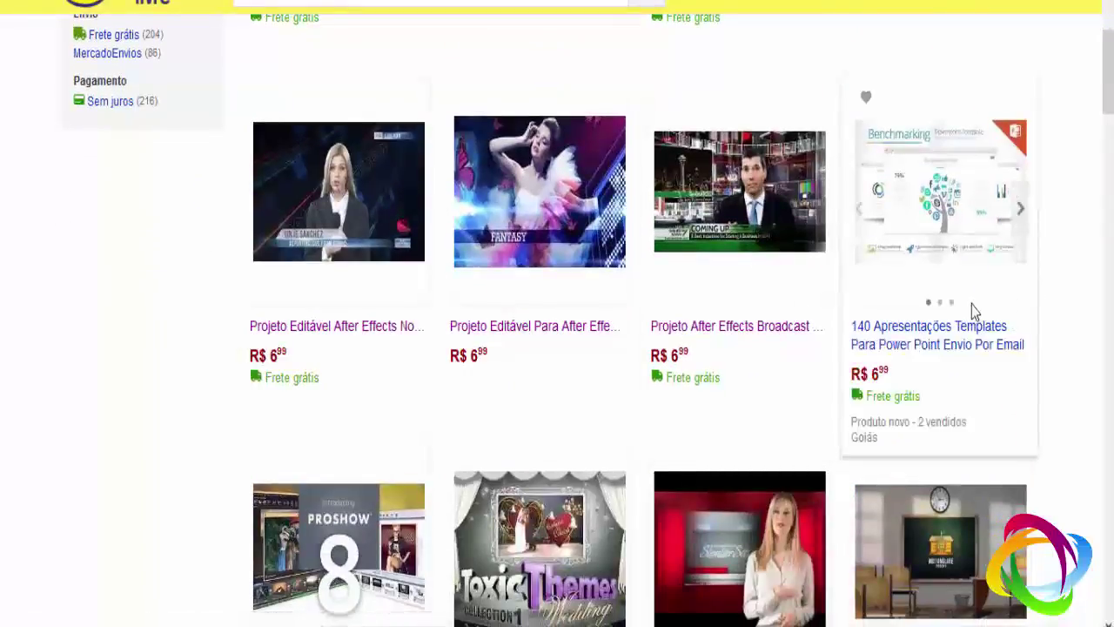
{"action": "scroll", "coordinate": [515, 349], "scroll_direction": "down", "scroll_amount": 3}
{"action": "scroll", "coordinate": [515, 348], "scroll_direction": "down", "scroll_amount": 2}
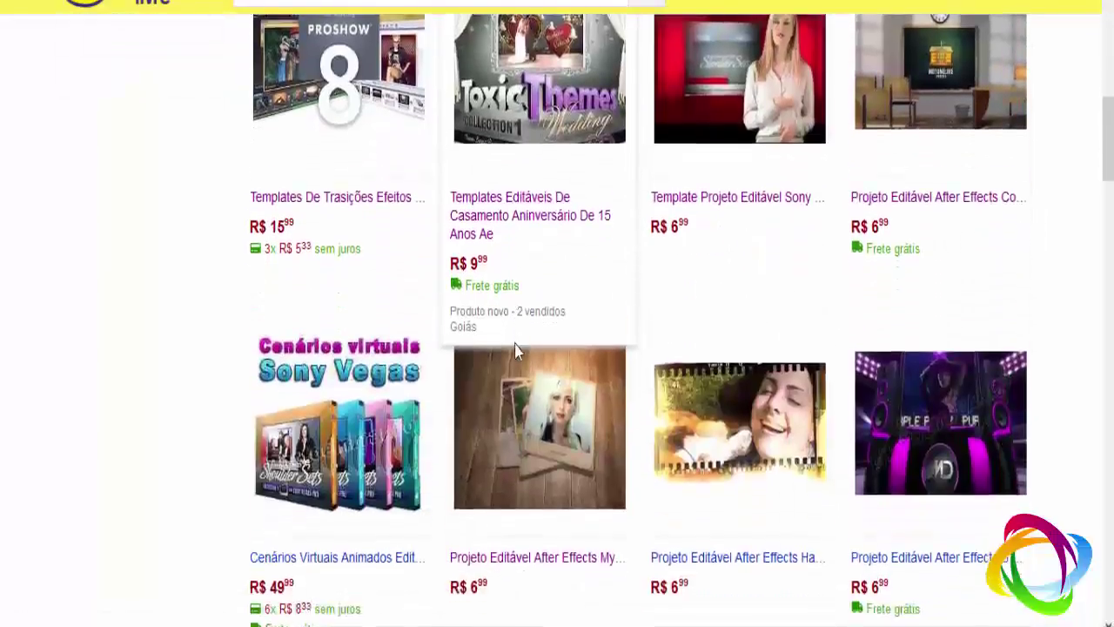
{"action": "scroll", "coordinate": [514, 348], "scroll_direction": "down", "scroll_amount": 5}
{"action": "scroll", "coordinate": [514, 348], "scroll_direction": "down", "scroll_amount": 6}
{"action": "scroll", "coordinate": [515, 349], "scroll_direction": "up", "scroll_amount": 4}
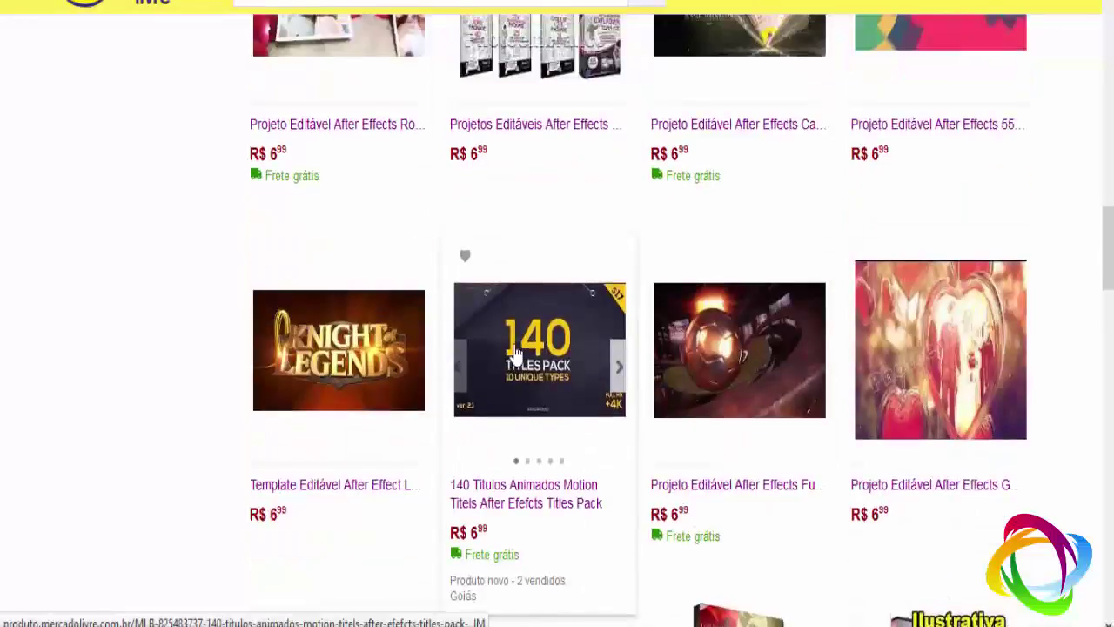
{"action": "scroll", "coordinate": [514, 348], "scroll_direction": "up", "scroll_amount": 2}
{"action": "scroll", "coordinate": [522, 348], "scroll_direction": "up", "scroll_amount": 8}
{"action": "scroll", "coordinate": [522, 348], "scroll_direction": "up", "scroll_amount": 6}
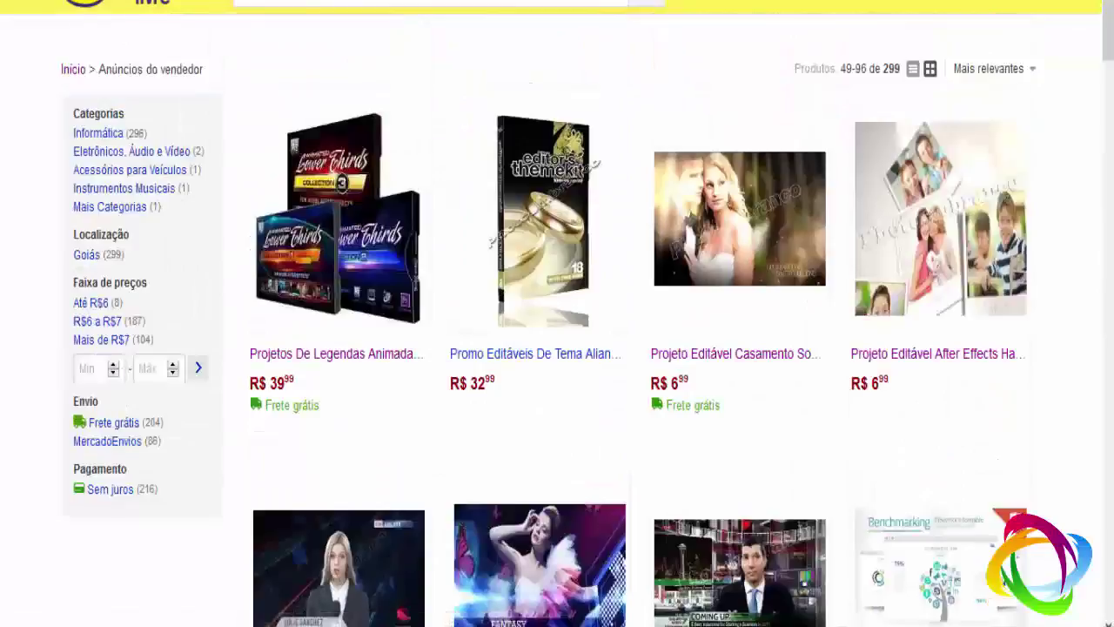
{"action": "scroll", "coordinate": [675, 164], "scroll_direction": "down", "scroll_amount": 2}
{"action": "scroll", "coordinate": [675, 164], "scroll_direction": "down", "scroll_amount": 3}
{"action": "scroll", "coordinate": [674, 163], "scroll_direction": "down", "scroll_amount": 5}
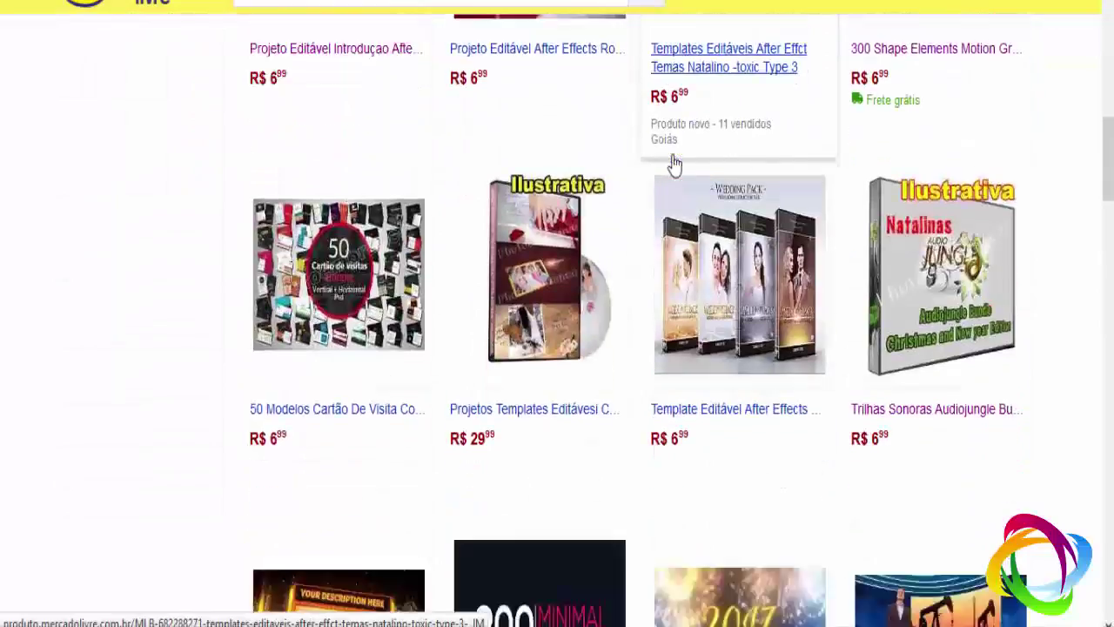
{"action": "scroll", "coordinate": [674, 163], "scroll_direction": "down", "scroll_amount": 6}
{"action": "scroll", "coordinate": [675, 164], "scroll_direction": "down", "scroll_amount": 4}
{"action": "scroll", "coordinate": [675, 164], "scroll_direction": "down", "scroll_amount": 4}
{"action": "scroll", "coordinate": [670, 164], "scroll_direction": "down", "scroll_amount": 3}
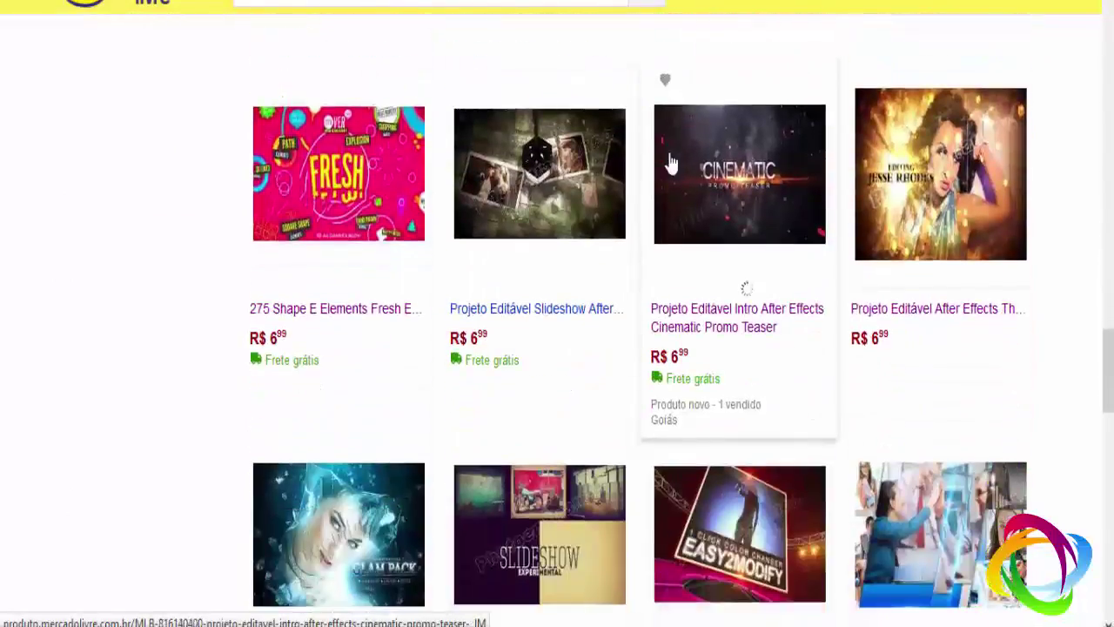
{"action": "scroll", "coordinate": [670, 163], "scroll_direction": "down", "scroll_amount": 6}
{"action": "scroll", "coordinate": [685, 209], "scroll_direction": "up", "scroll_amount": 2}
{"action": "scroll", "coordinate": [339, 261], "scroll_direction": "down", "scroll_amount": 3}
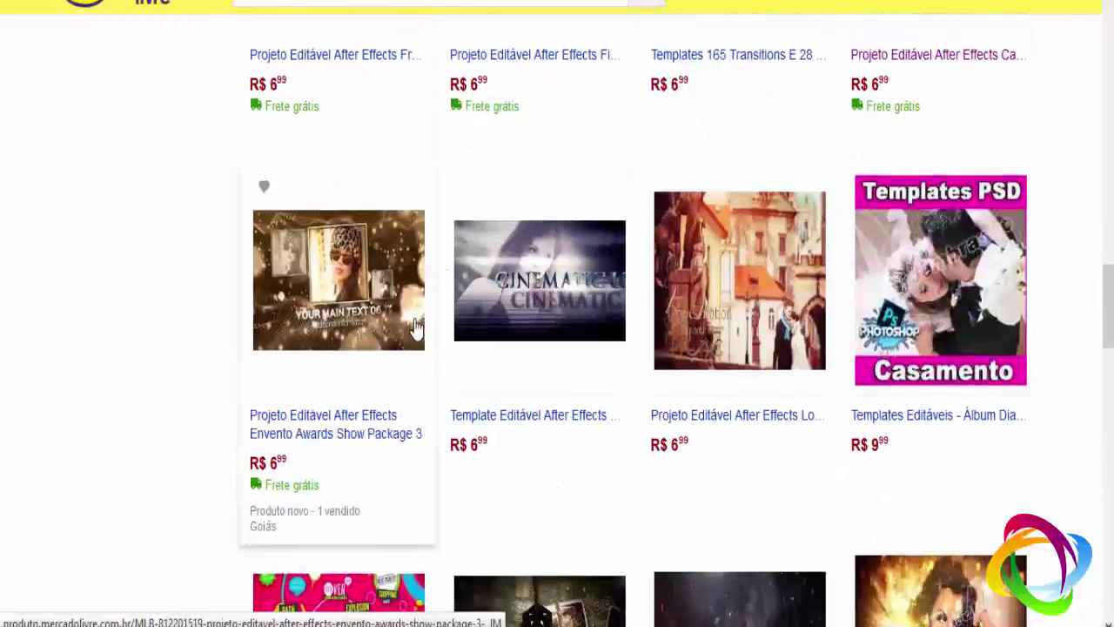
{"action": "scroll", "coordinate": [214, 385], "scroll_direction": "down", "scroll_amount": 2}
{"action": "scroll", "coordinate": [207, 388], "scroll_direction": "down", "scroll_amount": 3}
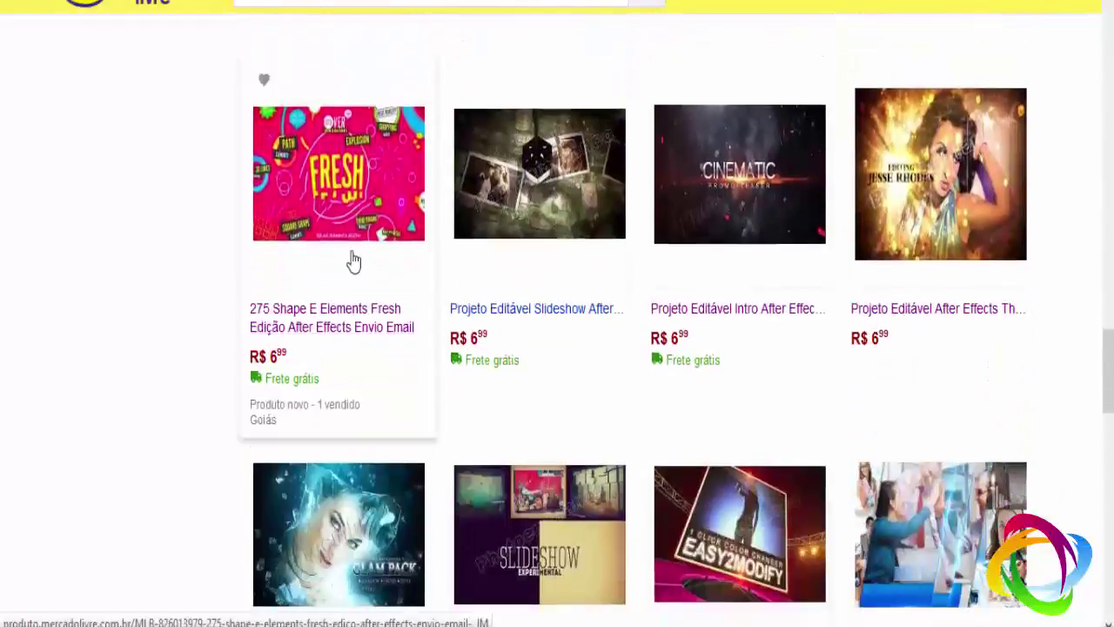
{"action": "scroll", "coordinate": [185, 347], "scroll_direction": "down", "scroll_amount": 3}
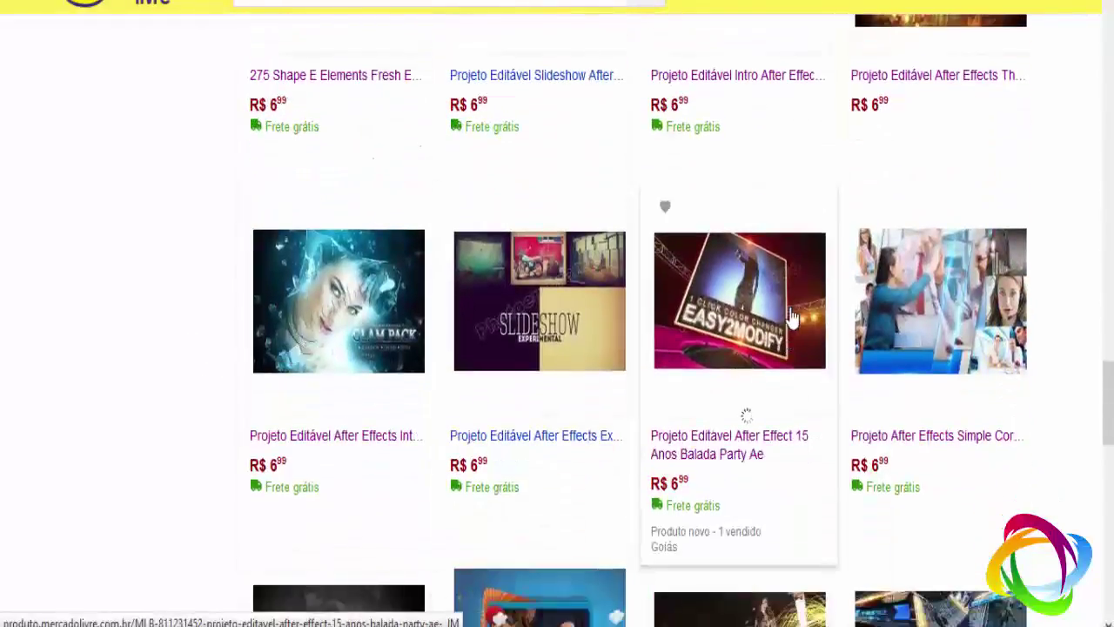
{"action": "scroll", "coordinate": [783, 286], "scroll_direction": "down", "scroll_amount": 4}
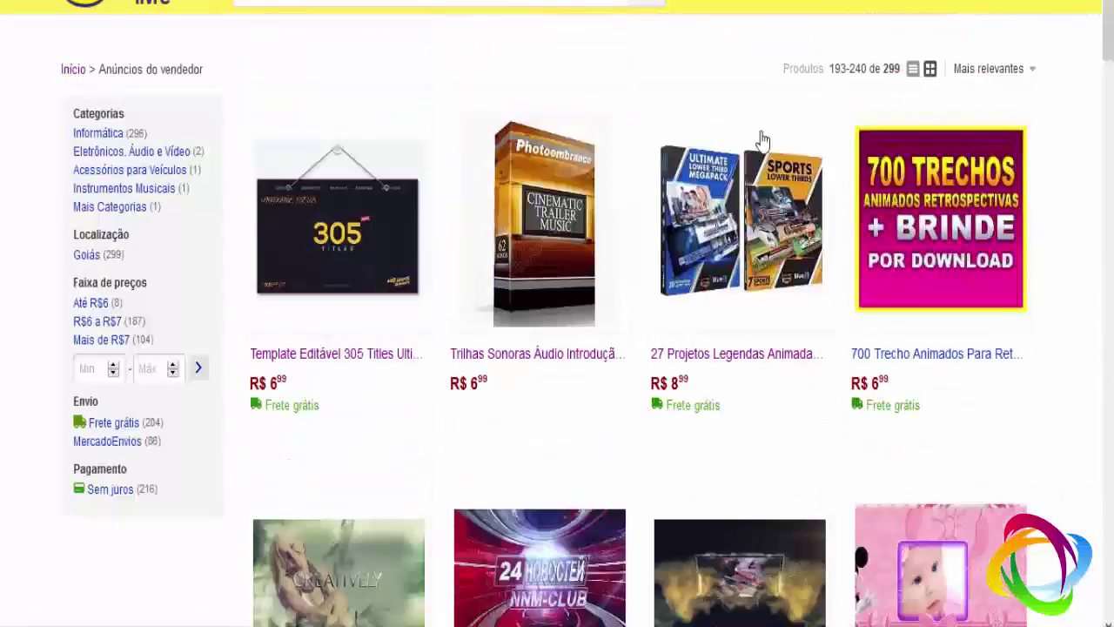
{"action": "scroll", "coordinate": [355, 279], "scroll_direction": "down", "scroll_amount": 3}
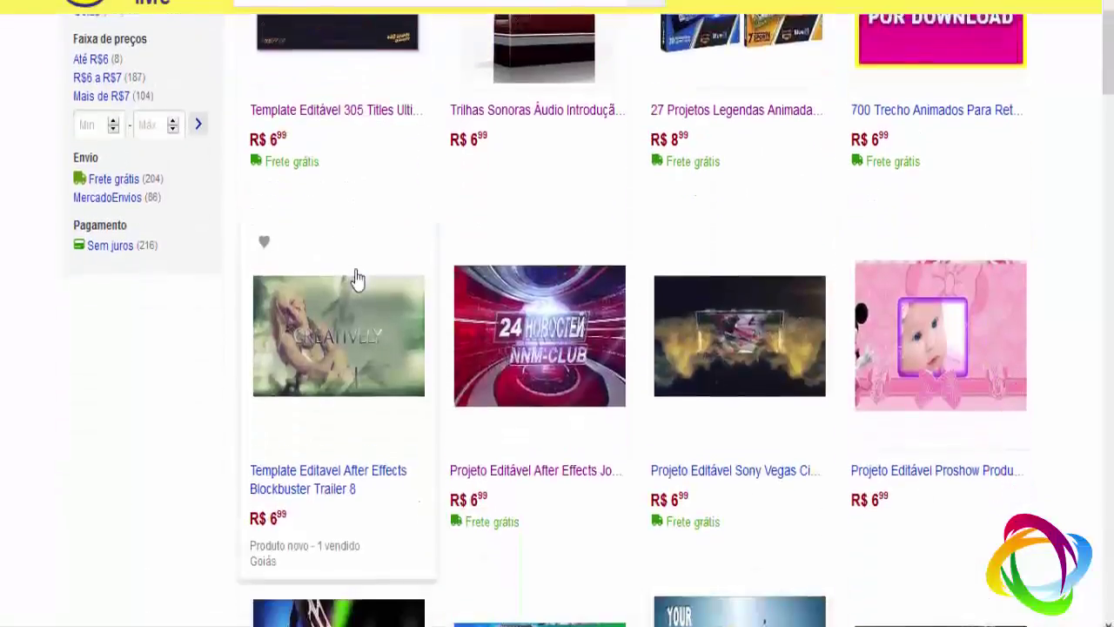
{"action": "scroll", "coordinate": [355, 278], "scroll_direction": "down", "scroll_amount": 2}
{"action": "scroll", "coordinate": [383, 286], "scroll_direction": "down", "scroll_amount": 4}
{"action": "scroll", "coordinate": [383, 285], "scroll_direction": "down", "scroll_amount": 3}
{"action": "scroll", "coordinate": [383, 286], "scroll_direction": "down", "scroll_amount": 4}
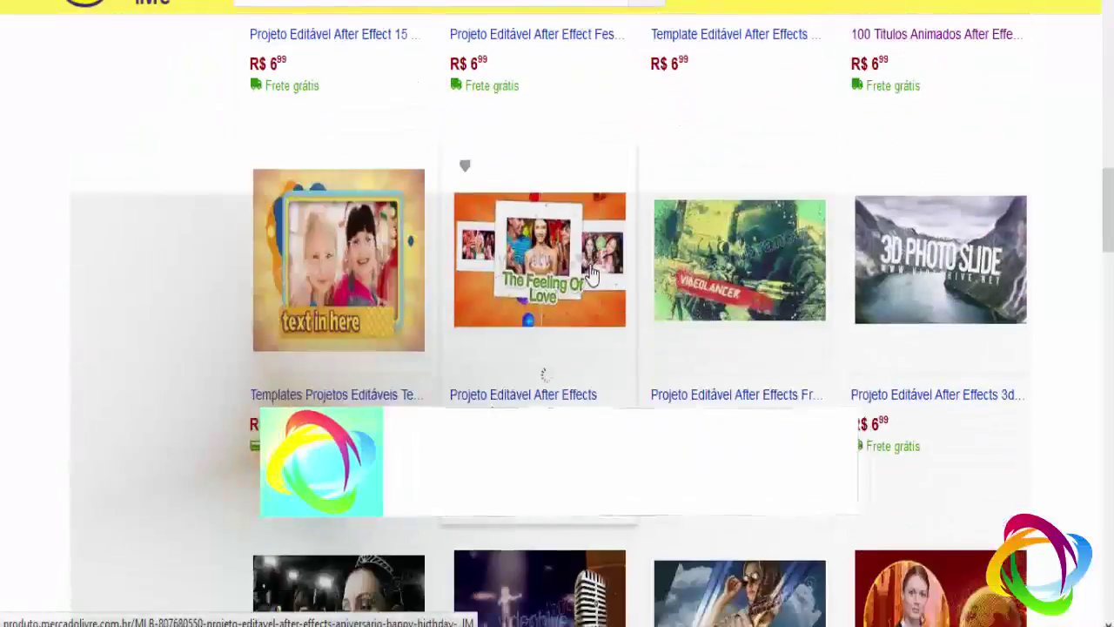
{"action": "scroll", "coordinate": [436, 286], "scroll_direction": "down", "scroll_amount": 4}
{"action": "scroll", "coordinate": [597, 286], "scroll_direction": "down", "scroll_amount": 4}
{"action": "scroll", "coordinate": [617, 282], "scroll_direction": "up", "scroll_amount": 5}
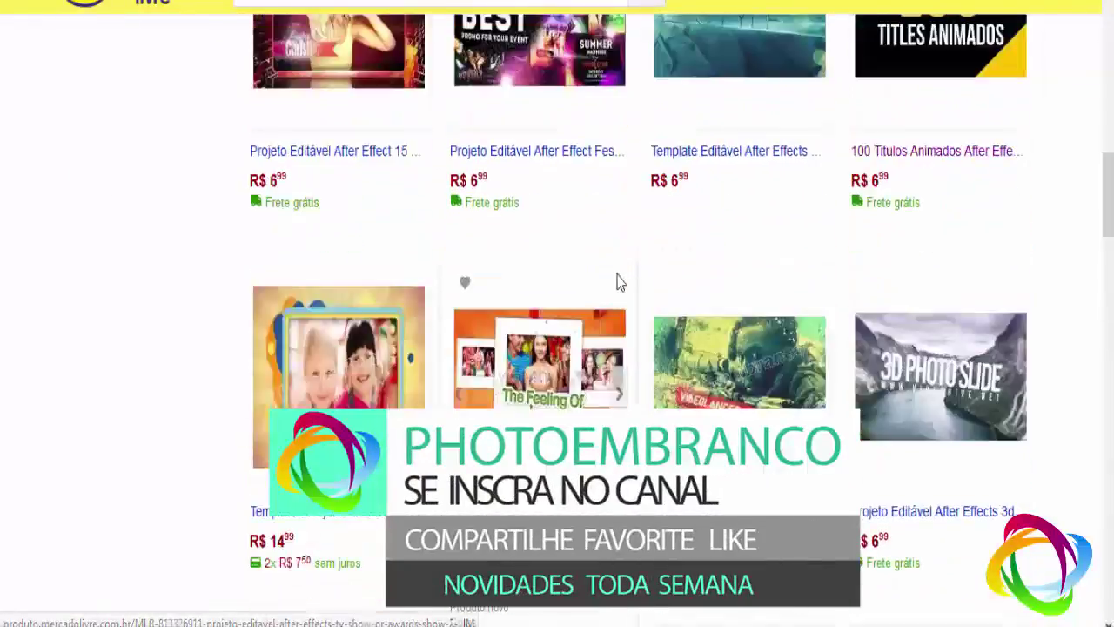
{"action": "scroll", "coordinate": [696, 249], "scroll_direction": "up", "scroll_amount": 5}
{"action": "scroll", "coordinate": [719, 108], "scroll_direction": "up", "scroll_amount": 4}
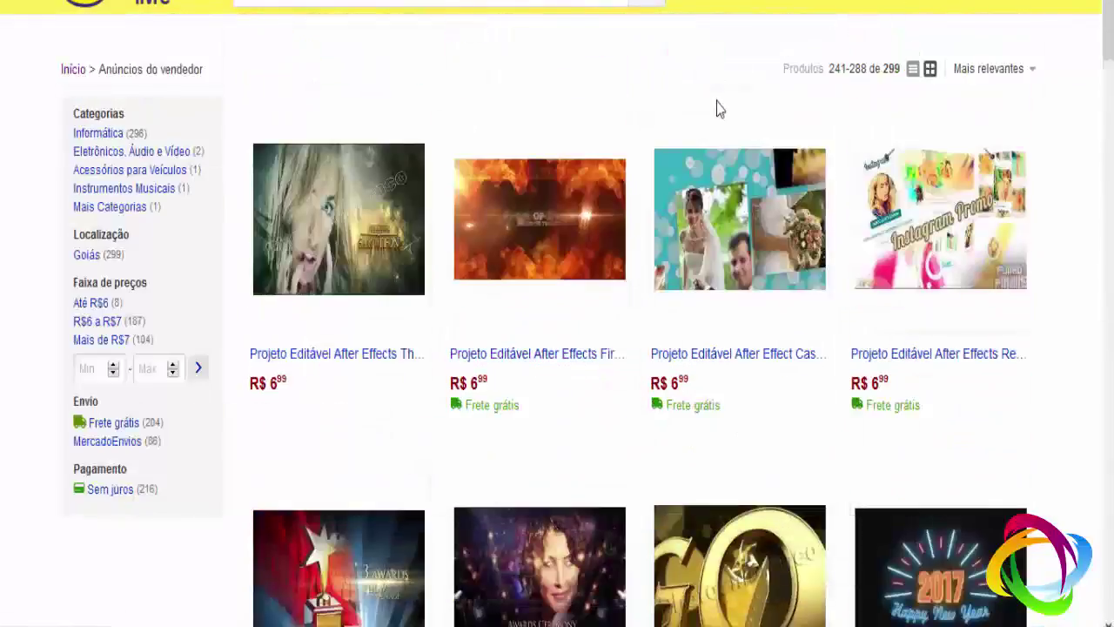
{"action": "scroll", "coordinate": [765, 200], "scroll_direction": "down", "scroll_amount": 3}
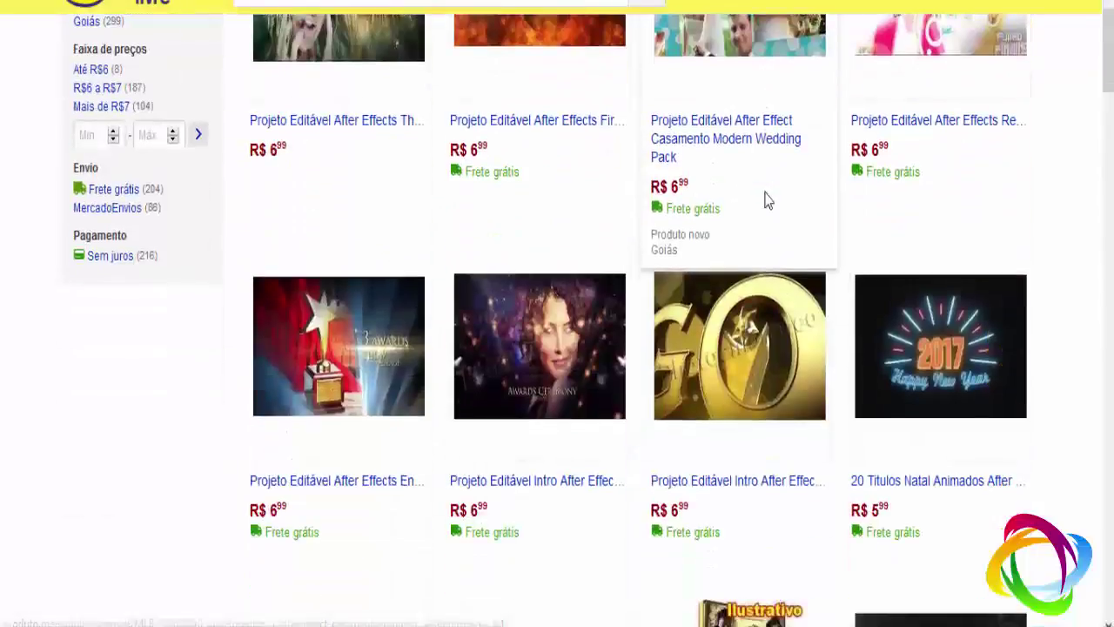
{"action": "scroll", "coordinate": [765, 201], "scroll_direction": "down", "scroll_amount": 4}
{"action": "scroll", "coordinate": [767, 200], "scroll_direction": "down", "scroll_amount": 4}
{"action": "scroll", "coordinate": [765, 200], "scroll_direction": "down", "scroll_amount": 5}
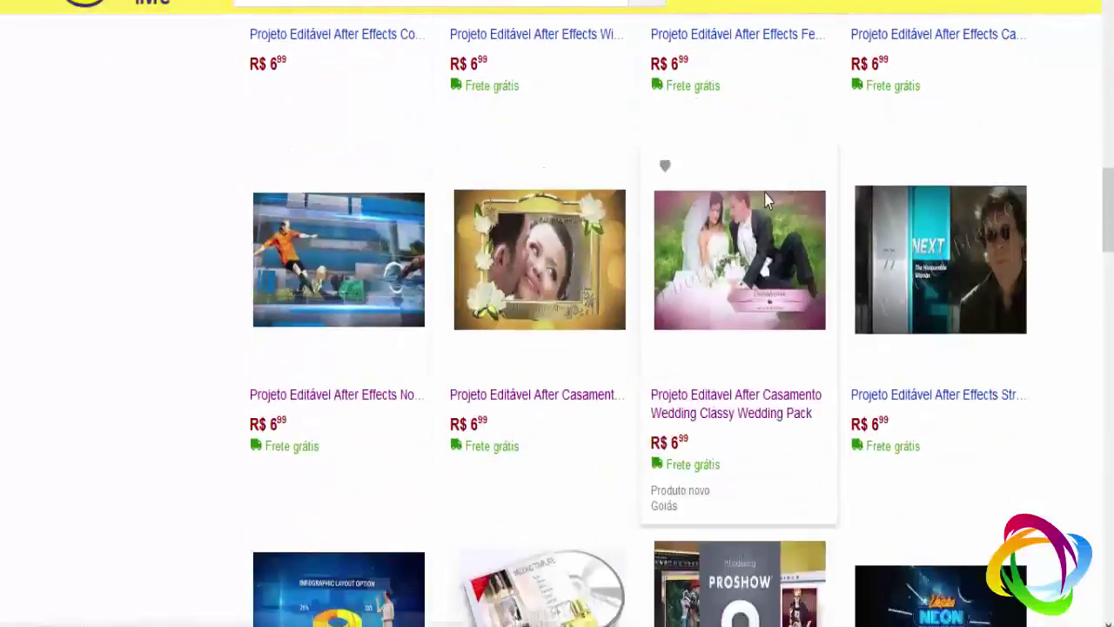
{"action": "scroll", "coordinate": [765, 201], "scroll_direction": "down", "scroll_amount": 5}
{"action": "scroll", "coordinate": [766, 201], "scroll_direction": "down", "scroll_amount": 4}
{"action": "scroll", "coordinate": [766, 201], "scroll_direction": "down", "scroll_amount": 4}
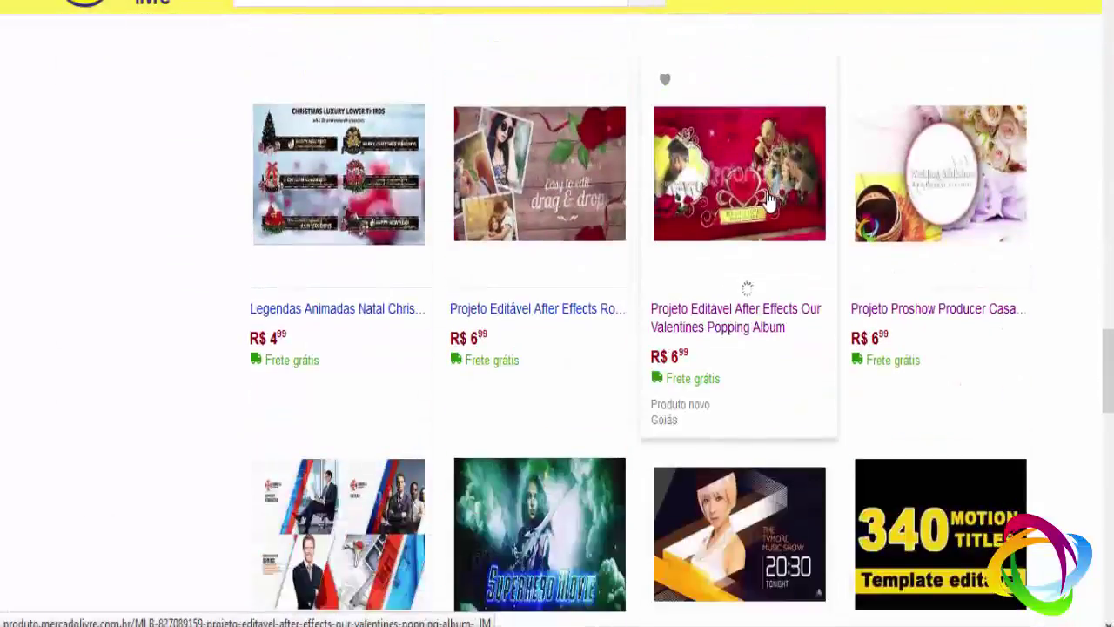
{"action": "scroll", "coordinate": [766, 201], "scroll_direction": "down", "scroll_amount": 4}
{"action": "scroll", "coordinate": [835, 135], "scroll_direction": "down", "scroll_amount": 4}
{"action": "scroll", "coordinate": [833, 137], "scroll_direction": "down", "scroll_amount": 4}
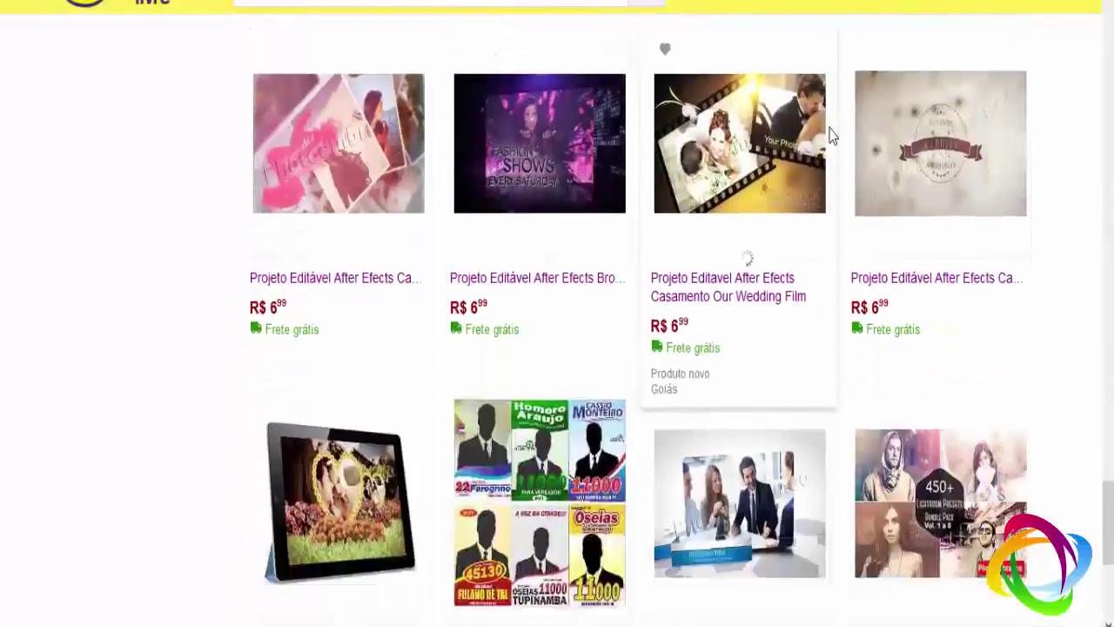
{"action": "scroll", "coordinate": [833, 137], "scroll_direction": "down", "scroll_amount": 4}
{"action": "scroll", "coordinate": [833, 142], "scroll_direction": "up", "scroll_amount": 4}
{"action": "scroll", "coordinate": [833, 142], "scroll_direction": "up", "scroll_amount": 4}
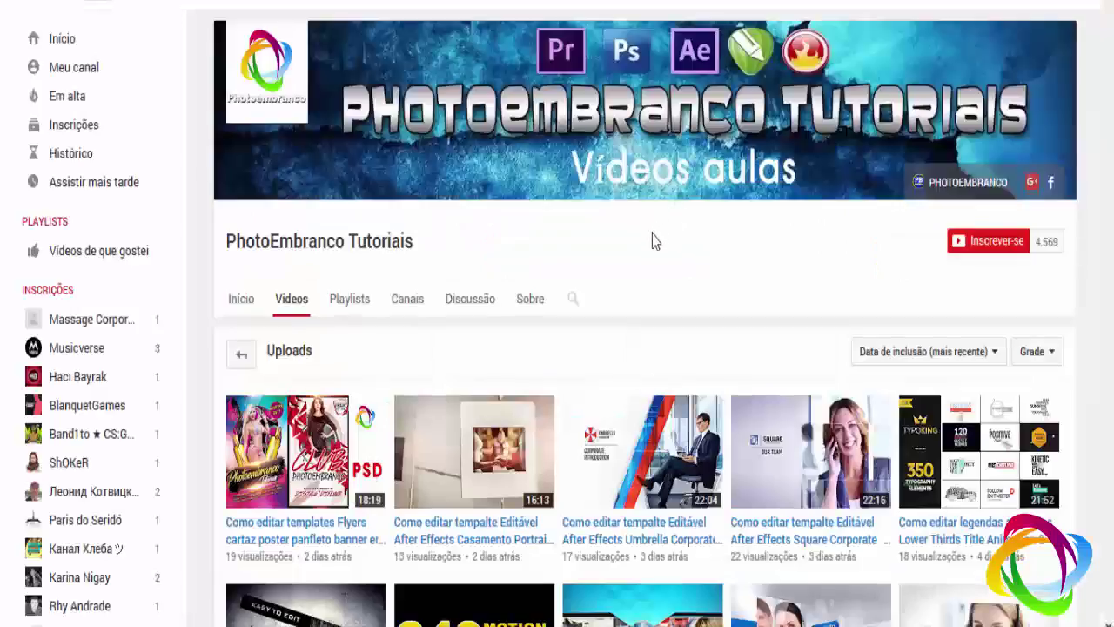
Scroll through the PhotoEmbranco Tutoriais channel's grid of uploaded videos
{"action": "scroll", "coordinate": [645, 250], "scroll_direction": "down", "scroll_amount": 2}
{"action": "scroll", "coordinate": [642, 250], "scroll_direction": "down", "scroll_amount": 3}
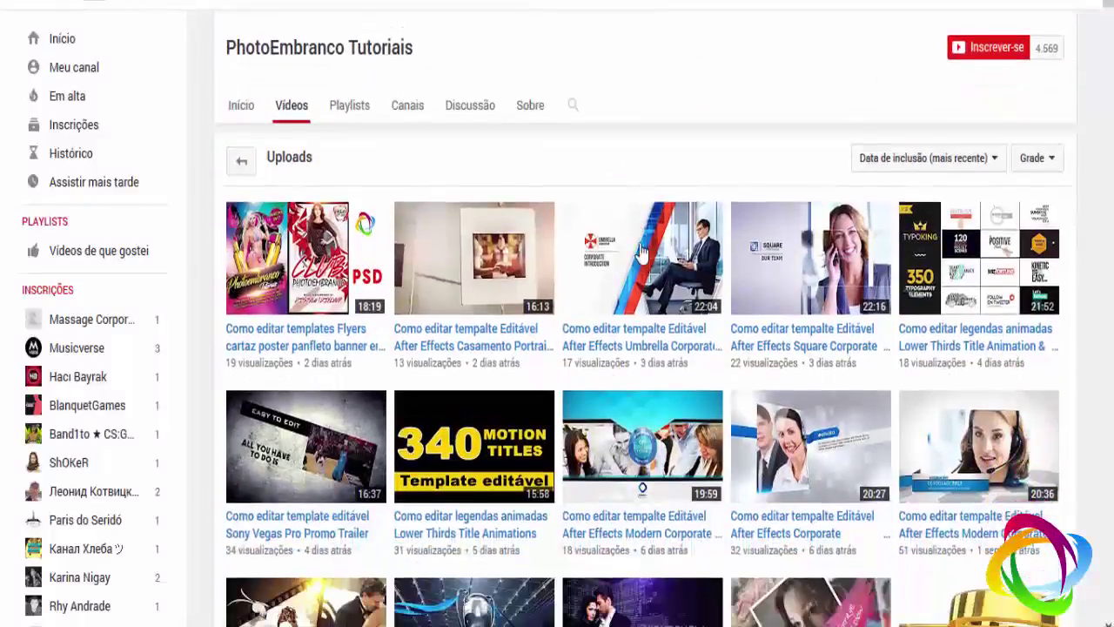
{"action": "scroll", "coordinate": [628, 262], "scroll_direction": "up", "scroll_amount": 5}
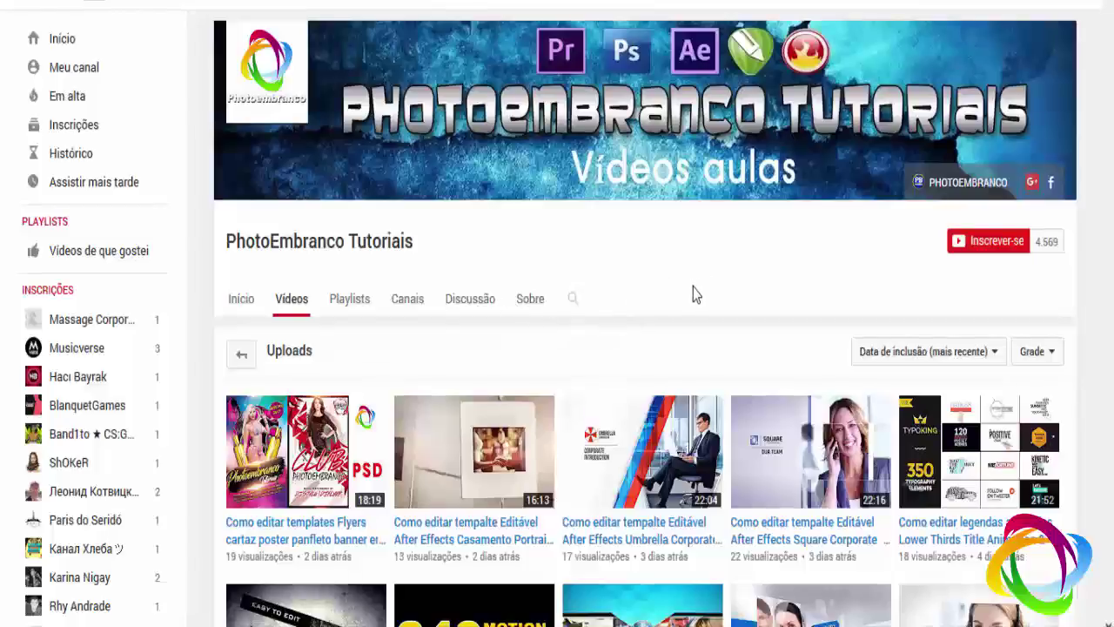
{"action": "scroll", "coordinate": [680, 299], "scroll_direction": "down", "scroll_amount": 3}
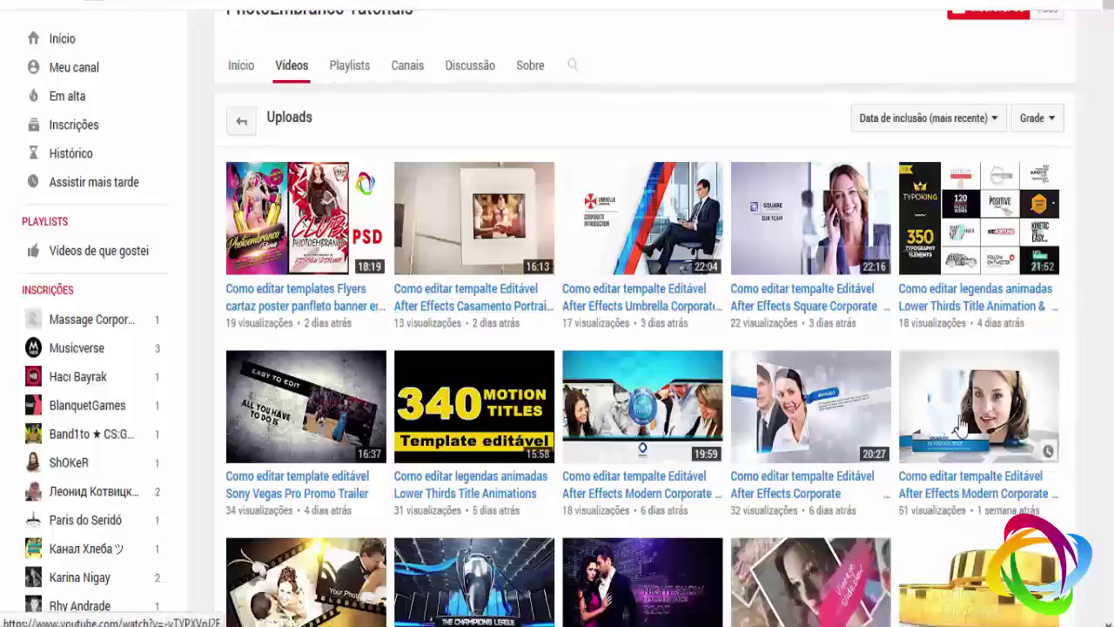
{"action": "scroll", "coordinate": [826, 414], "scroll_direction": "down", "scroll_amount": 1}
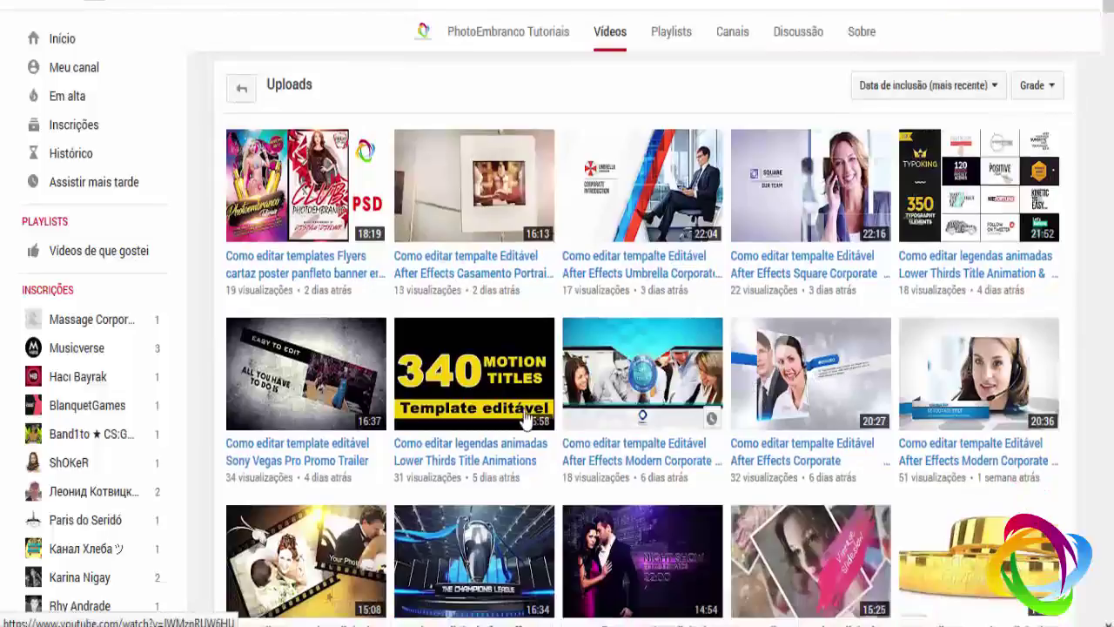
{"action": "scroll", "coordinate": [505, 404], "scroll_direction": "down", "scroll_amount": 3}
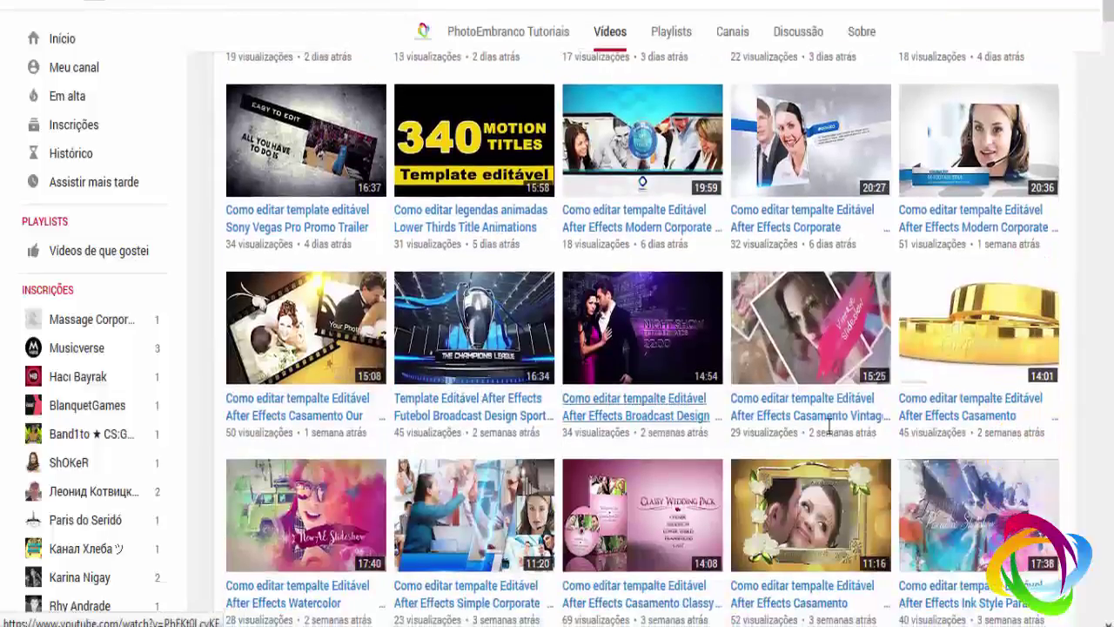
{"action": "scroll", "coordinate": [828, 427], "scroll_direction": "up", "scroll_amount": 1}
{"action": "scroll", "coordinate": [836, 448], "scroll_direction": "down", "scroll_amount": 3}
{"action": "scroll", "coordinate": [836, 452], "scroll_direction": "down", "scroll_amount": 3}
{"action": "scroll", "coordinate": [834, 456], "scroll_direction": "down", "scroll_amount": 4}
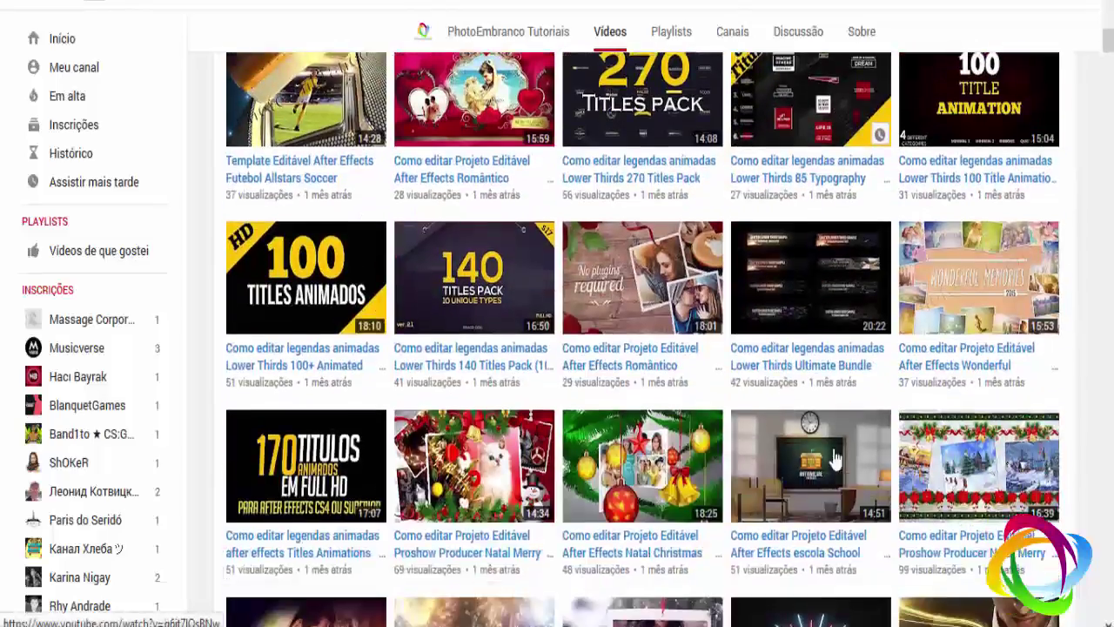
{"action": "scroll", "coordinate": [833, 457], "scroll_direction": "up", "scroll_amount": 5}
{"action": "scroll", "coordinate": [783, 400], "scroll_direction": "up", "scroll_amount": 5}
{"action": "scroll", "coordinate": [713, 334], "scroll_direction": "up", "scroll_amount": 4}
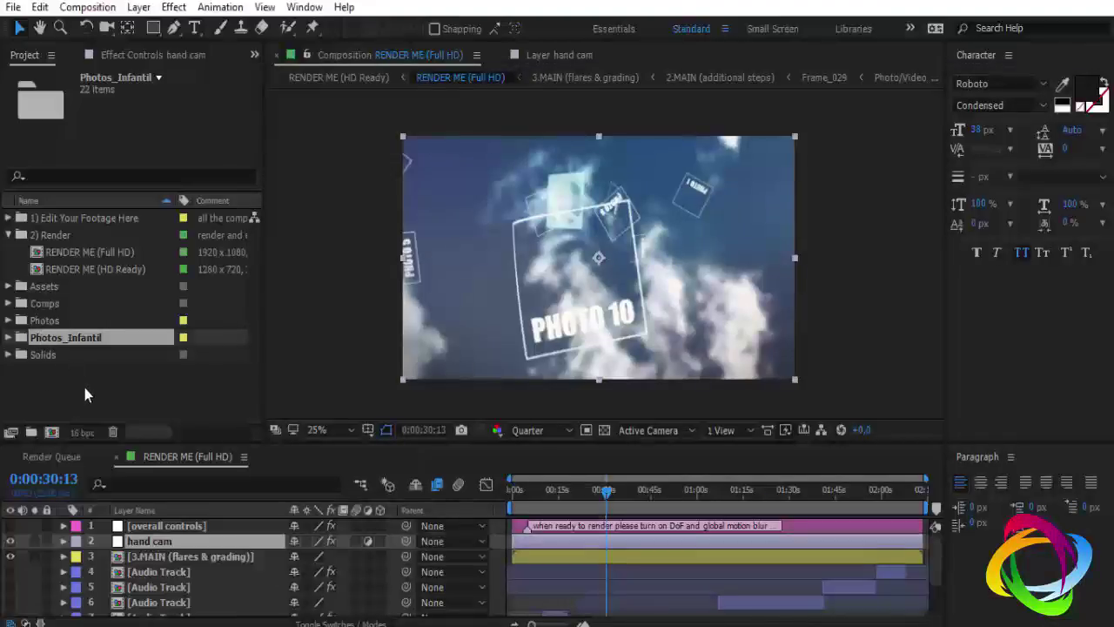
Open the 1280 x 720 RENDER ME (HD Ready) comp next to the reopened RENDER ME (Full HD) timeline
{"action": "key", "text": "Up"}
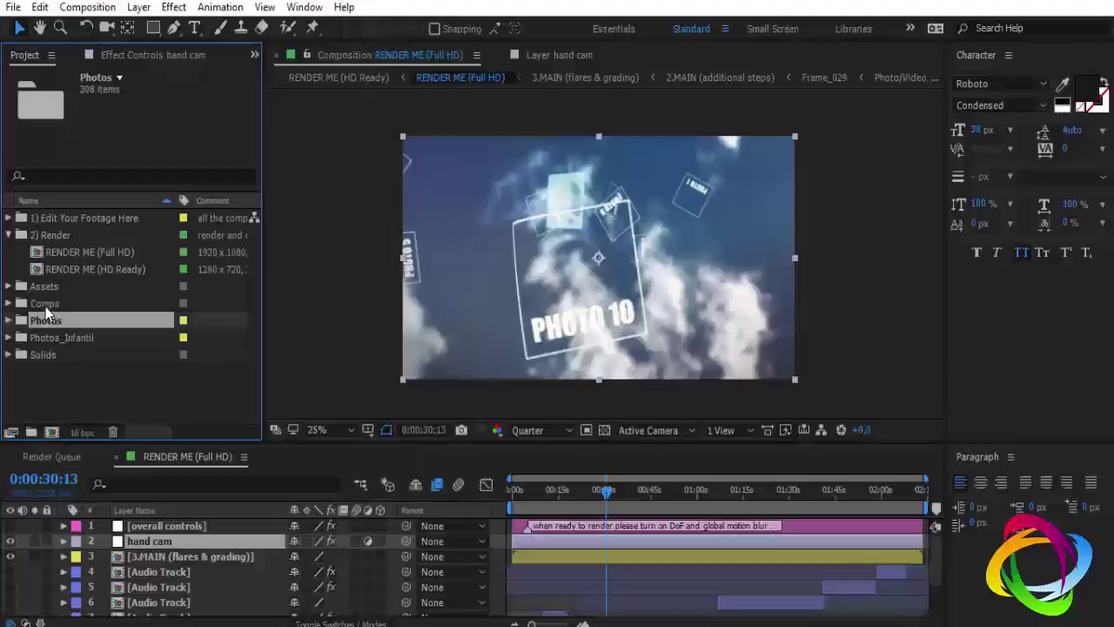
{"action": "left_click_drag", "start_coordinate": [47, 303], "coordinate": [53, 320]}
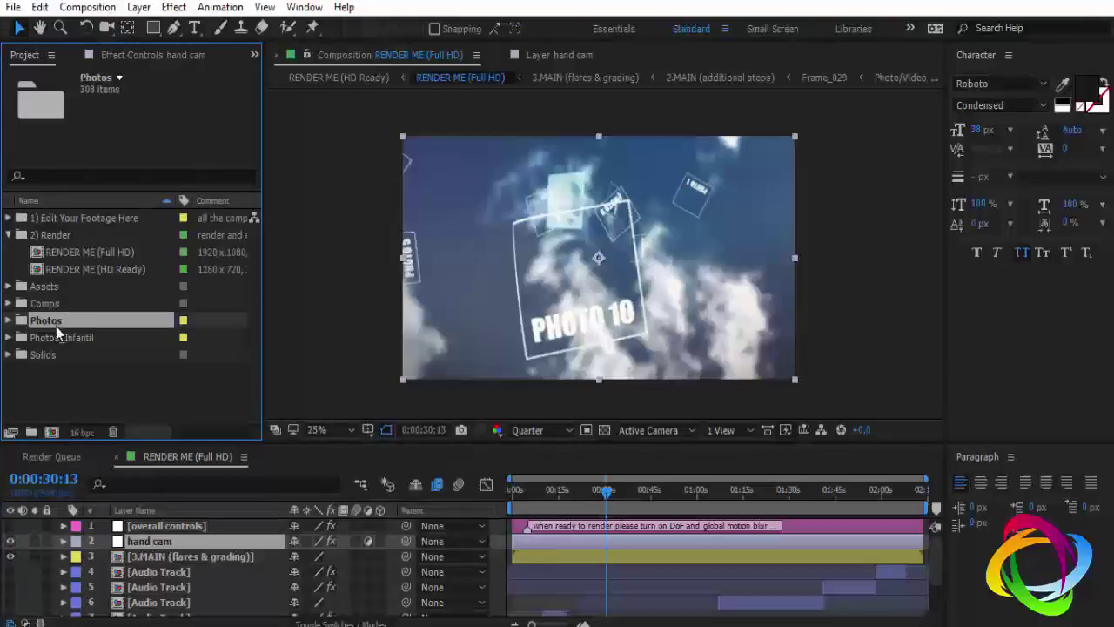
{"action": "left_click", "coordinate": [122, 366]}
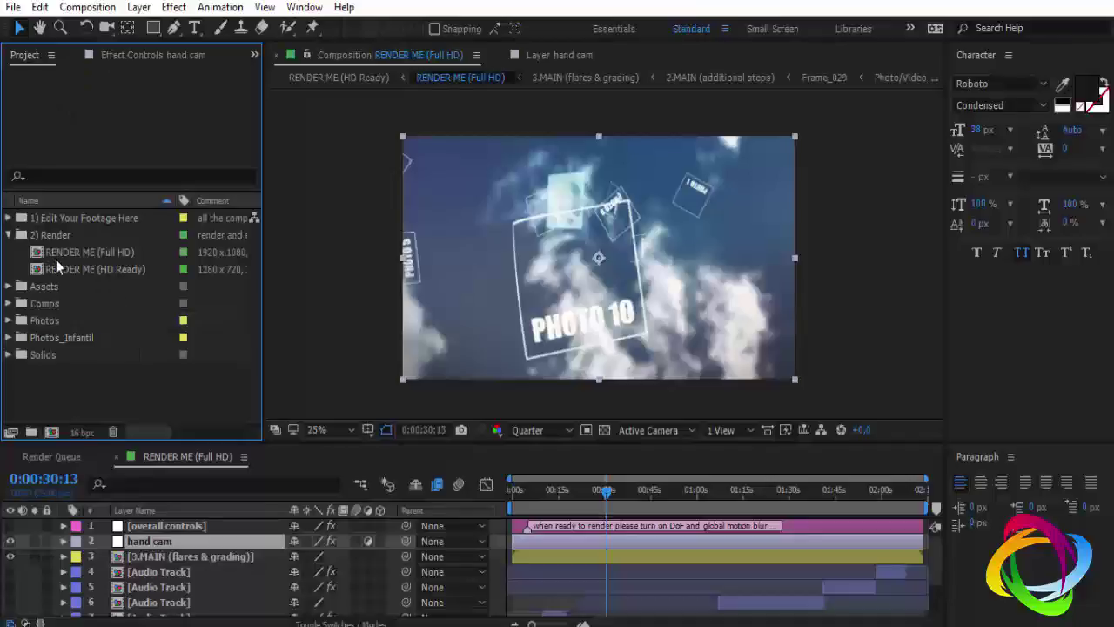
{"action": "left_click", "coordinate": [127, 270]}
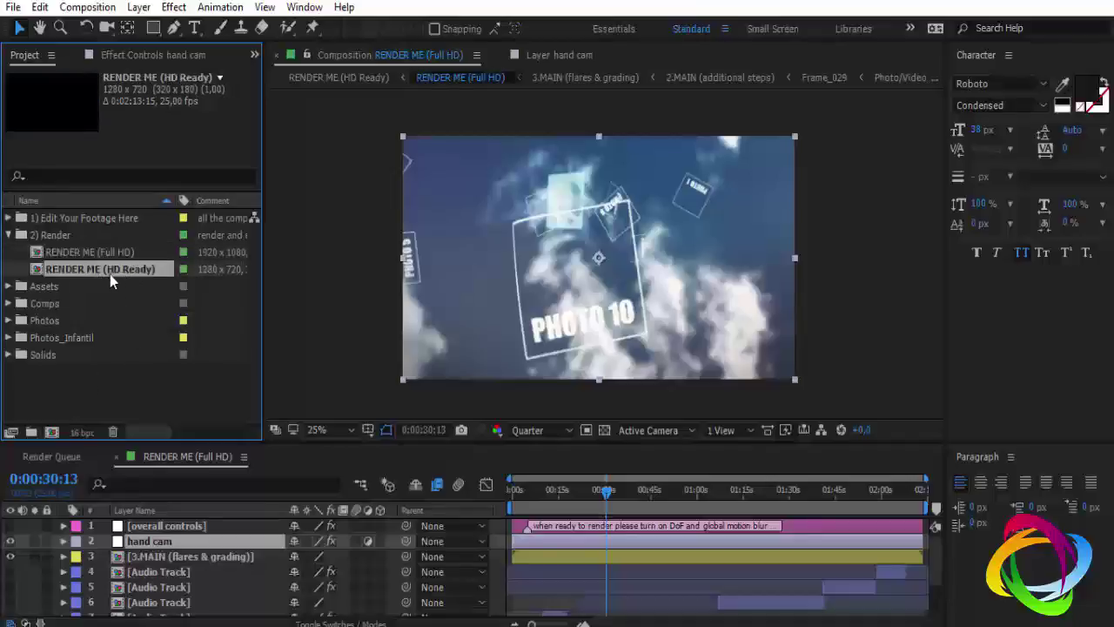
{"action": "left_click", "coordinate": [187, 455]}
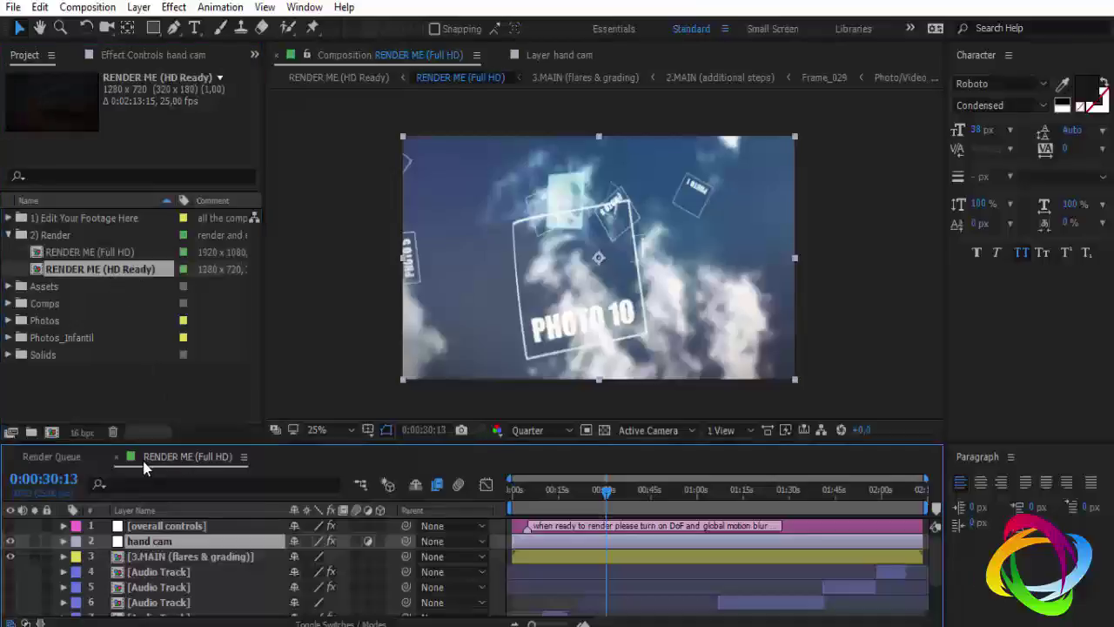
{"action": "left_click", "coordinate": [117, 456]}
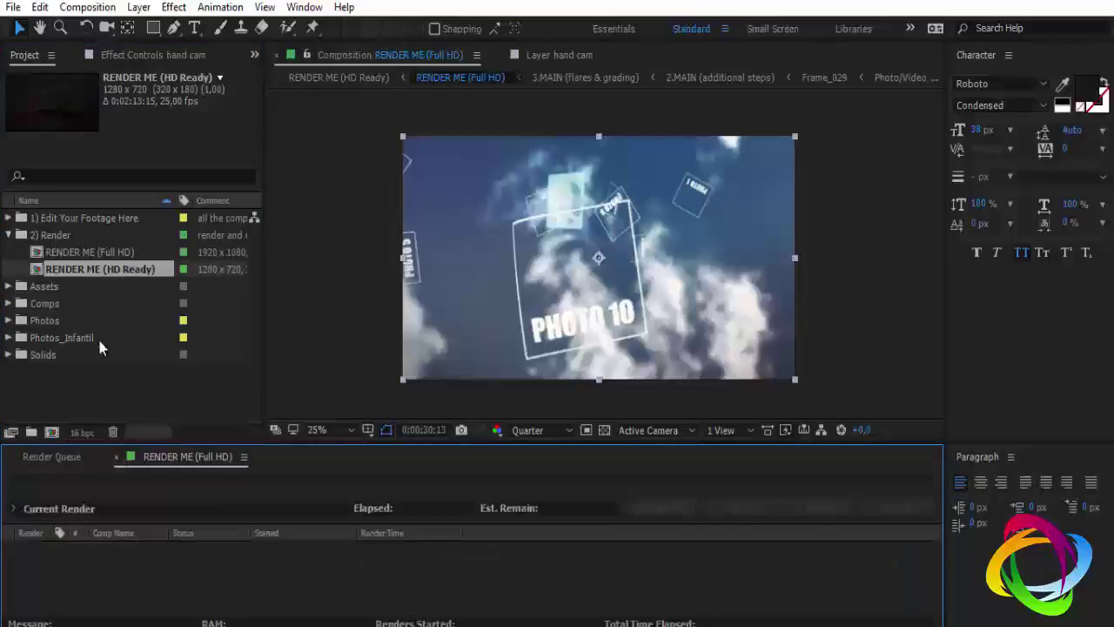
{"action": "double_click", "coordinate": [86, 253]}
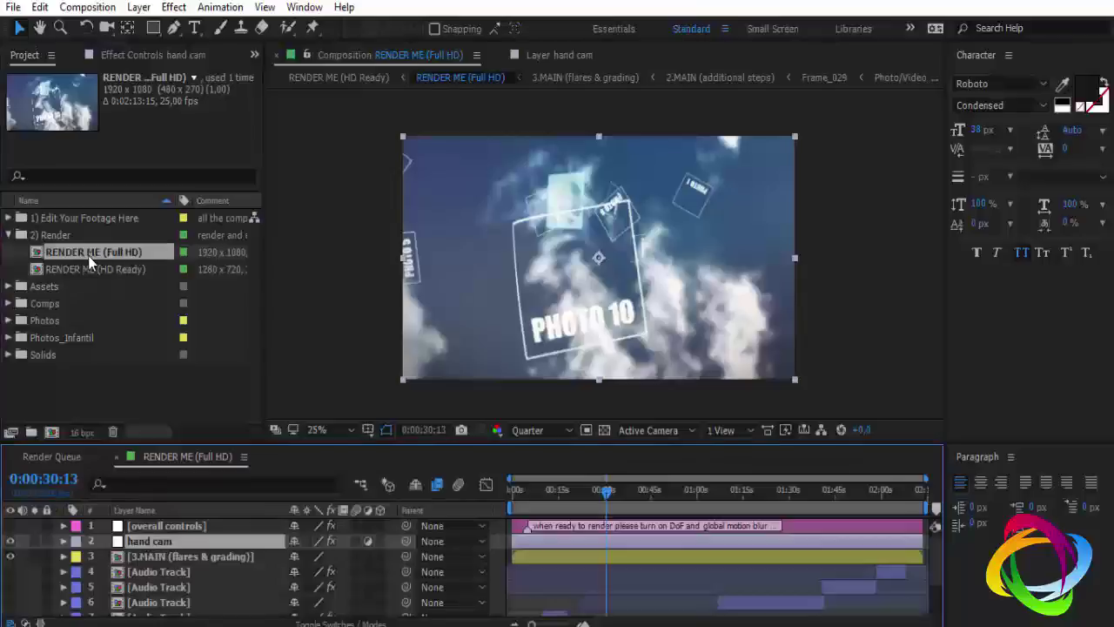
{"action": "double_click", "coordinate": [110, 270]}
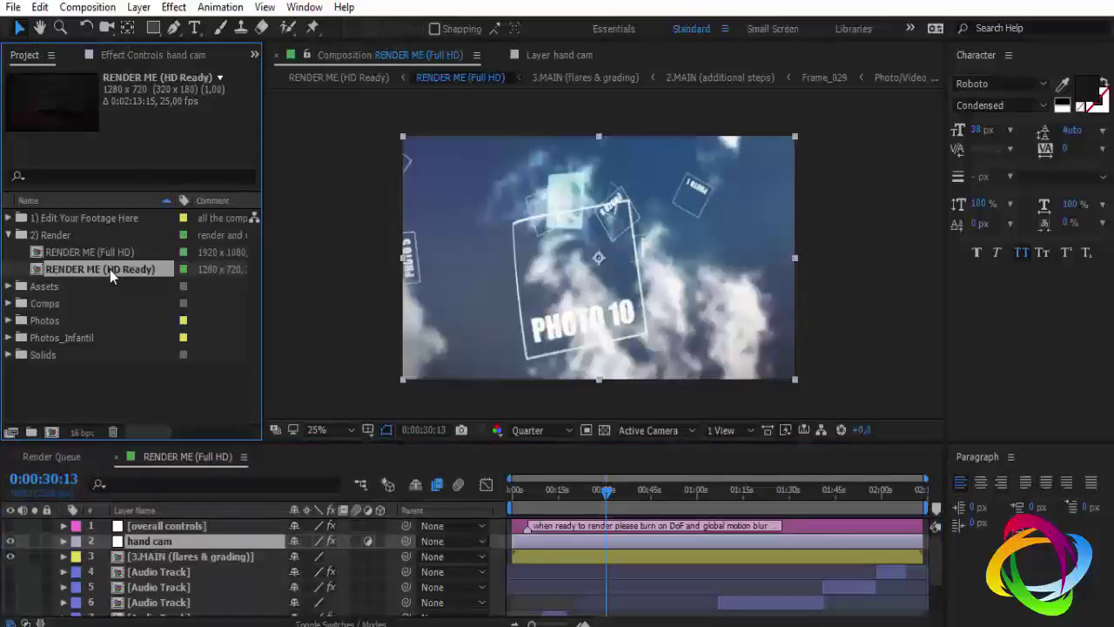
{"action": "left_click", "coordinate": [179, 458]}
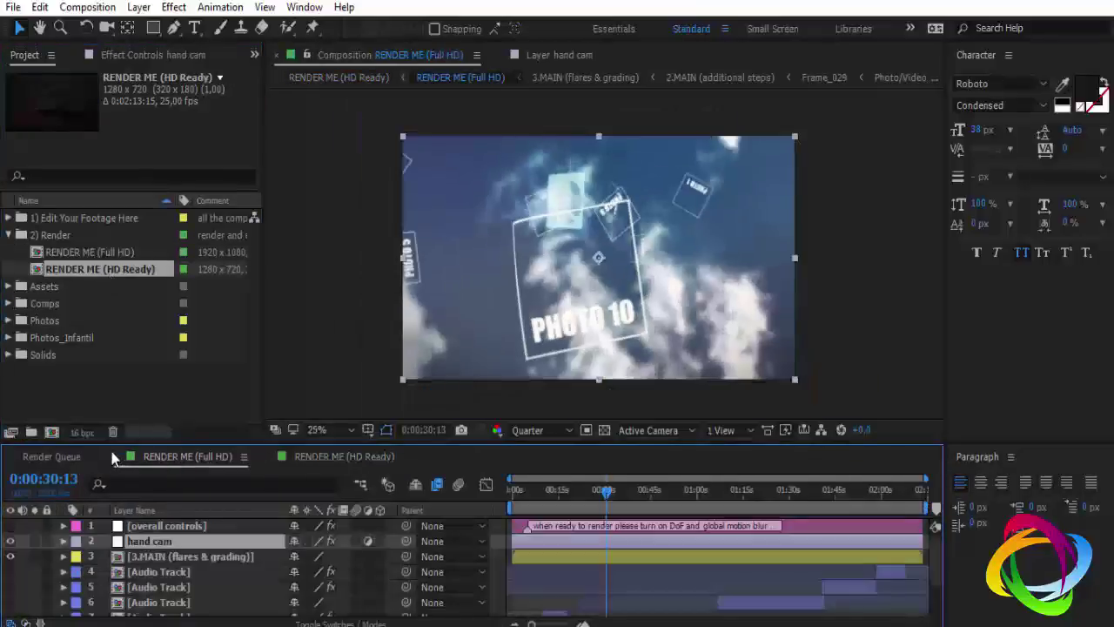
Close the RENDER ME (Full HD) timeline and the Render Queue
{"action": "left_click", "coordinate": [117, 456]}
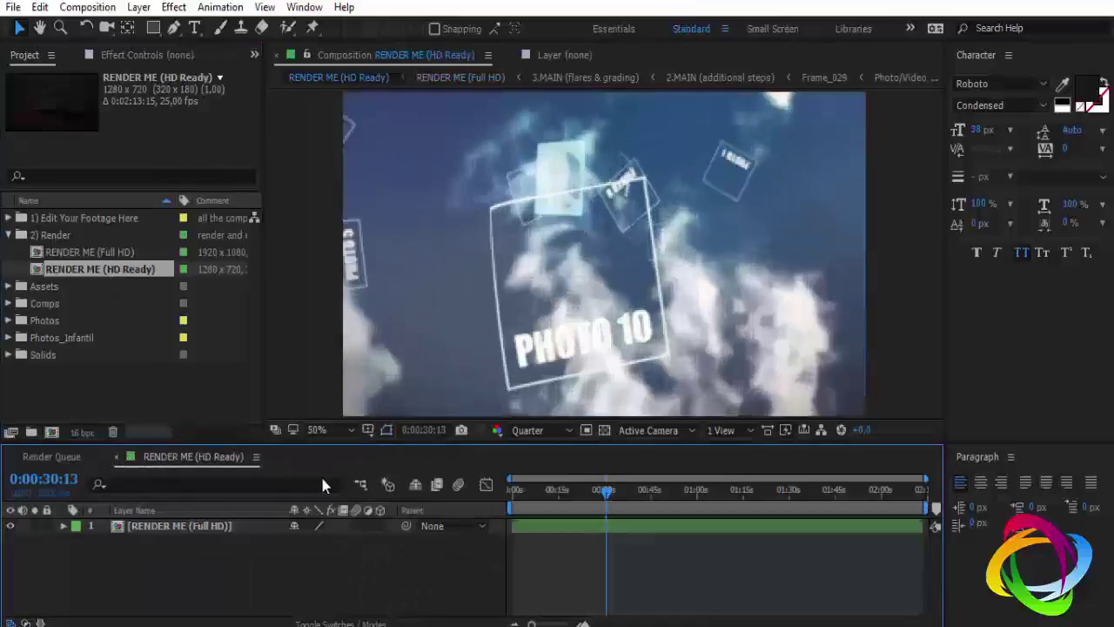
{"action": "left_click", "coordinate": [53, 456]}
{"action": "left_click", "coordinate": [13, 457]}
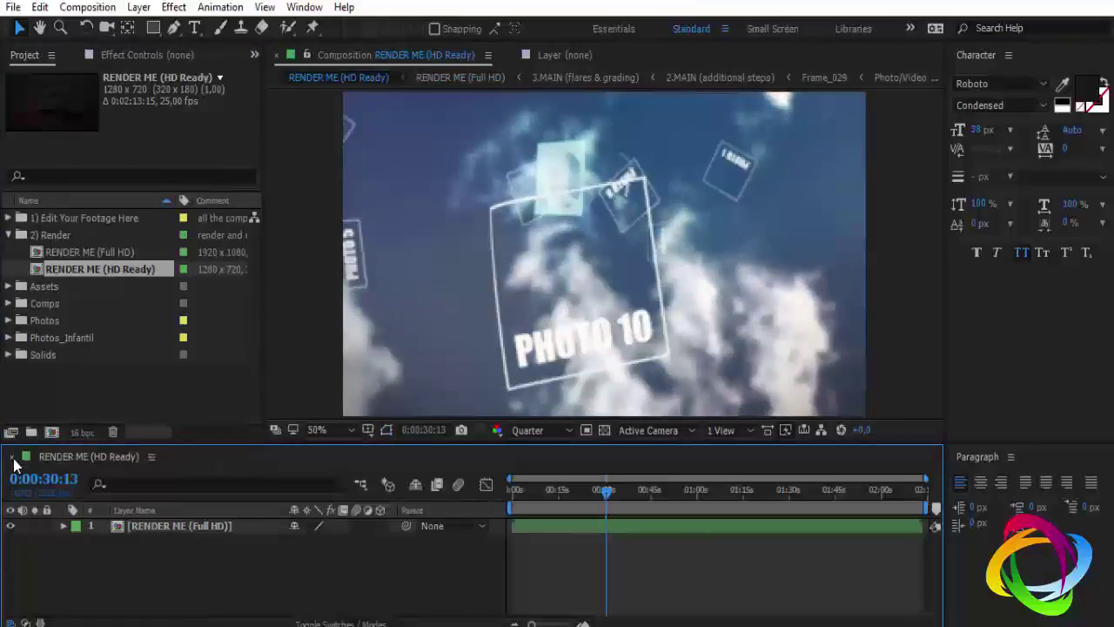
Move the time indicator to 0:00:02:03 and zoom the viewer out to 25%
{"action": "left_click", "coordinate": [531, 503]}
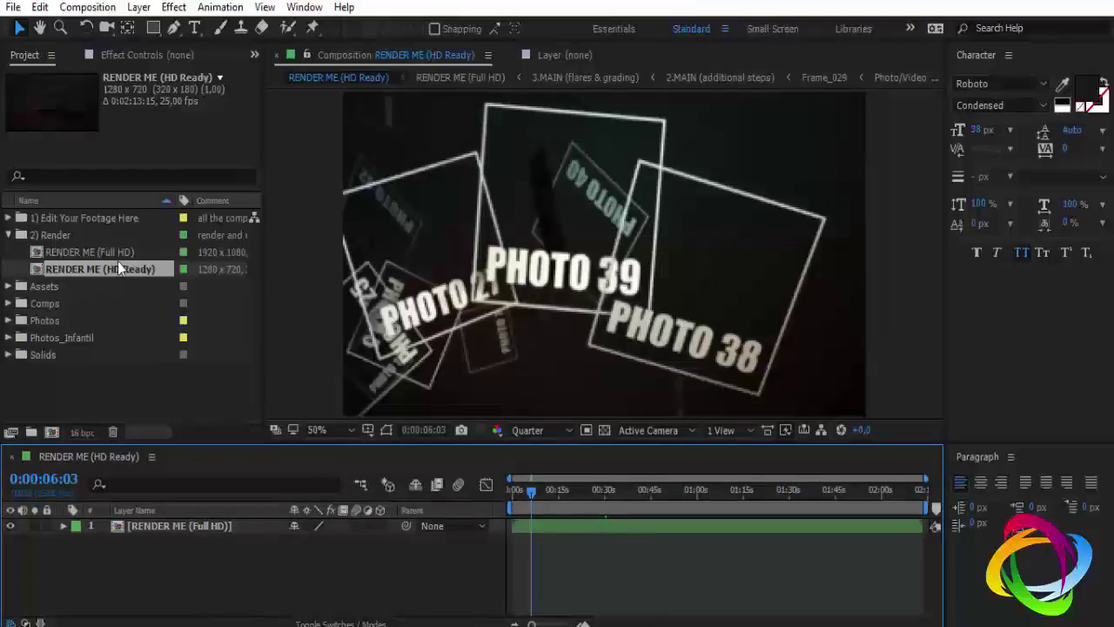
{"action": "left_click", "coordinate": [518, 490]}
{"action": "key", "text": "comma"}
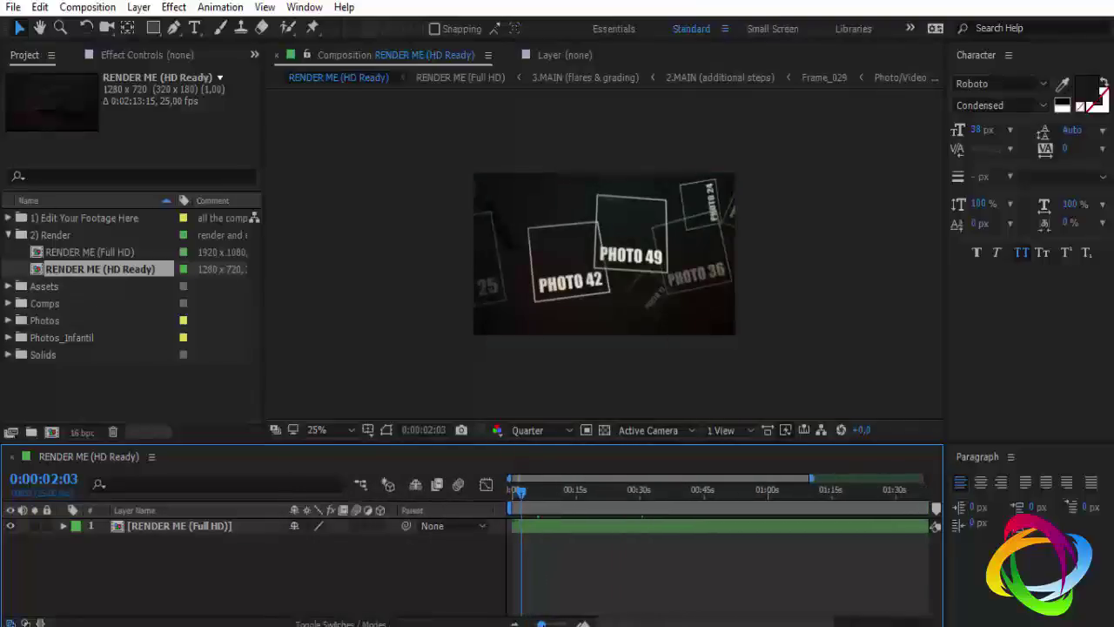
{"action": "left_click", "coordinate": [49, 218]}
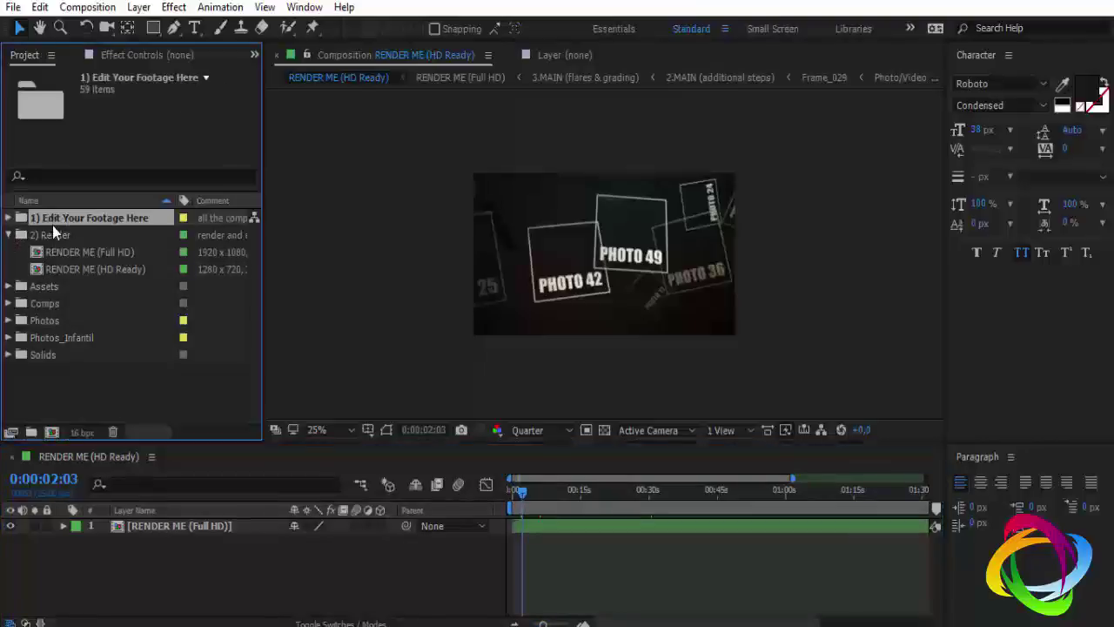
Open the Final Image Placeholder comp from the 1. Place Your Logo / Final Image folder
{"action": "left_click", "coordinate": [9, 218]}
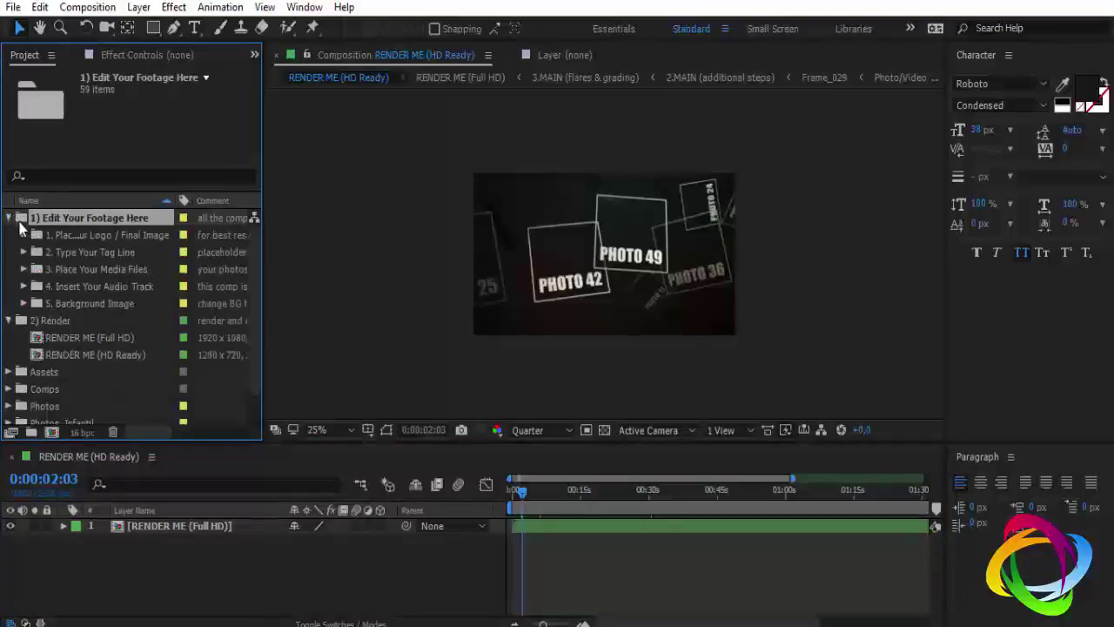
{"action": "left_click", "coordinate": [77, 239]}
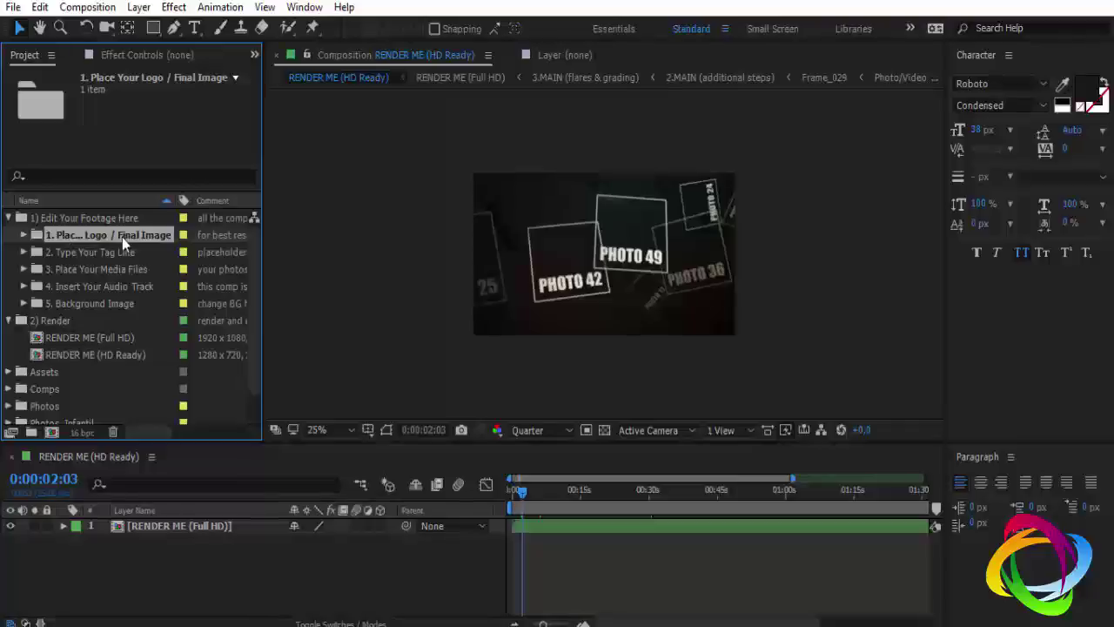
{"action": "left_click", "coordinate": [24, 236]}
{"action": "double_click", "coordinate": [95, 252]}
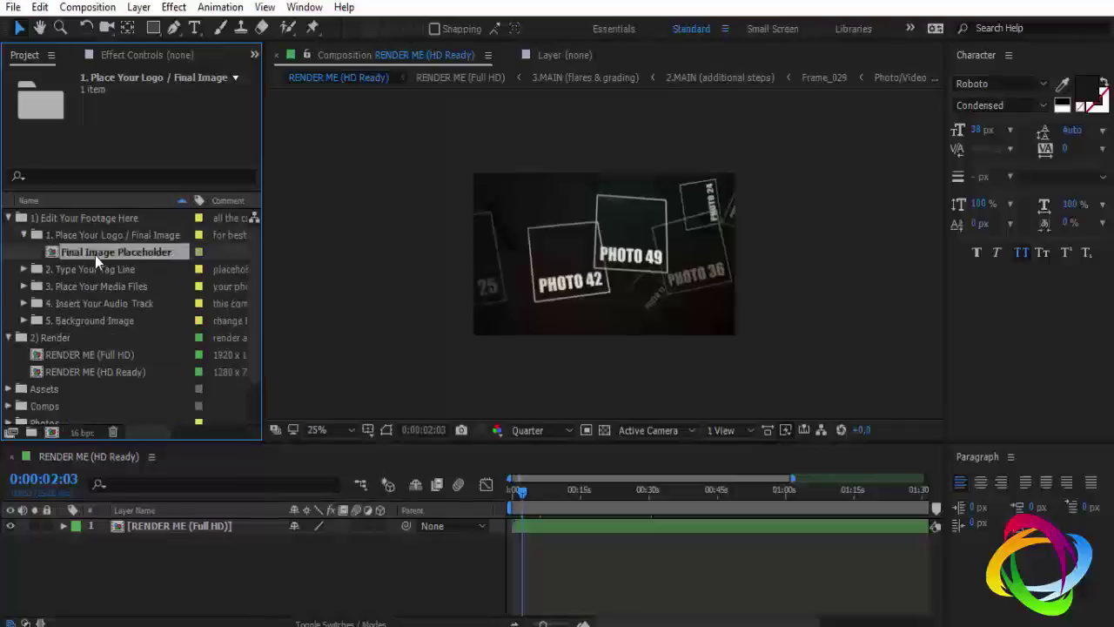
At 0:00:31:17, toggle envatologo.png's visibility off and on, then close the comp
{"action": "left_click", "coordinate": [589, 490]}
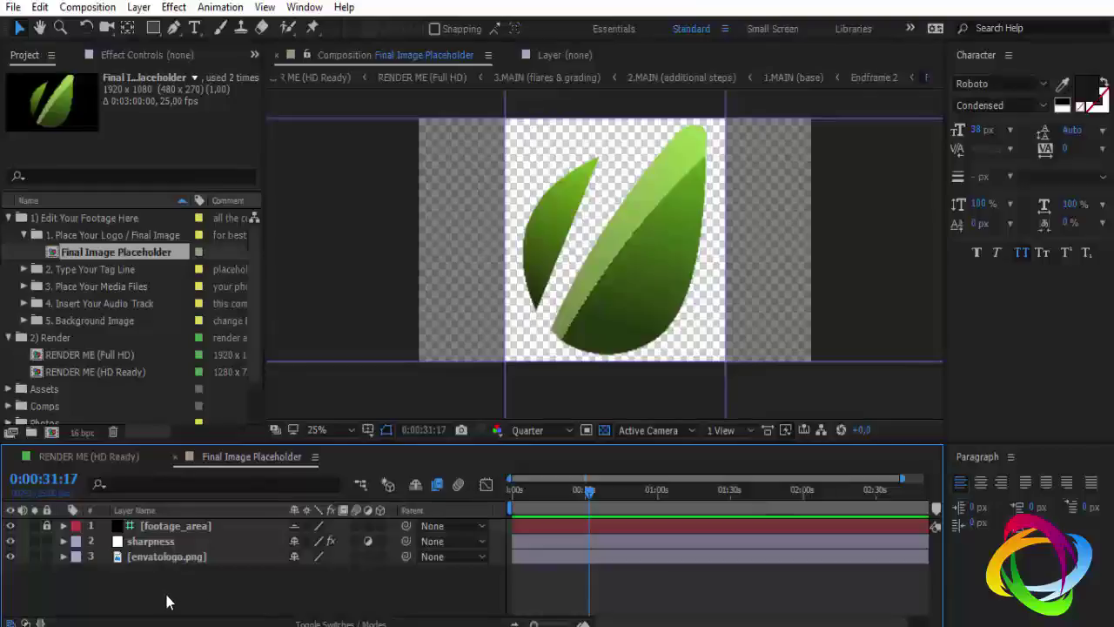
{"action": "left_click", "coordinate": [11, 557]}
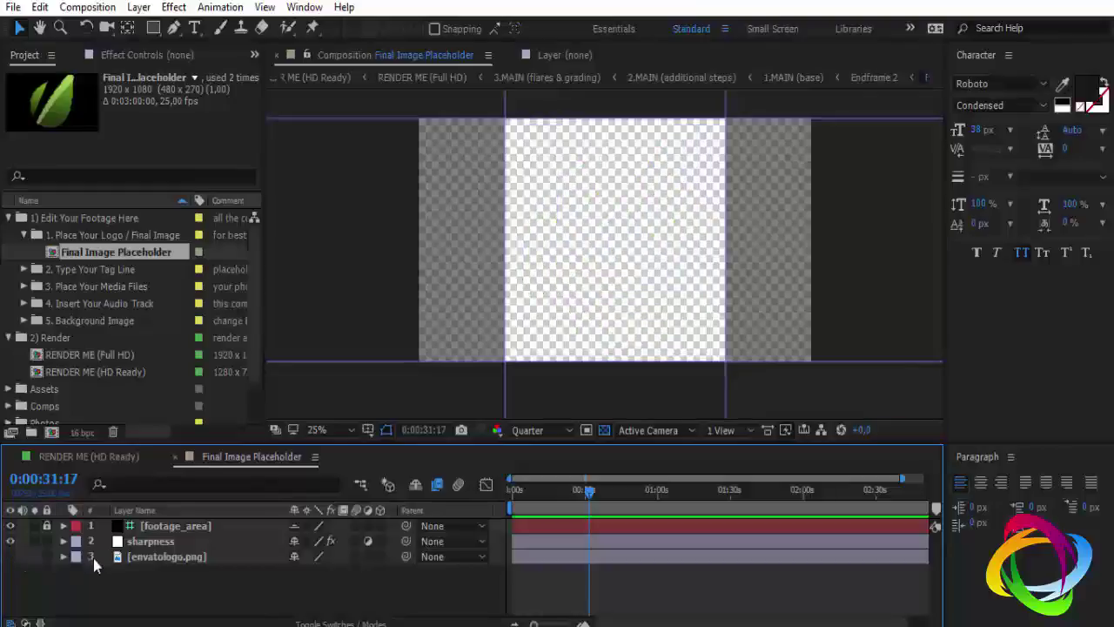
{"action": "left_click", "coordinate": [11, 557]}
{"action": "left_click", "coordinate": [173, 458]}
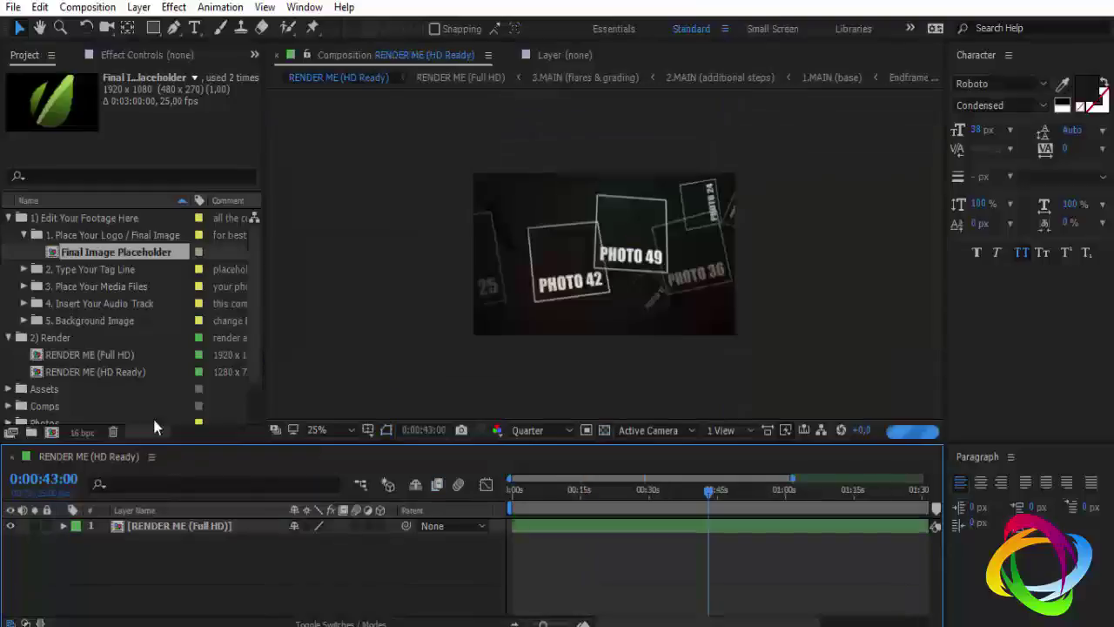
{"action": "left_click", "coordinate": [97, 270]}
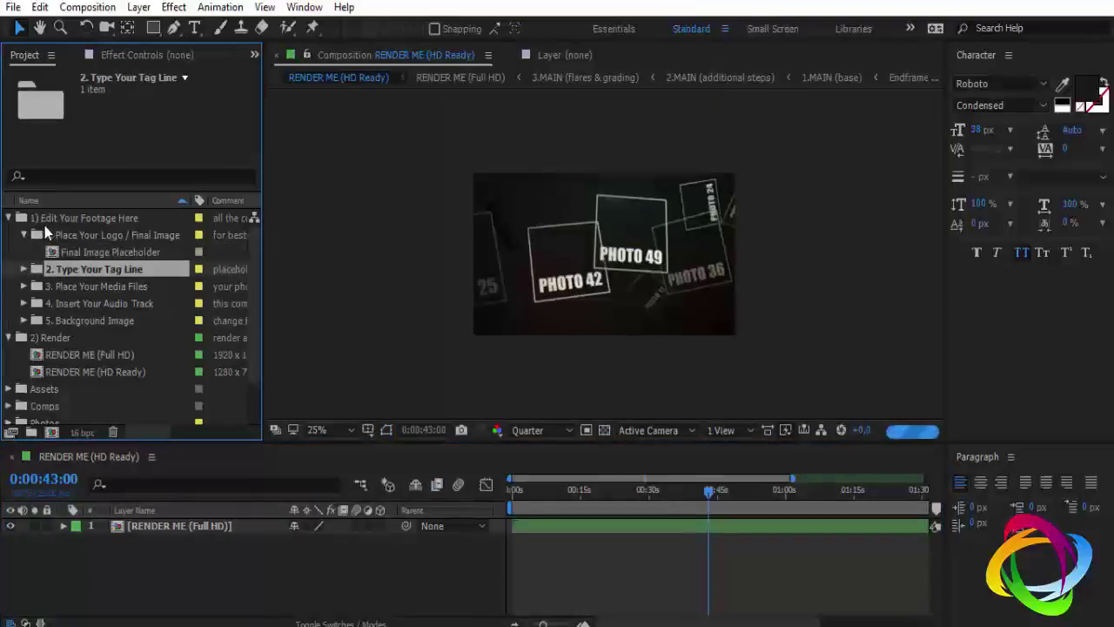
Retype the Tag Line comp's text from 'airborne slide show' to 'Photoembranco' and close it
{"action": "left_click", "coordinate": [24, 269]}
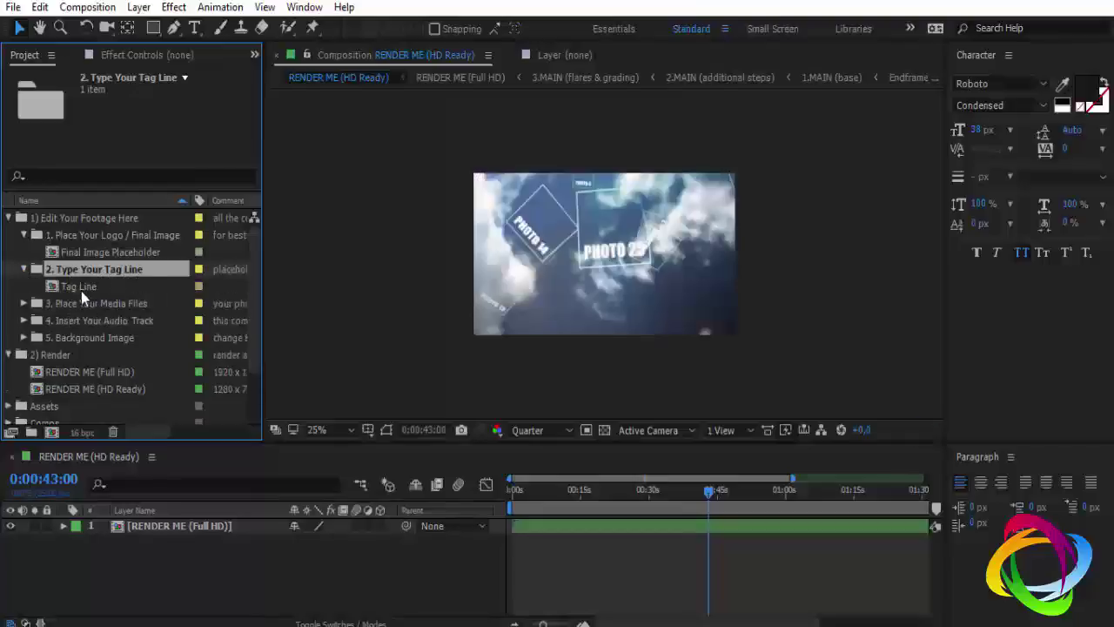
{"action": "double_click", "coordinate": [81, 290]}
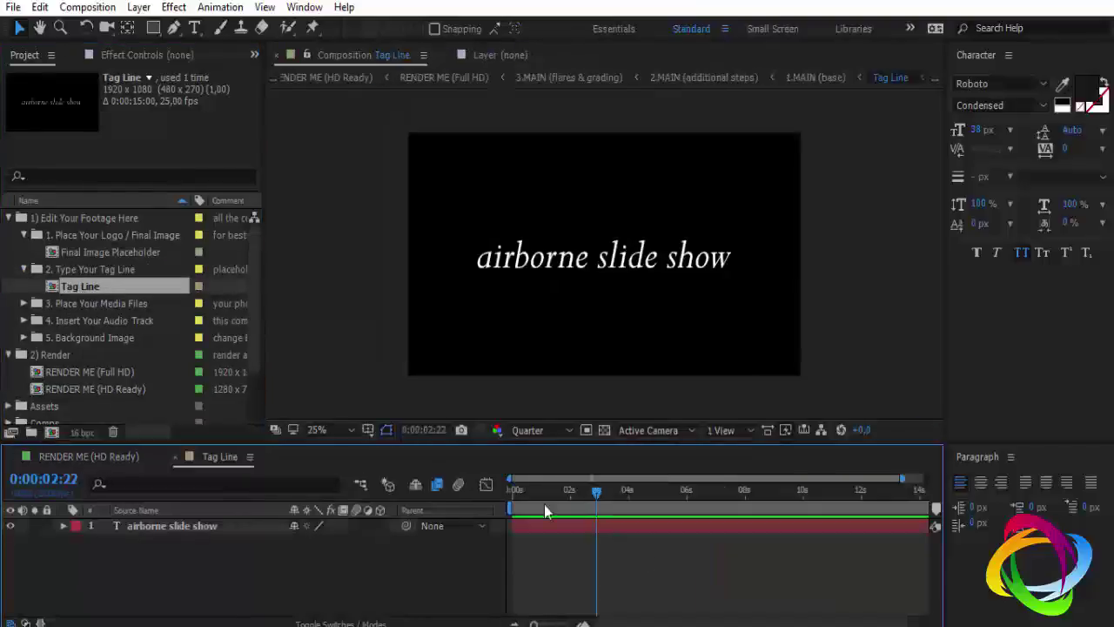
{"action": "double_click", "coordinate": [202, 525]}
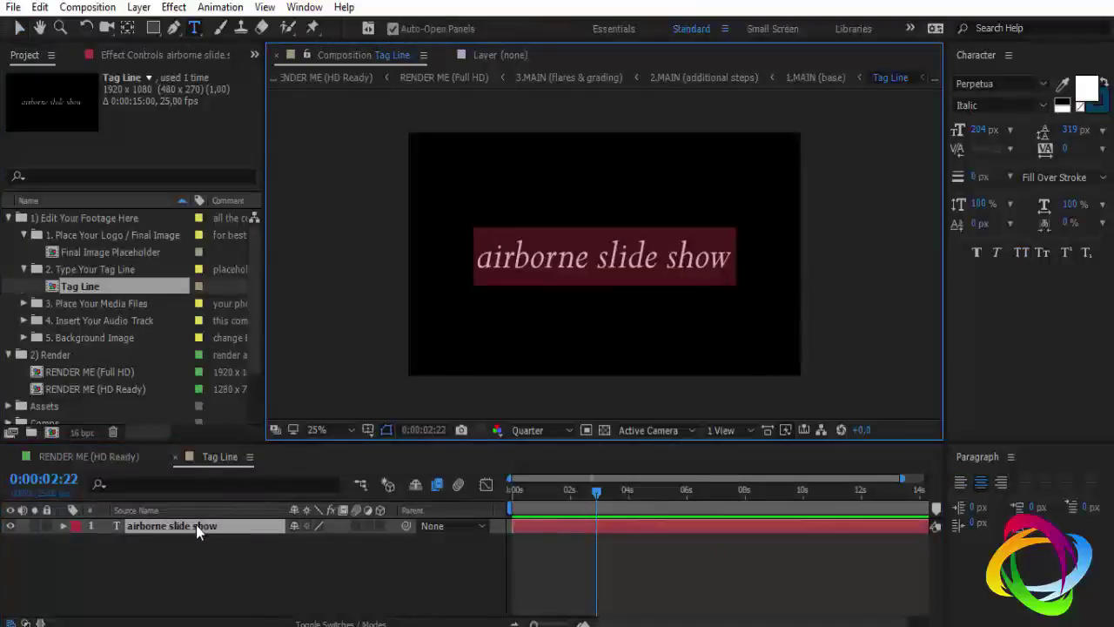
{"action": "type", "text": "Photoembra"}
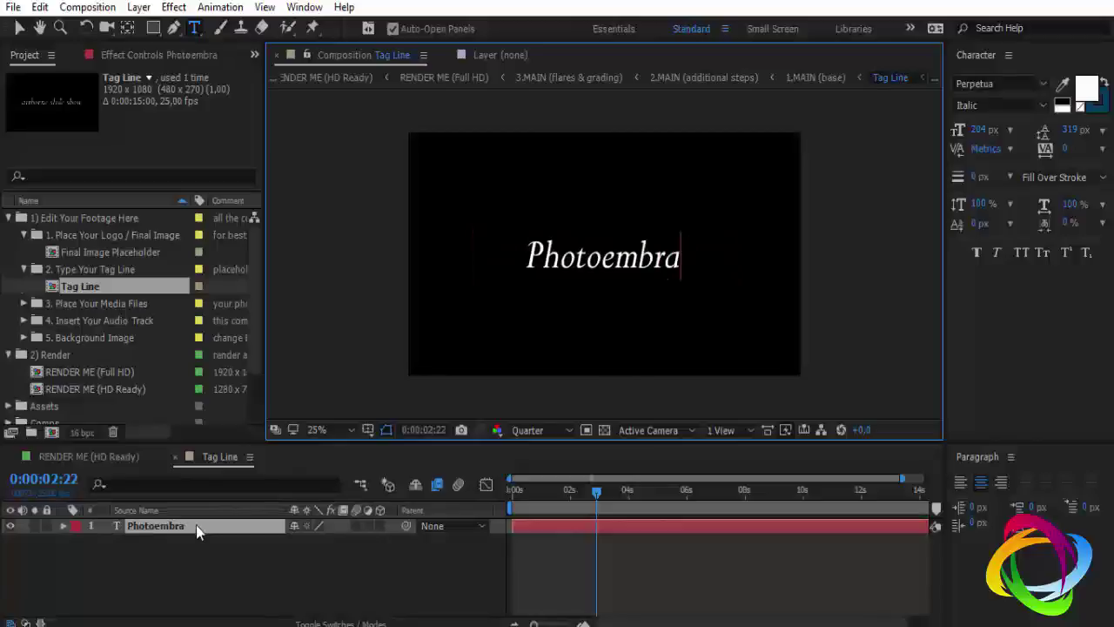
{"action": "type", "text": "nco"}
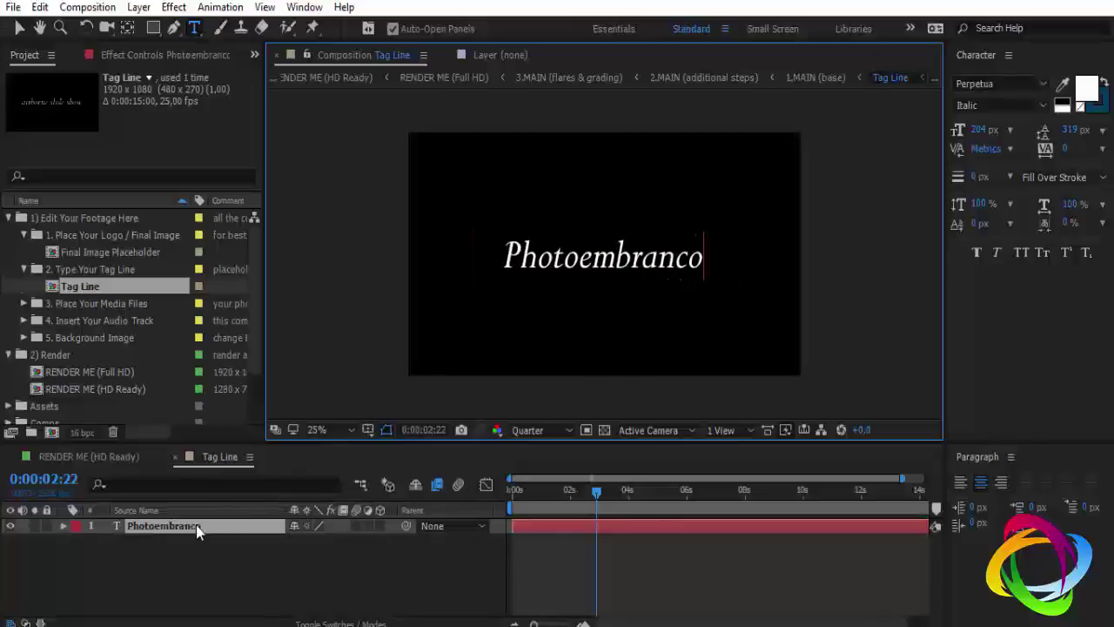
{"action": "left_click", "coordinate": [176, 458]}
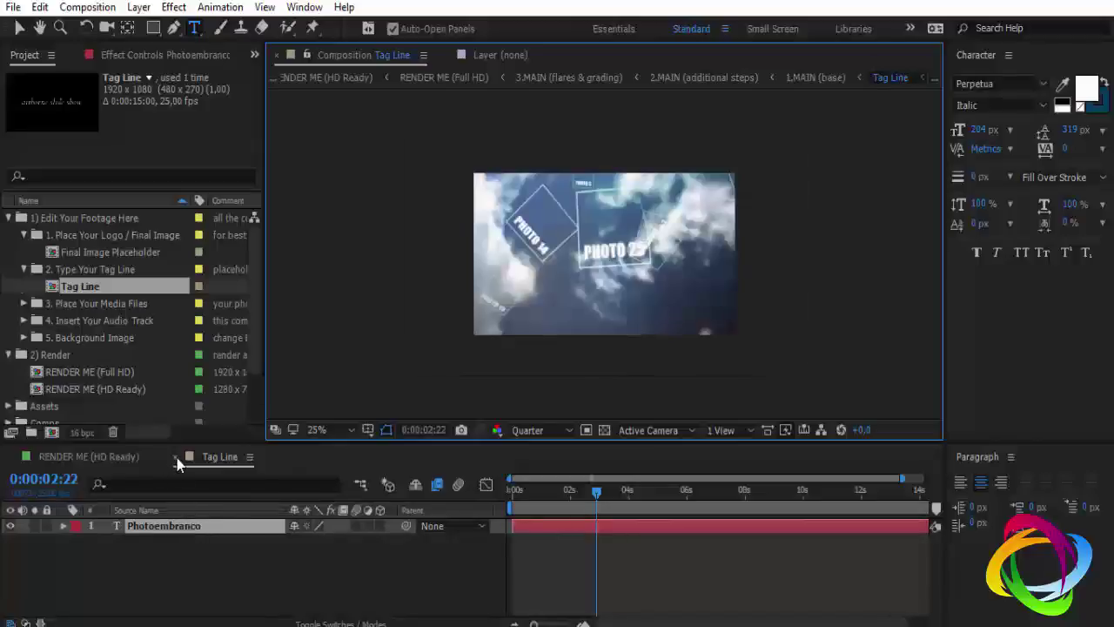
{"action": "left_click", "coordinate": [177, 458]}
{"action": "left_click", "coordinate": [513, 492]}
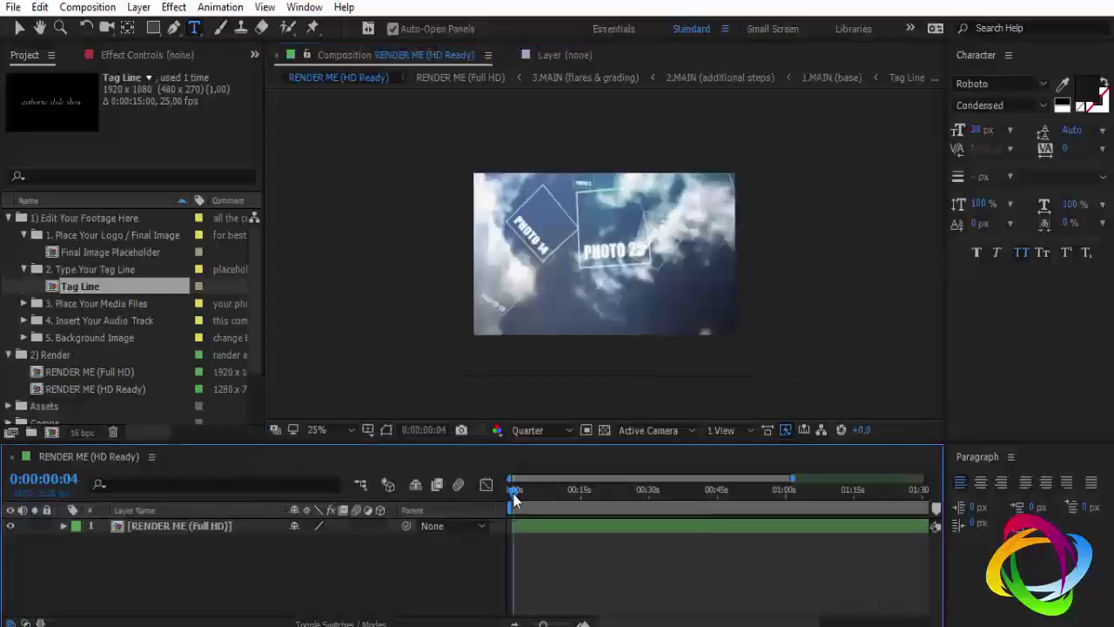
{"action": "left_click", "coordinate": [517, 494]}
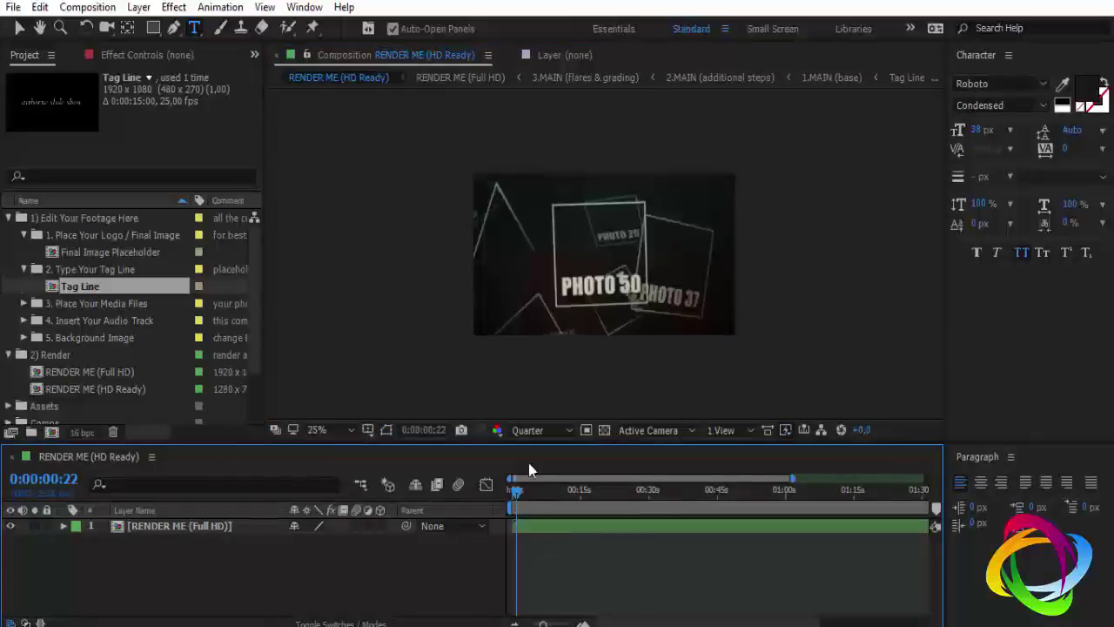
{"action": "scroll", "coordinate": [570, 305], "scroll_direction": "up", "scroll_amount": 2}
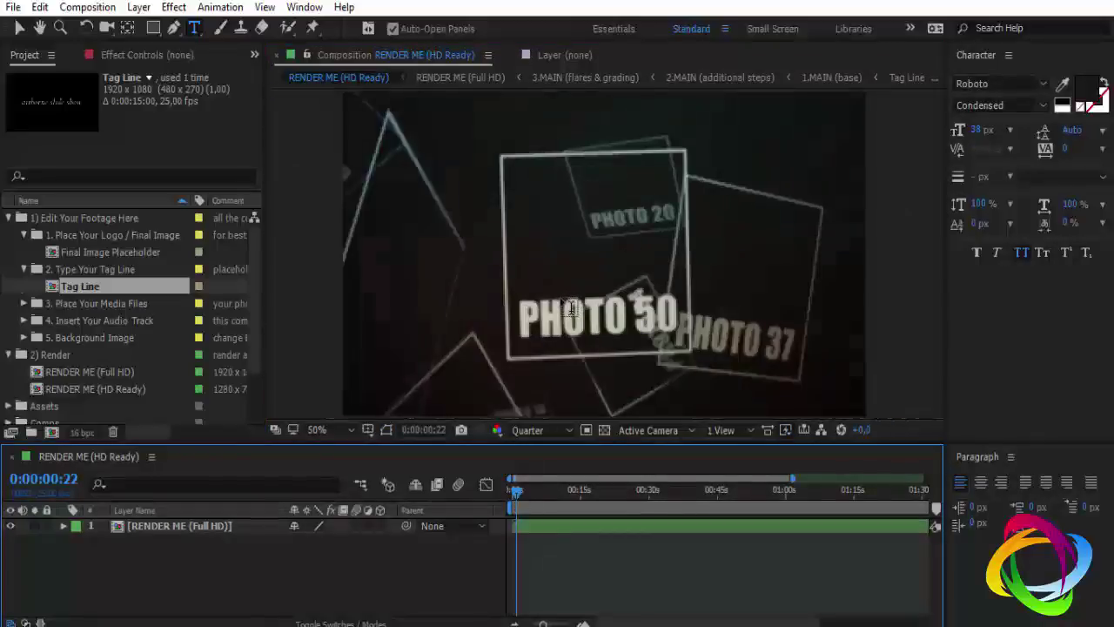
{"action": "key", "text": "v"}
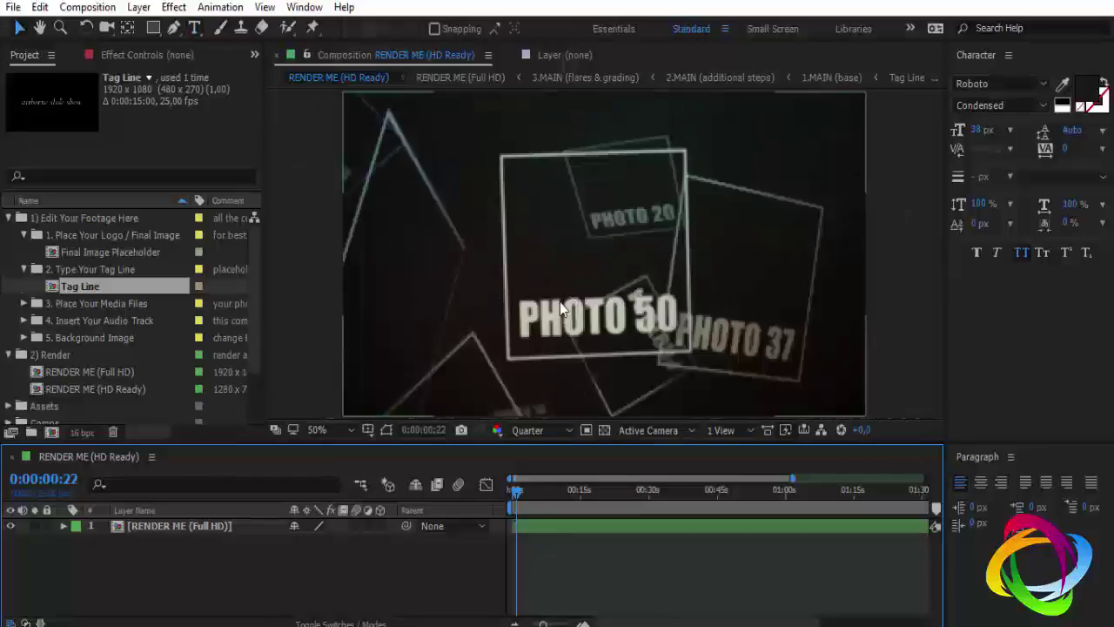
{"action": "scroll", "coordinate": [555, 309], "scroll_direction": "down", "scroll_amount": 2}
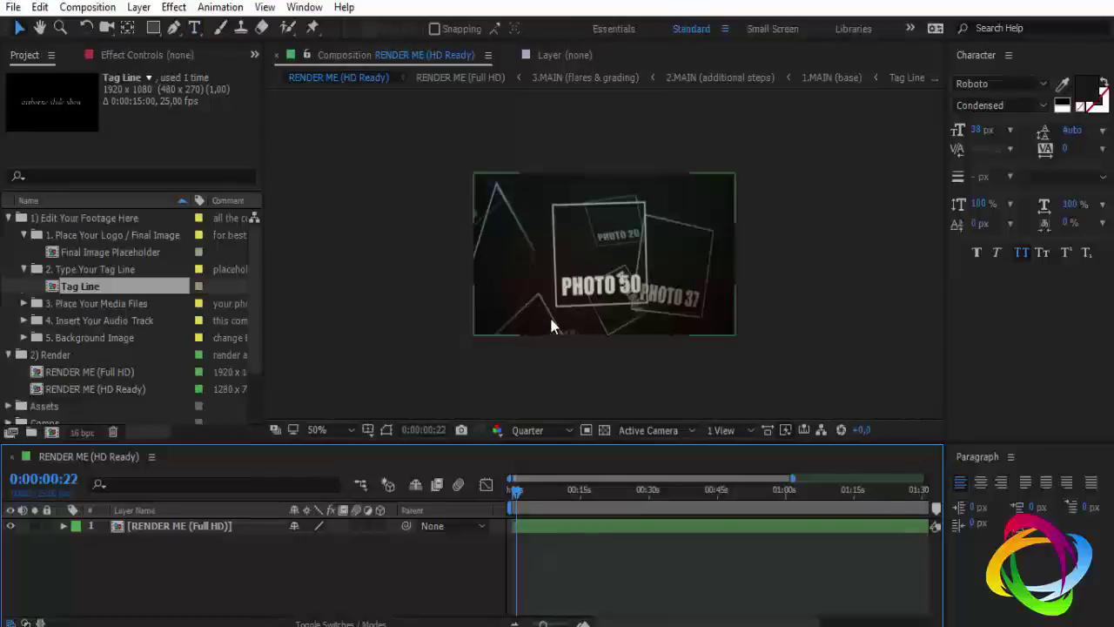
{"action": "left_click", "coordinate": [23, 235]}
{"action": "left_click", "coordinate": [61, 237]}
{"action": "left_click", "coordinate": [82, 253]}
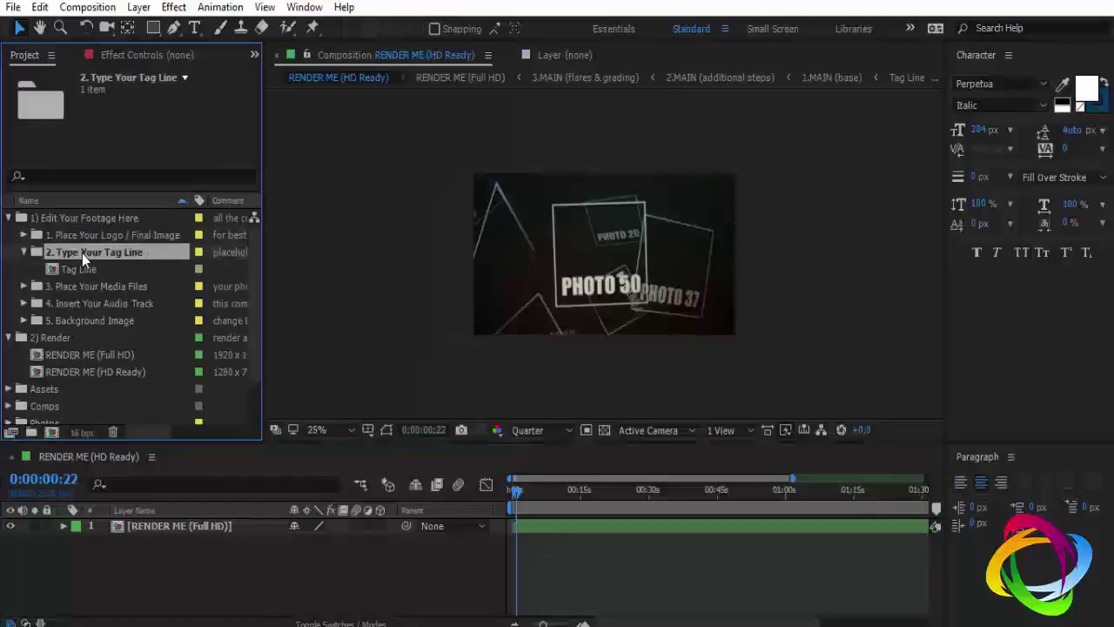
{"action": "left_click", "coordinate": [26, 253]}
{"action": "left_click", "coordinate": [81, 267]}
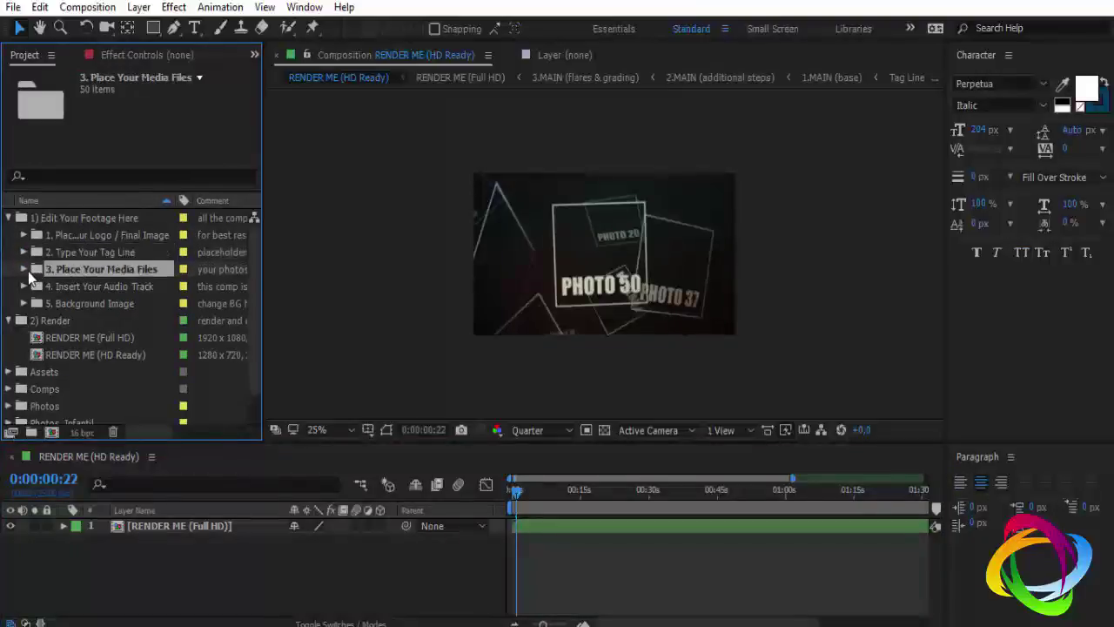
{"action": "left_click", "coordinate": [80, 287]}
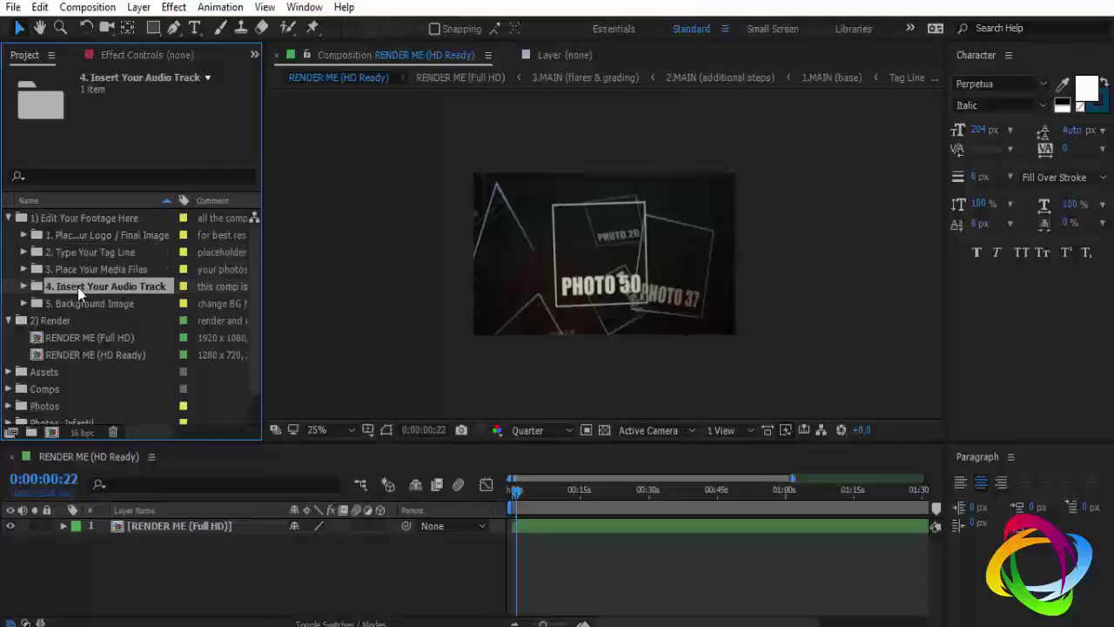
{"action": "left_click", "coordinate": [23, 285]}
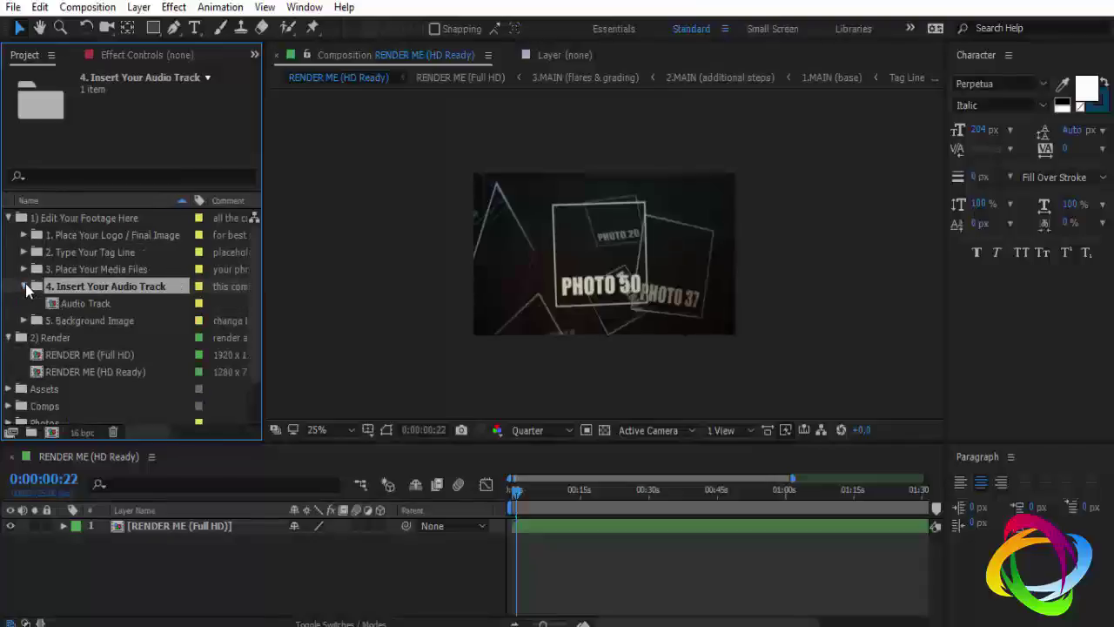
{"action": "left_click", "coordinate": [87, 304]}
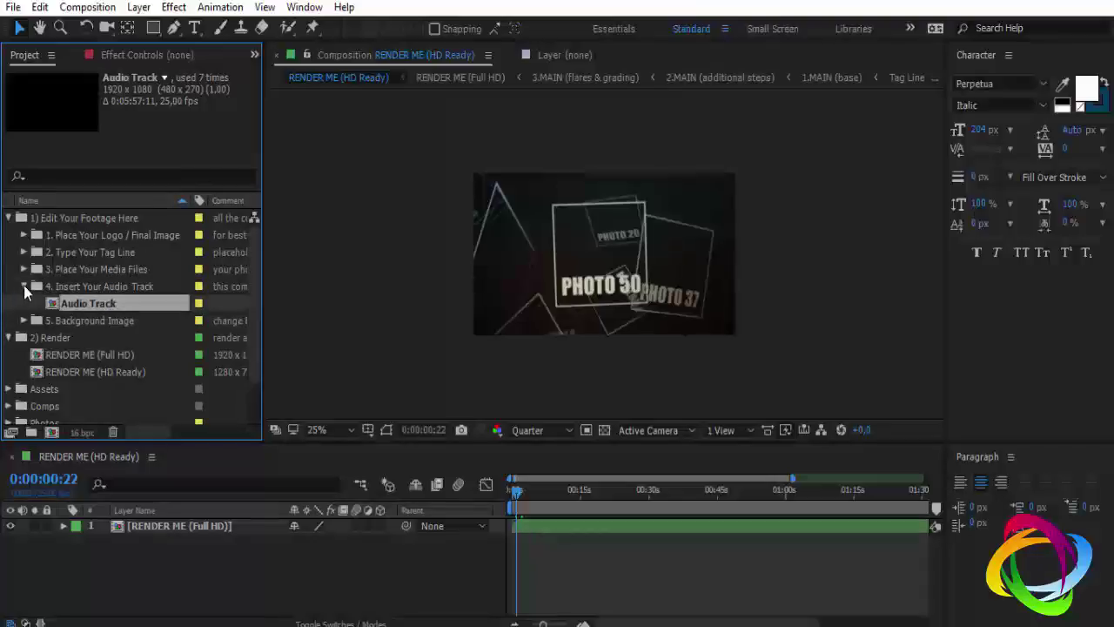
{"action": "left_click", "coordinate": [23, 286]}
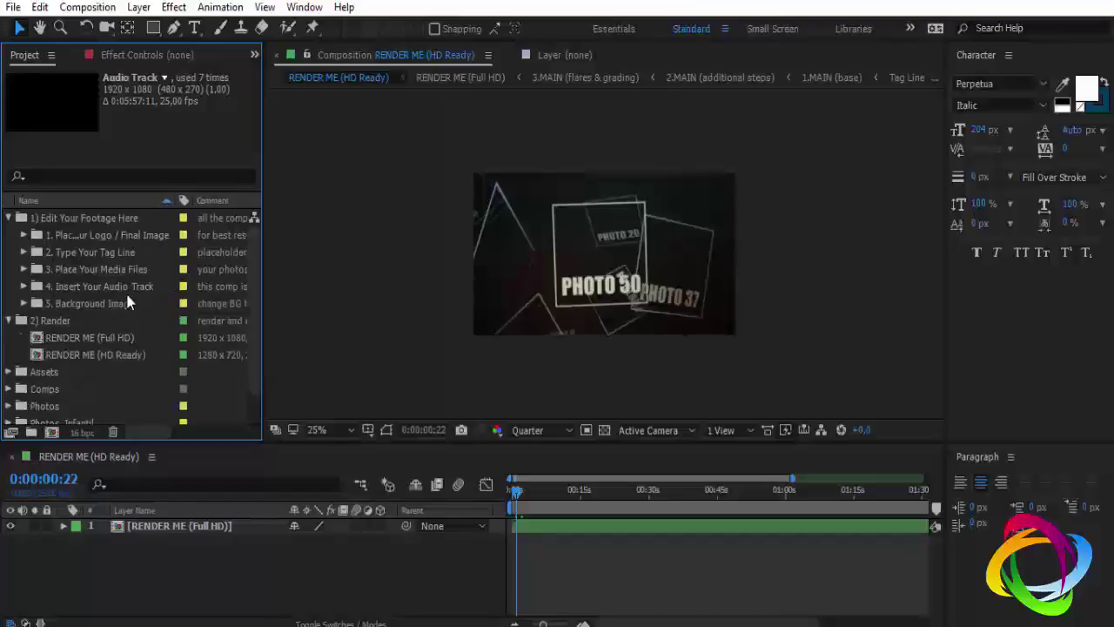
{"action": "left_click", "coordinate": [91, 288]}
{"action": "left_click", "coordinate": [86, 270]}
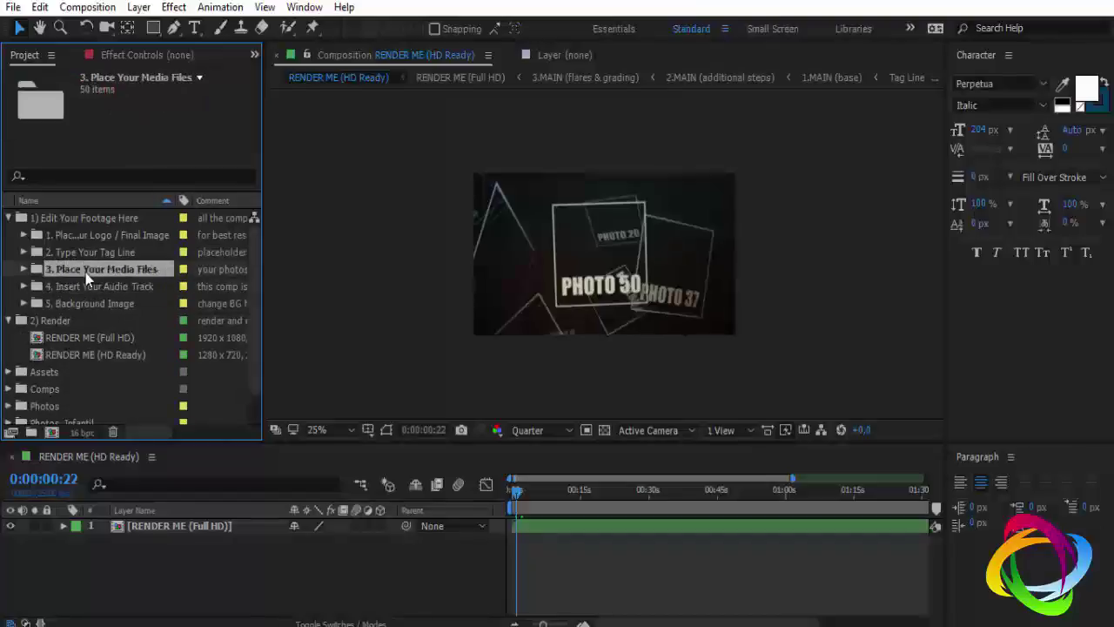
{"action": "left_click", "coordinate": [23, 269]}
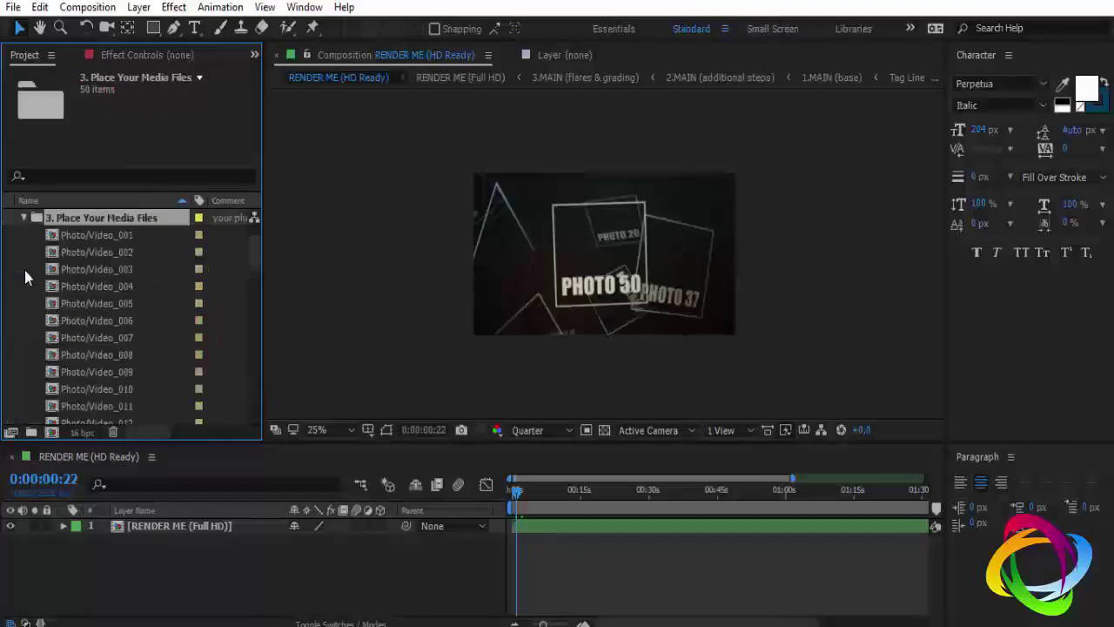
{"action": "left_click", "coordinate": [23, 217]}
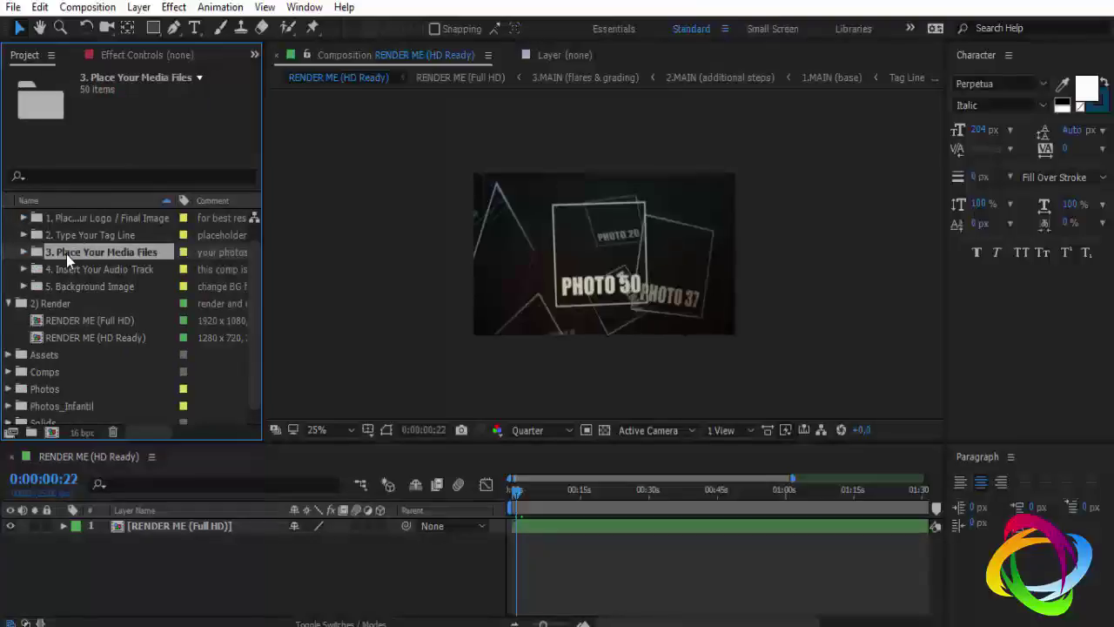
{"action": "key", "text": "period"}
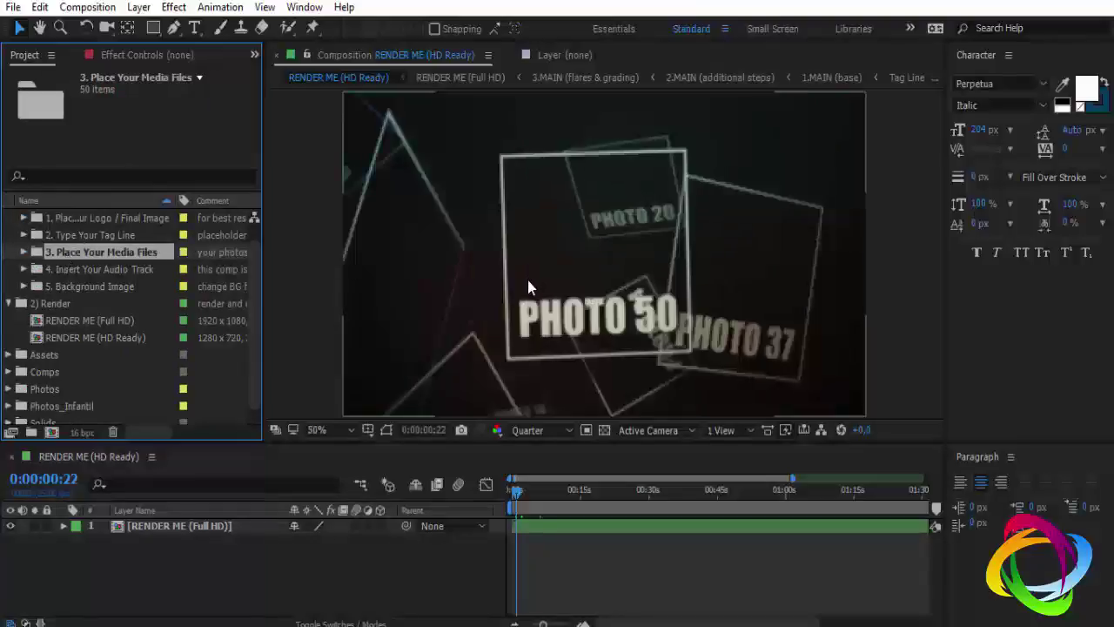
{"action": "key", "text": "comma"}
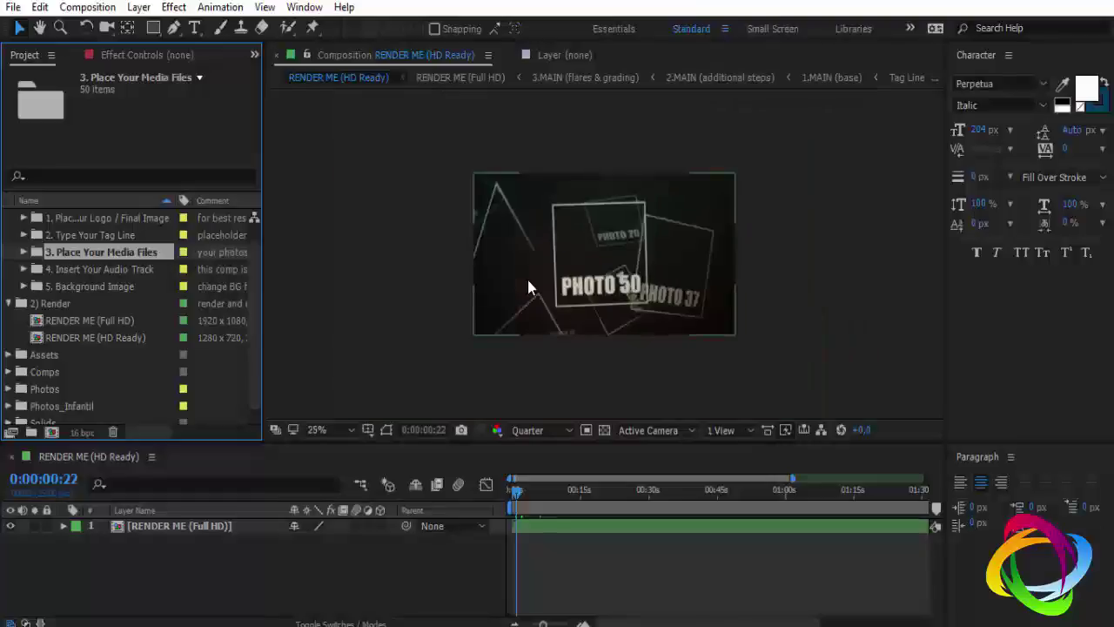
{"action": "key", "text": "period"}
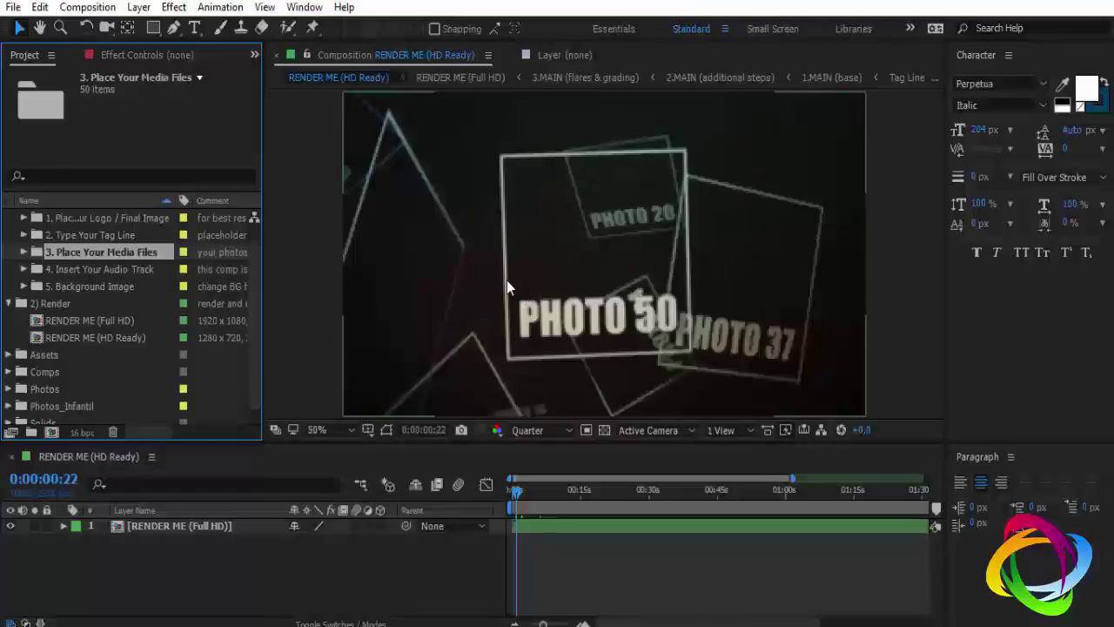
{"action": "left_click", "coordinate": [24, 252]}
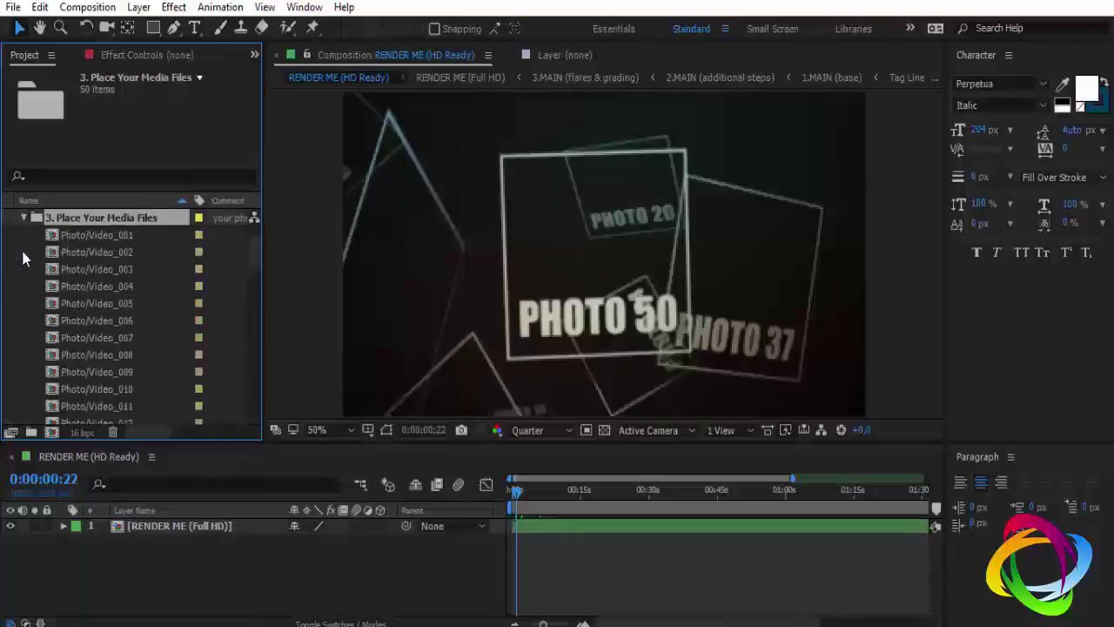
{"action": "left_click", "coordinate": [23, 218]}
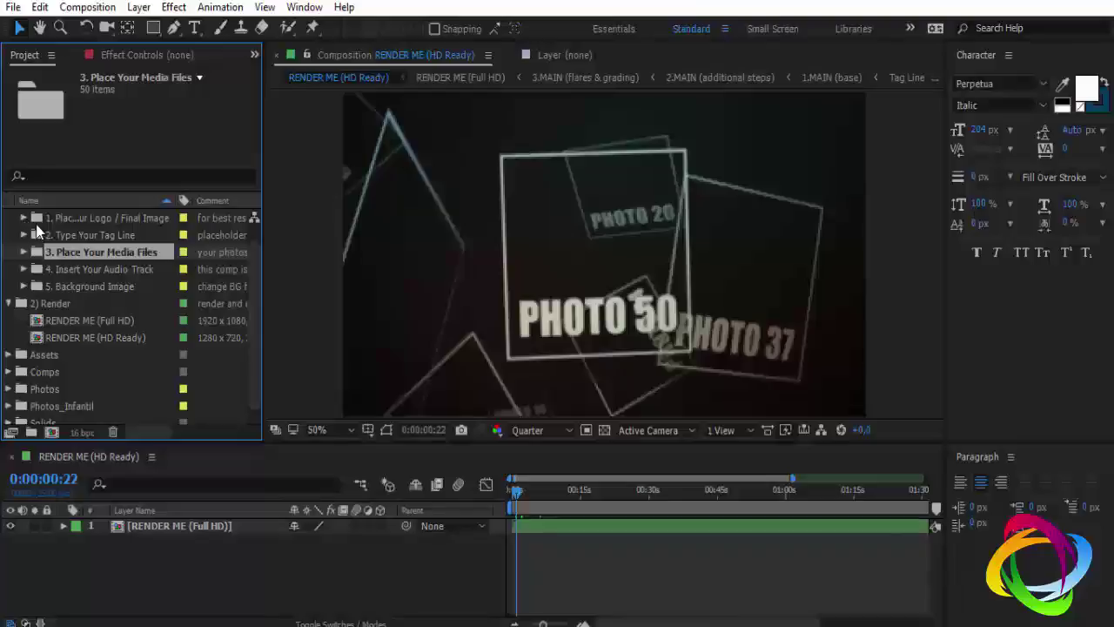
{"action": "scroll", "coordinate": [609, 244], "scroll_direction": "down", "scroll_amount": 3}
{"action": "scroll", "coordinate": [579, 319], "scroll_direction": "up", "scroll_amount": 3}
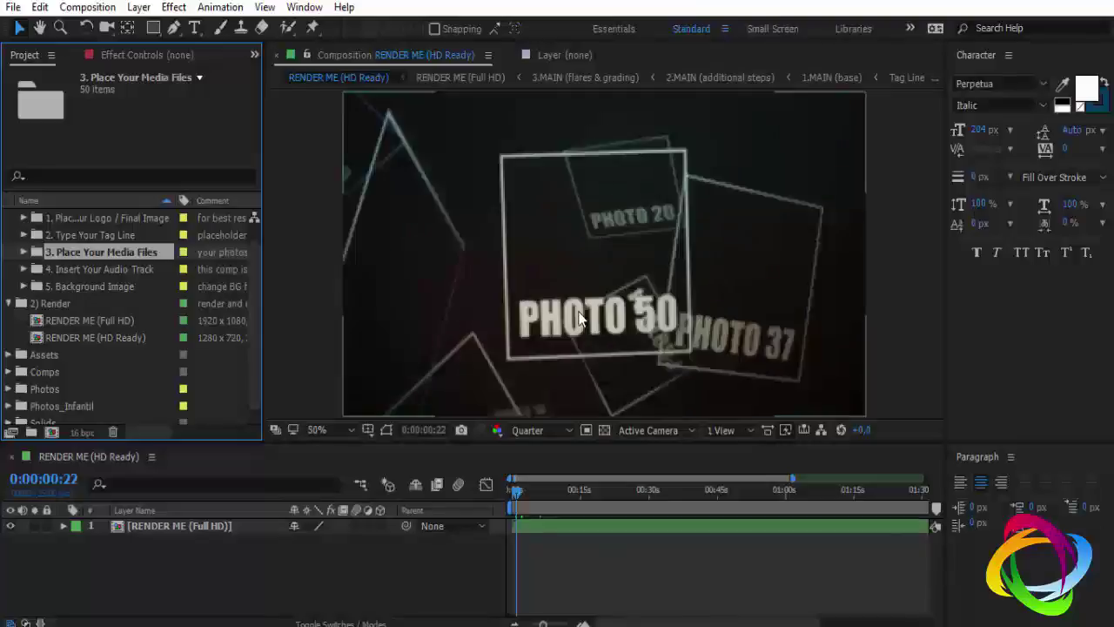
{"action": "left_click_drag", "start_coordinate": [596, 444], "coordinate": [596, 461]}
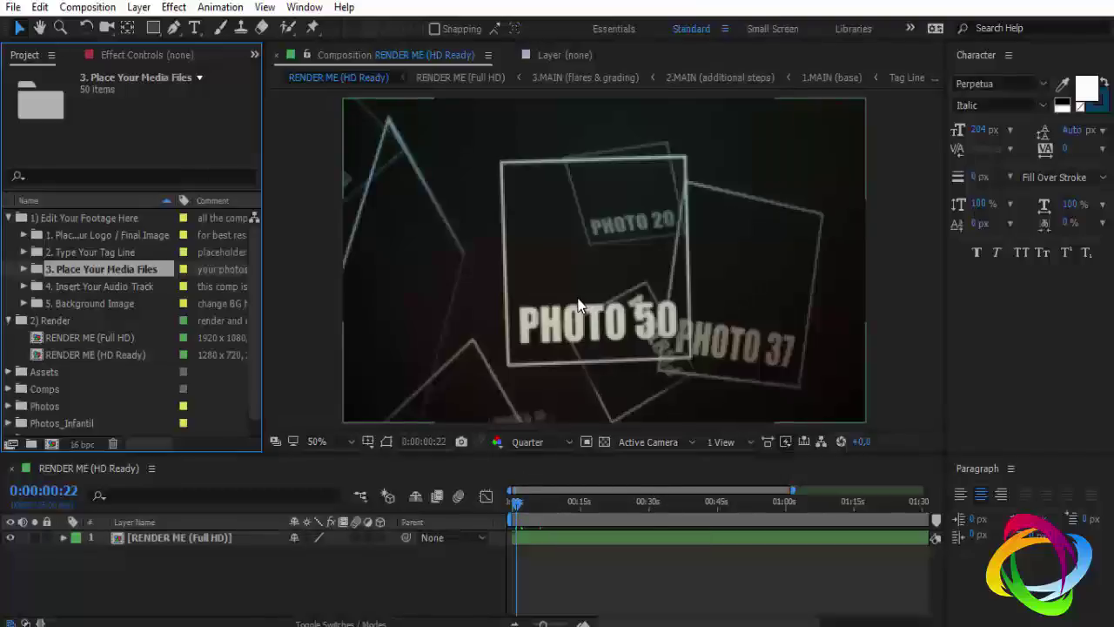
Keep the composition preview at 50% and make the viewer area taller
{"action": "key", "text": "comma"}
{"action": "key", "text": "period"}
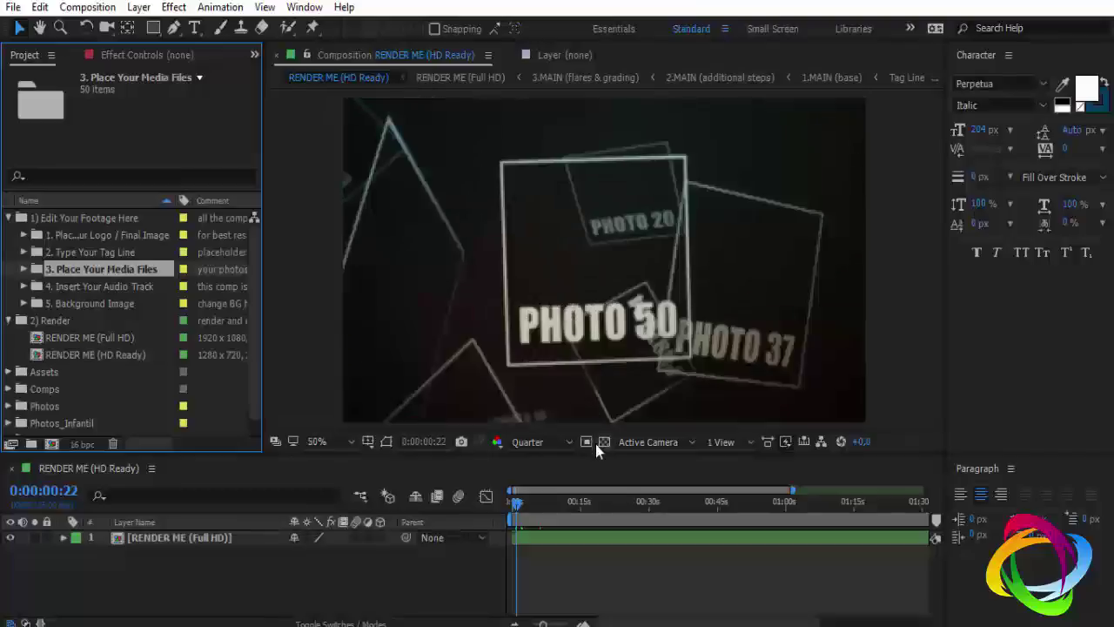
{"action": "left_click_drag", "start_coordinate": [595, 455], "coordinate": [594, 471]}
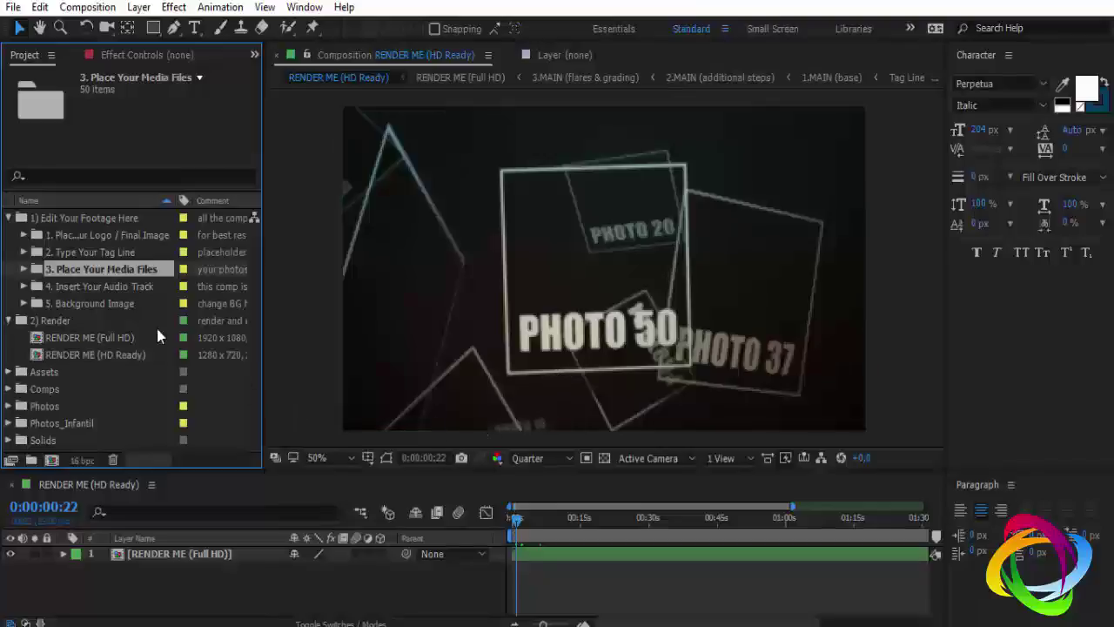
Expand 3. Place Your Media Files, checking down to Photo/Video_050 and back to the top
{"action": "left_click", "coordinate": [90, 237]}
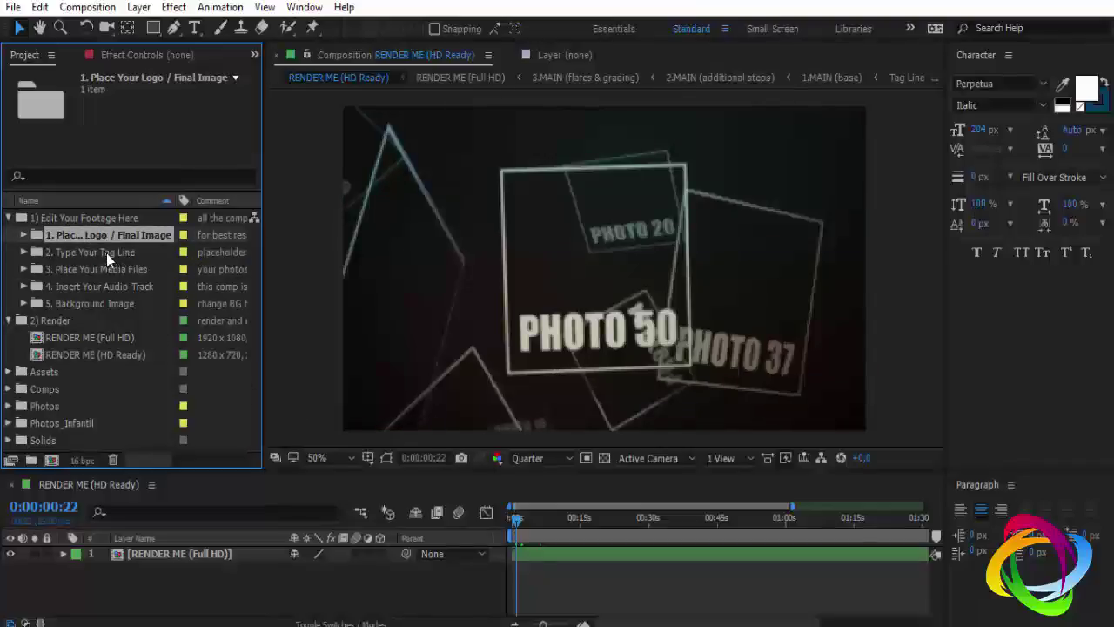
{"action": "left_click", "coordinate": [106, 253]}
{"action": "left_click", "coordinate": [107, 267]}
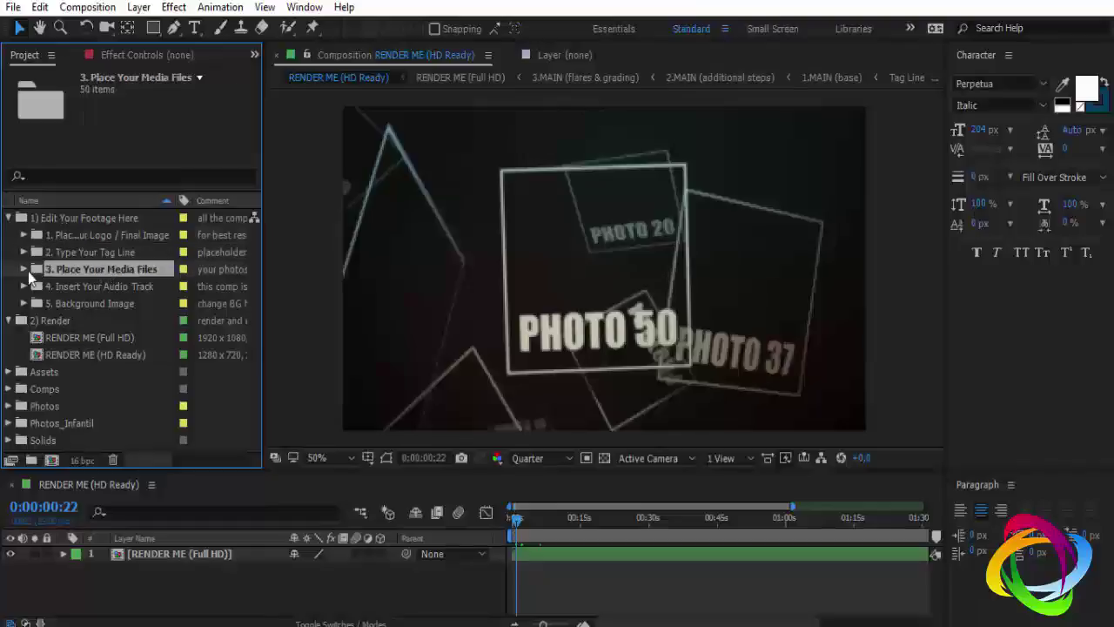
{"action": "left_click", "coordinate": [25, 269]}
{"action": "left_click", "coordinate": [110, 237]}
{"action": "scroll", "coordinate": [108, 321], "scroll_direction": "down", "scroll_amount": 5}
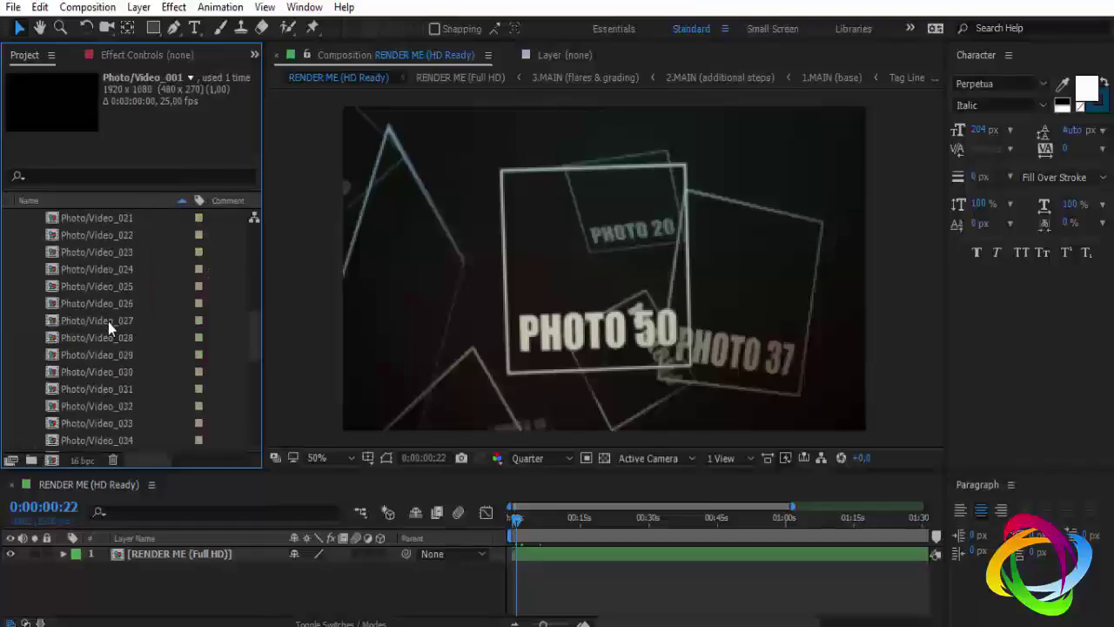
{"action": "scroll", "coordinate": [107, 322], "scroll_direction": "down", "scroll_amount": 8}
{"action": "left_click", "coordinate": [106, 305]}
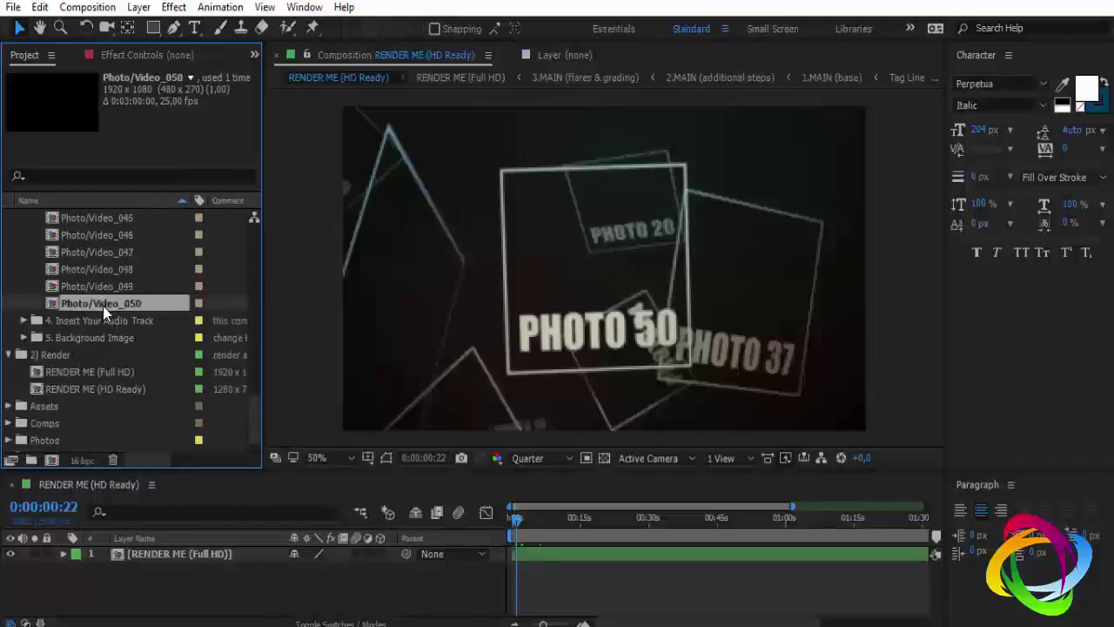
{"action": "scroll", "coordinate": [102, 306], "scroll_direction": "up", "scroll_amount": 5}
{"action": "scroll", "coordinate": [100, 307], "scroll_direction": "up", "scroll_amount": 5}
{"action": "scroll", "coordinate": [99, 307], "scroll_direction": "up", "scroll_amount": 6}
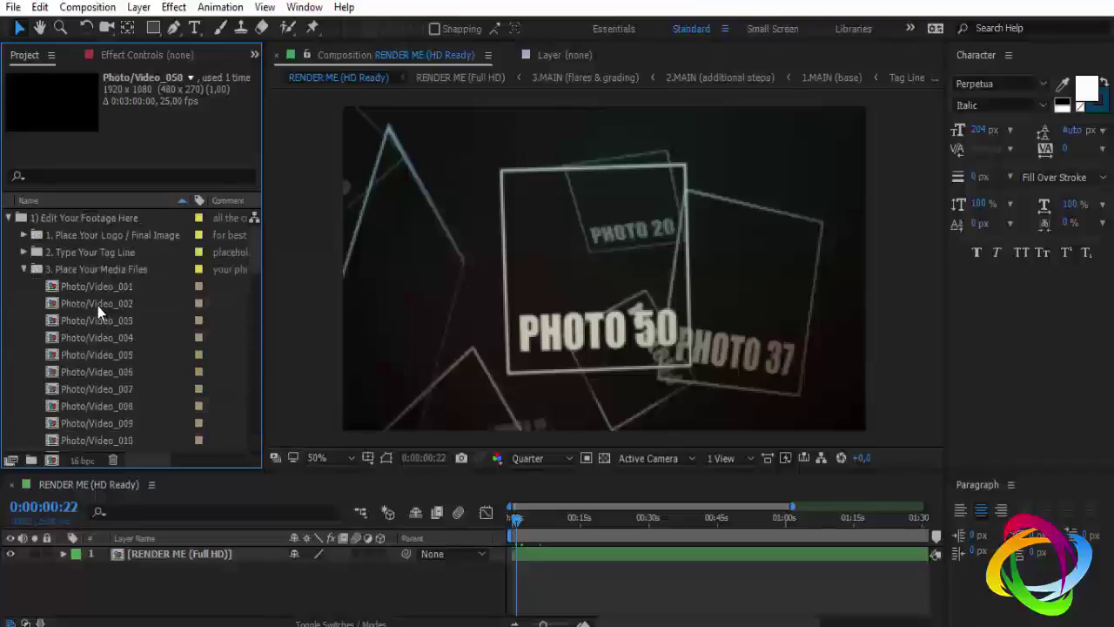
Open the Photo/Video_001 placeholder and preview candidate images in the Photos folder
{"action": "double_click", "coordinate": [104, 288]}
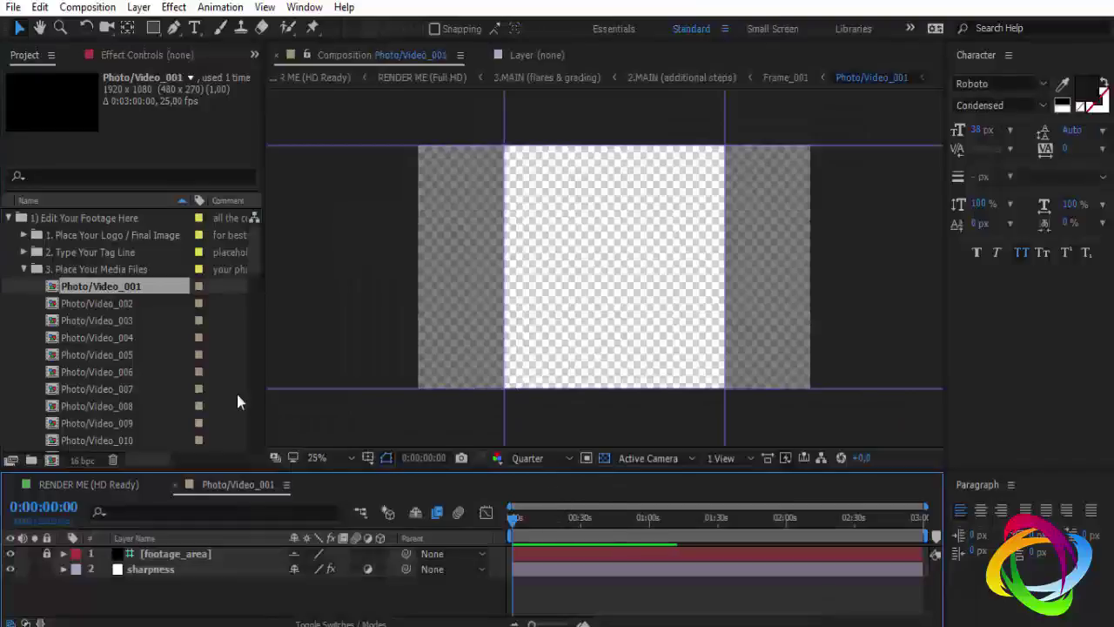
{"action": "scroll", "coordinate": [69, 348], "scroll_direction": "down", "scroll_amount": 5}
{"action": "scroll", "coordinate": [64, 344], "scroll_direction": "down", "scroll_amount": 5}
{"action": "scroll", "coordinate": [61, 349], "scroll_direction": "down", "scroll_amount": 6}
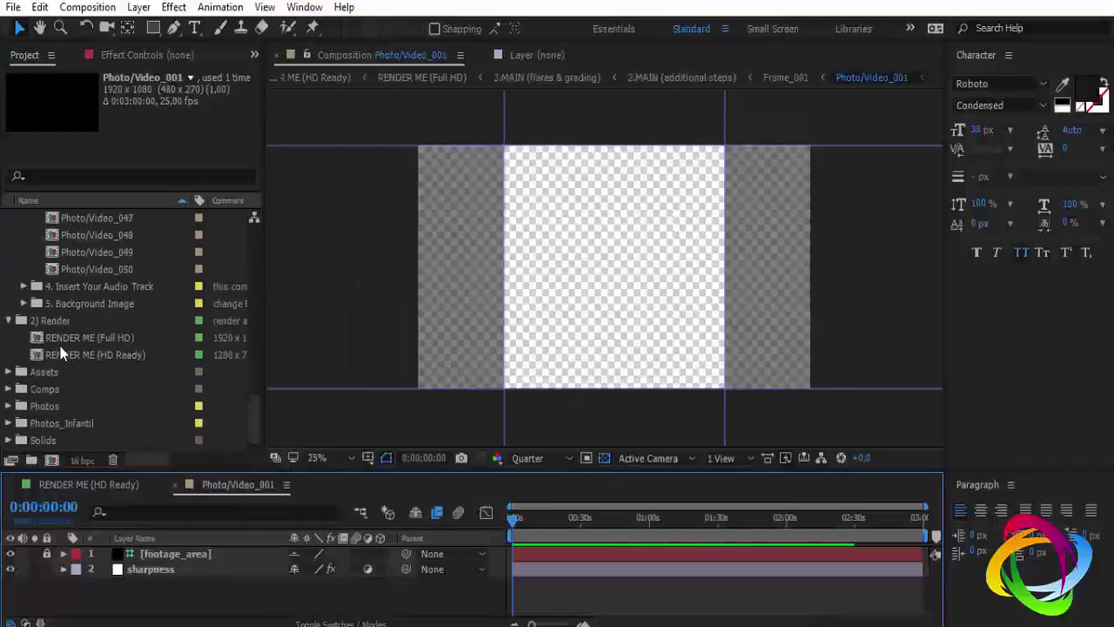
{"action": "left_click", "coordinate": [8, 405]}
{"action": "left_click", "coordinate": [80, 405]}
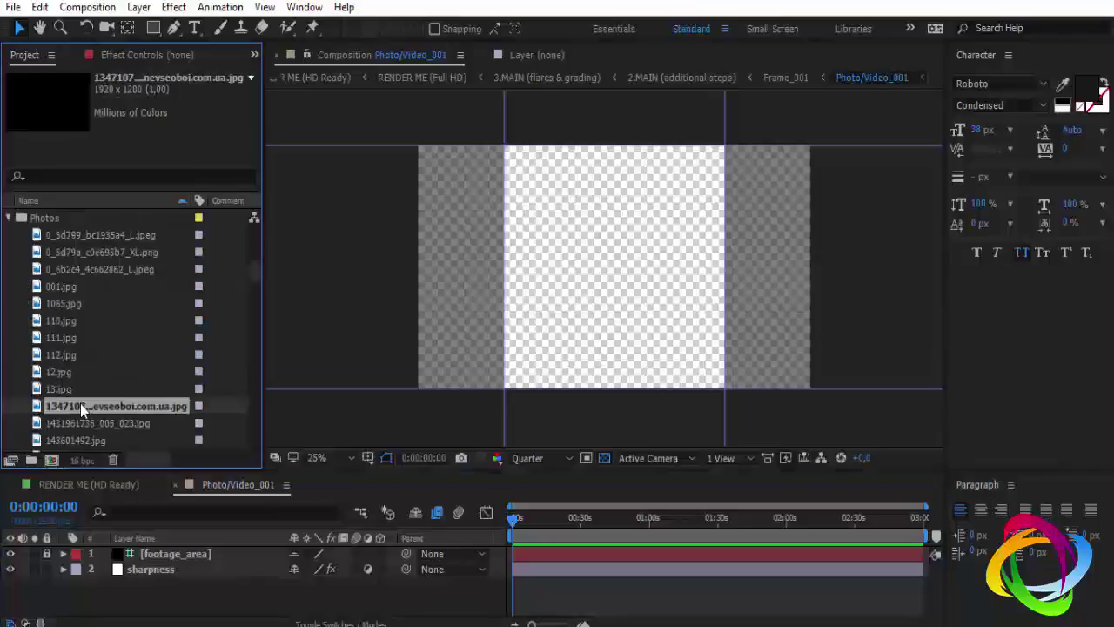
{"action": "left_click", "coordinate": [58, 372]}
{"action": "scroll", "coordinate": [59, 360], "scroll_direction": "down", "scroll_amount": 5}
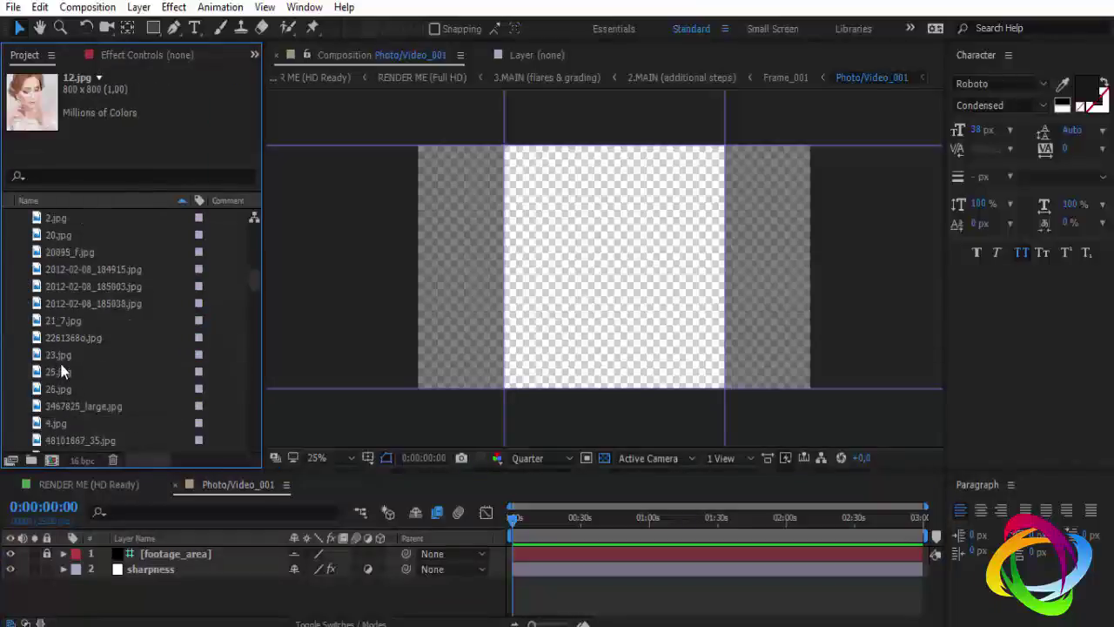
{"action": "left_click", "coordinate": [68, 340]}
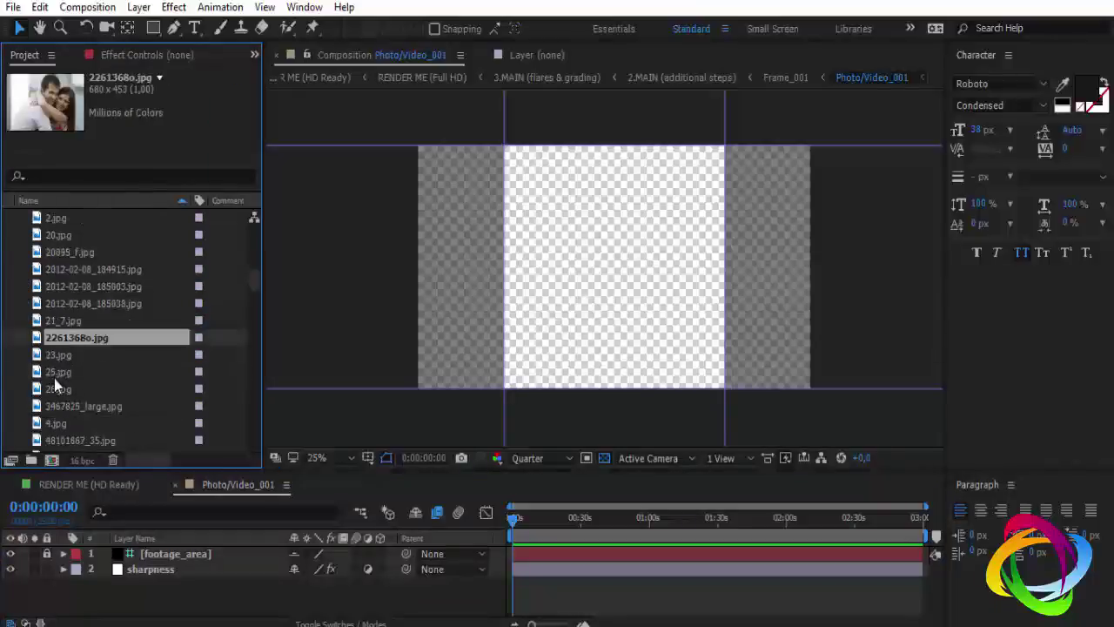
{"action": "left_click", "coordinate": [54, 378]}
{"action": "left_click", "coordinate": [61, 392]}
{"action": "left_click", "coordinate": [69, 408]}
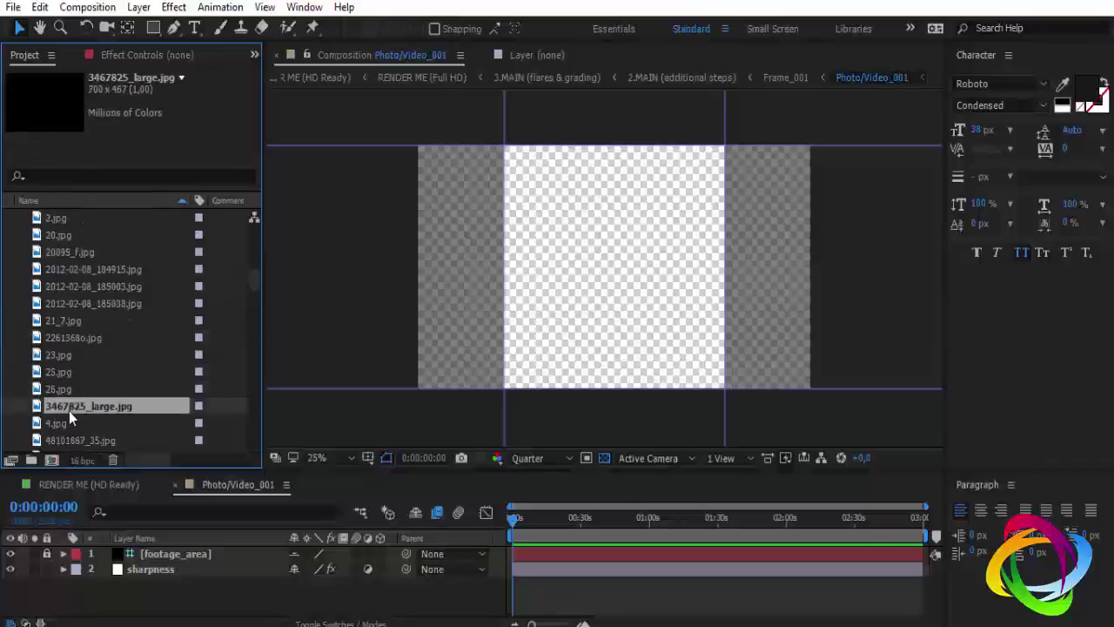
{"action": "scroll", "coordinate": [69, 400], "scroll_direction": "down", "scroll_amount": 1}
Add 4.jpg to Photo/Video_001 scaled to 176%, then return to RENDER ME (HD Ready)
{"action": "left_click", "coordinate": [68, 376]}
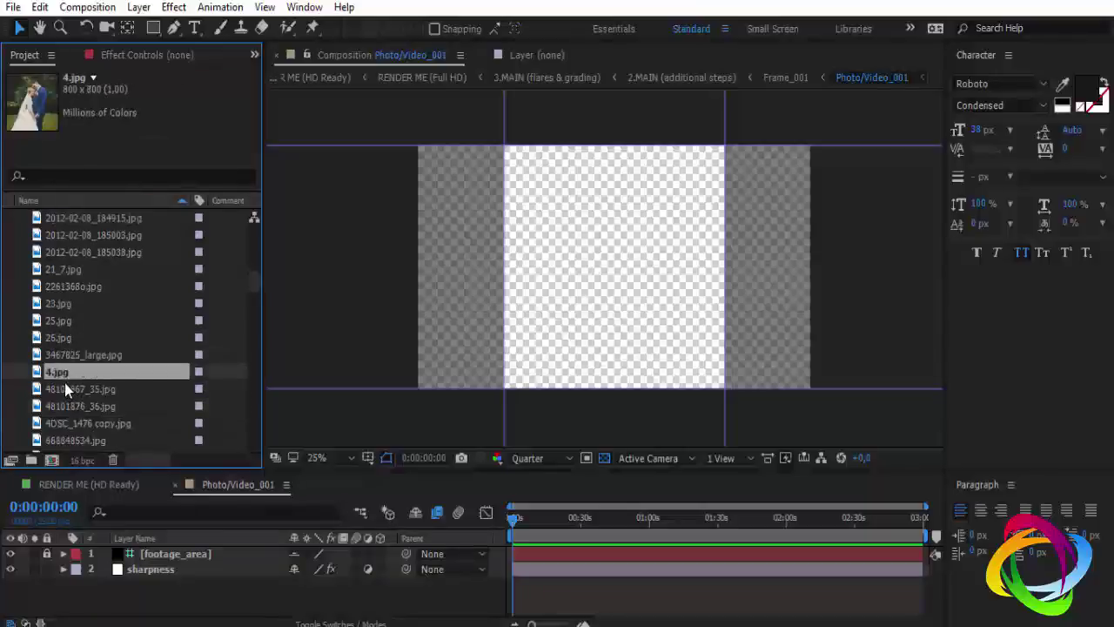
{"action": "left_click_drag", "start_coordinate": [67, 379], "coordinate": [136, 591]}
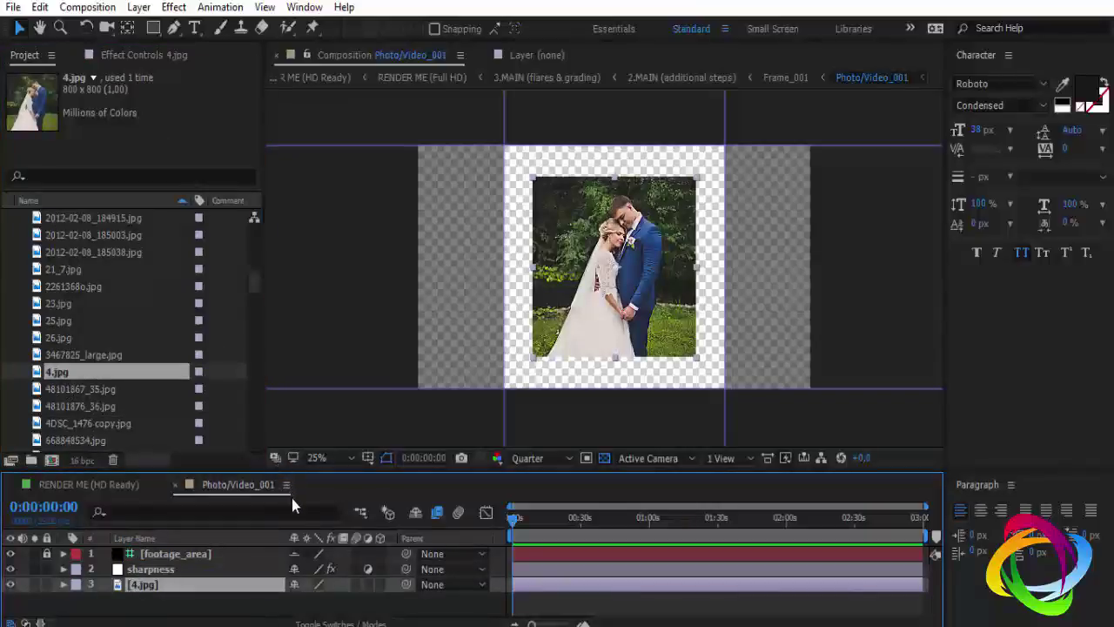
{"action": "key", "text": "s"}
{"action": "left_click_drag", "start_coordinate": [387, 592], "coordinate": [396, 592]}
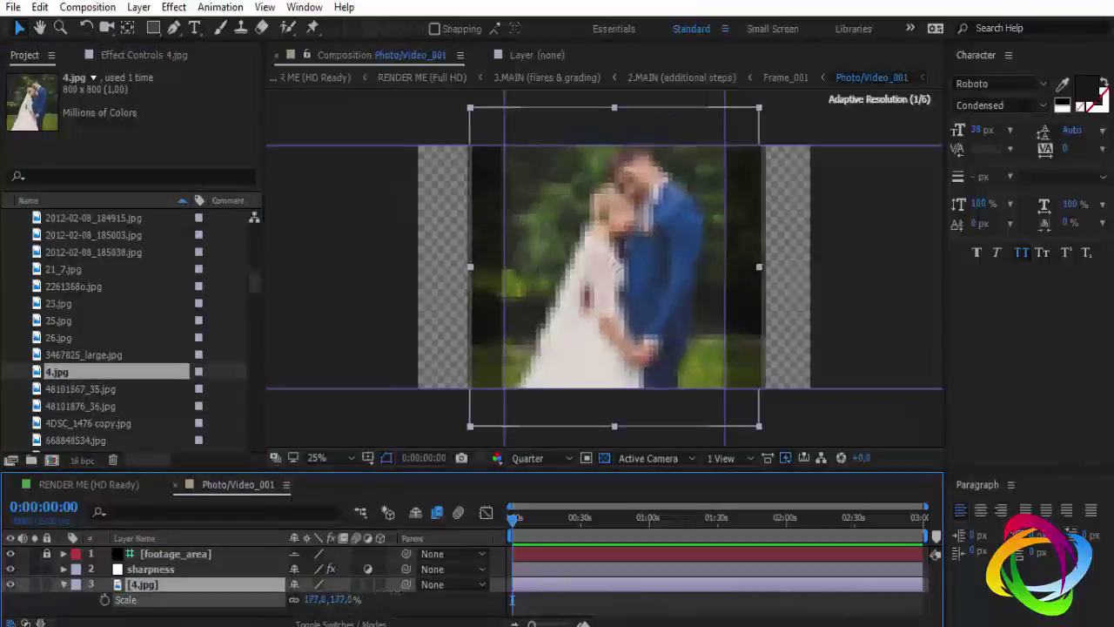
{"action": "left_click", "coordinate": [92, 484]}
{"action": "left_click_drag", "start_coordinate": [529, 533], "coordinate": [520, 522]}
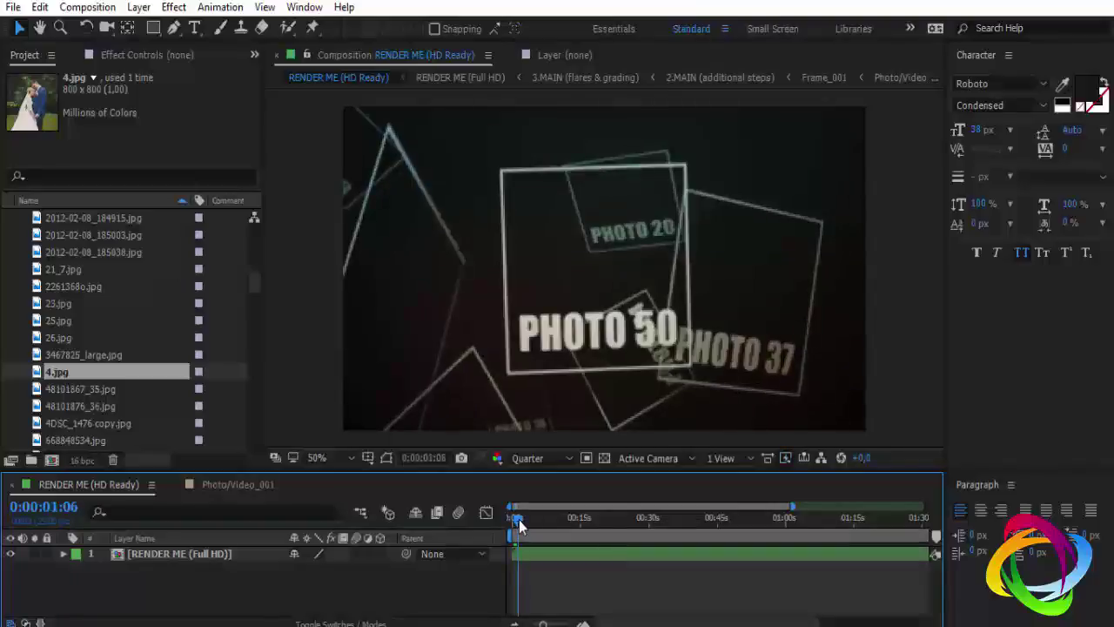
{"action": "left_click_drag", "start_coordinate": [547, 616], "coordinate": [553, 618]}
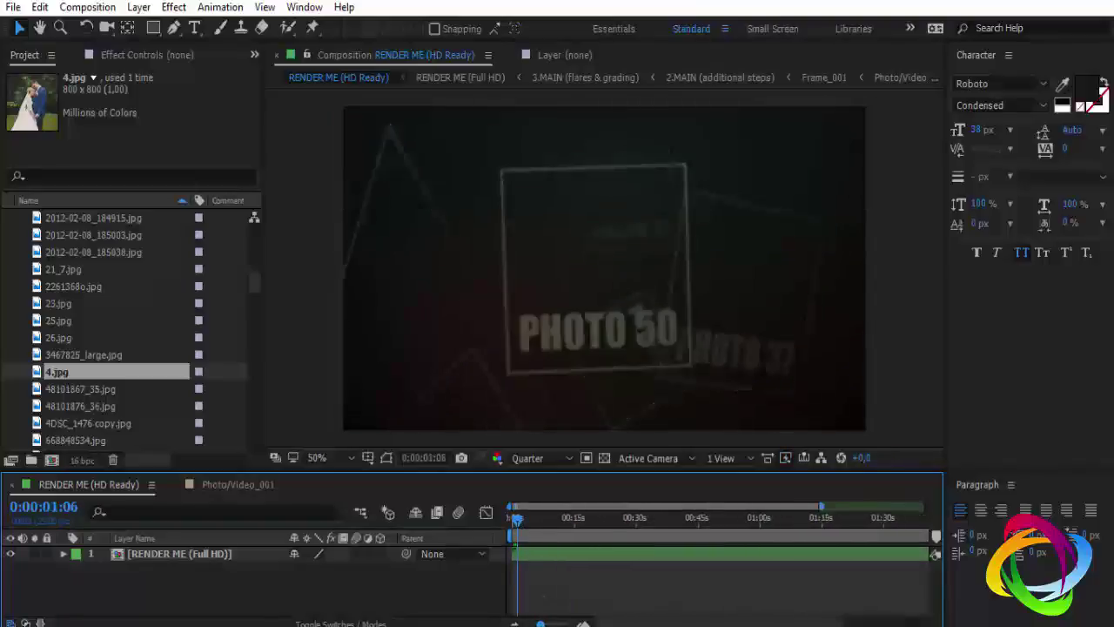
{"action": "mouse_move", "coordinate": [527, 527]}
{"action": "left_mouse_down"}
{"action": "mouse_move", "coordinate": [515, 520]}
{"action": "mouse_move", "coordinate": [535, 523]}
{"action": "mouse_move", "coordinate": [520, 523]}
{"action": "left_mouse_up"}
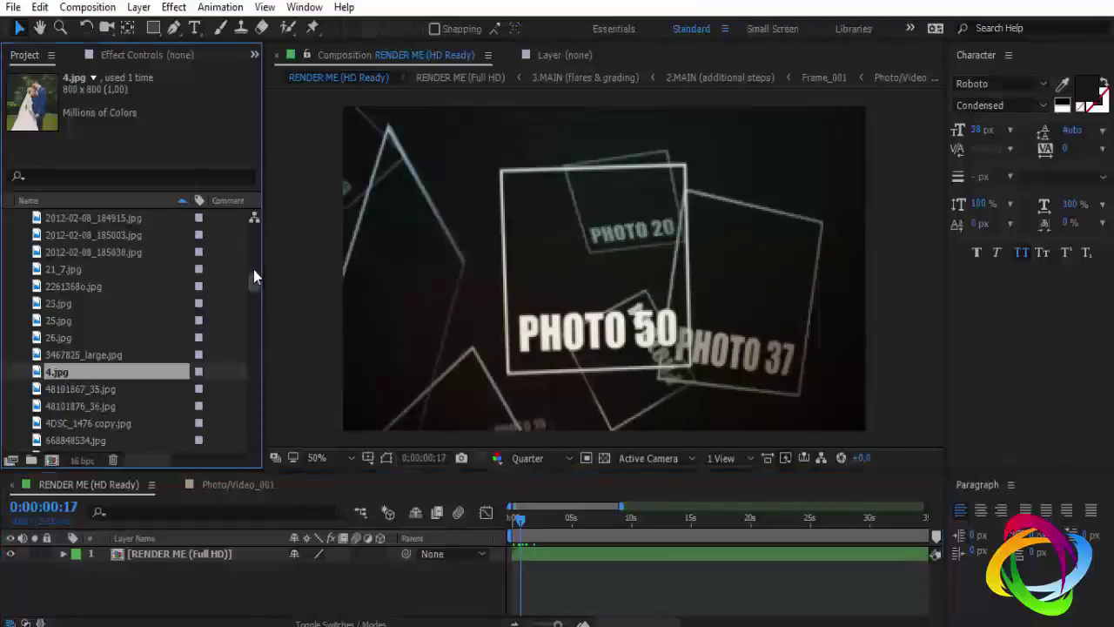
{"action": "left_click_drag", "start_coordinate": [253, 269], "coordinate": [255, 209]}
{"action": "scroll", "coordinate": [149, 364], "scroll_direction": "down", "scroll_amount": 5}
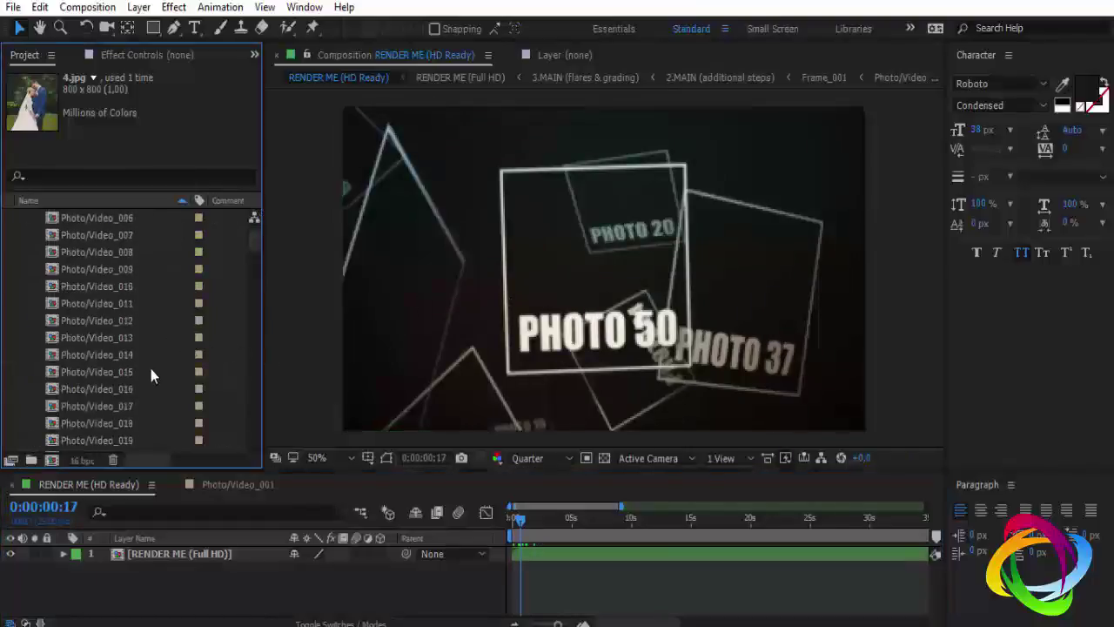
{"action": "scroll", "coordinate": [149, 388], "scroll_direction": "down", "scroll_amount": 5}
{"action": "scroll", "coordinate": [148, 391], "scroll_direction": "down", "scroll_amount": 5}
{"action": "scroll", "coordinate": [149, 398], "scroll_direction": "down", "scroll_amount": 3}
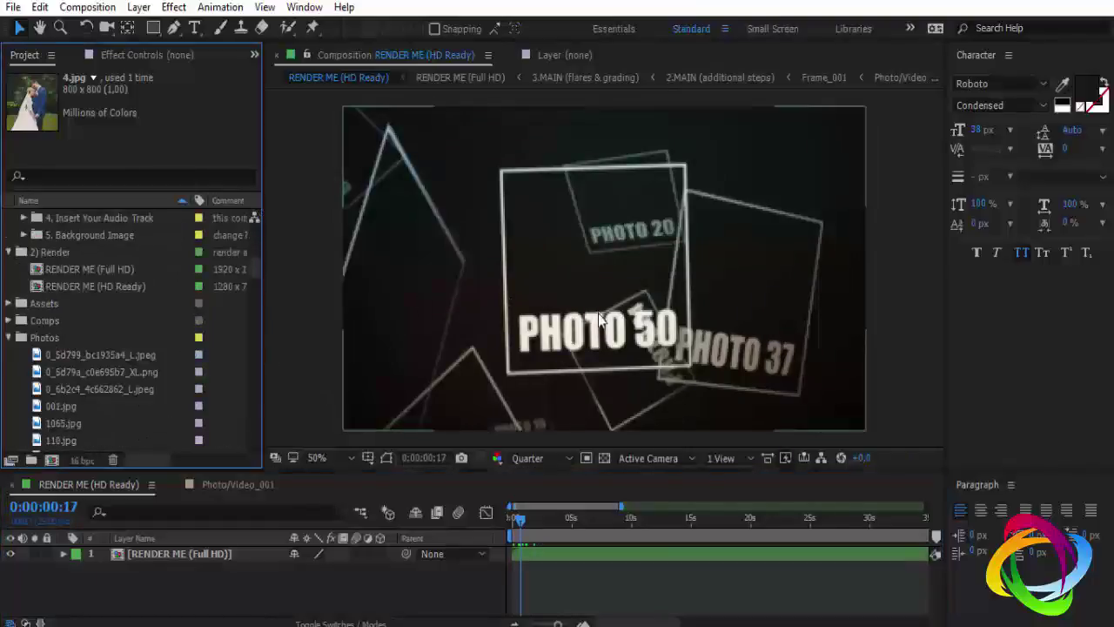
{"action": "scroll", "coordinate": [87, 326], "scroll_direction": "up", "scroll_amount": 2}
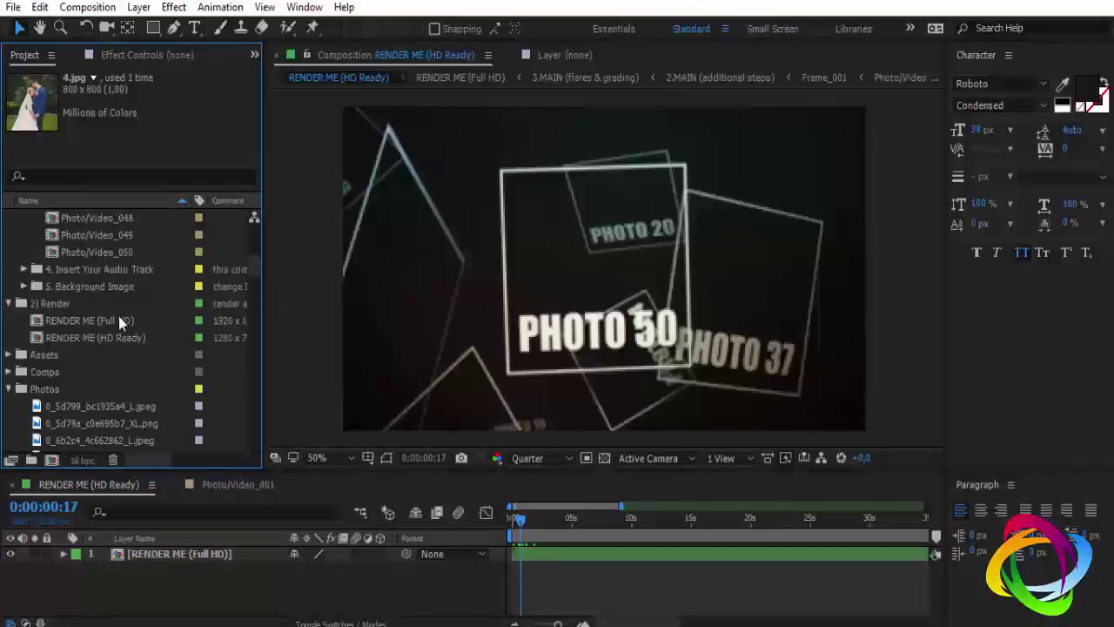
Open Photo/Video_050 and add the bride photo AB16.jpg as a layer
{"action": "double_click", "coordinate": [117, 252]}
{"action": "scroll", "coordinate": [108, 393], "scroll_direction": "down", "scroll_amount": 2}
{"action": "scroll", "coordinate": [109, 394], "scroll_direction": "down", "scroll_amount": 5}
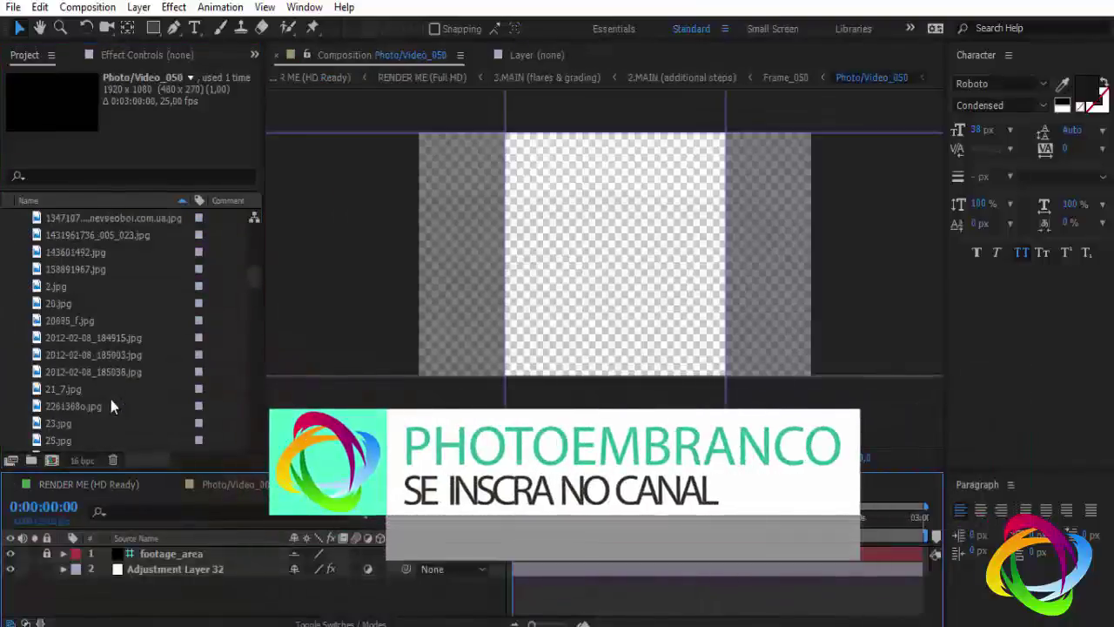
{"action": "scroll", "coordinate": [109, 396], "scroll_direction": "down", "scroll_amount": 5}
{"action": "left_click", "coordinate": [73, 384]}
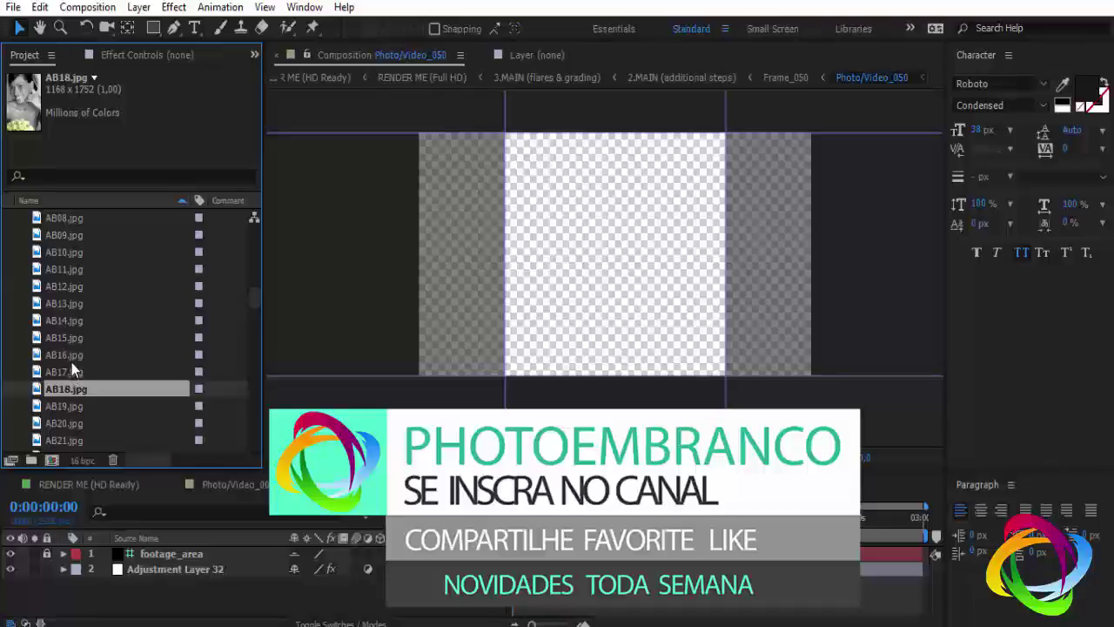
{"action": "left_click", "coordinate": [73, 356]}
{"action": "left_click_drag", "start_coordinate": [74, 357], "coordinate": [148, 592]}
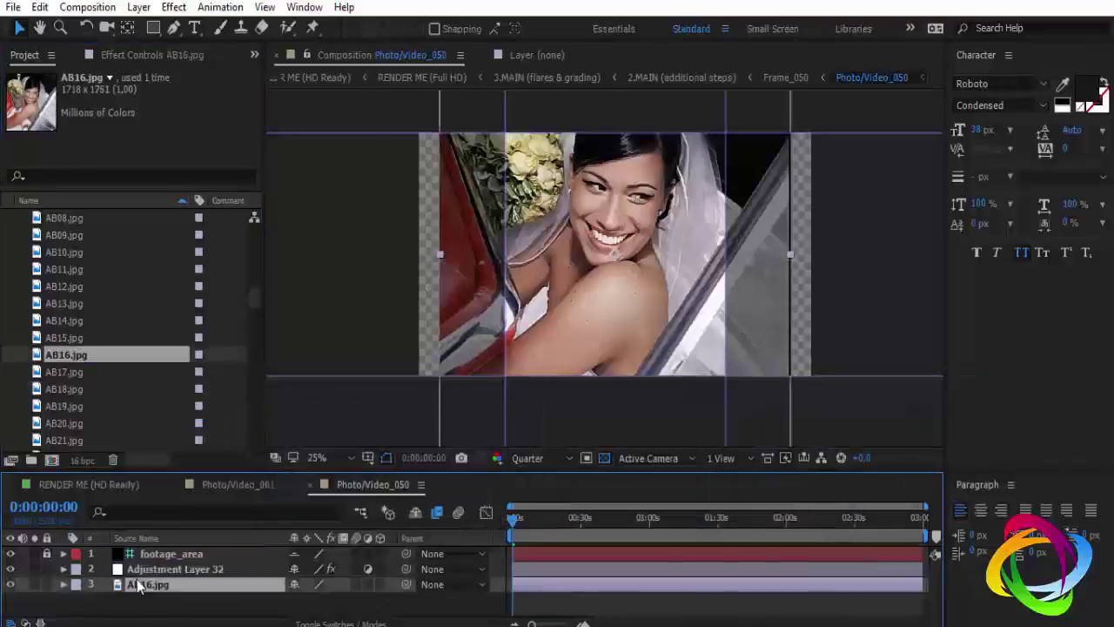
Scale AB16.jpg to 76%, nudge it left and down, and check the PHOTO 50 frame
{"action": "key", "text": "s"}
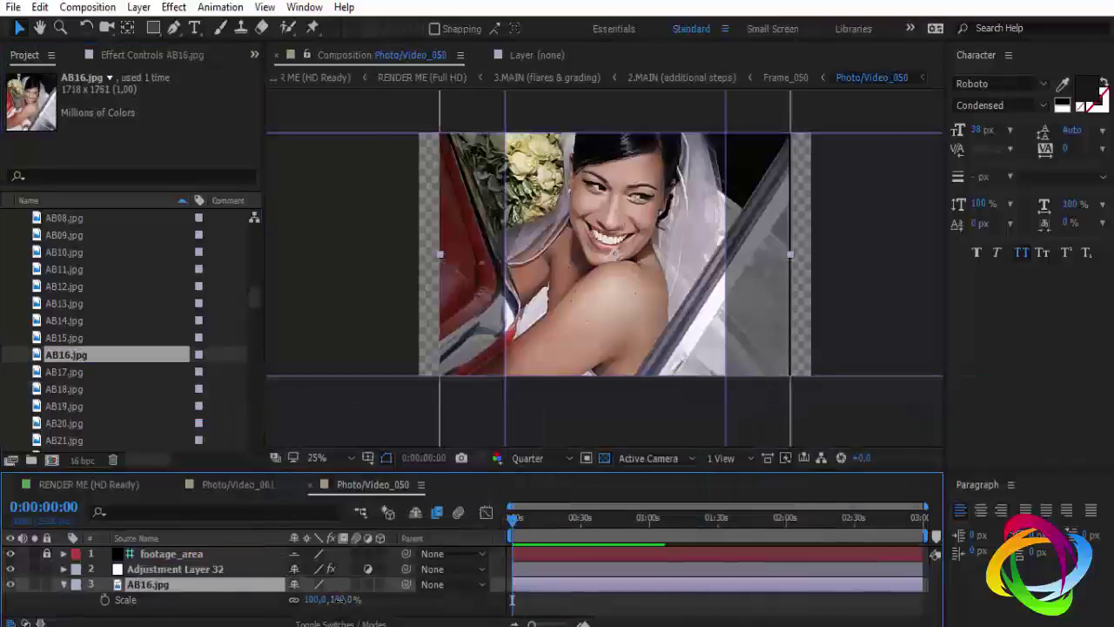
{"action": "left_click_drag", "start_coordinate": [344, 599], "coordinate": [322, 599]}
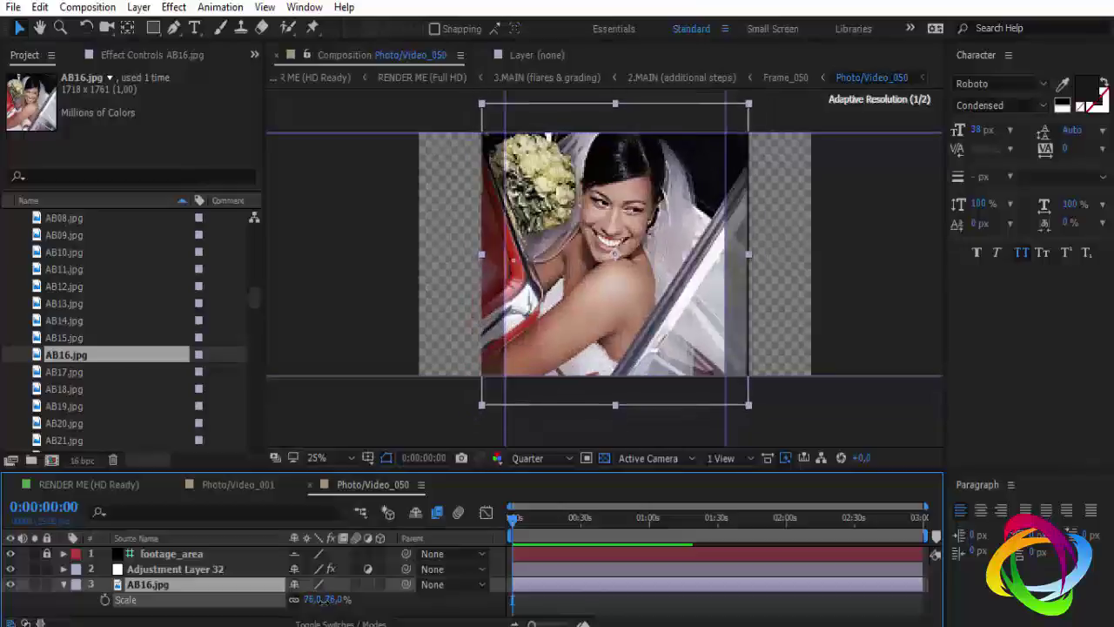
{"action": "left_click_drag", "start_coordinate": [608, 261], "coordinate": [605, 267]}
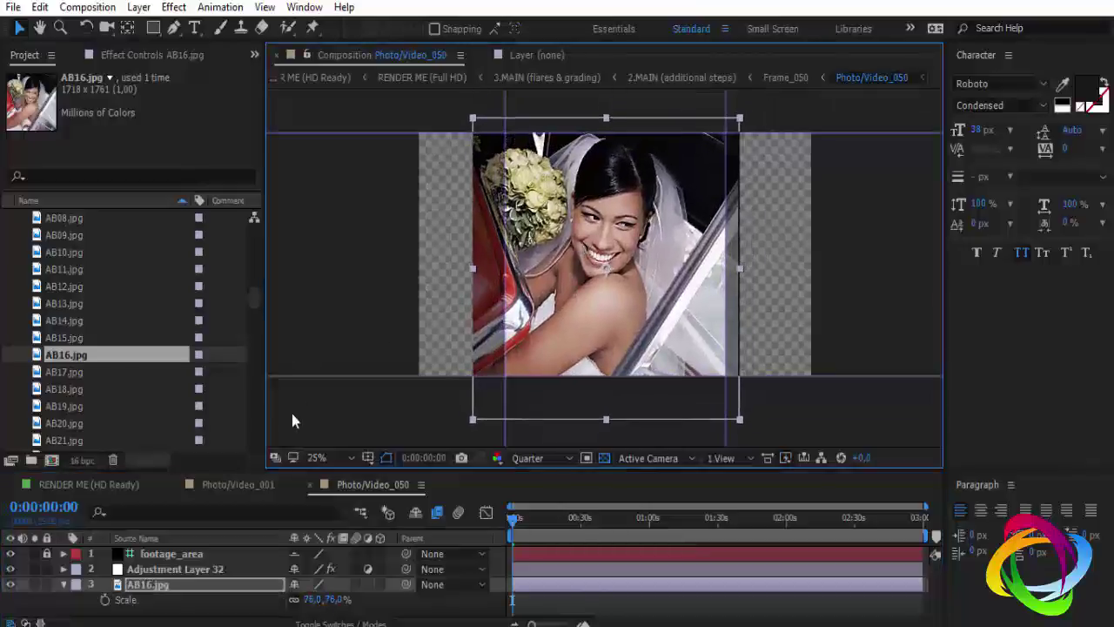
{"action": "left_click", "coordinate": [310, 487]}
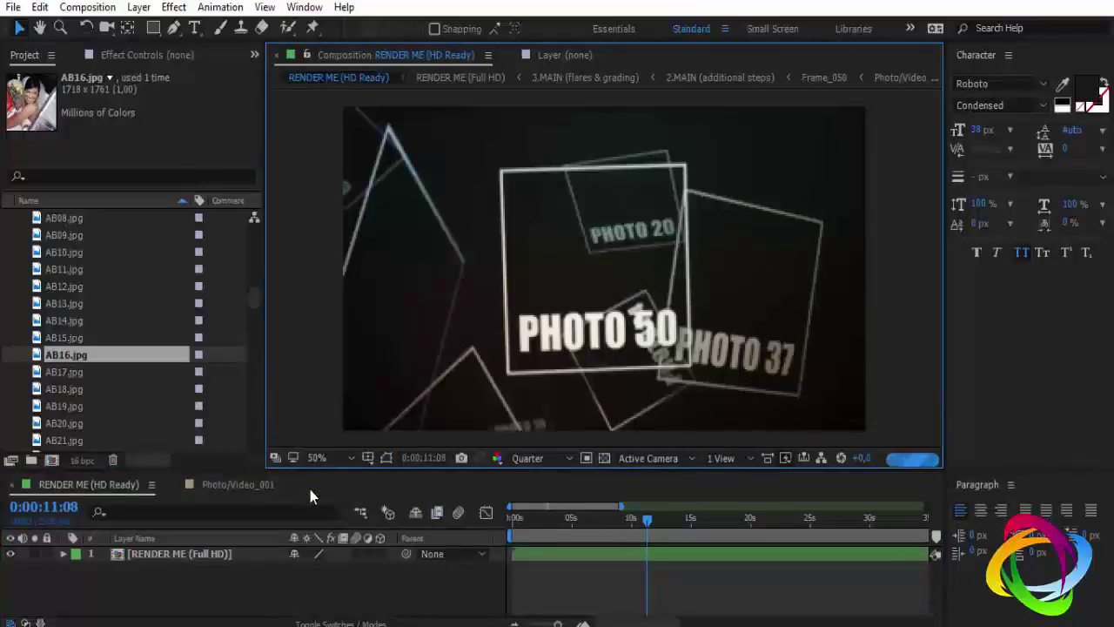
{"action": "left_click", "coordinate": [520, 520]}
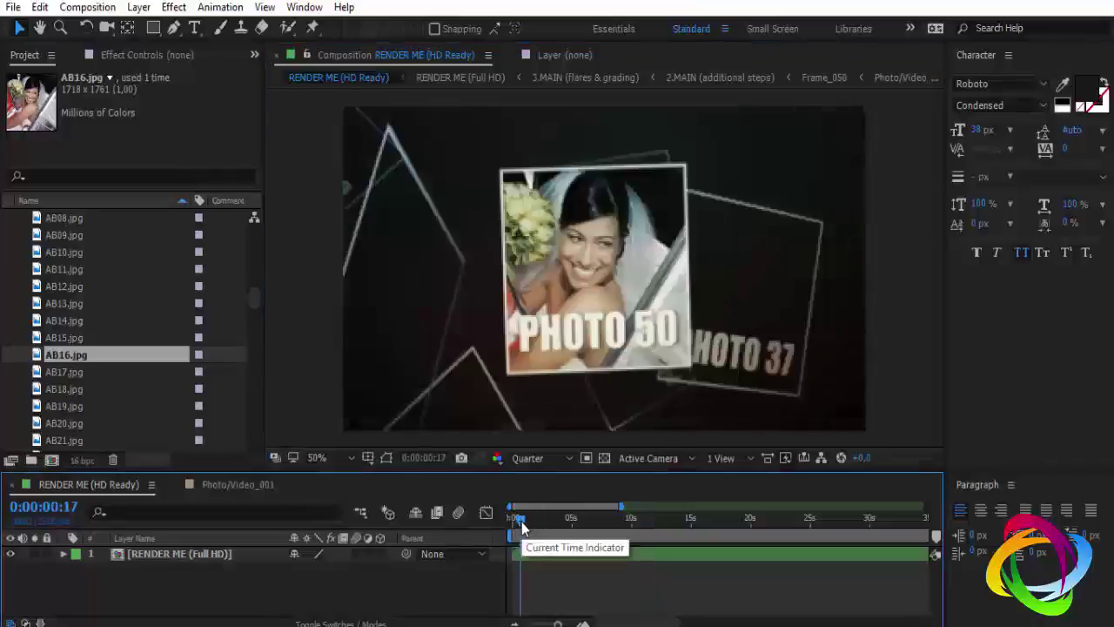
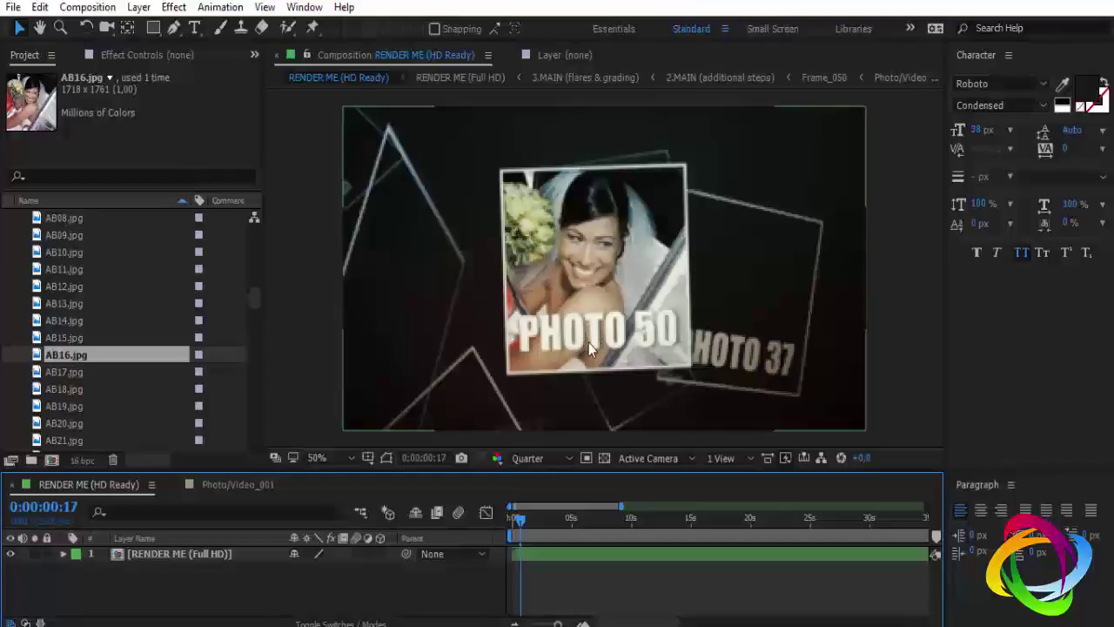
In Photo/Video_001, move 4.jpg above sharpness, compare with RENDER ME (HD Ready), then move it back below
{"action": "left_click", "coordinate": [239, 487]}
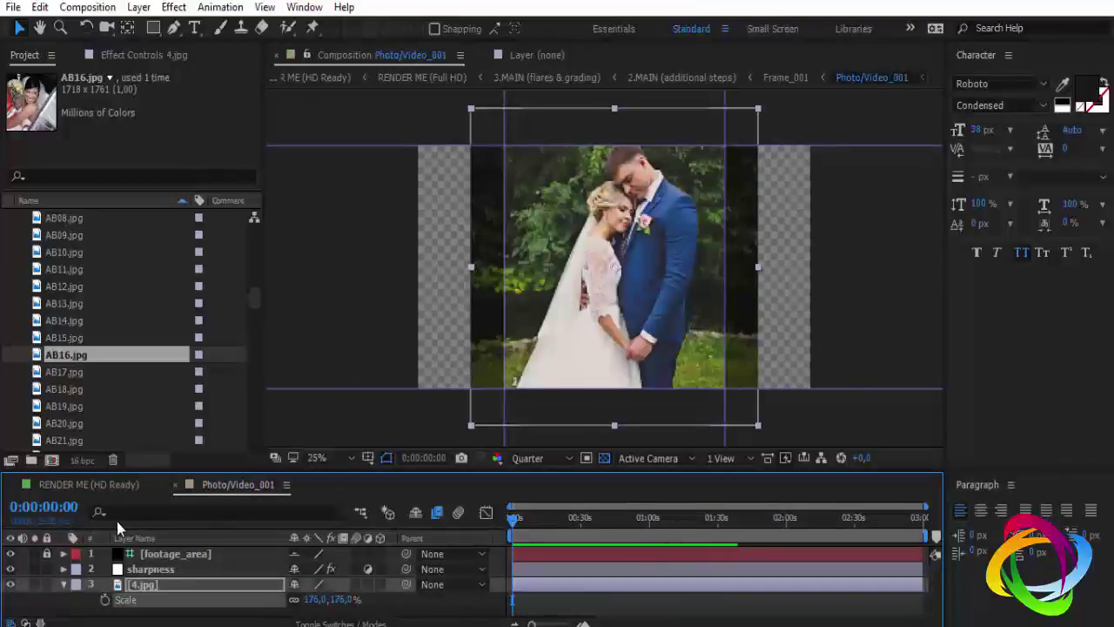
{"action": "left_click_drag", "start_coordinate": [184, 589], "coordinate": [181, 570]}
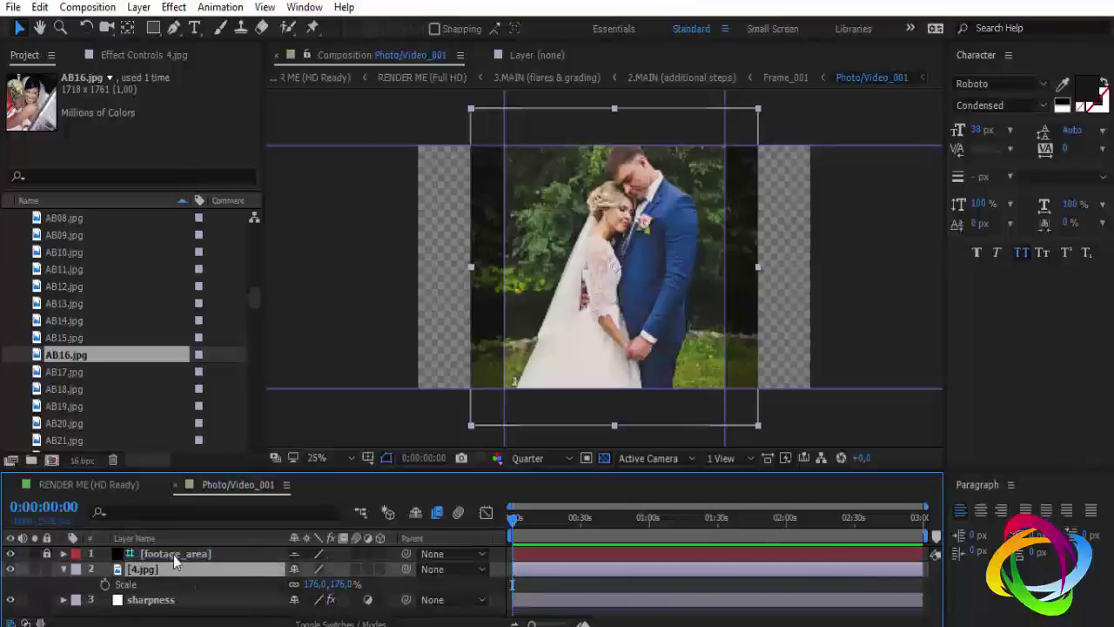
{"action": "left_click", "coordinate": [111, 486]}
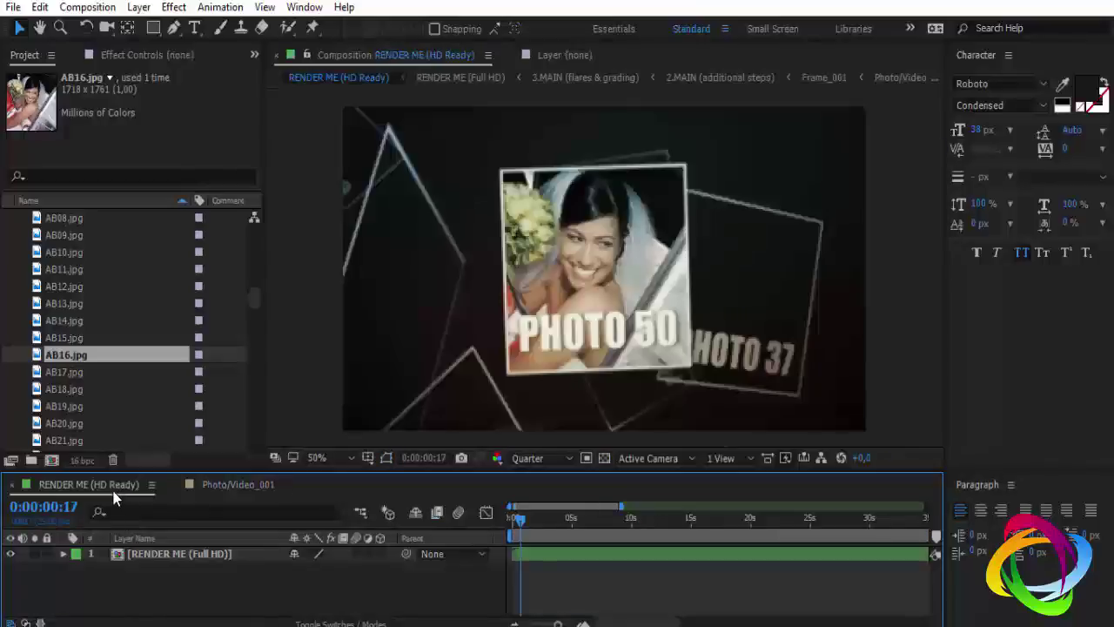
{"action": "left_click", "coordinate": [224, 485]}
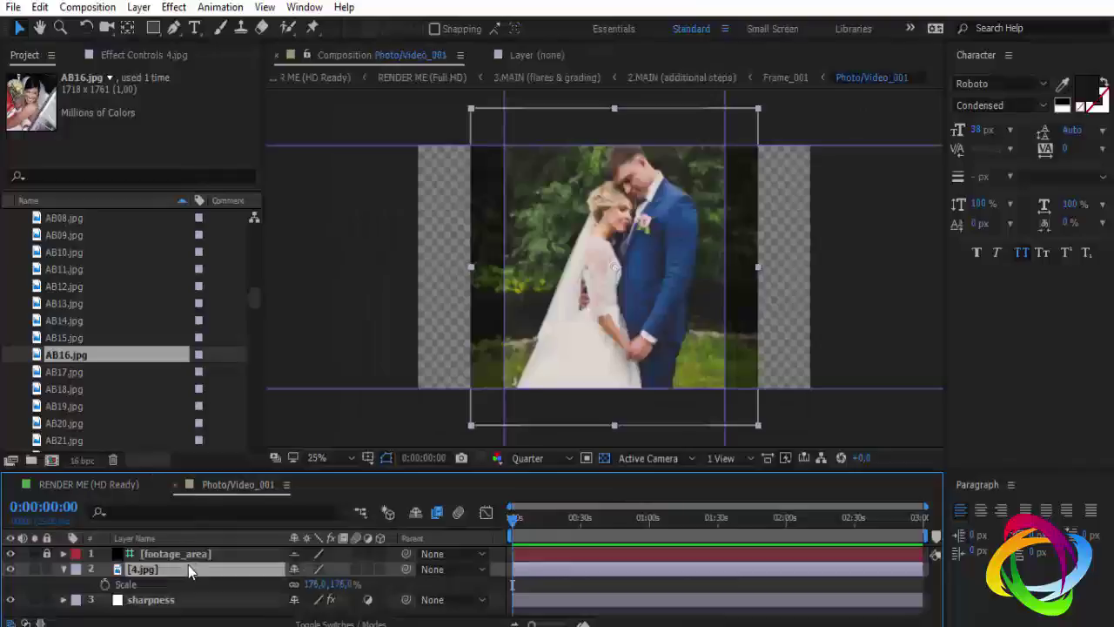
{"action": "left_click_drag", "start_coordinate": [188, 566], "coordinate": [186, 610]}
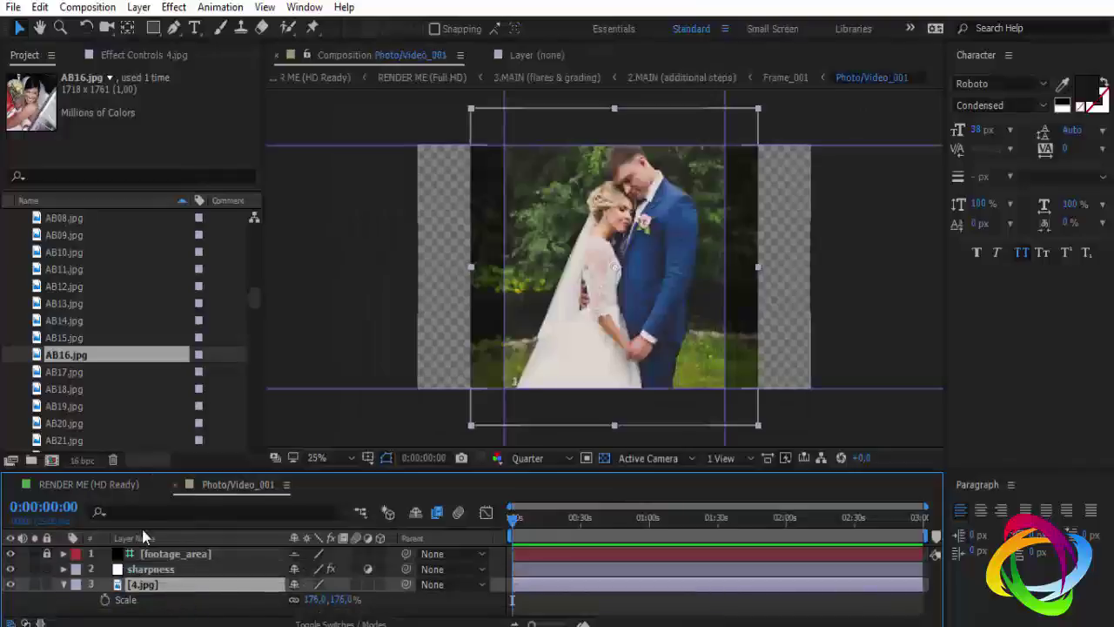
Compare RENDER ME (HD Ready) with Photo/Video_001 again, then close Photo/Video_001
{"action": "left_click", "coordinate": [111, 487]}
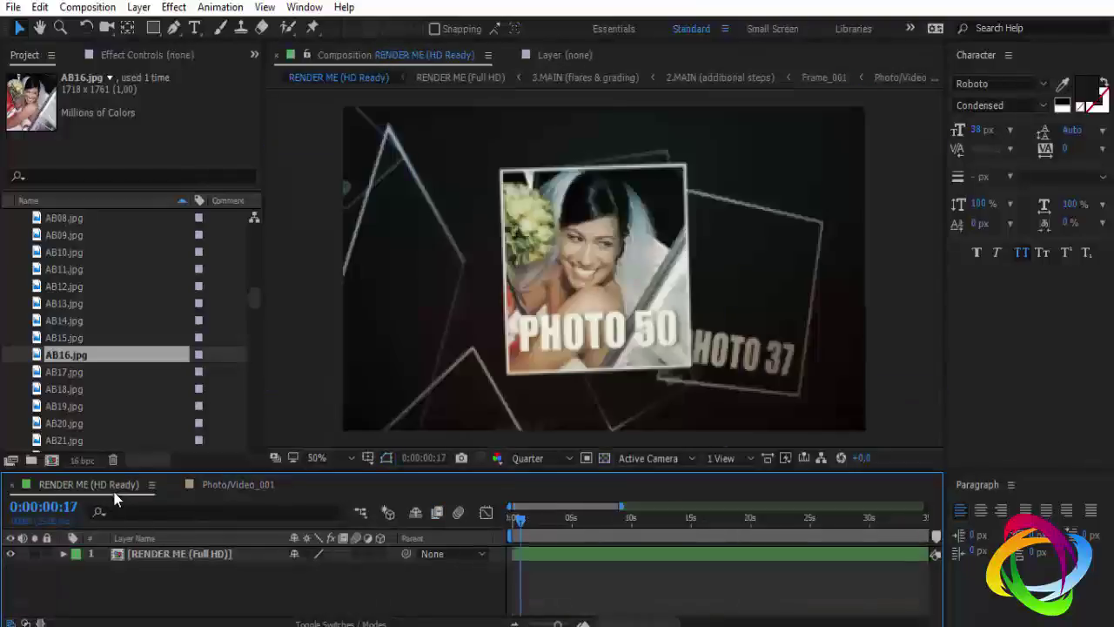
{"action": "left_click", "coordinate": [223, 487]}
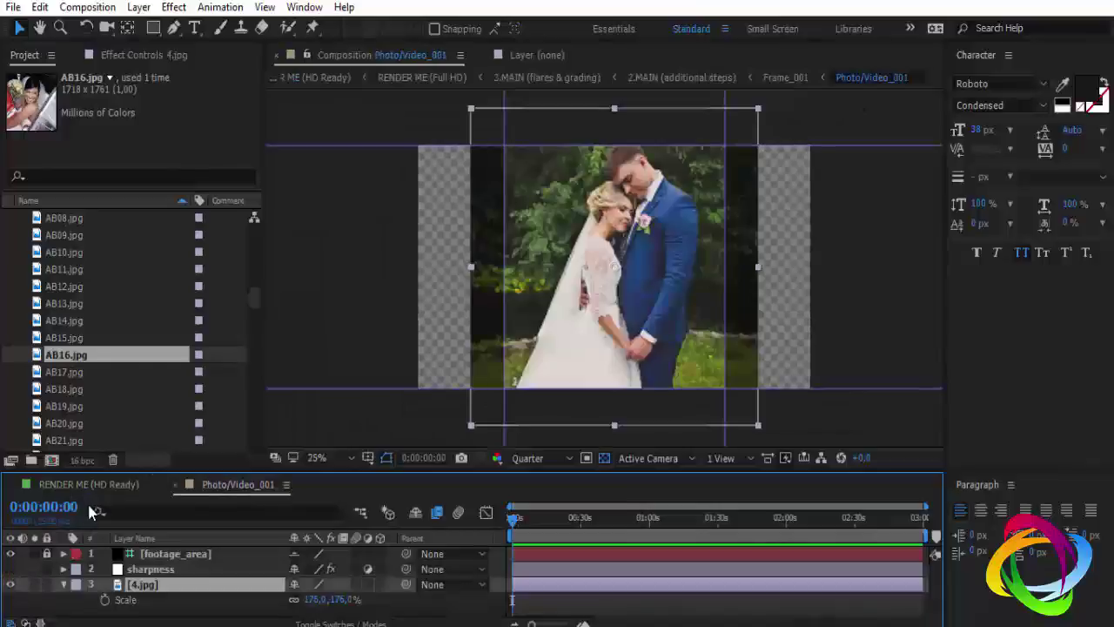
{"action": "left_click", "coordinate": [89, 488]}
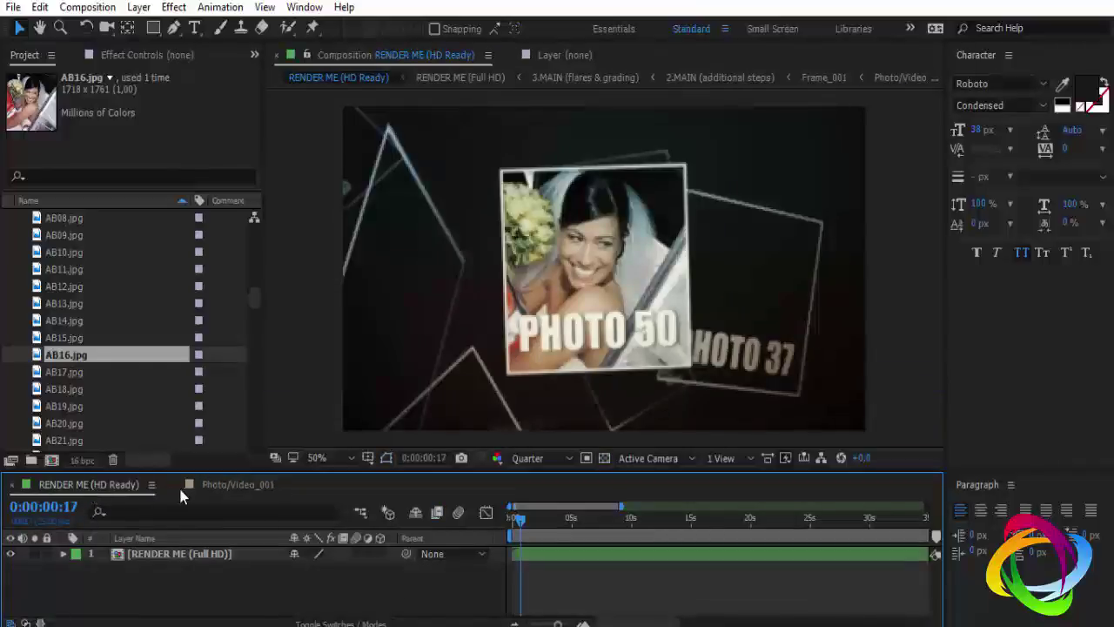
{"action": "left_click", "coordinate": [235, 485]}
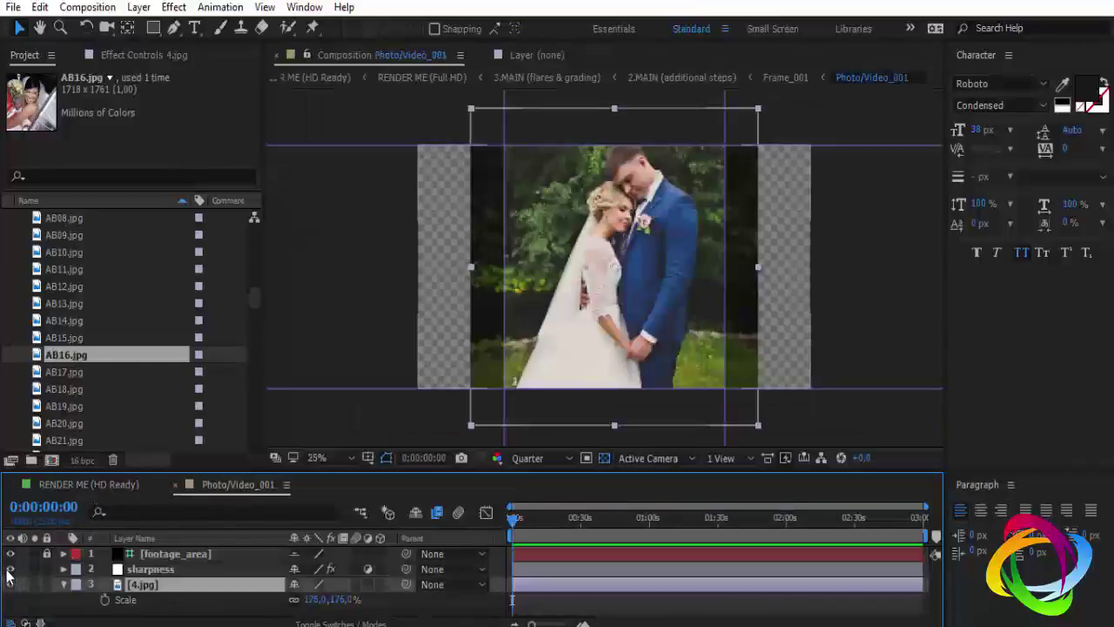
{"action": "left_click", "coordinate": [175, 486]}
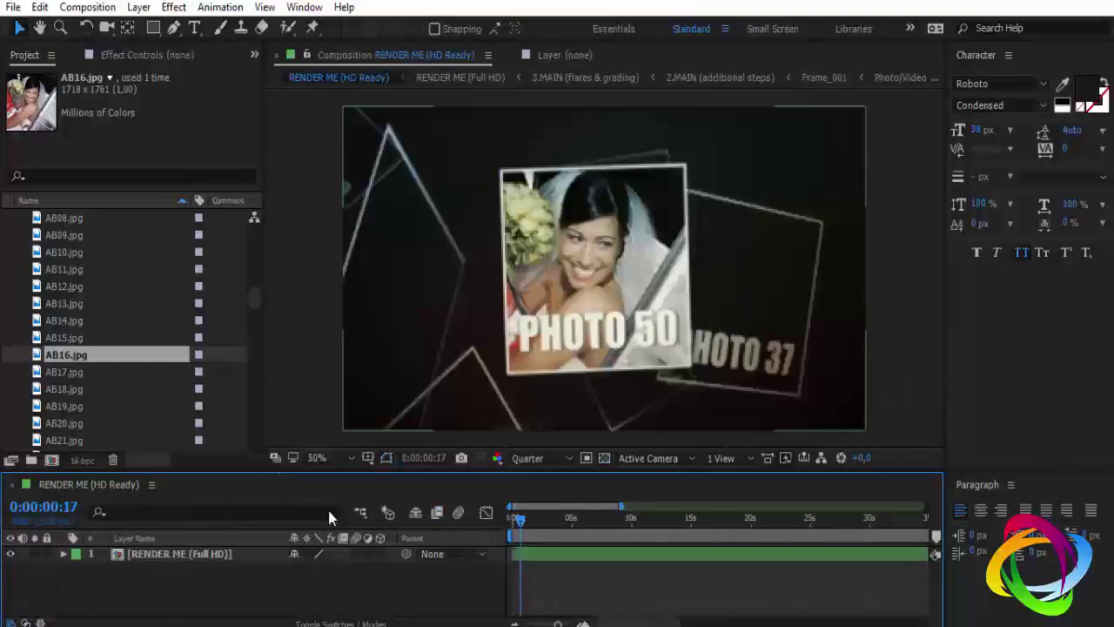
From RENDER ME (HD Ready), open the nested RENDER ME (Full HD) precomp layer
{"action": "scroll", "coordinate": [67, 384], "scroll_direction": "up", "scroll_amount": 10}
{"action": "scroll", "coordinate": [68, 330], "scroll_direction": "down", "scroll_amount": 10}
{"action": "scroll", "coordinate": [70, 335], "scroll_direction": "down", "scroll_amount": 5}
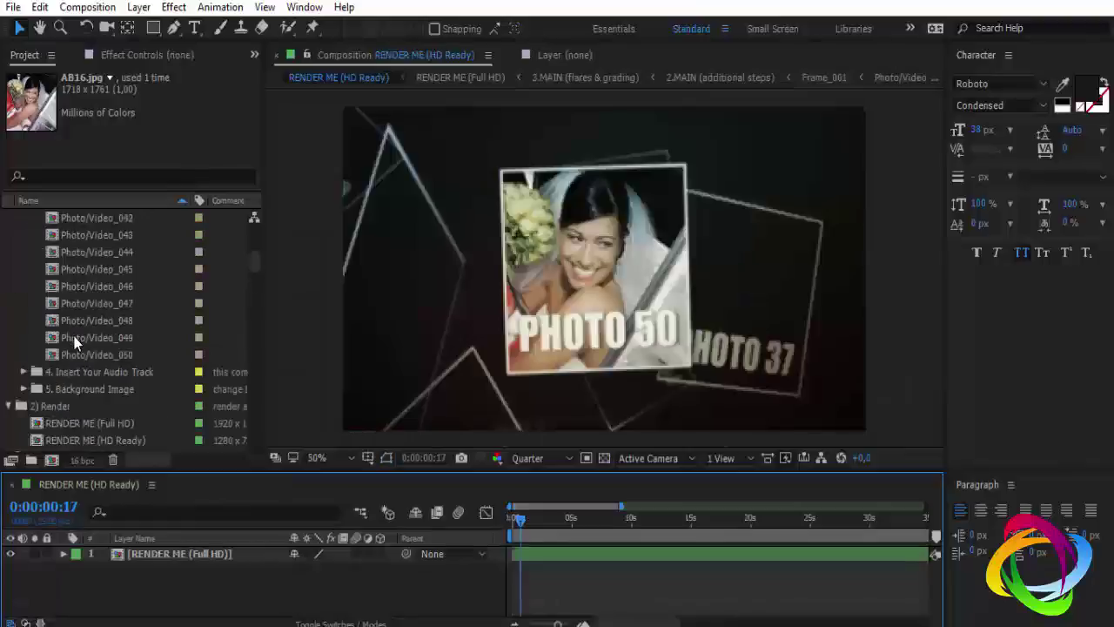
{"action": "scroll", "coordinate": [74, 342], "scroll_direction": "up", "scroll_amount": 2}
{"action": "scroll", "coordinate": [74, 342], "scroll_direction": "down", "scroll_amount": 3}
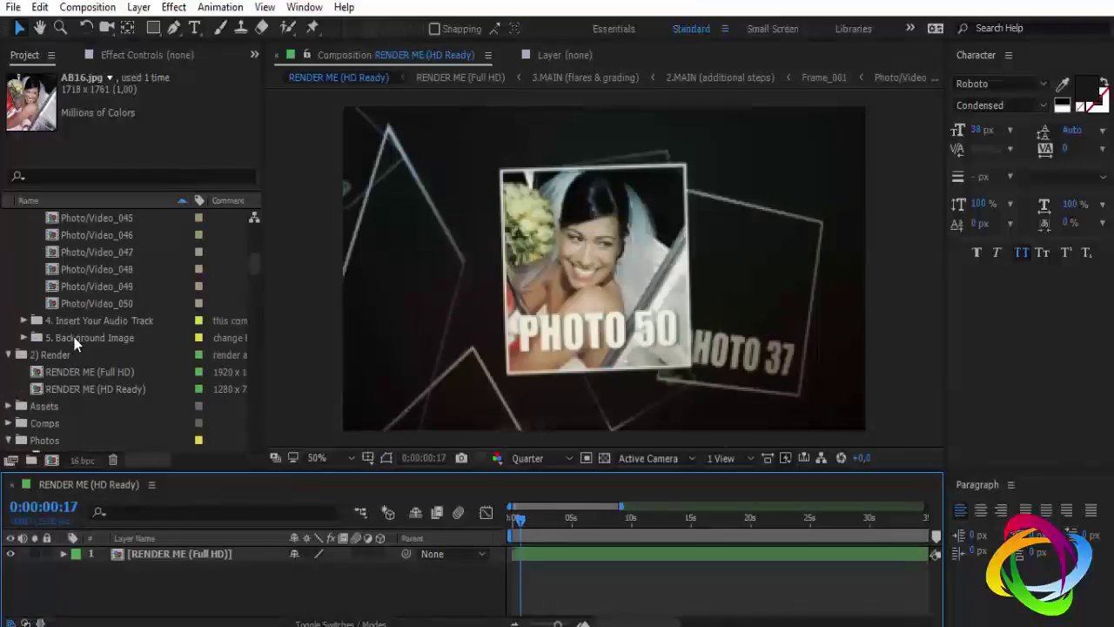
{"action": "left_click", "coordinate": [25, 337]}
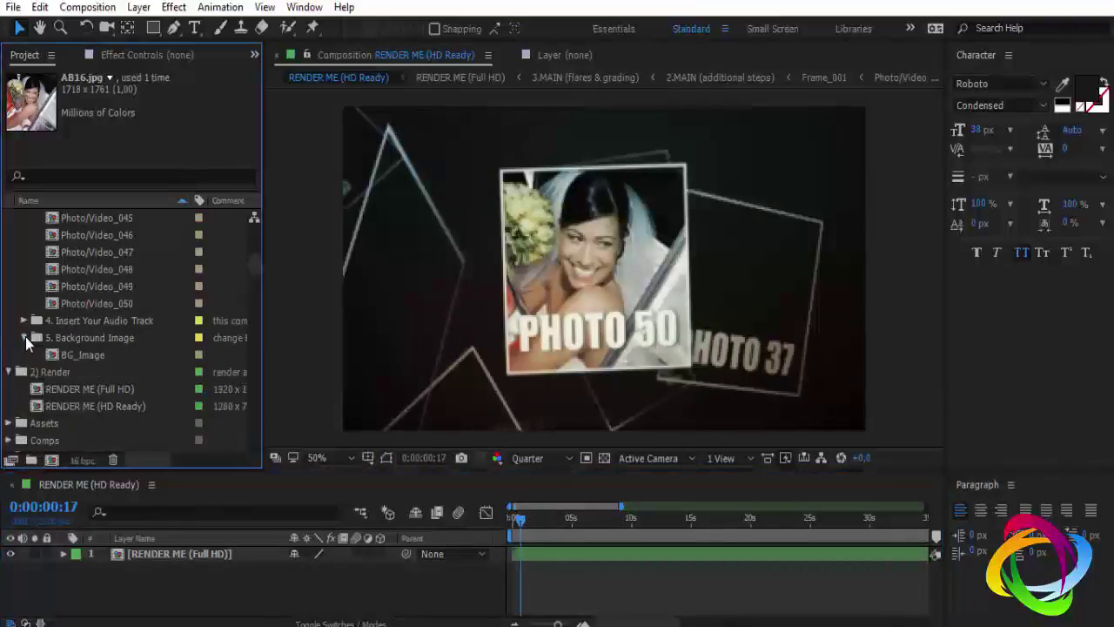
{"action": "left_click", "coordinate": [25, 338]}
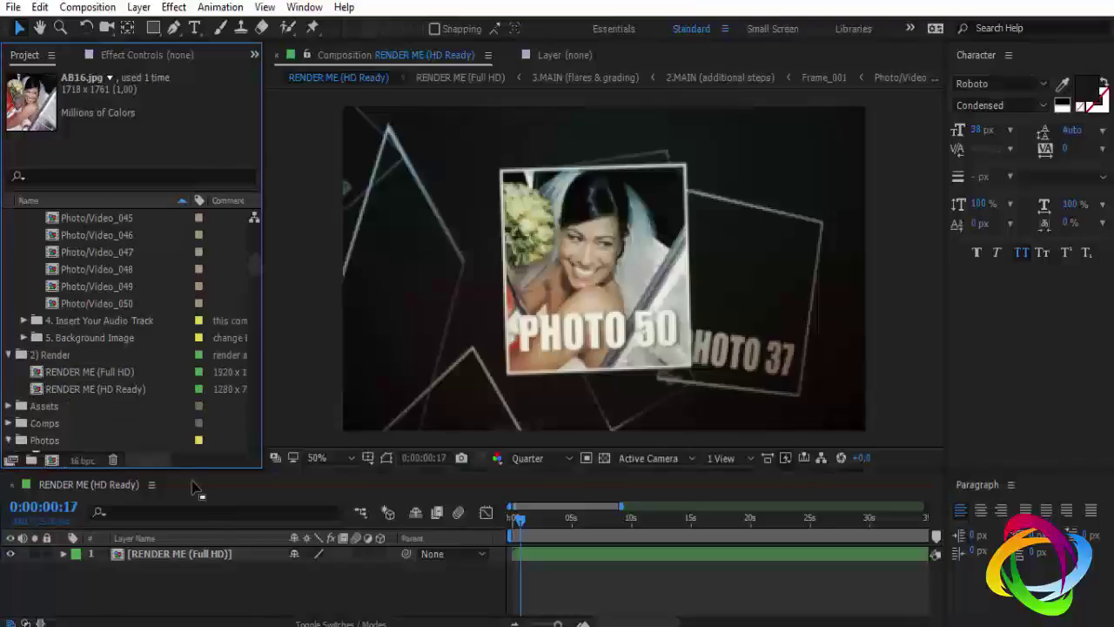
{"action": "left_click", "coordinate": [118, 386]}
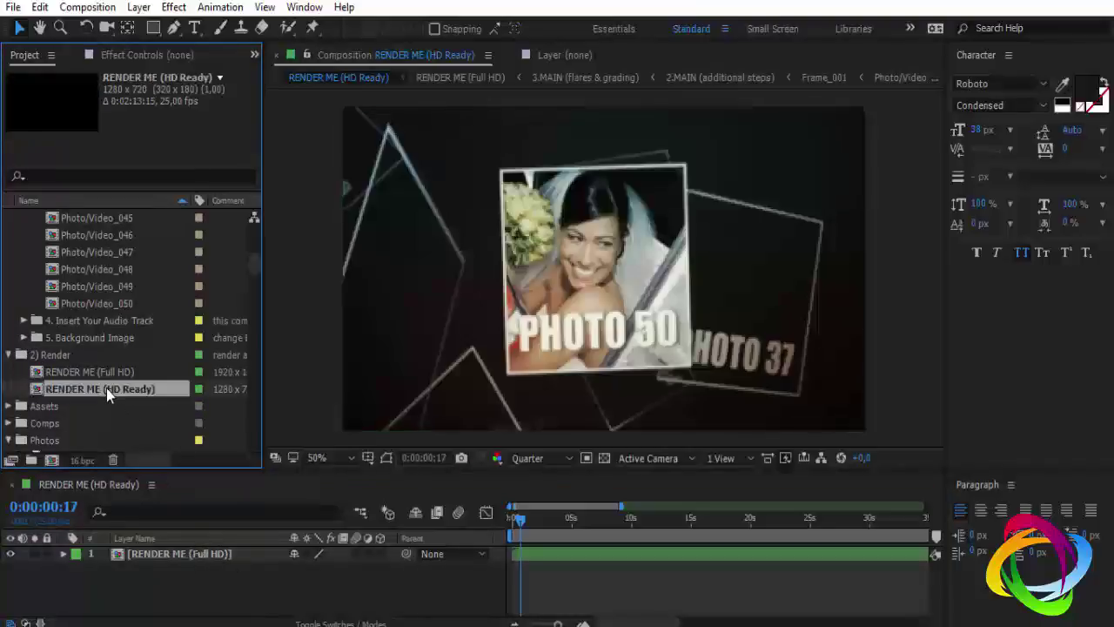
{"action": "left_click", "coordinate": [215, 554]}
{"action": "double_click", "coordinate": [215, 554]}
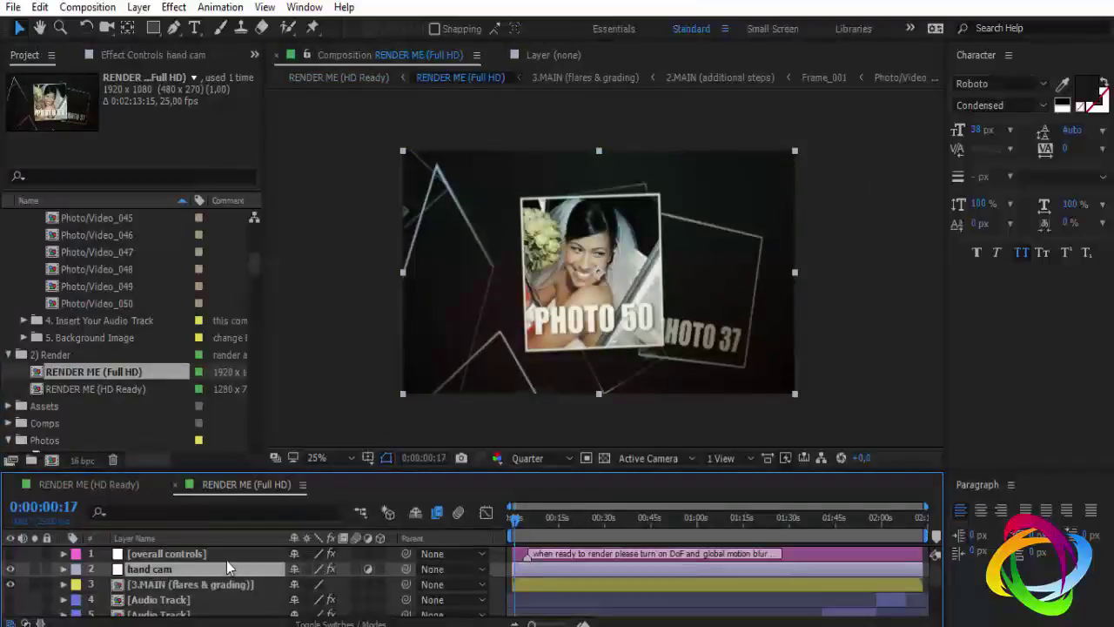
Check the empty Audio Track comp, then open the 3.MAIN (flares & grading) layer's composition
{"action": "scroll", "coordinate": [227, 560], "scroll_direction": "down", "scroll_amount": 3}
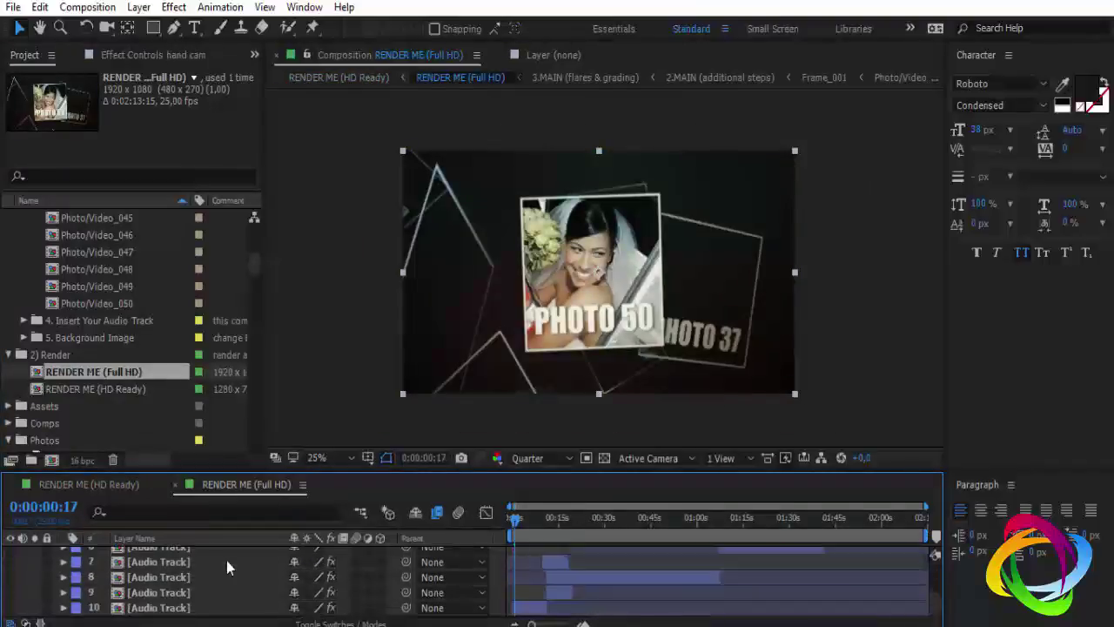
{"action": "left_click", "coordinate": [171, 607]}
{"action": "scroll", "coordinate": [177, 600], "scroll_direction": "up", "scroll_amount": 3}
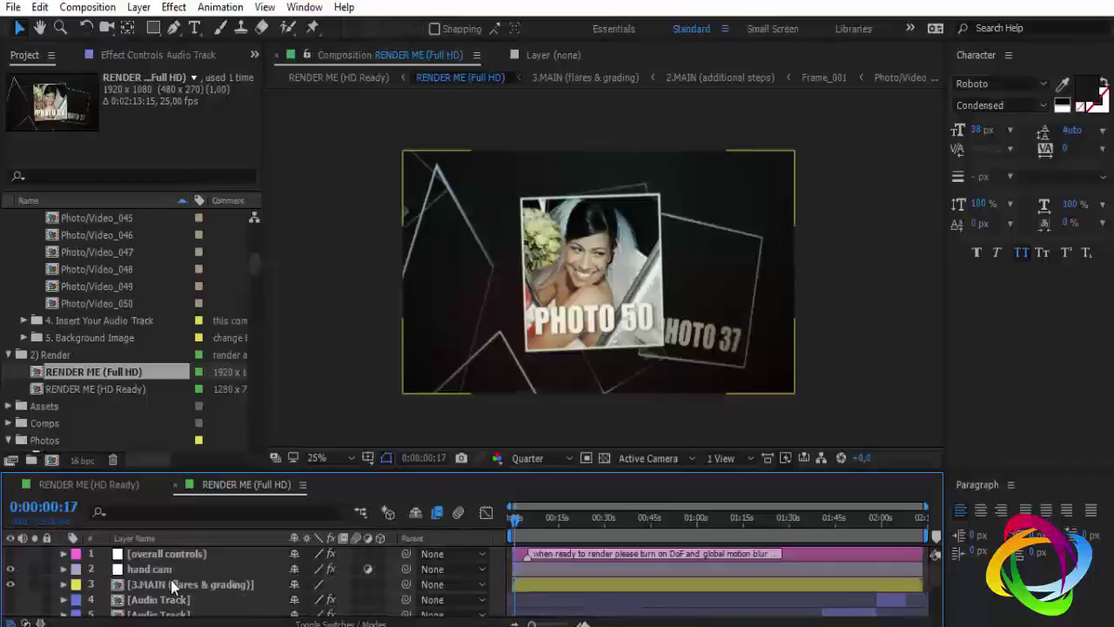
{"action": "scroll", "coordinate": [173, 583], "scroll_direction": "down", "scroll_amount": 3}
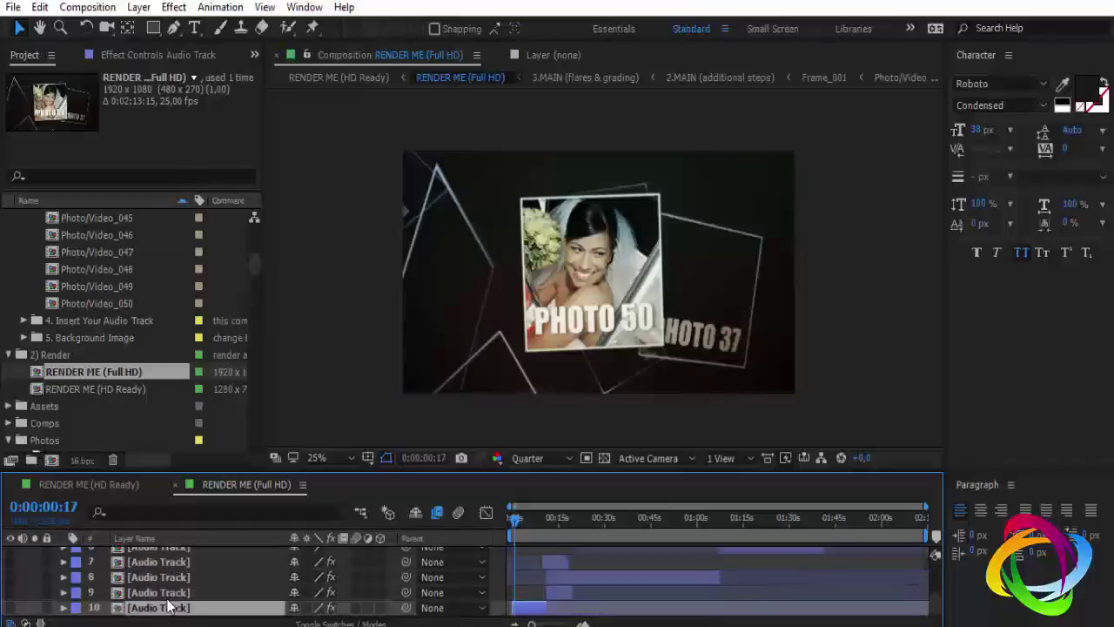
{"action": "scroll", "coordinate": [165, 587], "scroll_direction": "up", "scroll_amount": 3}
{"action": "left_click", "coordinate": [167, 585]}
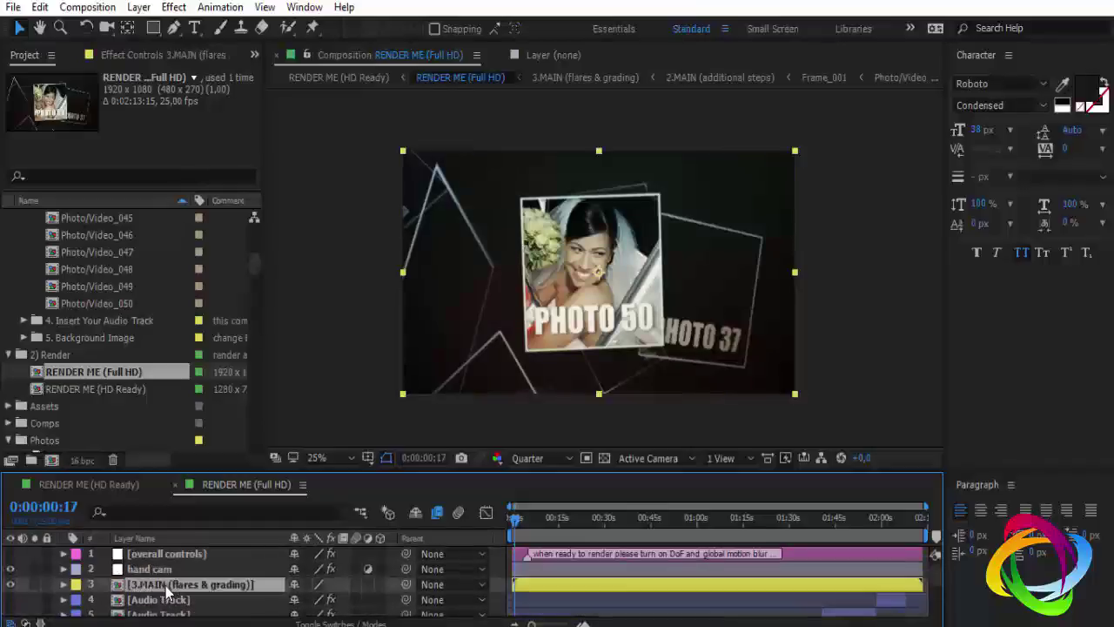
{"action": "scroll", "coordinate": [174, 588], "scroll_direction": "down", "scroll_amount": 3}
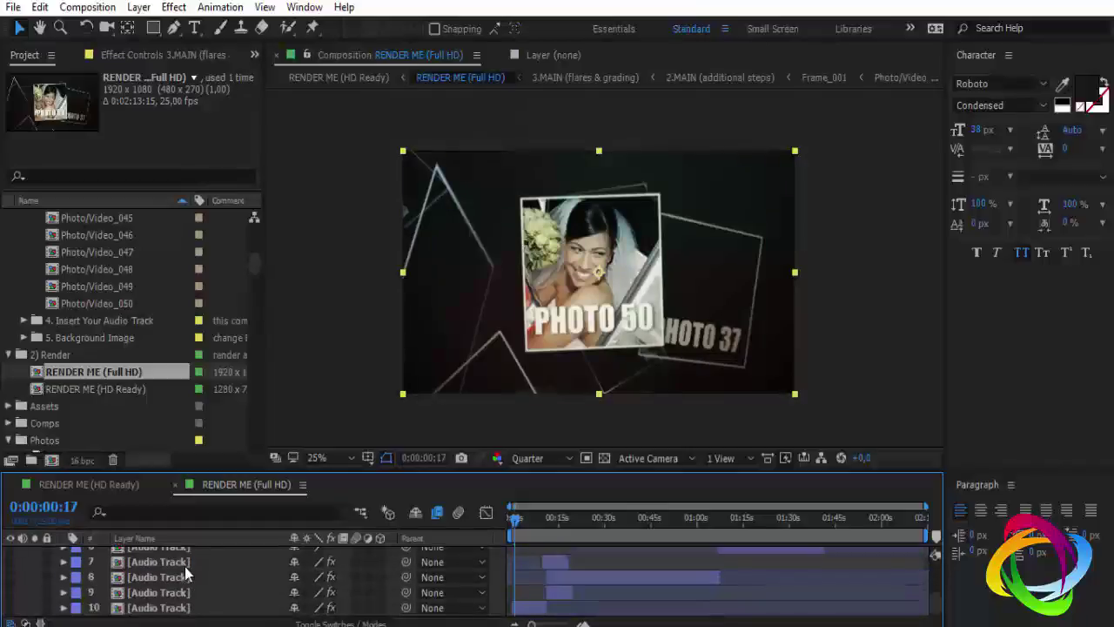
{"action": "left_click", "coordinate": [183, 615]}
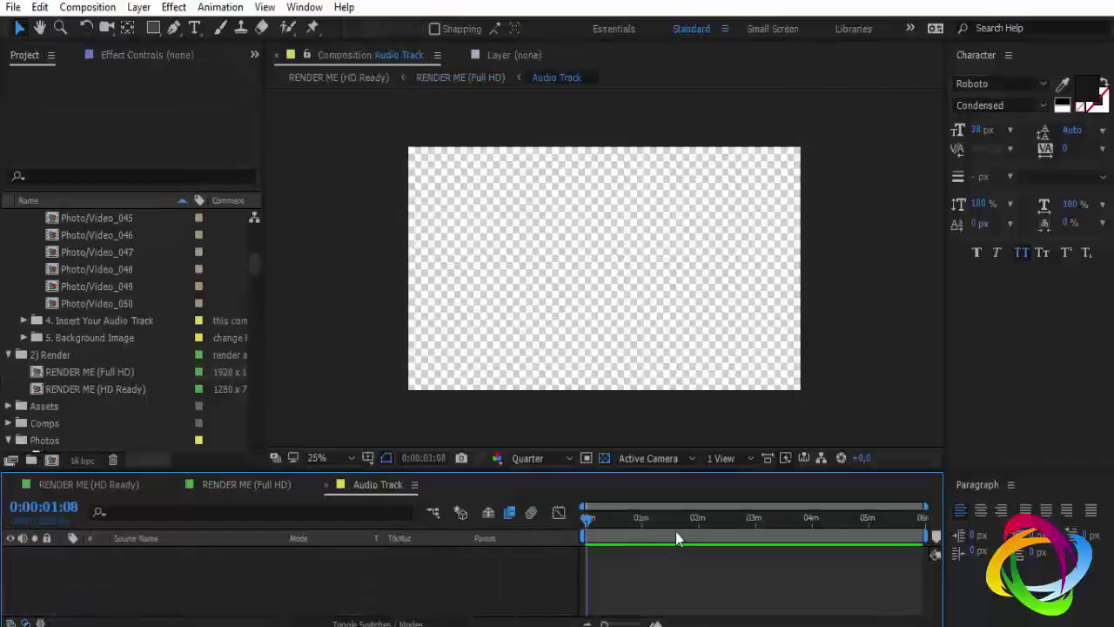
{"action": "left_click", "coordinate": [325, 485]}
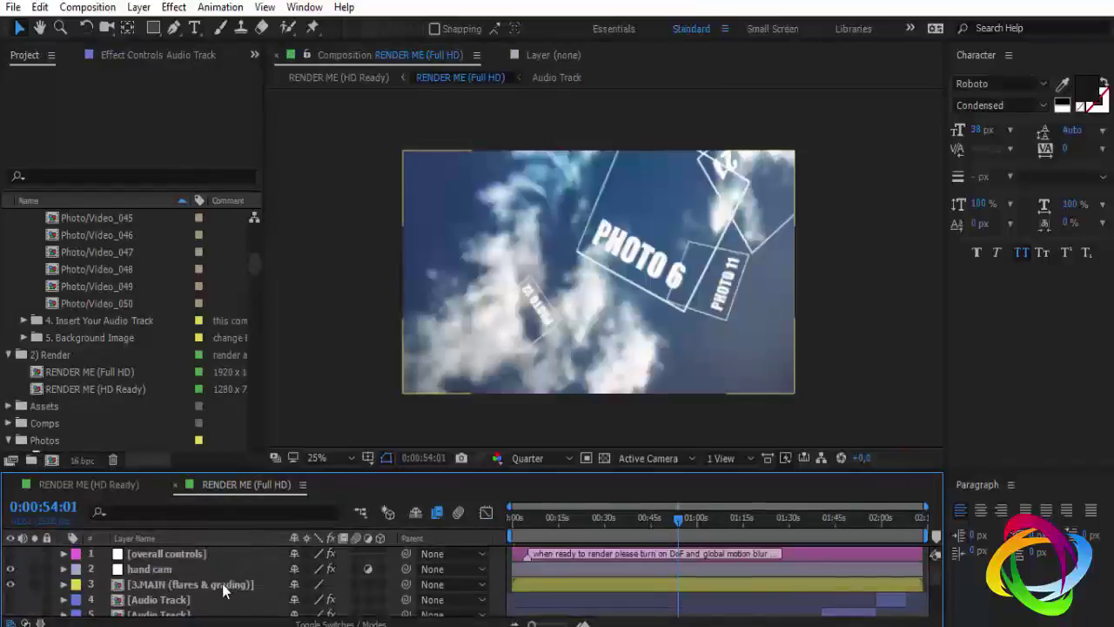
{"action": "double_click", "coordinate": [222, 584]}
Set the time to 0:00:15:03 and open the 2.MAIN (additional steps) composition
{"action": "left_click", "coordinate": [557, 517]}
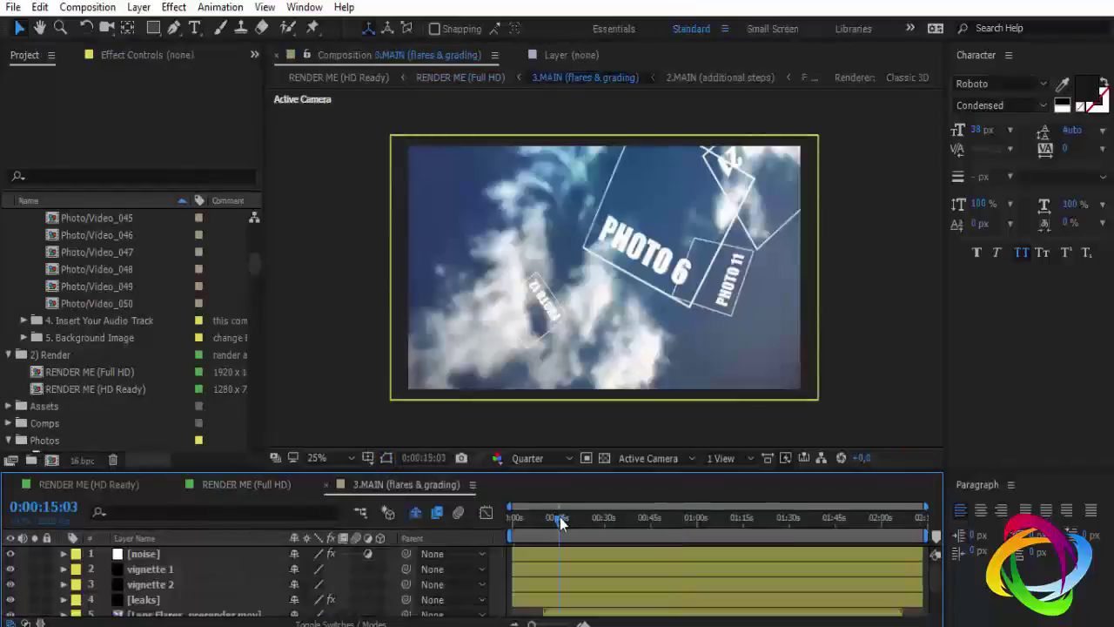
{"action": "scroll", "coordinate": [175, 533], "scroll_direction": "down", "scroll_amount": 2}
{"action": "double_click", "coordinate": [223, 607]}
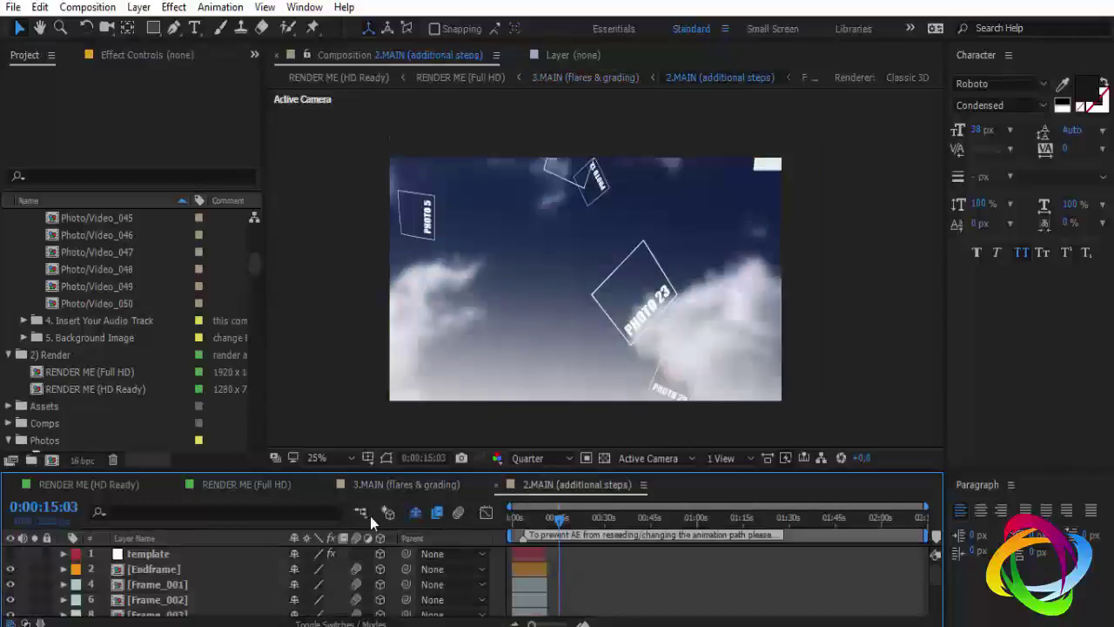
{"action": "scroll", "coordinate": [252, 561], "scroll_direction": "down", "scroll_amount": 5}
{"action": "scroll", "coordinate": [238, 563], "scroll_direction": "down", "scroll_amount": 5}
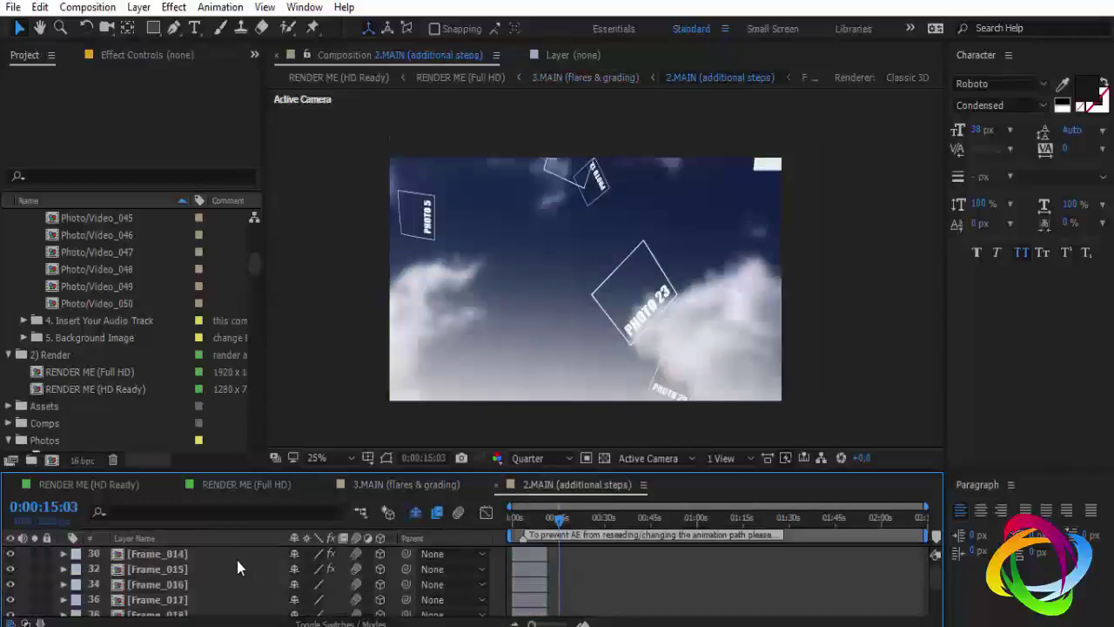
{"action": "scroll", "coordinate": [232, 547], "scroll_direction": "down", "scroll_amount": 5}
{"action": "scroll", "coordinate": [230, 544], "scroll_direction": "down", "scroll_amount": 5}
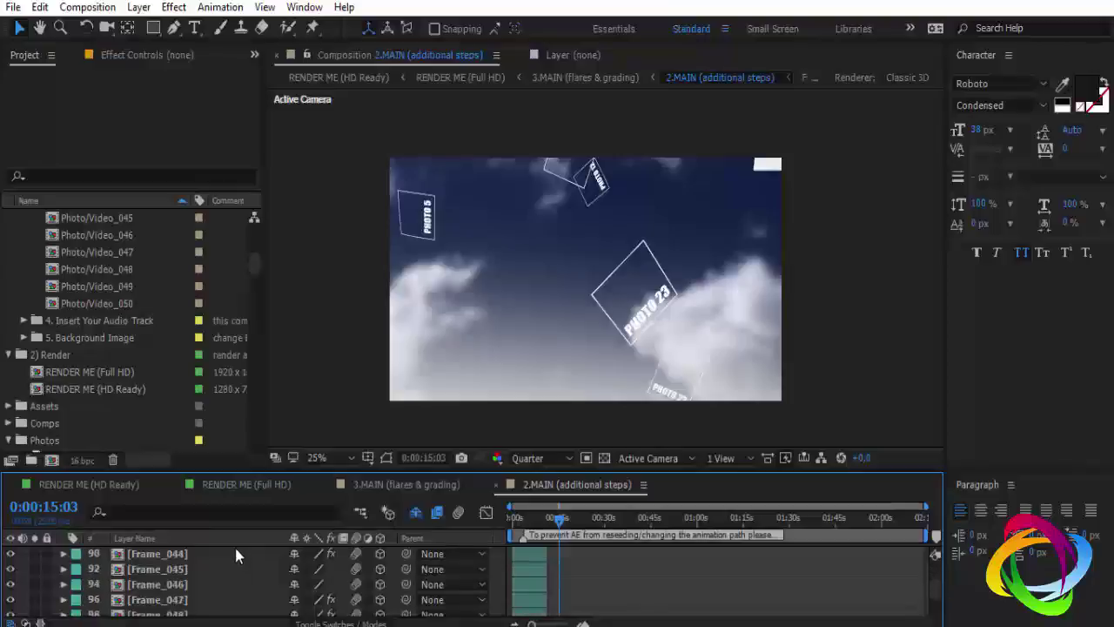
{"action": "scroll", "coordinate": [234, 544], "scroll_direction": "down", "scroll_amount": 5}
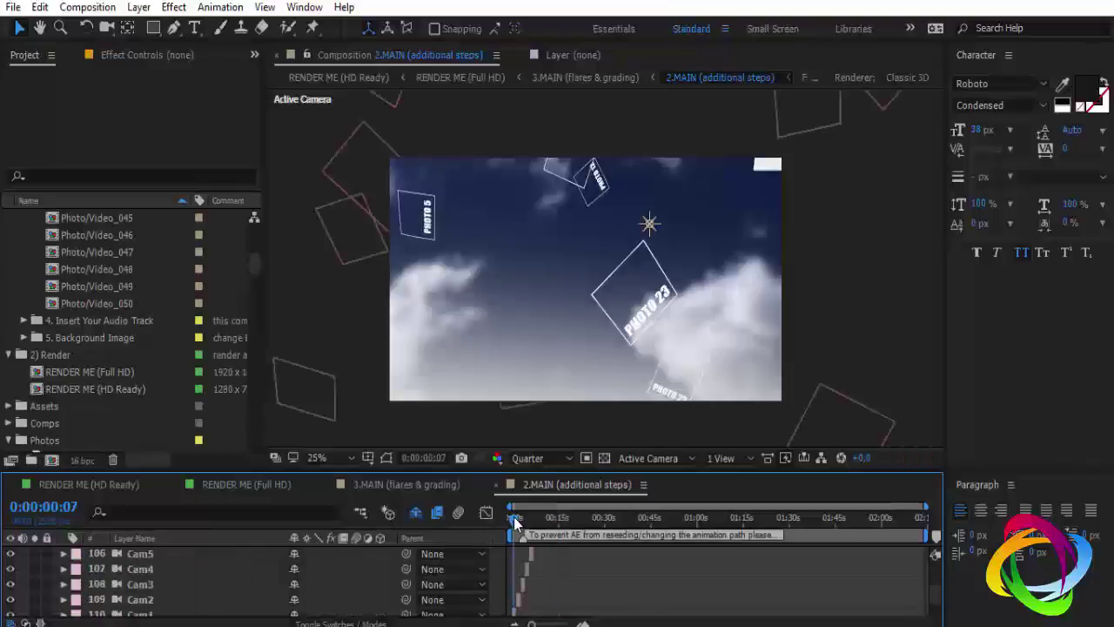
Move the time near the start and open layer 102, the Frame_050 precomp
{"action": "left_click_drag", "start_coordinate": [510, 520], "coordinate": [514, 519]}
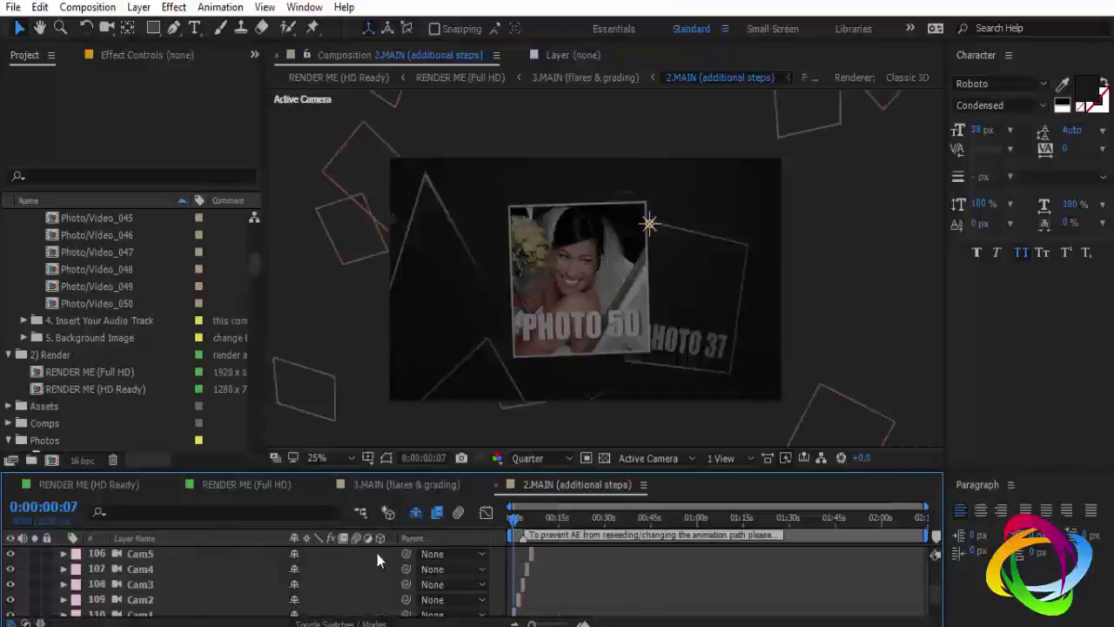
{"action": "scroll", "coordinate": [310, 570], "scroll_direction": "down", "scroll_amount": 1}
{"action": "scroll", "coordinate": [311, 566], "scroll_direction": "down", "scroll_amount": 5}
{"action": "scroll", "coordinate": [304, 566], "scroll_direction": "down", "scroll_amount": 1}
{"action": "scroll", "coordinate": [295, 567], "scroll_direction": "down", "scroll_amount": 1}
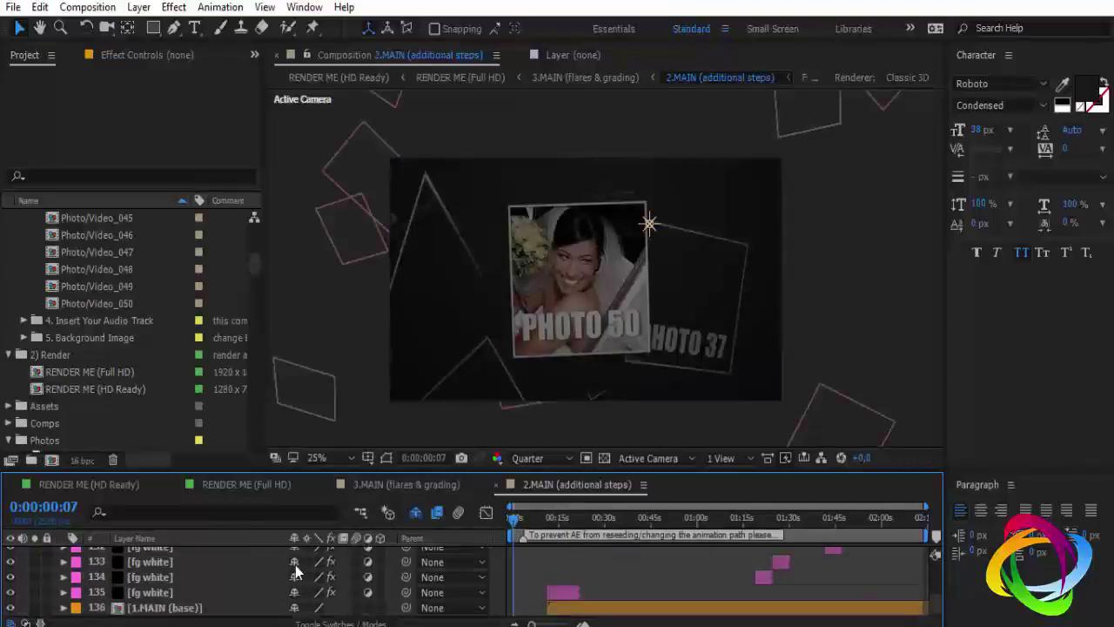
{"action": "scroll", "coordinate": [295, 566], "scroll_direction": "up", "scroll_amount": 2}
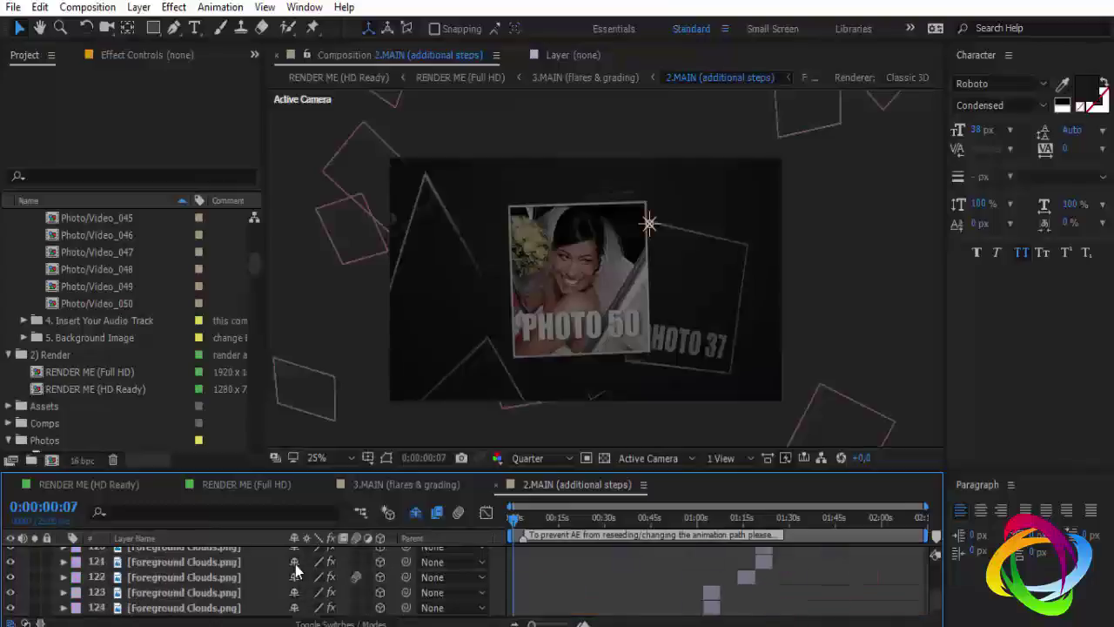
{"action": "scroll", "coordinate": [296, 568], "scroll_direction": "up", "scroll_amount": 2}
{"action": "left_click", "coordinate": [143, 592]}
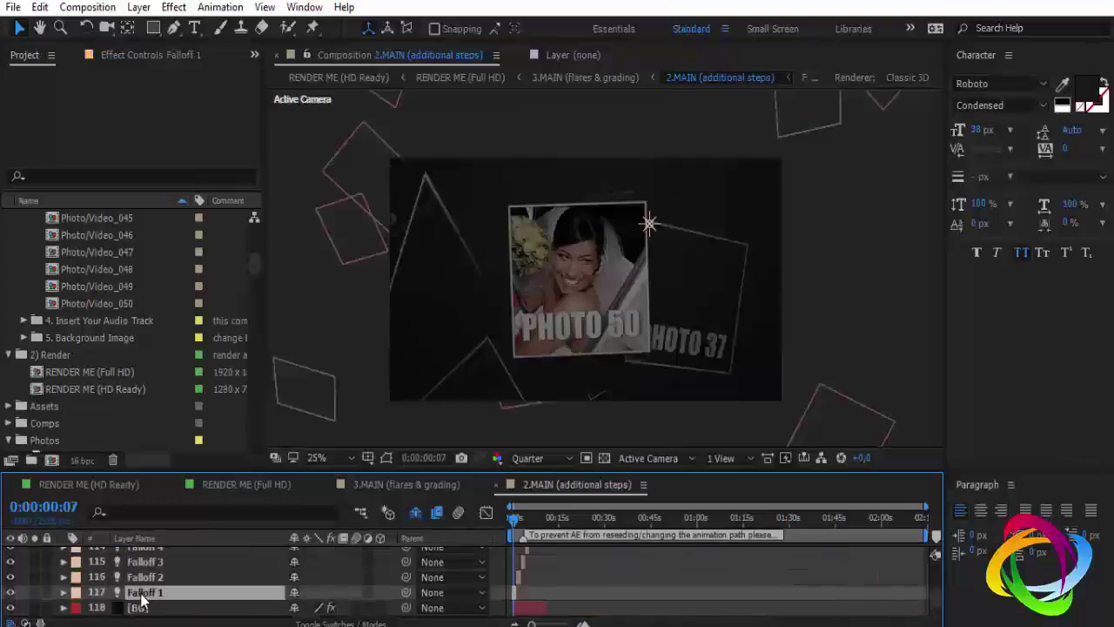
{"action": "scroll", "coordinate": [142, 596], "scroll_direction": "up", "scroll_amount": 3}
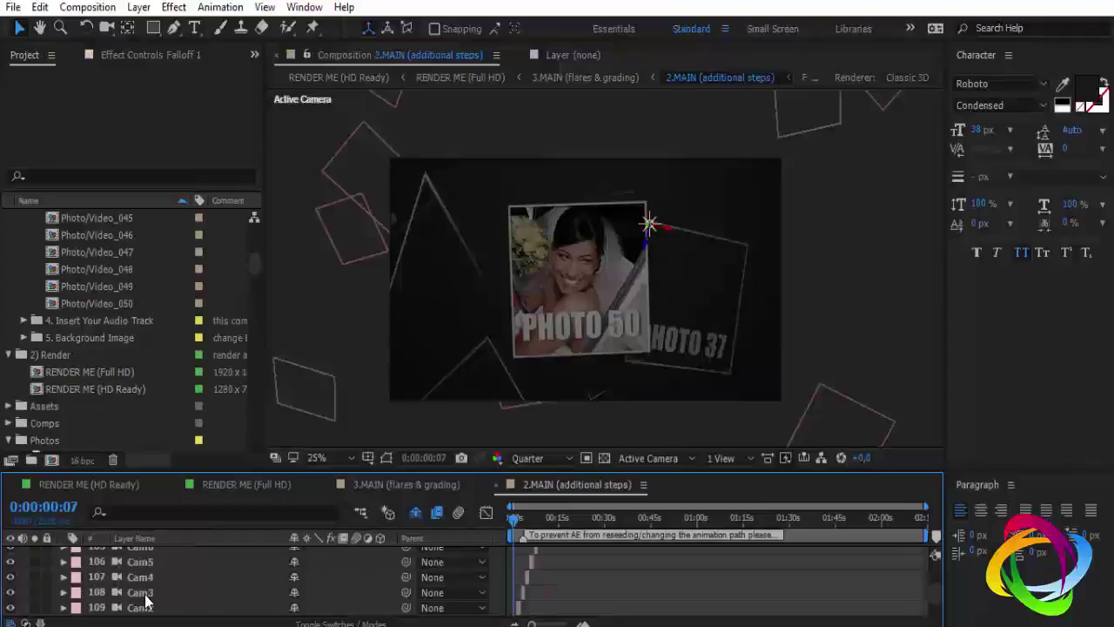
{"action": "scroll", "coordinate": [161, 601], "scroll_direction": "up", "scroll_amount": 3}
{"action": "scroll", "coordinate": [164, 601], "scroll_direction": "down", "scroll_amount": 2}
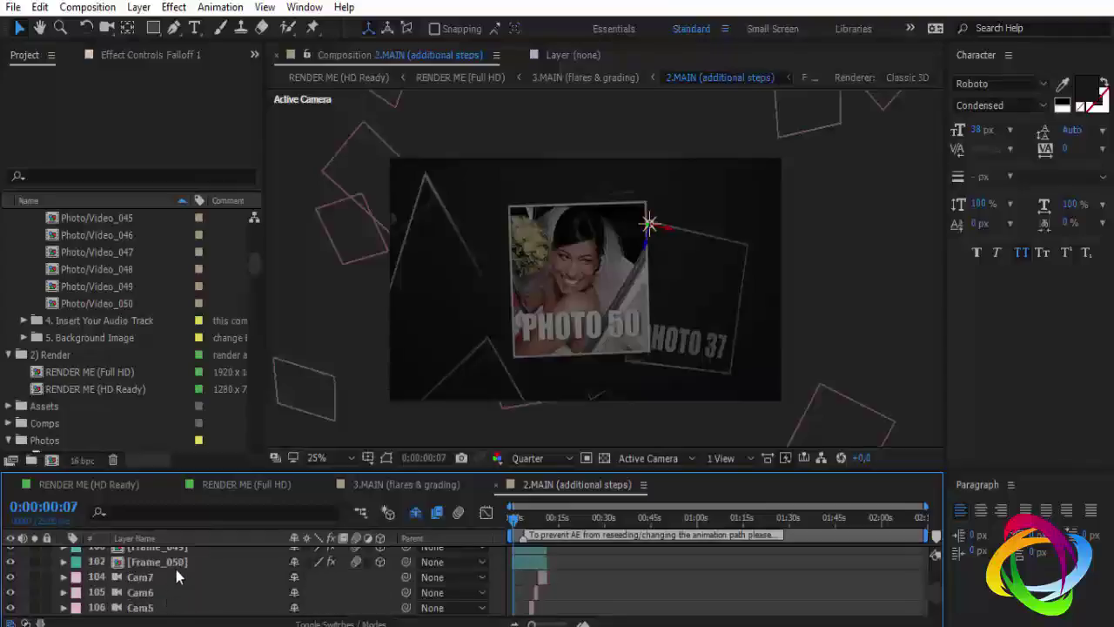
{"action": "left_click", "coordinate": [175, 563]}
{"action": "double_click", "coordinate": [176, 562]}
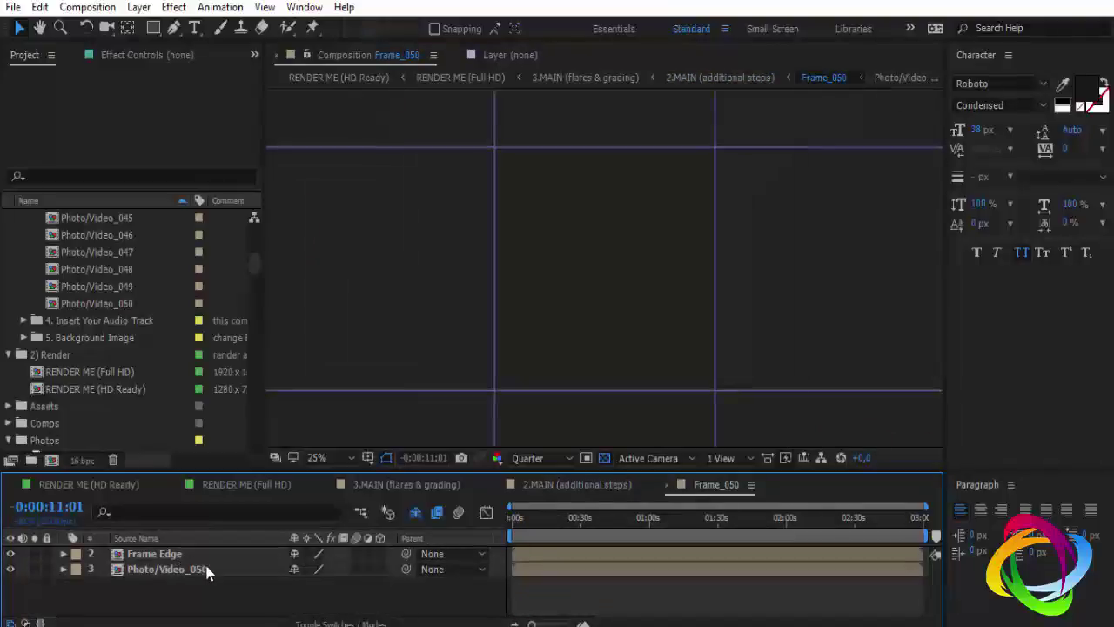
Jump to where photo 50 shows and look inside the Photo/Video_050 precomp
{"action": "left_click", "coordinate": [621, 517]}
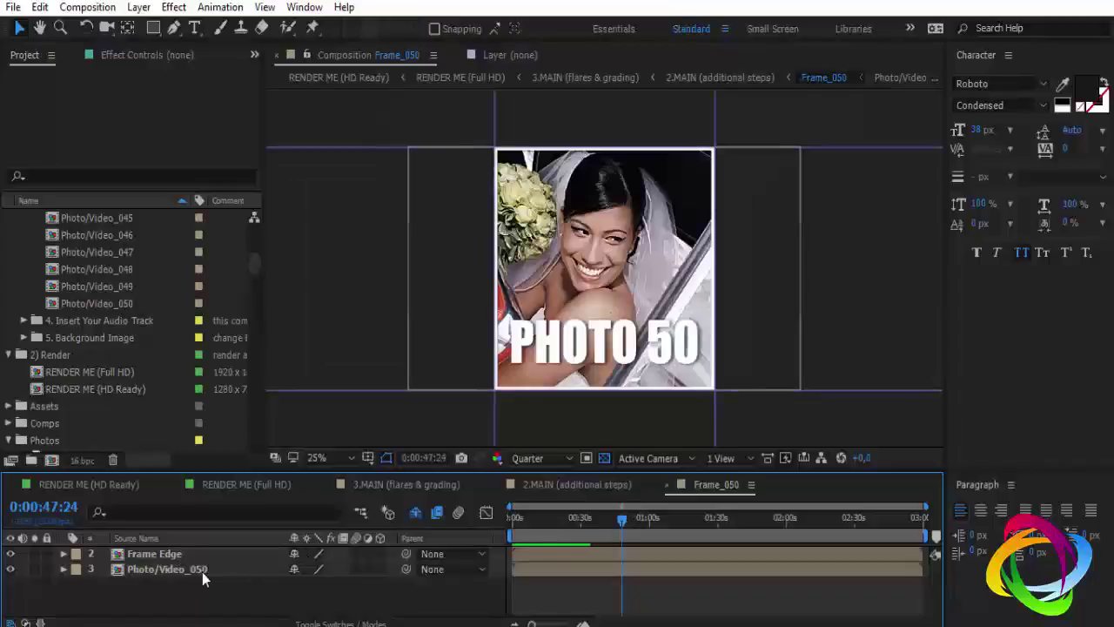
{"action": "double_click", "coordinate": [177, 570]}
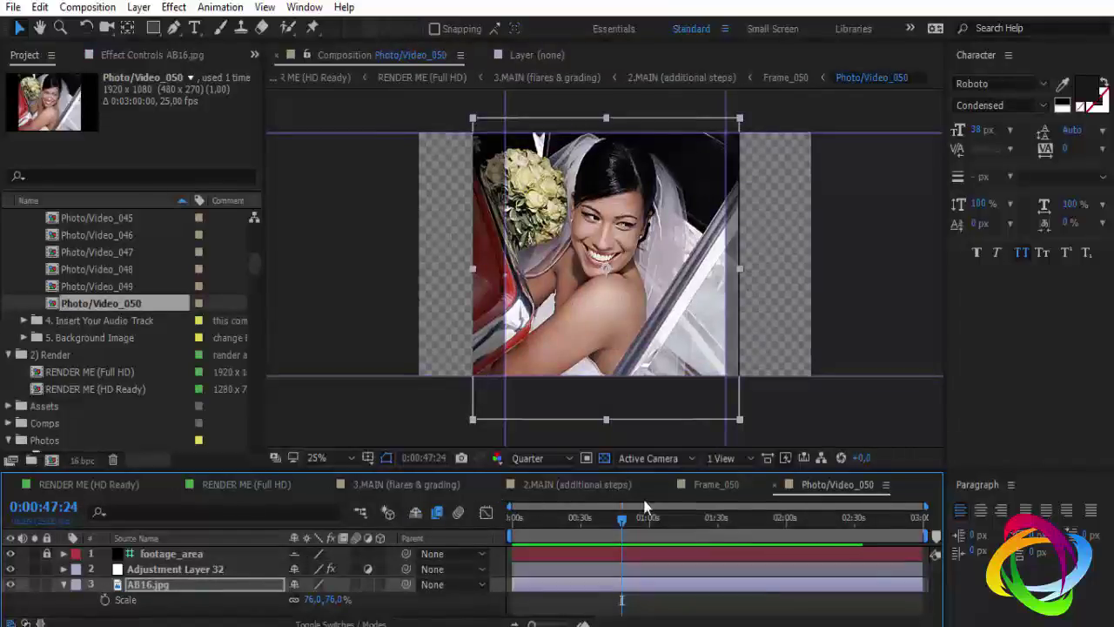
{"action": "left_click", "coordinate": [774, 485]}
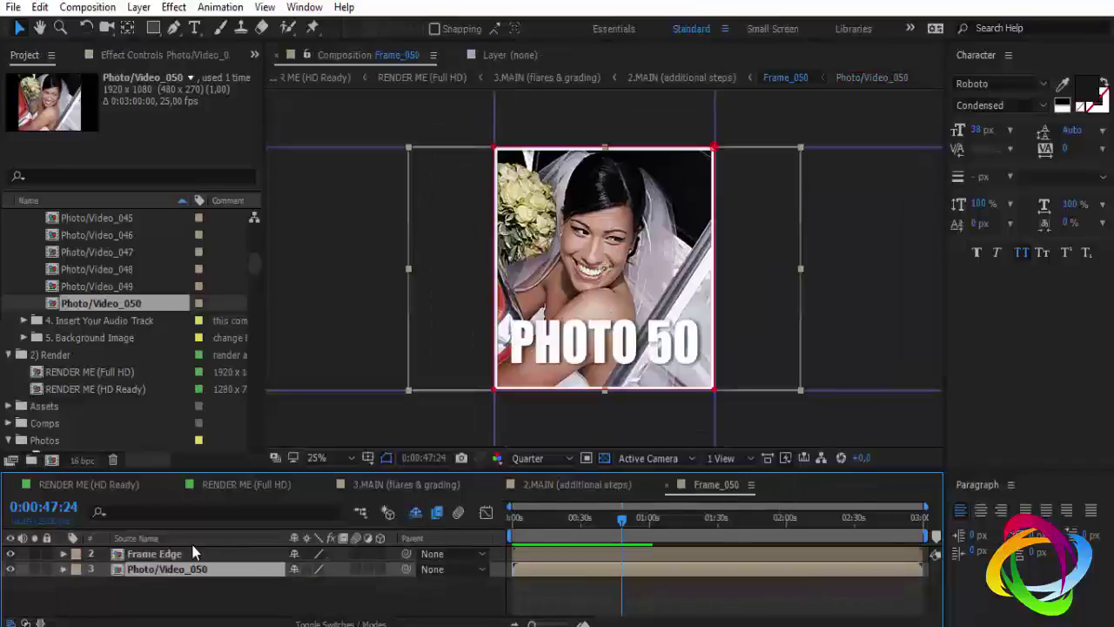
Toggle the frame edge and photo visibility in Frame_050 and reveal the shy PHOTO 50 text layer
{"action": "left_click", "coordinate": [9, 554]}
{"action": "key", "text": "F2"}
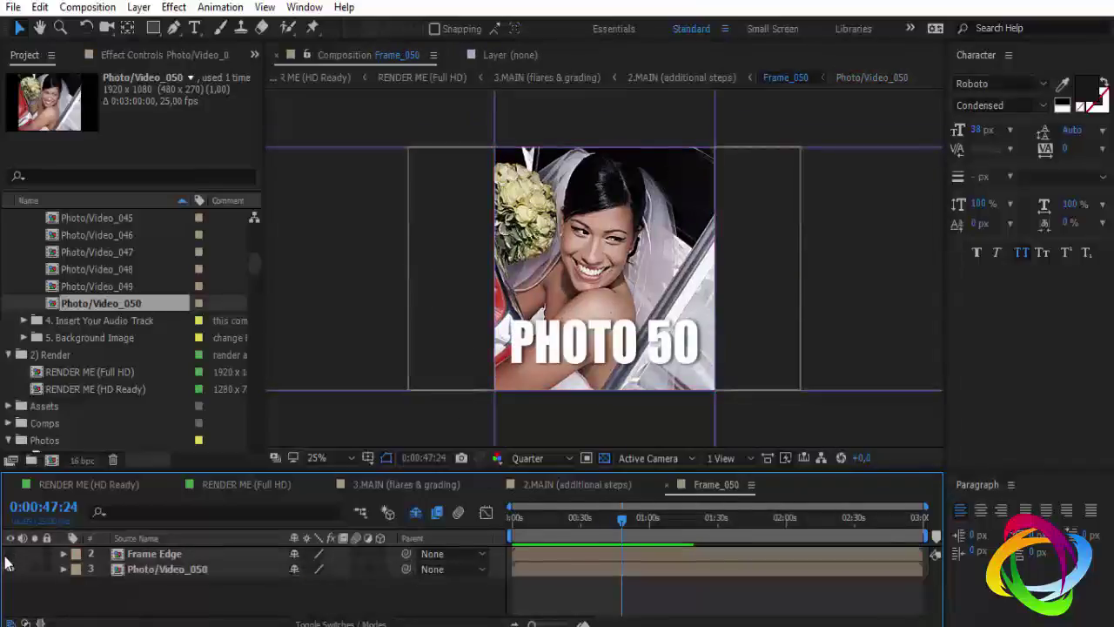
{"action": "left_click", "coordinate": [11, 569]}
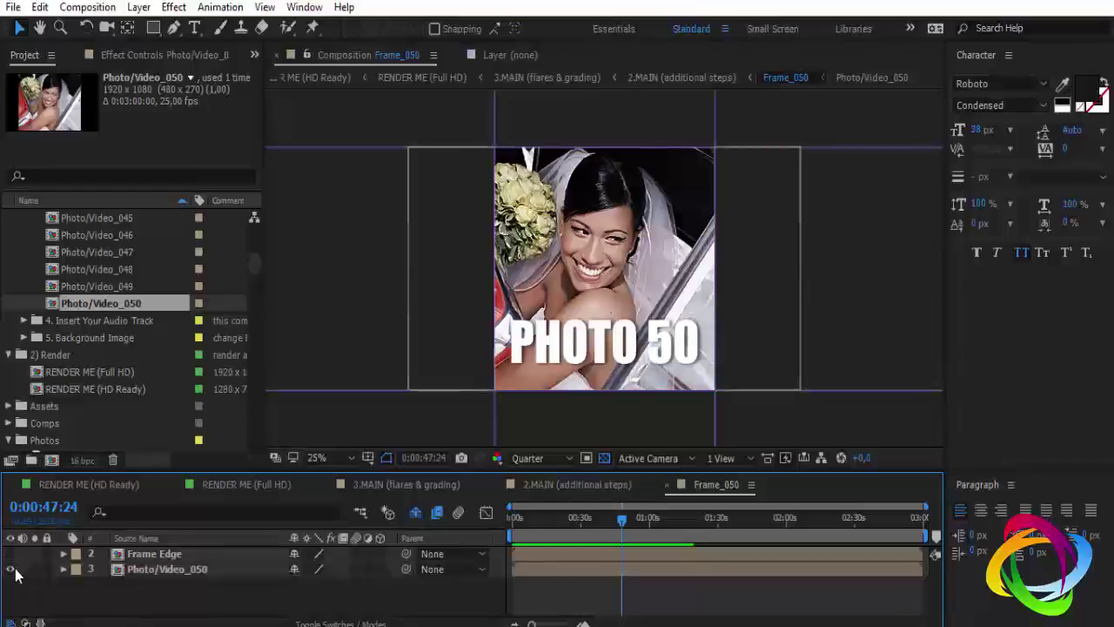
{"action": "left_click", "coordinate": [10, 568]}
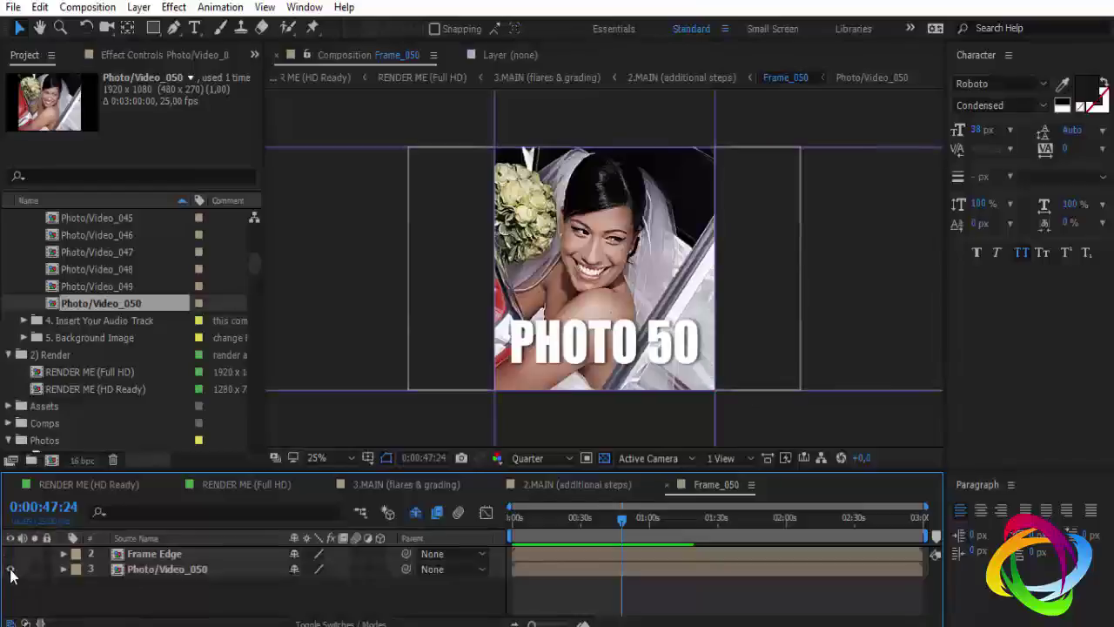
{"action": "left_click", "coordinate": [415, 514]}
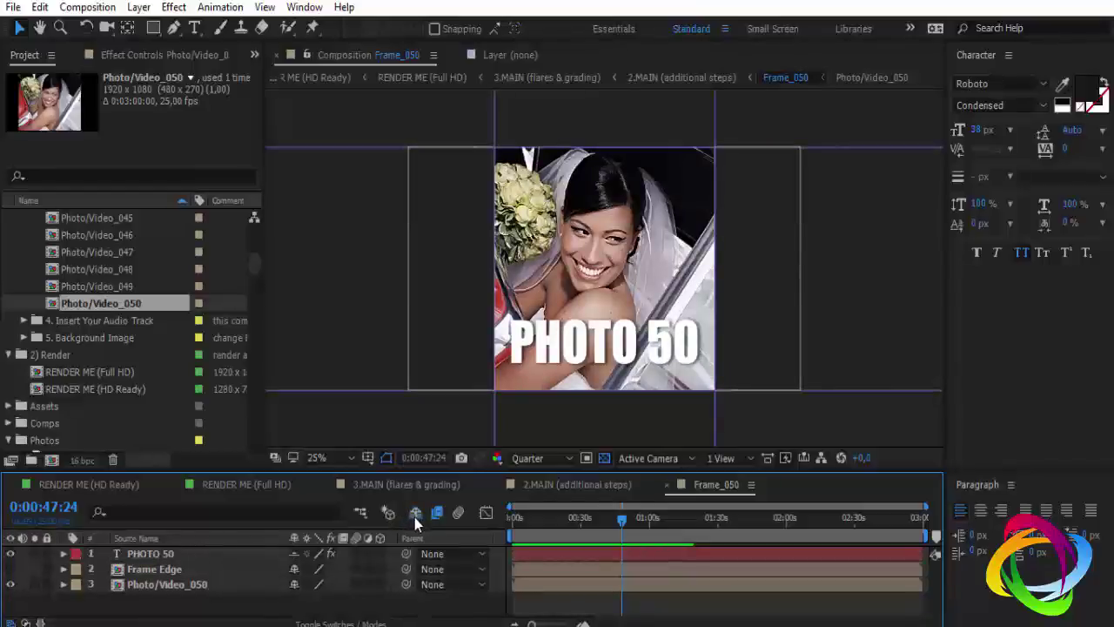
{"action": "left_click", "coordinate": [170, 556]}
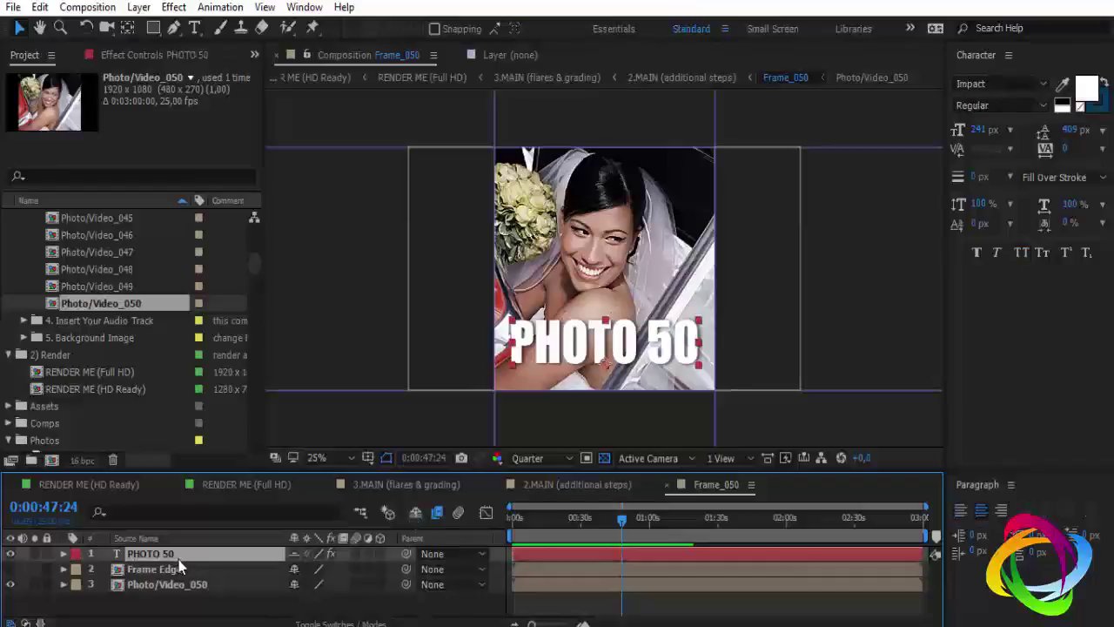
{"action": "left_click", "coordinate": [11, 569]}
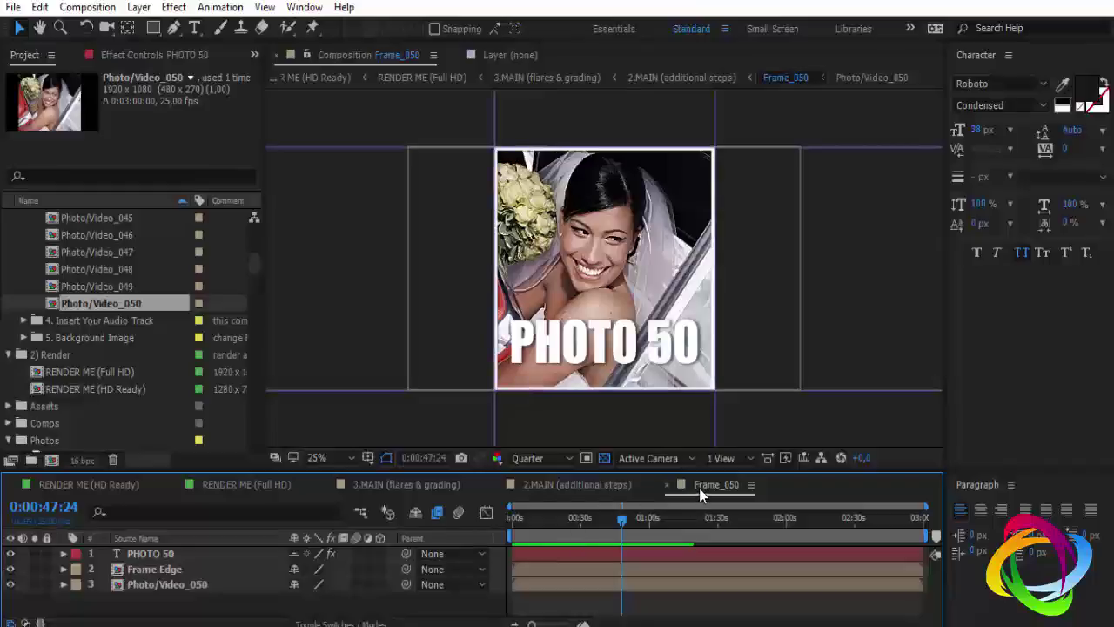
Hide the shy PHOTO 50 layer again, then close Frame_050 and 2.MAIN (additional steps)
{"action": "left_click", "coordinate": [174, 553]}
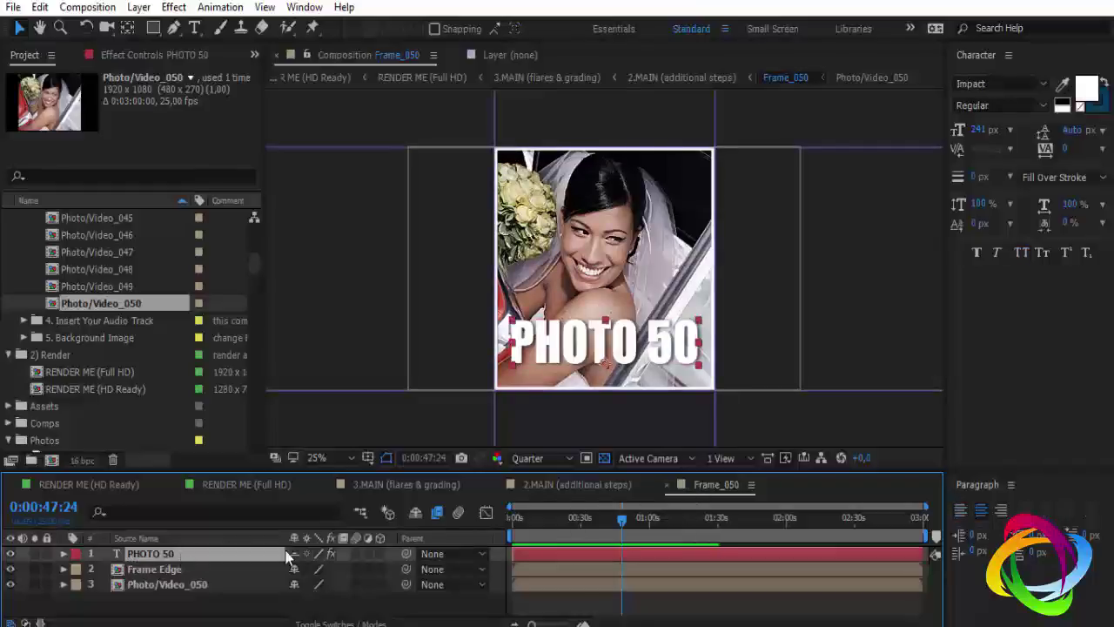
{"action": "left_click", "coordinate": [415, 513]}
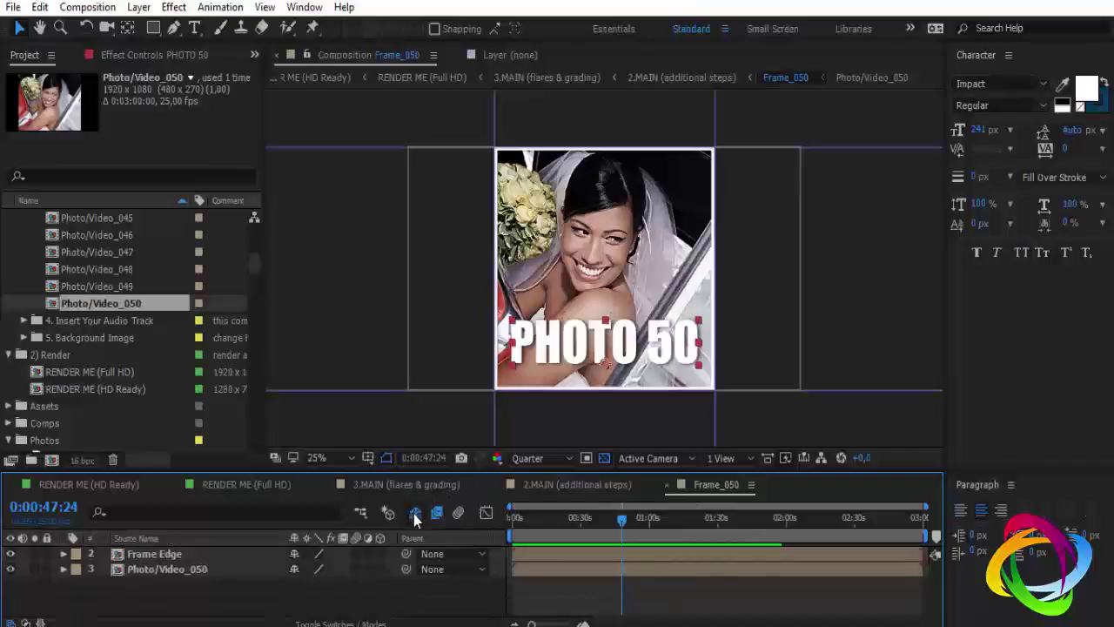
{"action": "left_click", "coordinate": [667, 485]}
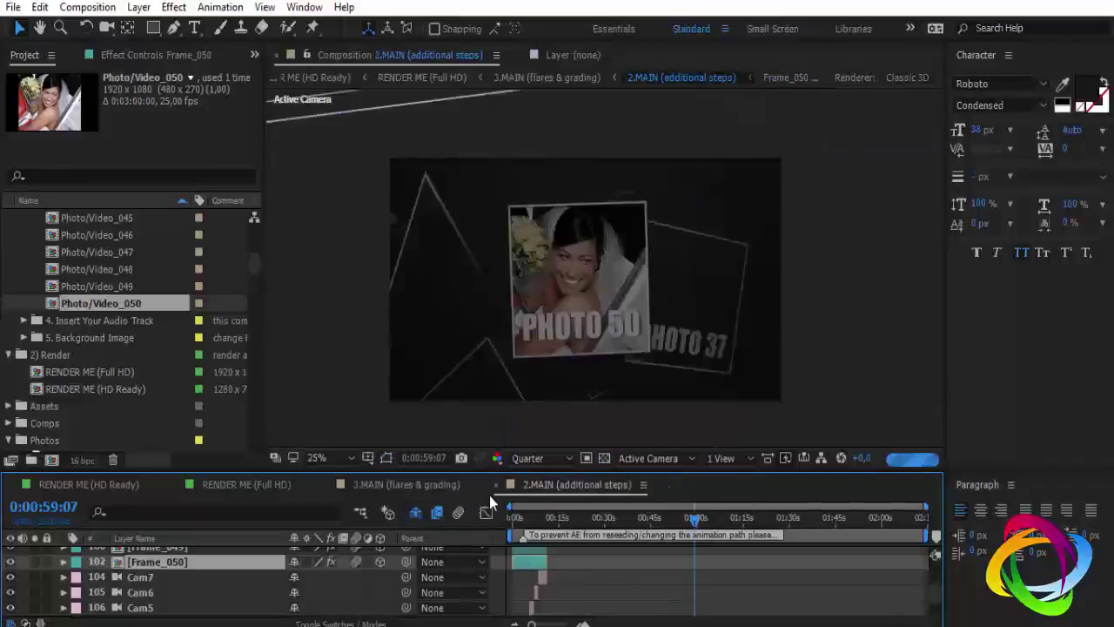
{"action": "left_click", "coordinate": [497, 485]}
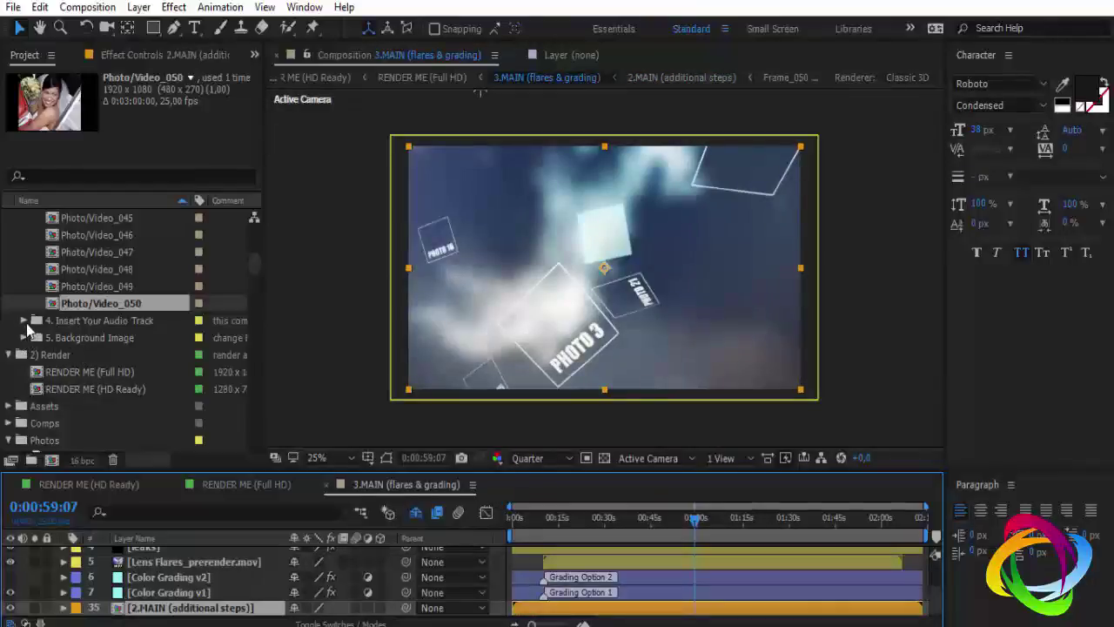
Expand the Comps folder and its Main and Sub subfolders in the Project panel
{"action": "scroll", "coordinate": [4, 355], "scroll_direction": "down", "scroll_amount": 1}
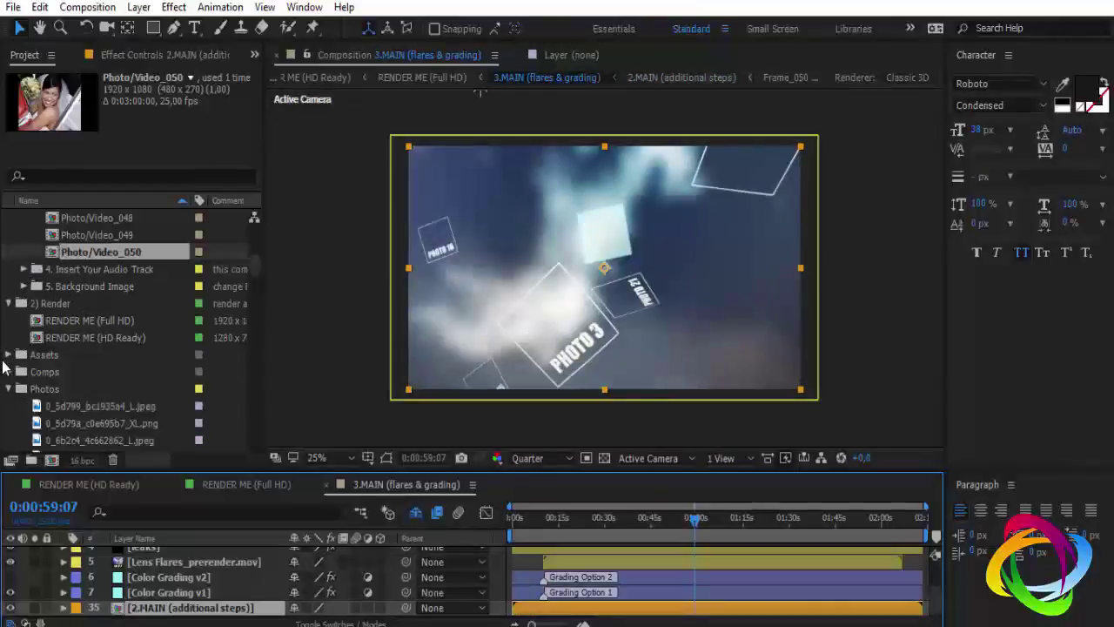
{"action": "left_click", "coordinate": [9, 371]}
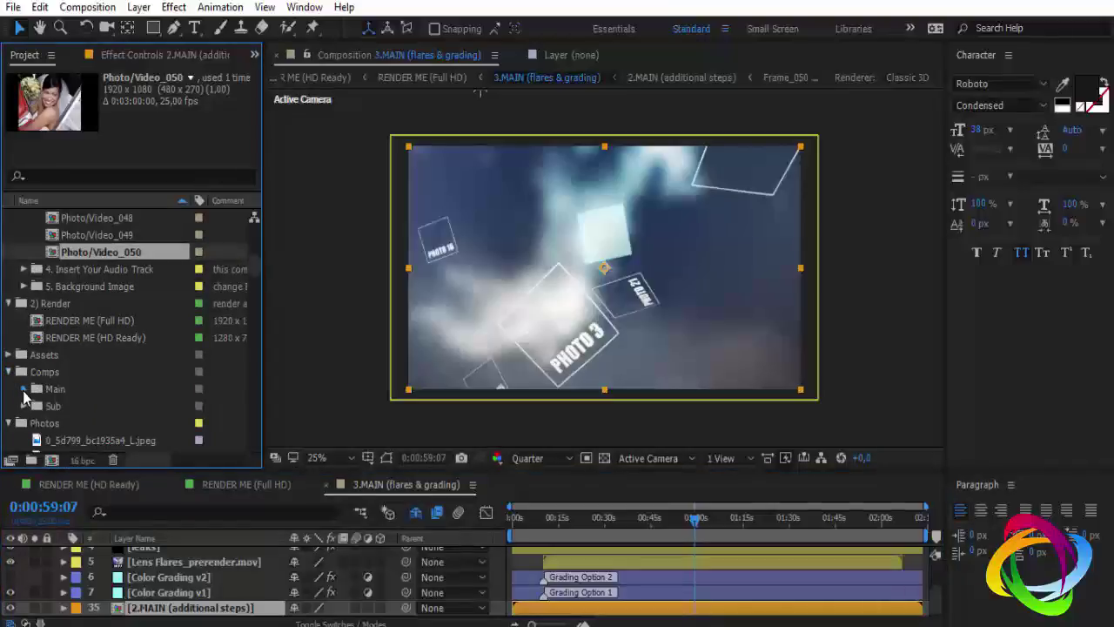
{"action": "left_click", "coordinate": [22, 389]}
{"action": "scroll", "coordinate": [25, 393], "scroll_direction": "down", "scroll_amount": 1}
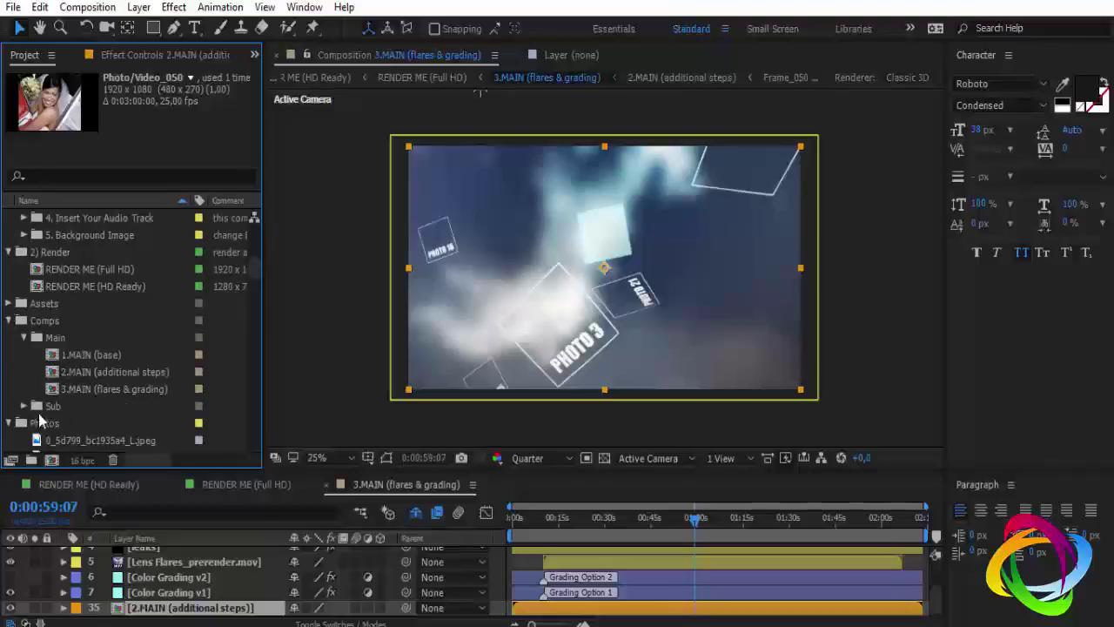
{"action": "left_click", "coordinate": [23, 406]}
{"action": "scroll", "coordinate": [23, 411], "scroll_direction": "down", "scroll_amount": 3}
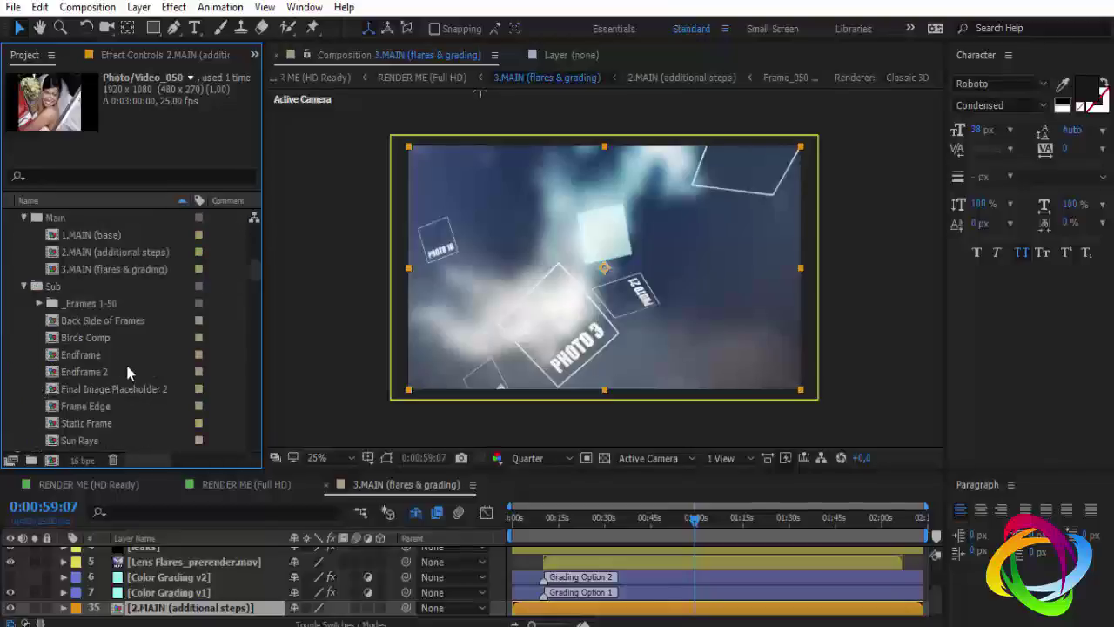
Select the Endframe comp and collapse the 3. Place Your Media Files folder
{"action": "left_click", "coordinate": [82, 359]}
{"action": "scroll", "coordinate": [112, 376], "scroll_direction": "up", "scroll_amount": 1}
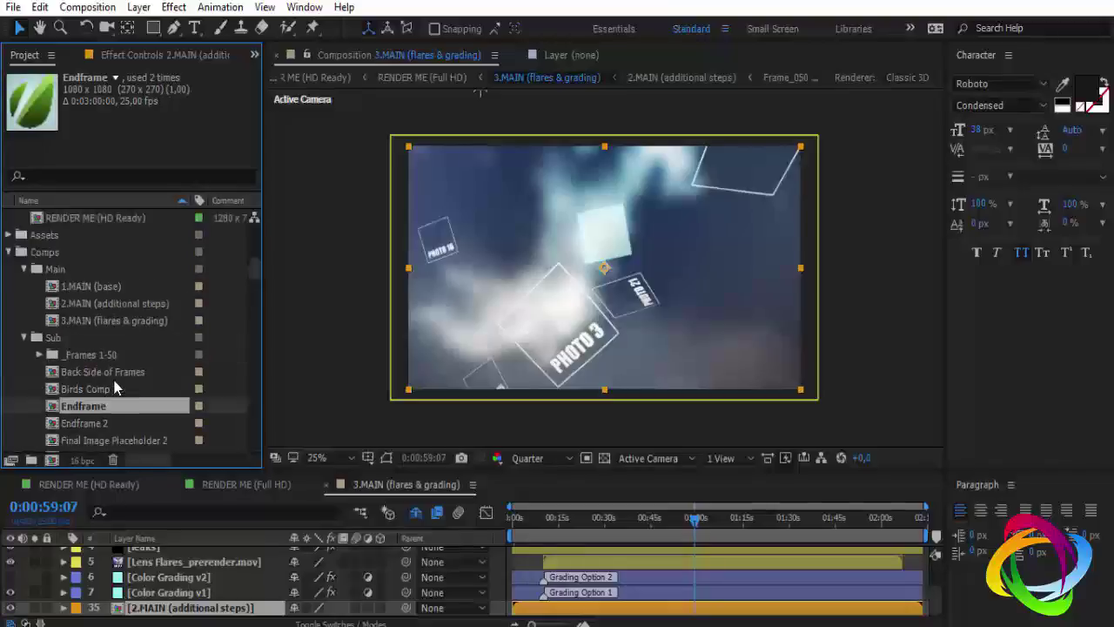
{"action": "scroll", "coordinate": [110, 377], "scroll_direction": "down", "scroll_amount": 4}
{"action": "scroll", "coordinate": [111, 382], "scroll_direction": "up", "scroll_amount": 2}
{"action": "scroll", "coordinate": [111, 383], "scroll_direction": "down", "scroll_amount": 10}
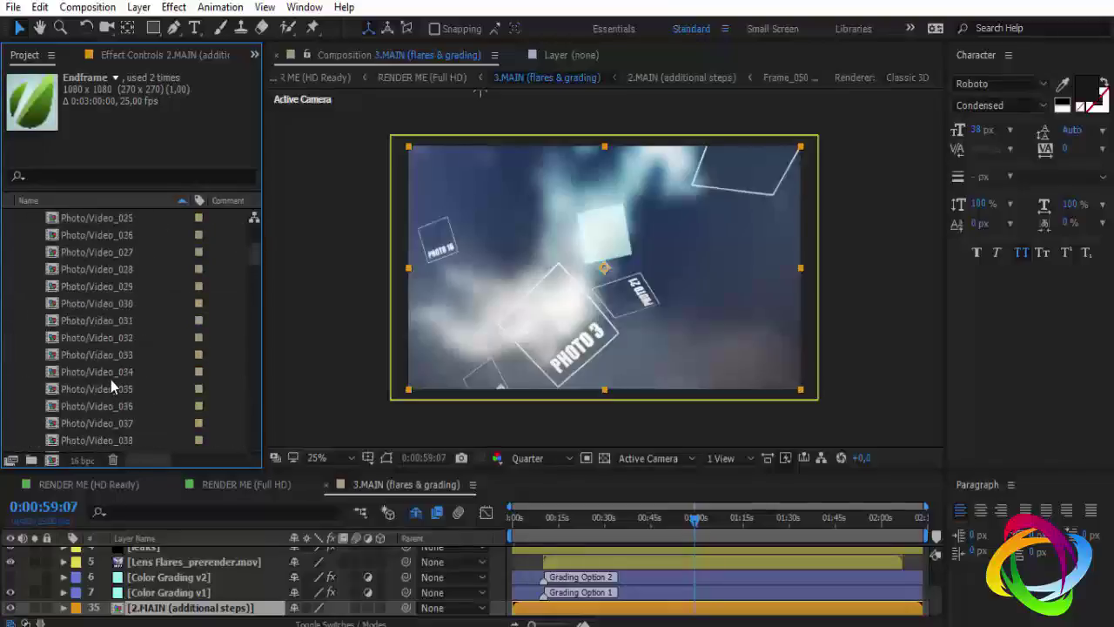
{"action": "scroll", "coordinate": [110, 379], "scroll_direction": "up", "scroll_amount": 3}
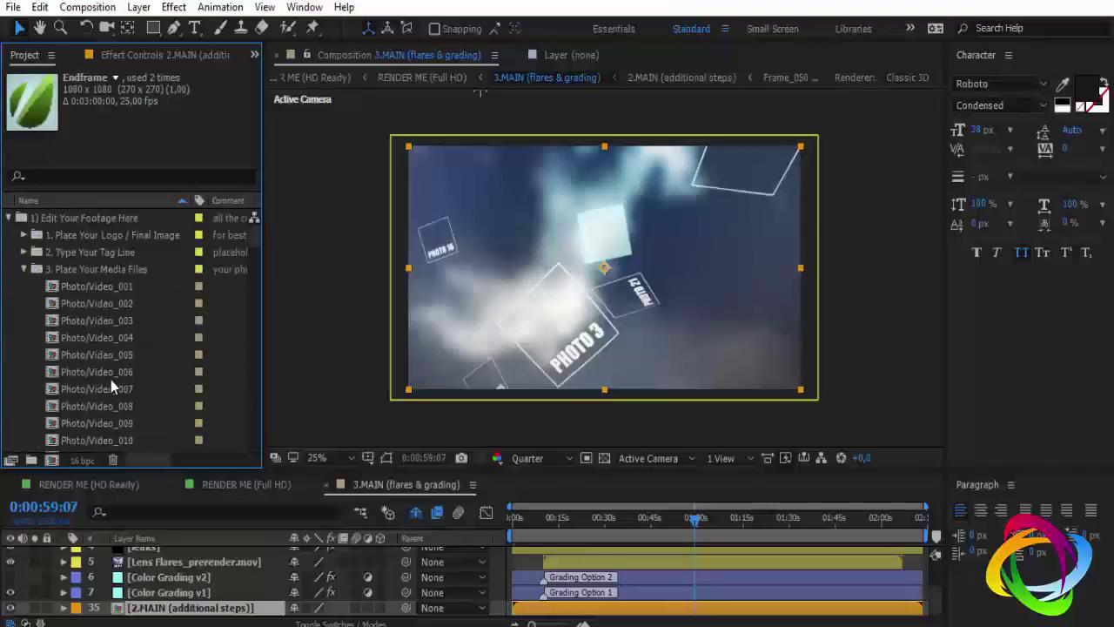
{"action": "left_click", "coordinate": [22, 270]}
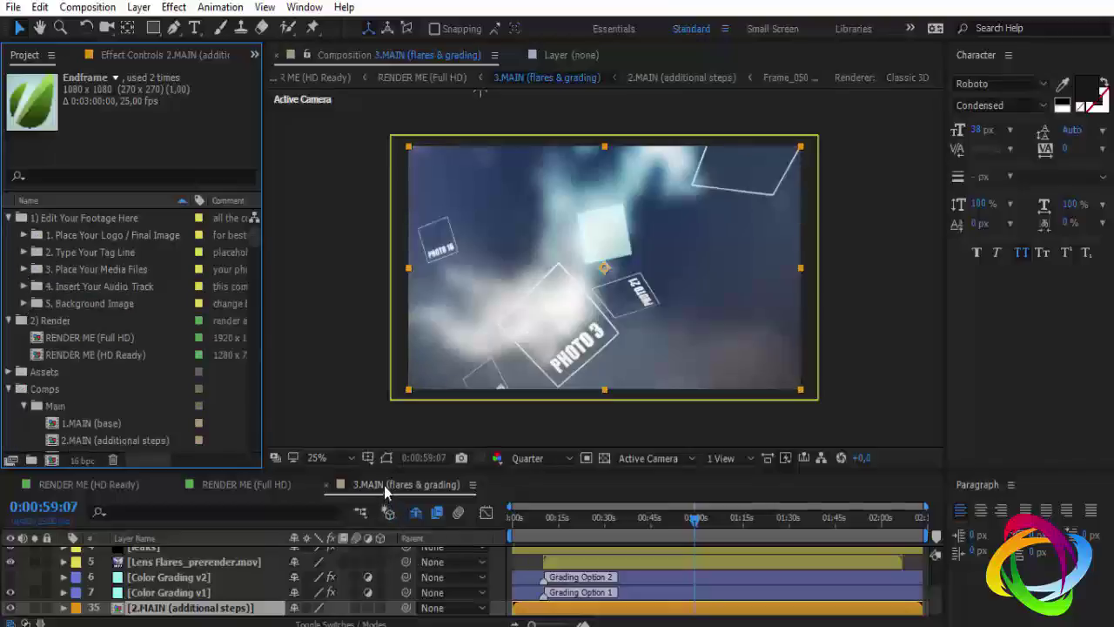
Close 3.MAIN and check Photo/Video_001's shy footage_area layer, then close it again
{"action": "left_click", "coordinate": [325, 485]}
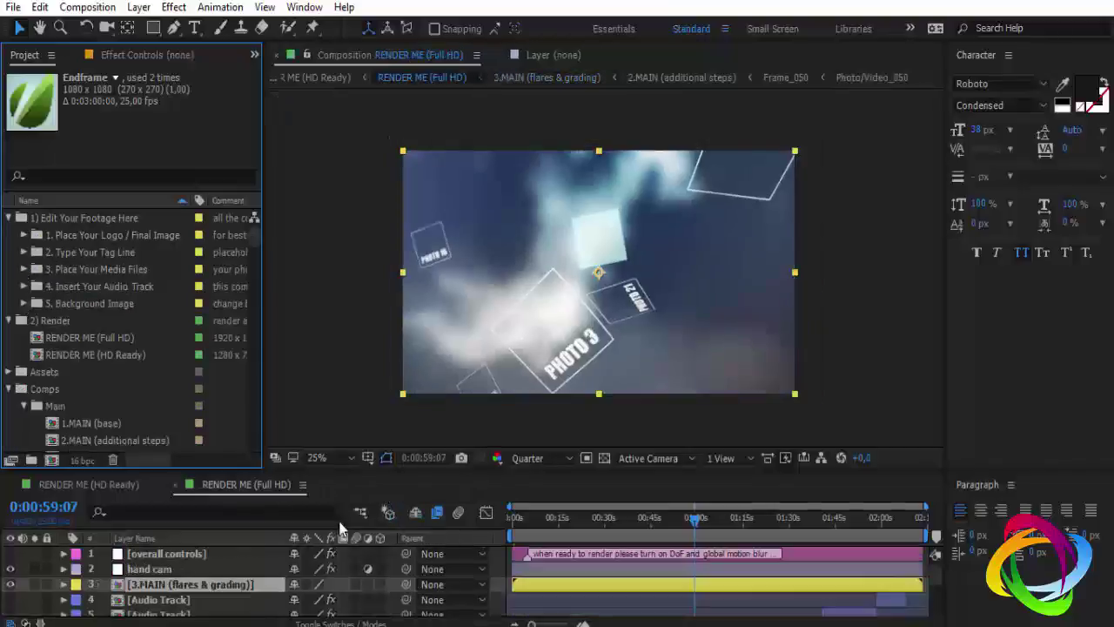
{"action": "left_click", "coordinate": [170, 584]}
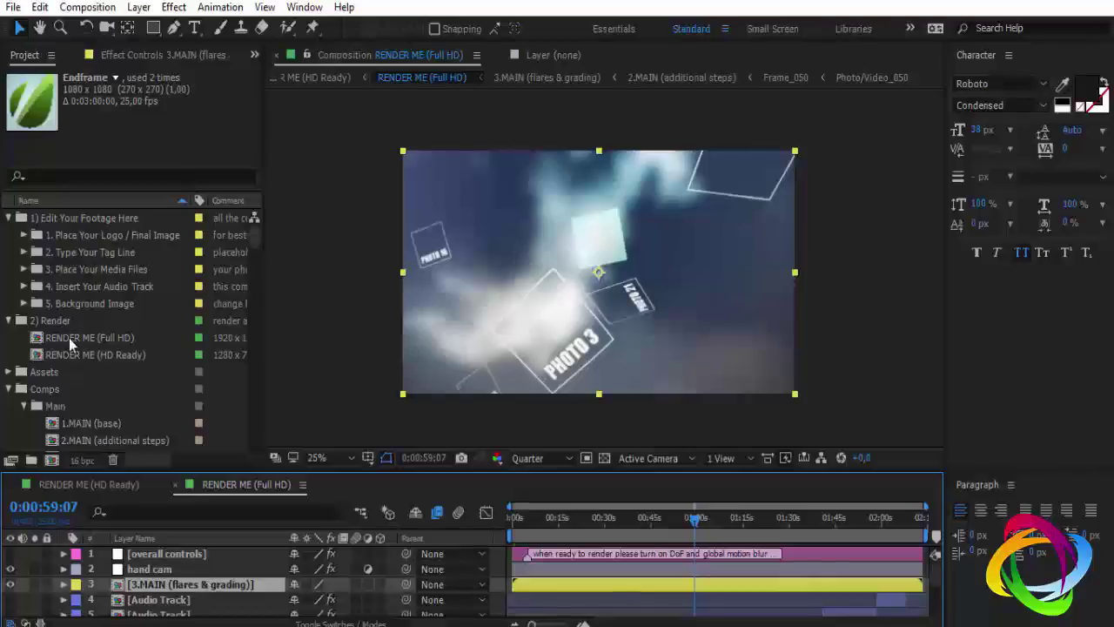
{"action": "left_click", "coordinate": [23, 271]}
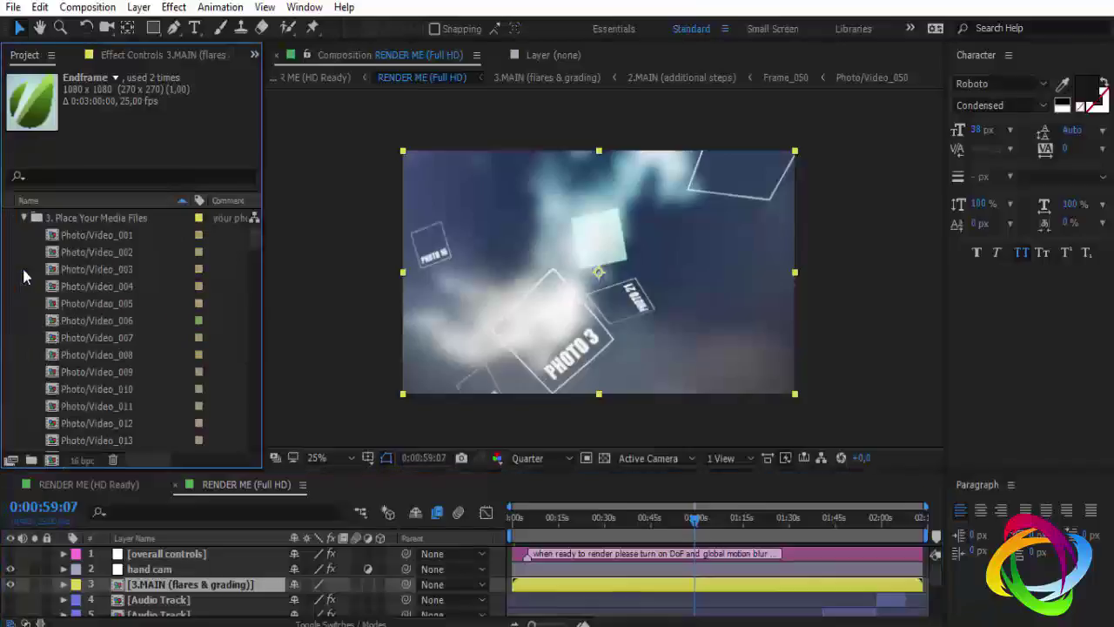
{"action": "double_click", "coordinate": [97, 235]}
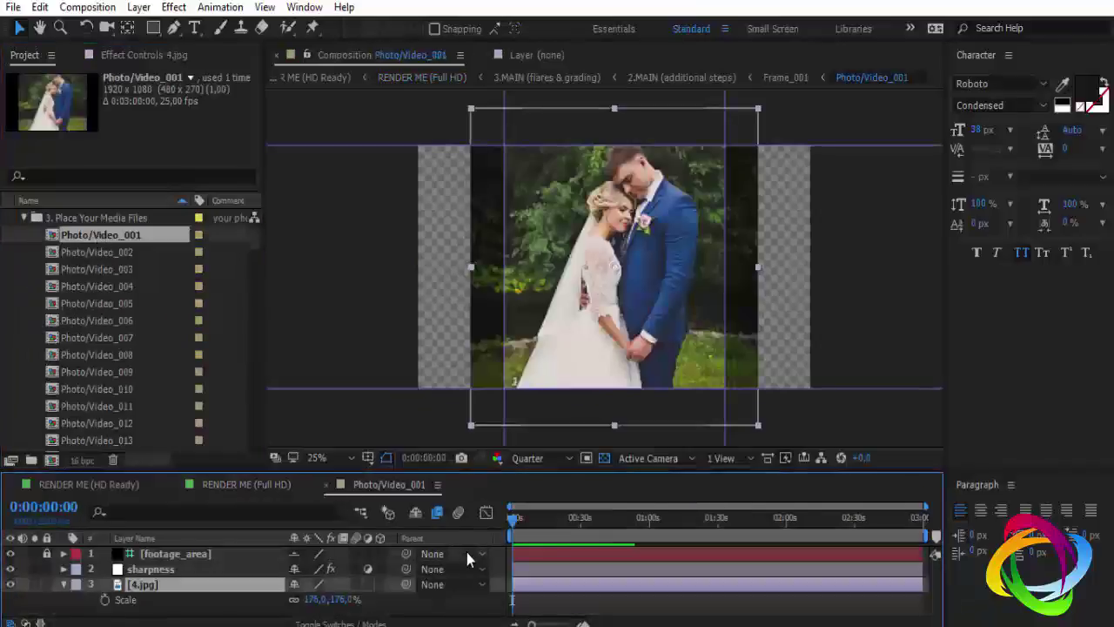
{"action": "scroll", "coordinate": [421, 518], "scroll_direction": "down", "scroll_amount": 1}
{"action": "scroll", "coordinate": [420, 514], "scroll_direction": "up", "scroll_amount": 1}
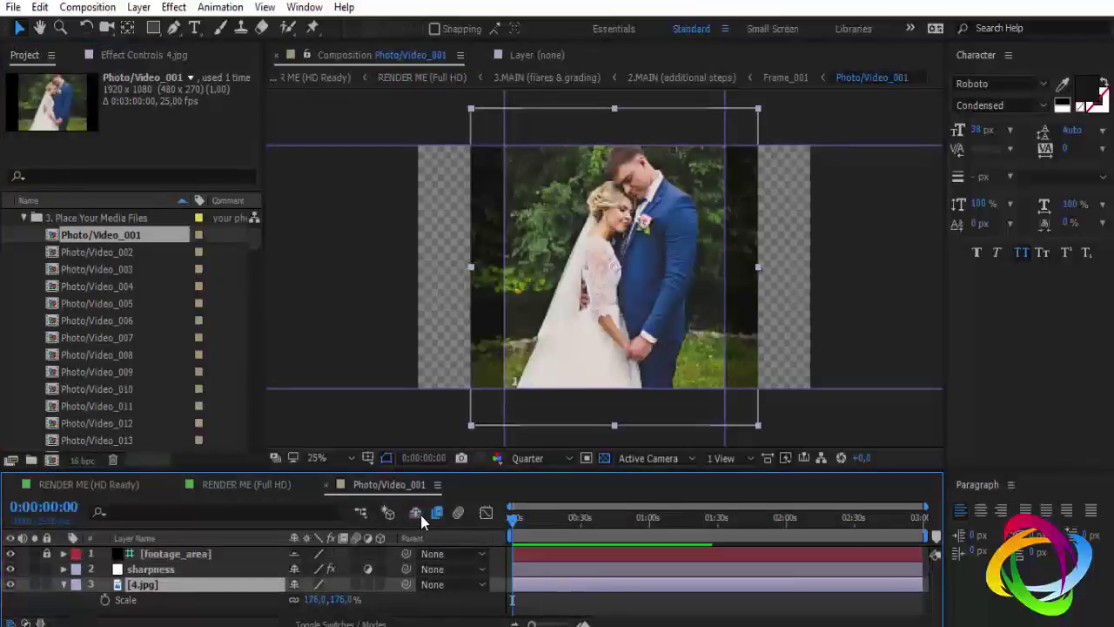
{"action": "left_click", "coordinate": [420, 515]}
{"action": "left_click", "coordinate": [420, 515]}
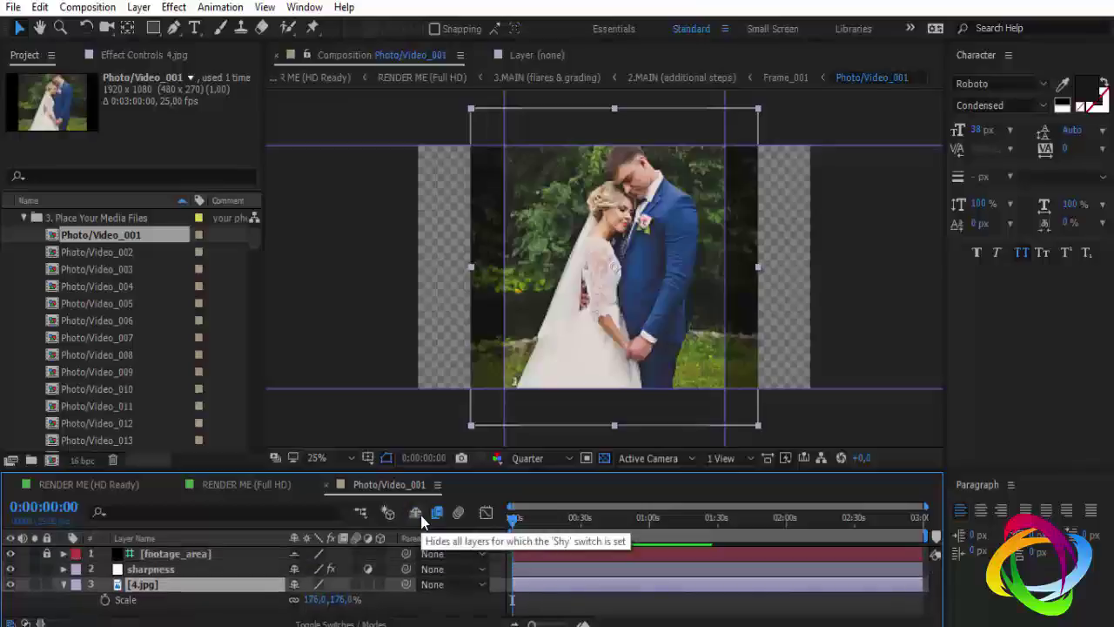
{"action": "left_click", "coordinate": [326, 486]}
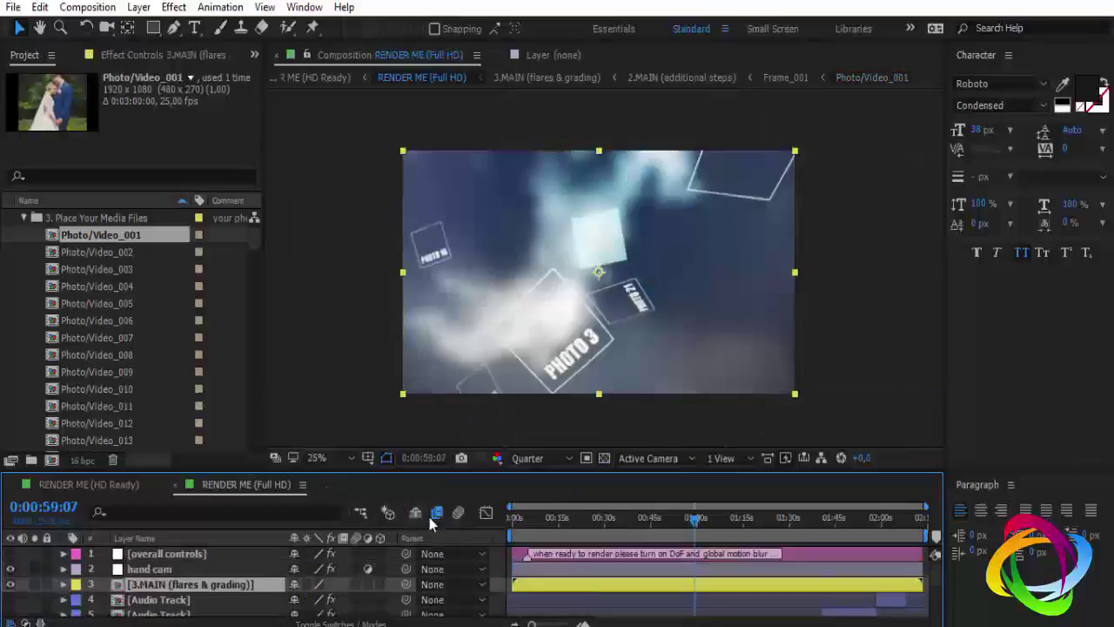
Look inside the 4. Insert Your Audio Track and 5. Background Image folders
{"action": "scroll", "coordinate": [65, 362], "scroll_direction": "up", "scroll_amount": 2}
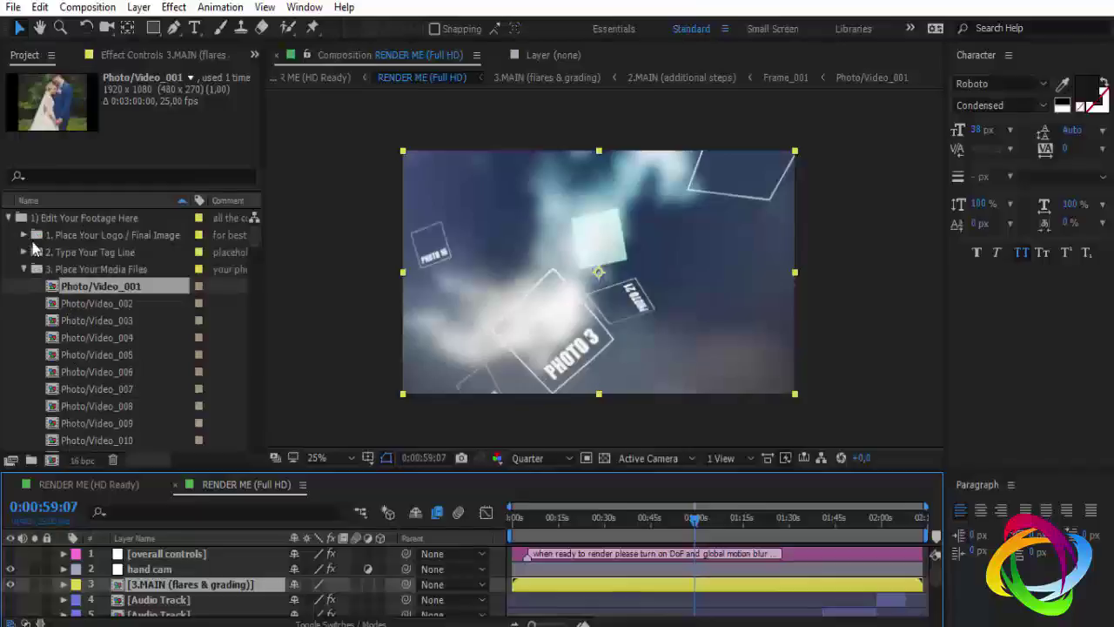
{"action": "scroll", "coordinate": [7, 346], "scroll_direction": "down", "scroll_amount": 4}
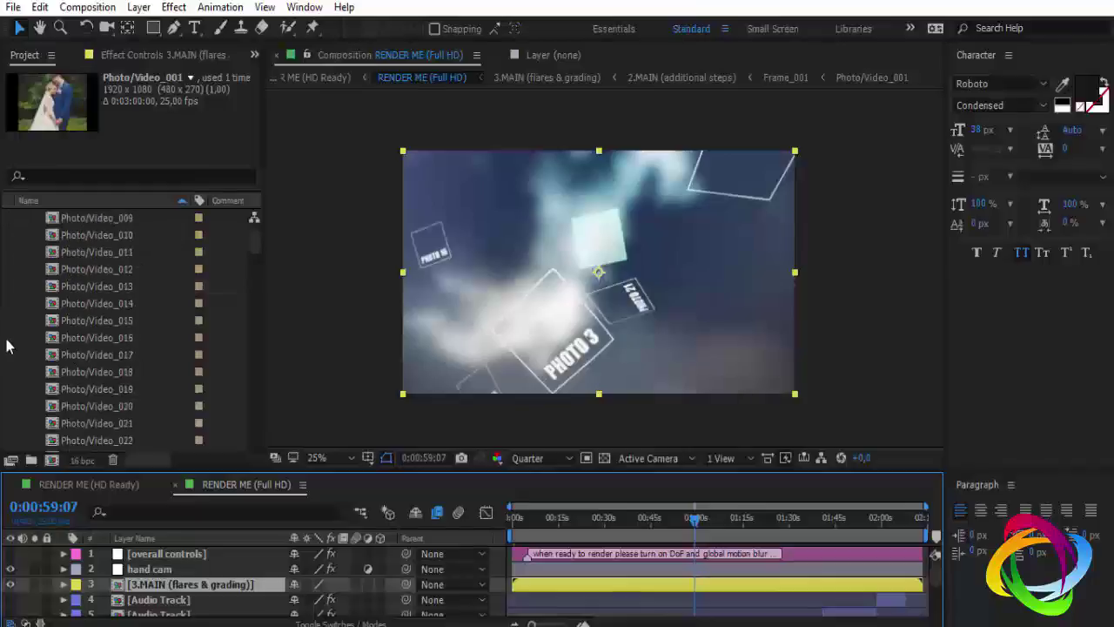
{"action": "scroll", "coordinate": [7, 341], "scroll_direction": "down", "scroll_amount": 6}
{"action": "scroll", "coordinate": [9, 341], "scroll_direction": "down", "scroll_amount": 5}
{"action": "scroll", "coordinate": [10, 340], "scroll_direction": "down", "scroll_amount": 3}
{"action": "scroll", "coordinate": [12, 339], "scroll_direction": "up", "scroll_amount": 2}
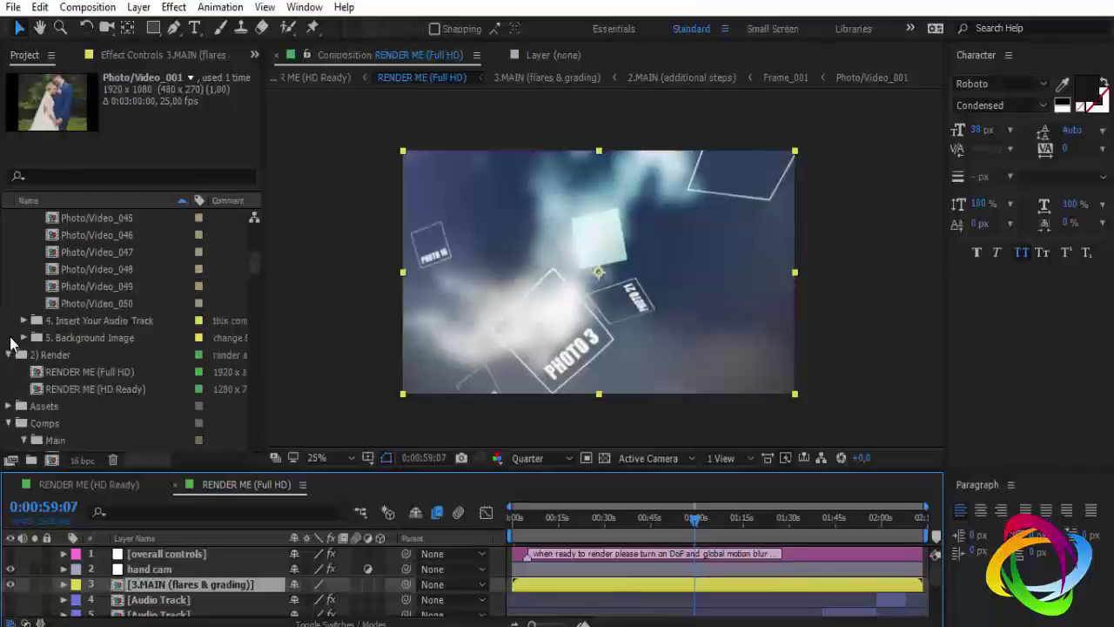
{"action": "left_click", "coordinate": [25, 320]}
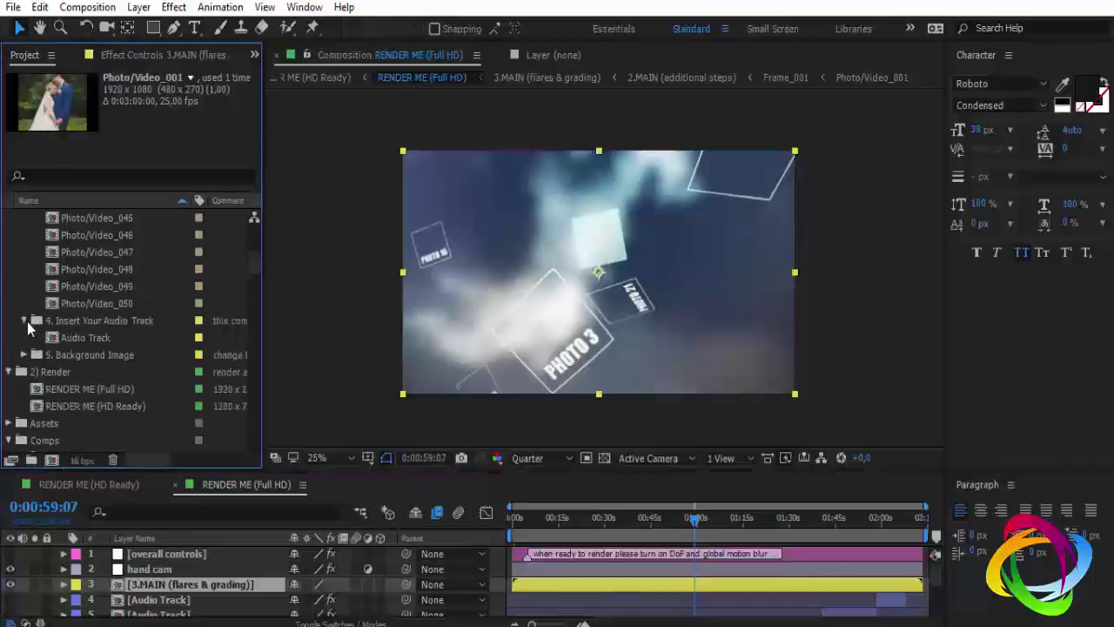
{"action": "left_click", "coordinate": [25, 322]}
{"action": "left_click", "coordinate": [25, 337]}
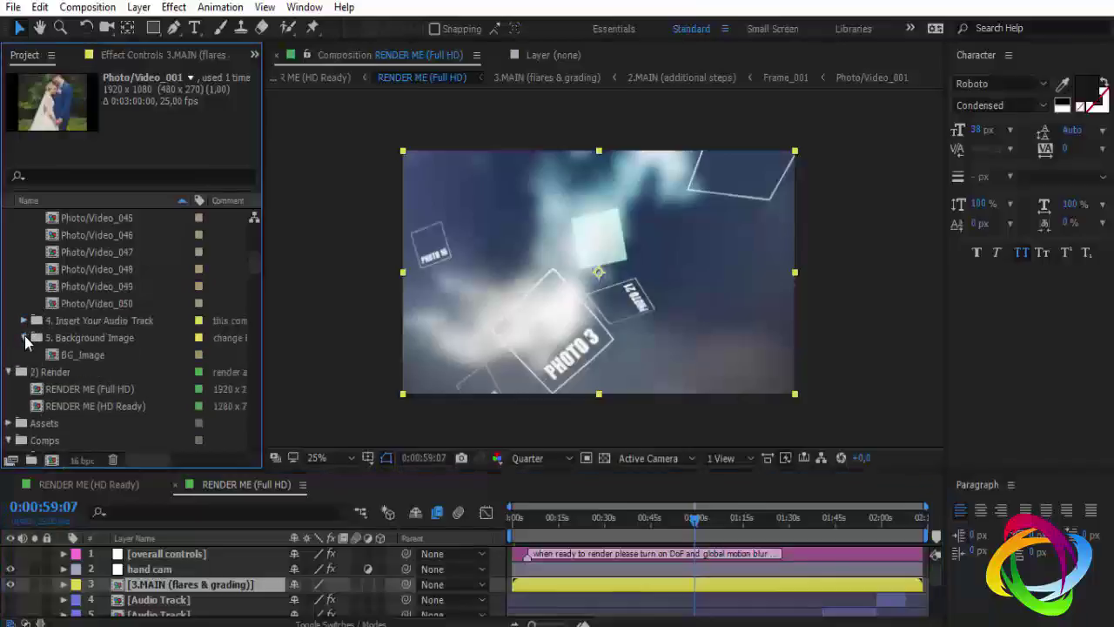
{"action": "left_click", "coordinate": [25, 338]}
Browse the Assets files, toggle the 2) Render folder, and open 1.MAIN (base)
{"action": "scroll", "coordinate": [92, 384], "scroll_direction": "down", "scroll_amount": 3}
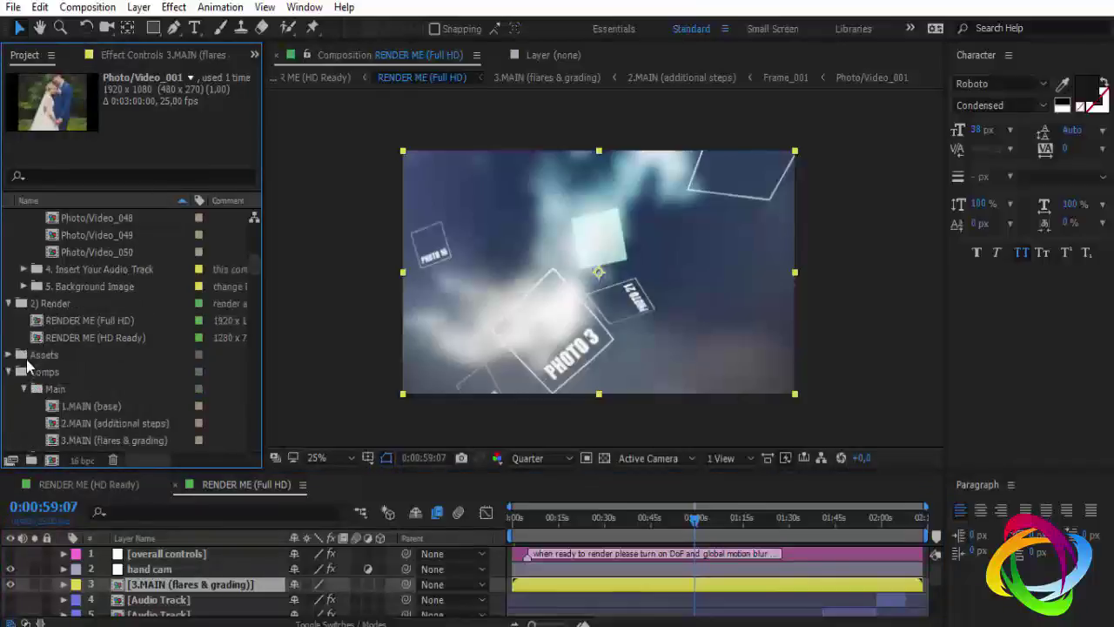
{"action": "left_click", "coordinate": [10, 351]}
{"action": "scroll", "coordinate": [166, 357], "scroll_direction": "down", "scroll_amount": 3}
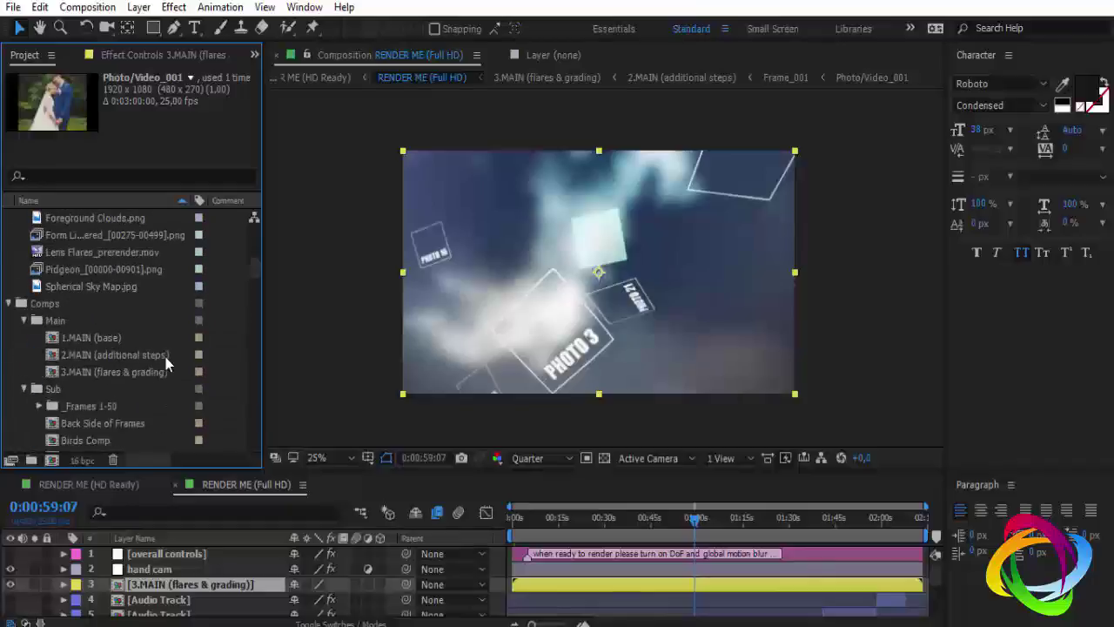
{"action": "scroll", "coordinate": [164, 357], "scroll_direction": "up", "scroll_amount": 1}
{"action": "scroll", "coordinate": [19, 336], "scroll_direction": "up", "scroll_amount": 4}
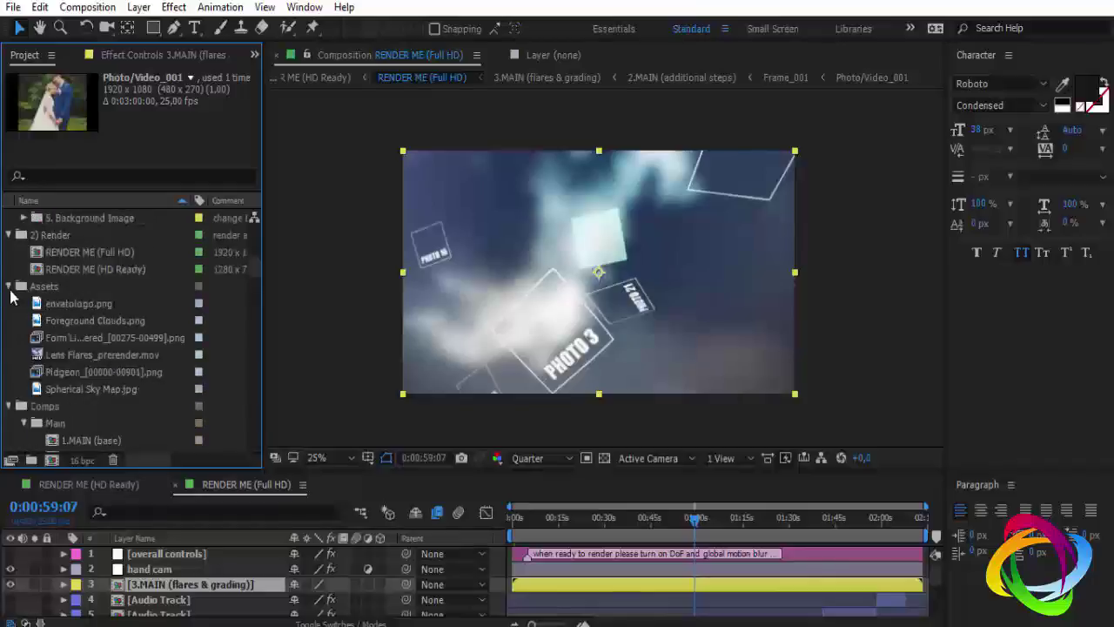
{"action": "scroll", "coordinate": [19, 336], "scroll_direction": "up", "scroll_amount": 2}
{"action": "left_click", "coordinate": [9, 338]}
{"action": "left_click", "coordinate": [10, 287]}
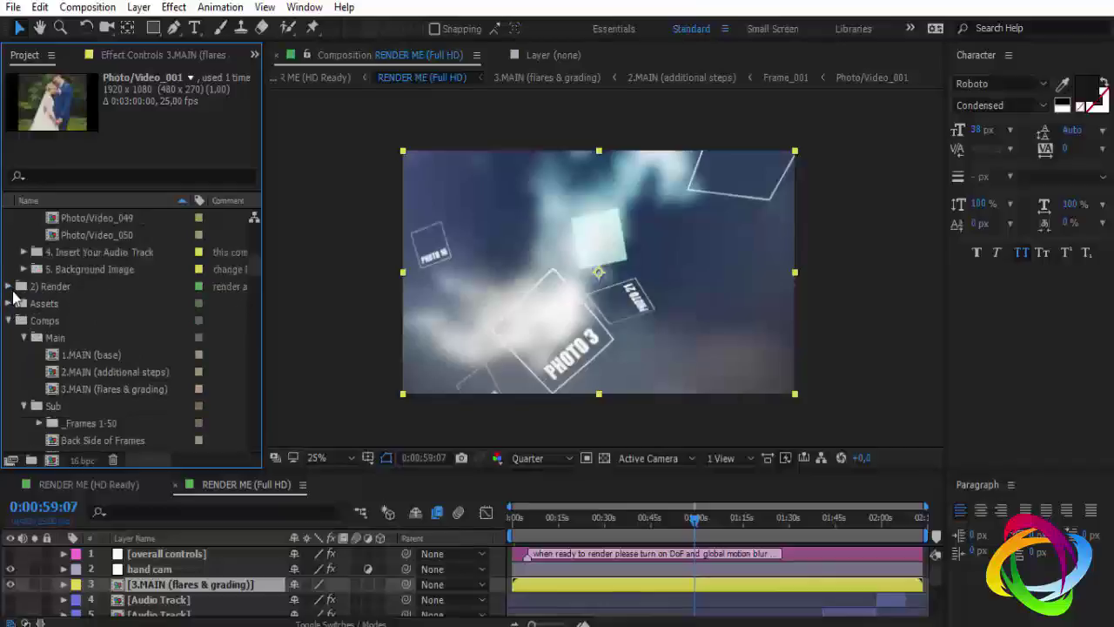
{"action": "left_click", "coordinate": [8, 286]}
{"action": "scroll", "coordinate": [7, 345], "scroll_direction": "down", "scroll_amount": 6}
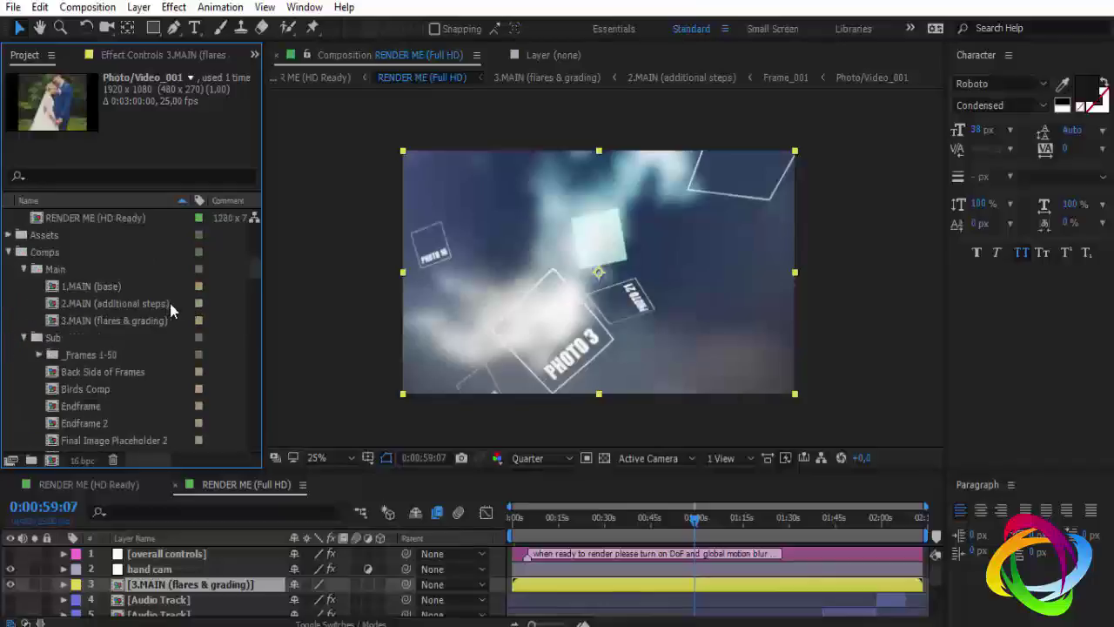
{"action": "left_click", "coordinate": [91, 287]}
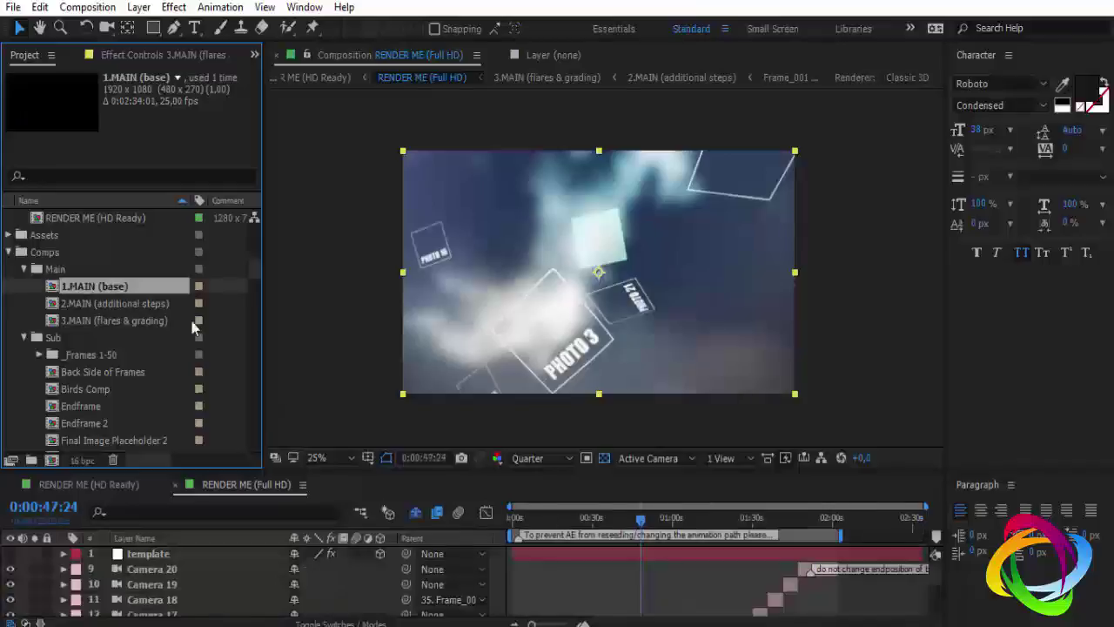
Close 1.MAIN (base), open 2.MAIN (additional steps), and set the time to 0:00:03:11
{"action": "scroll", "coordinate": [589, 564], "scroll_direction": "up", "scroll_amount": 5}
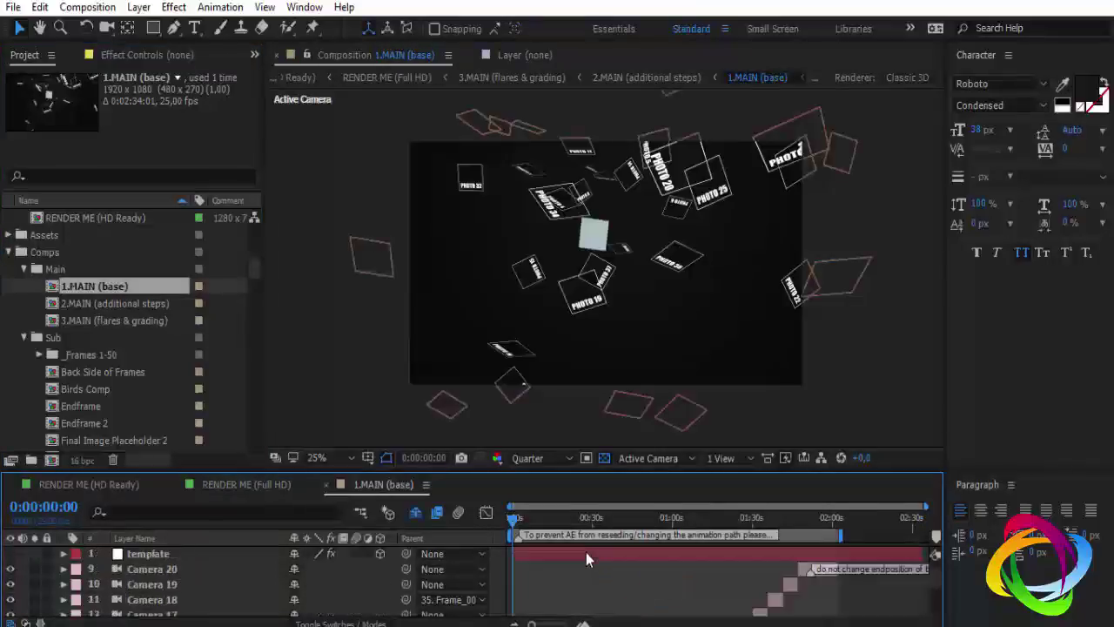
{"action": "scroll", "coordinate": [586, 556], "scroll_direction": "down", "scroll_amount": 4}
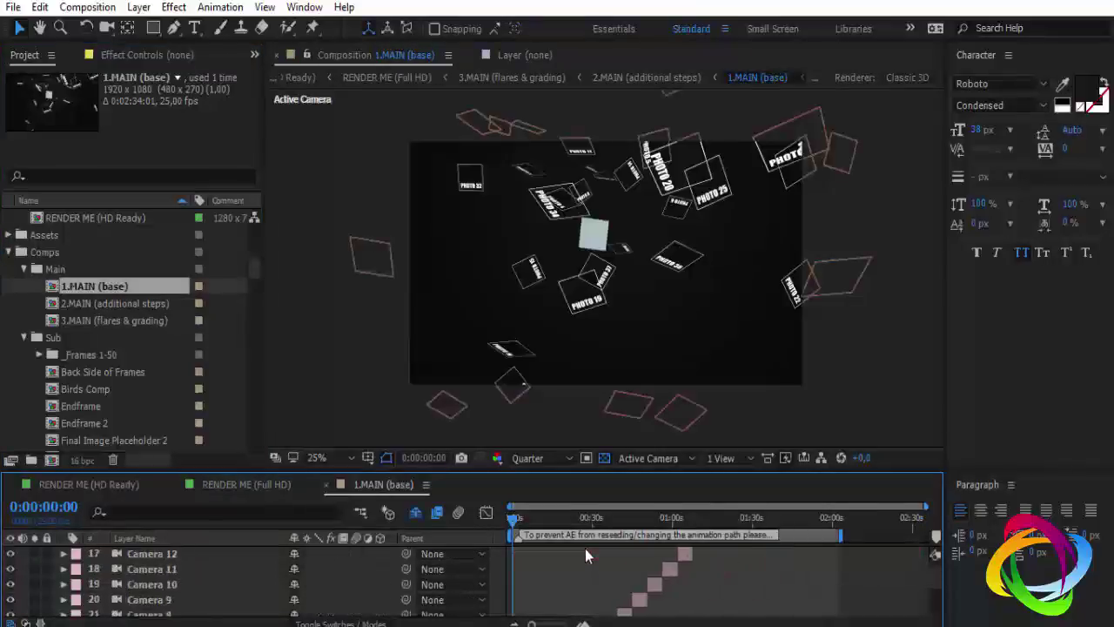
{"action": "left_click", "coordinate": [325, 484]}
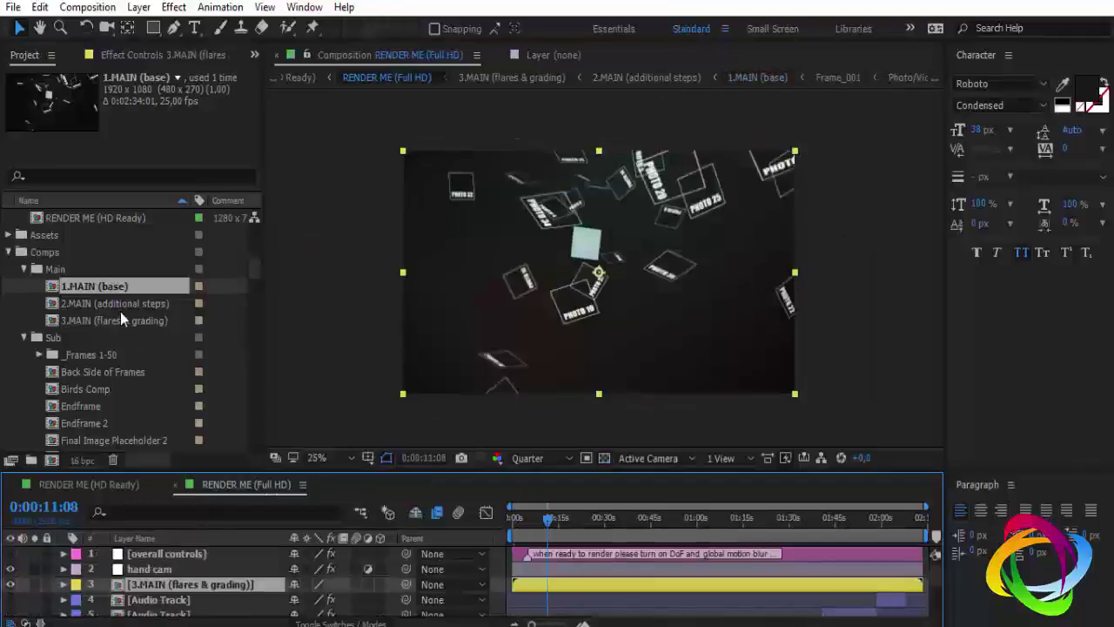
{"action": "double_click", "coordinate": [122, 308]}
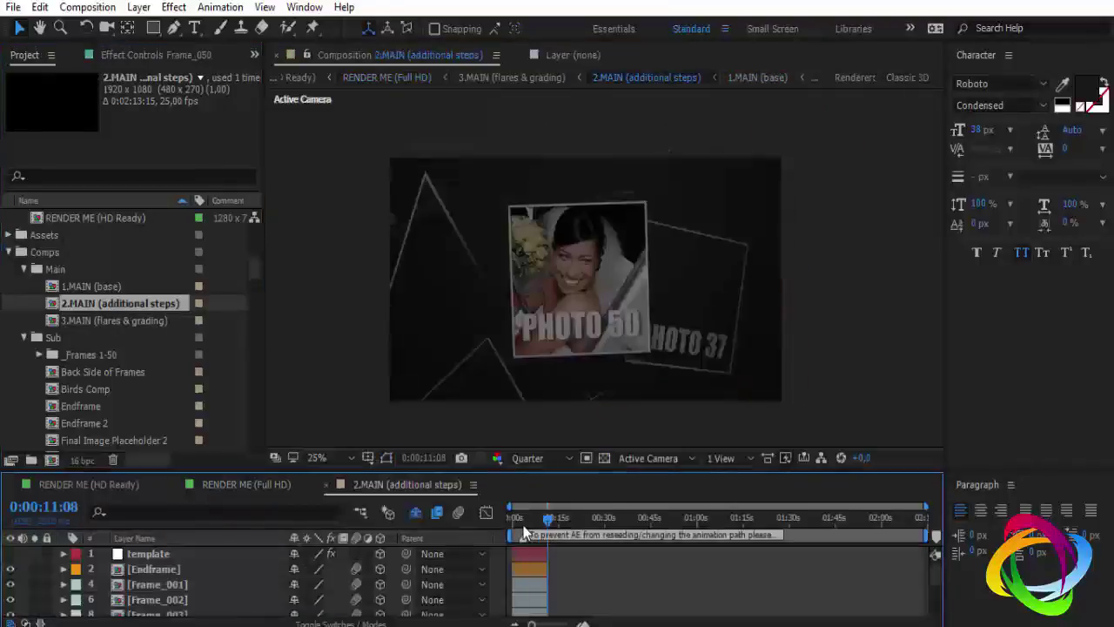
{"action": "left_click", "coordinate": [522, 517]}
Close the 2.MAIN and RENDER ME (Full HD) timelines, then reopen 2.MAIN (additional steps) from the project
{"action": "scroll", "coordinate": [319, 584], "scroll_direction": "down", "scroll_amount": 7}
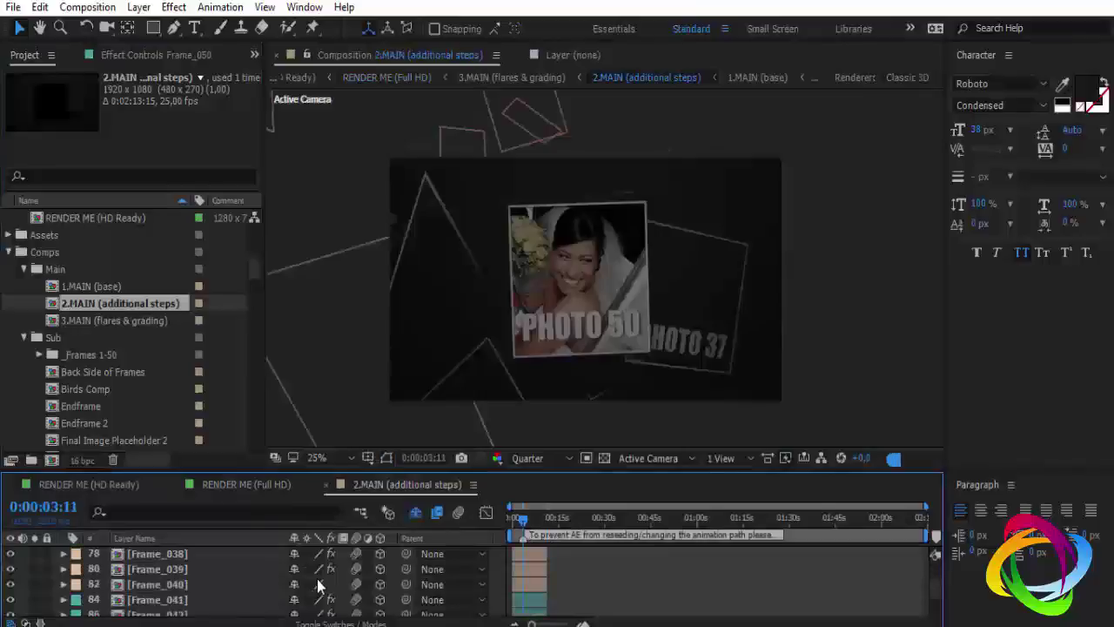
{"action": "scroll", "coordinate": [318, 585], "scroll_direction": "down", "scroll_amount": 8}
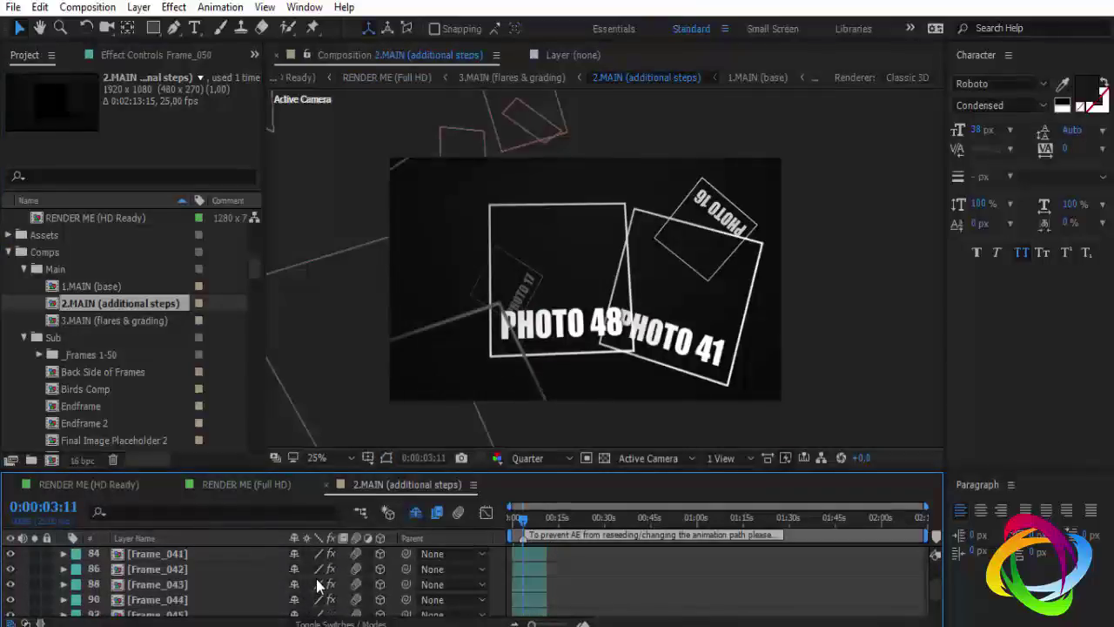
{"action": "scroll", "coordinate": [319, 585], "scroll_direction": "up", "scroll_amount": 4}
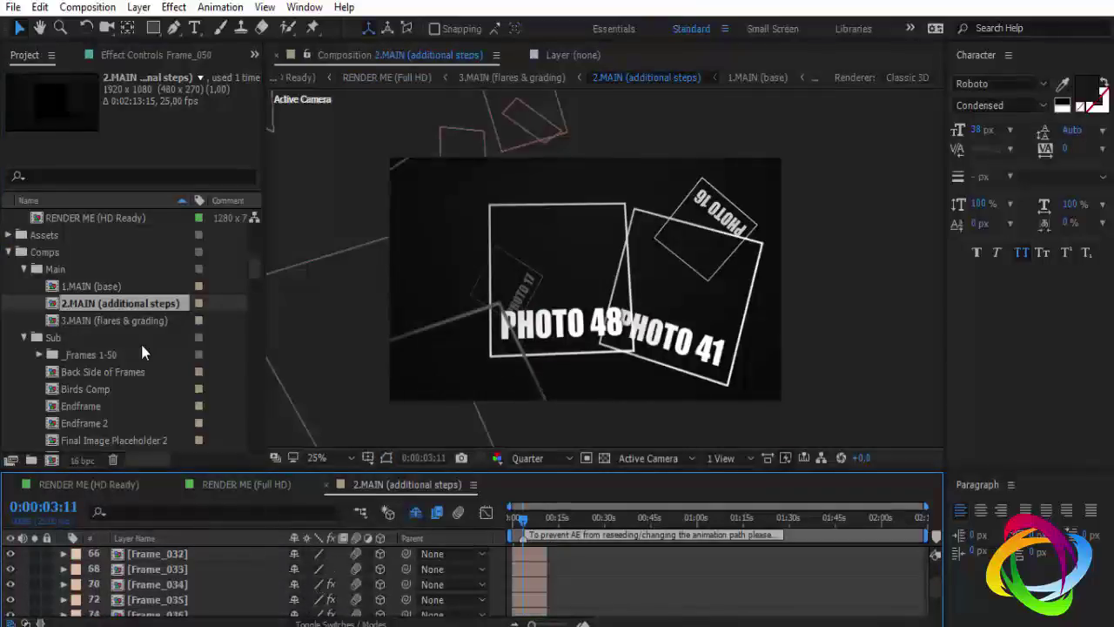
{"action": "left_click", "coordinate": [51, 270]}
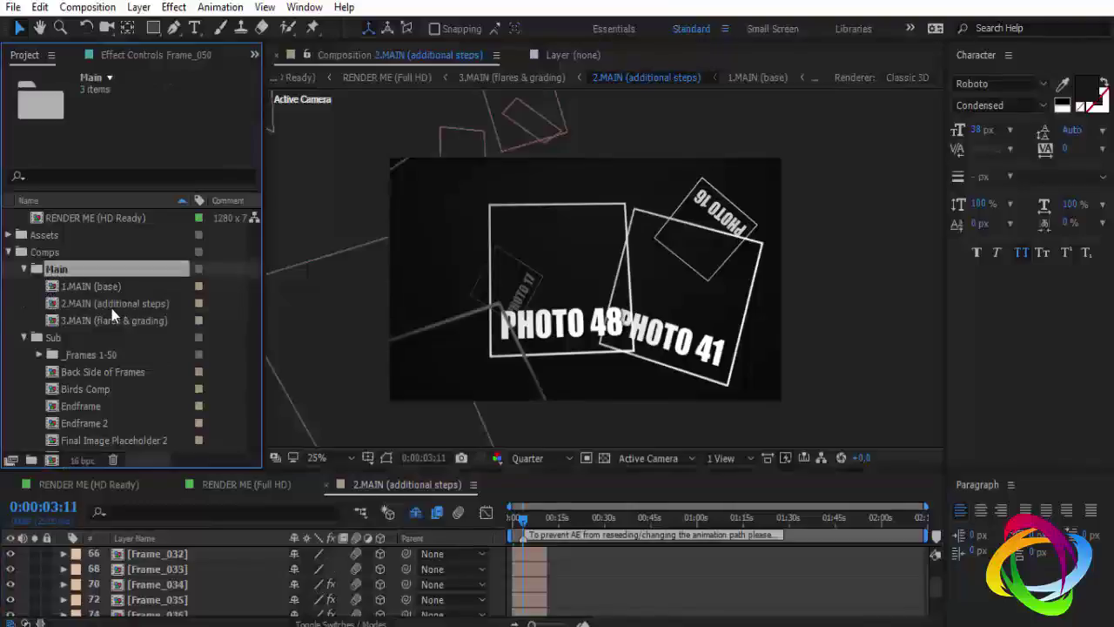
{"action": "left_click", "coordinate": [84, 305]}
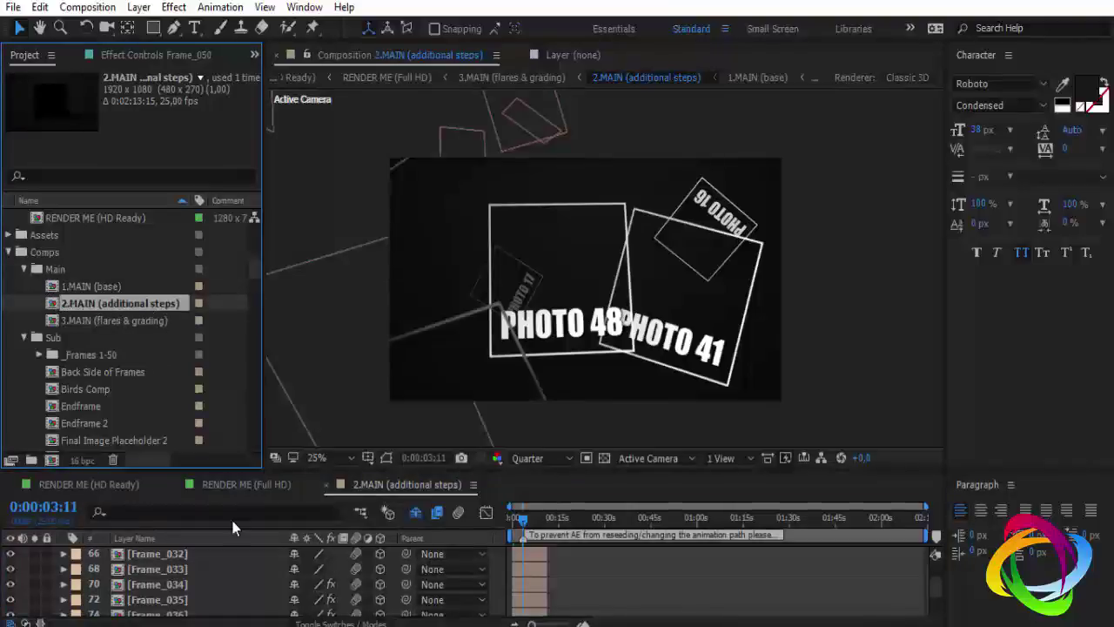
{"action": "left_click", "coordinate": [326, 485]}
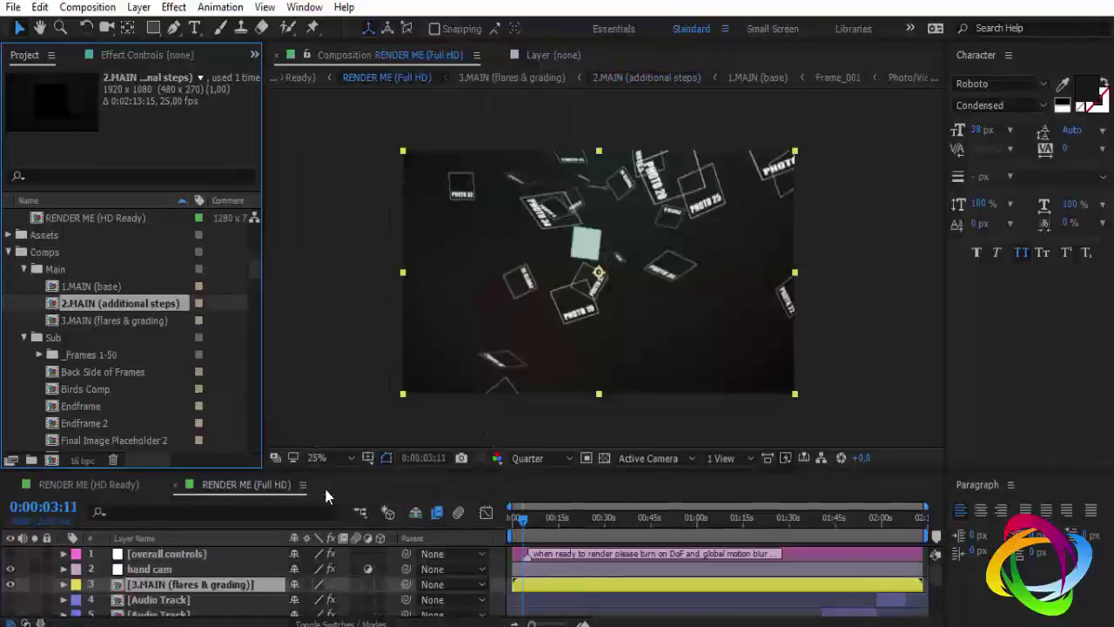
{"action": "left_click", "coordinate": [178, 485]}
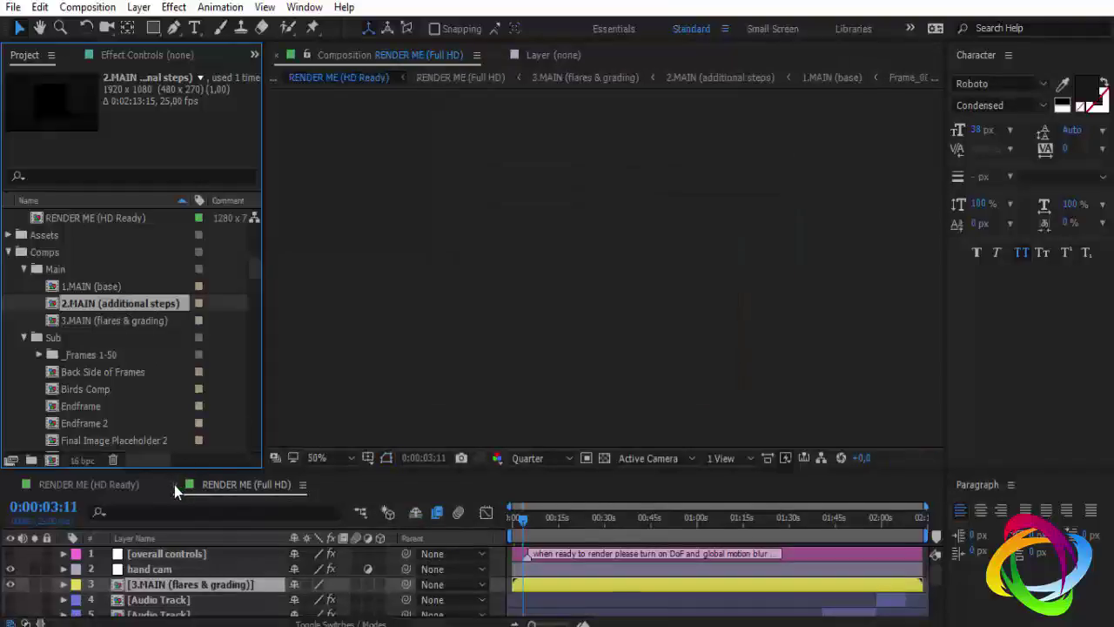
{"action": "double_click", "coordinate": [85, 302]}
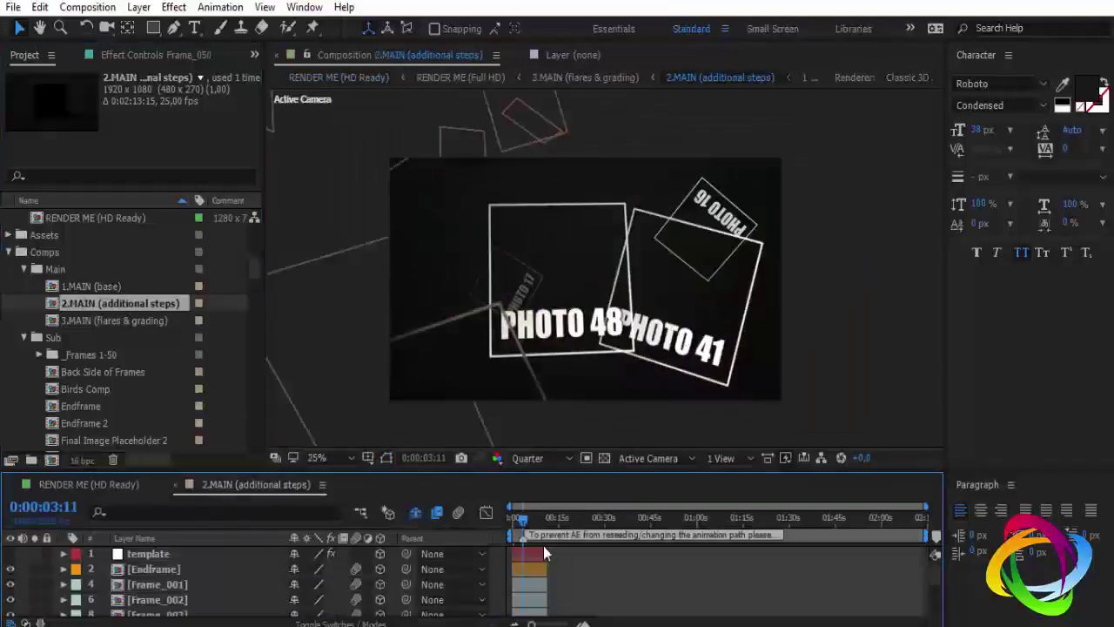
Toggle Hide Shy Layers to show, then re-hide, the Back Side of Frames layers
{"action": "scroll", "coordinate": [218, 570], "scroll_direction": "down", "scroll_amount": 4}
{"action": "scroll", "coordinate": [209, 569], "scroll_direction": "down", "scroll_amount": 2}
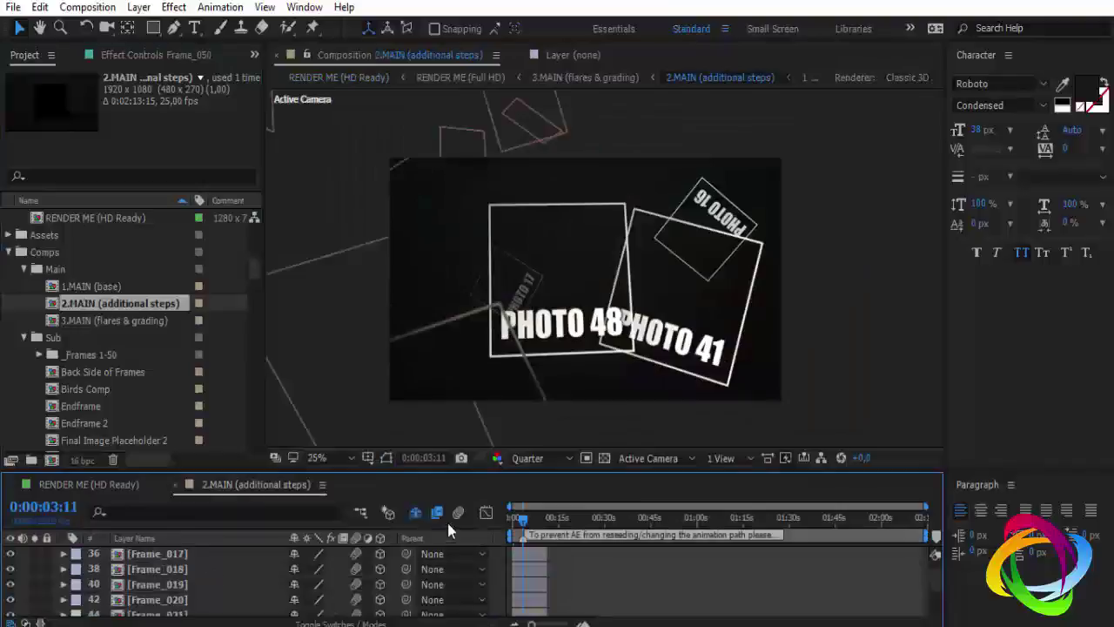
{"action": "left_click", "coordinate": [414, 511]}
{"action": "scroll", "coordinate": [299, 579], "scroll_direction": "up", "scroll_amount": 1}
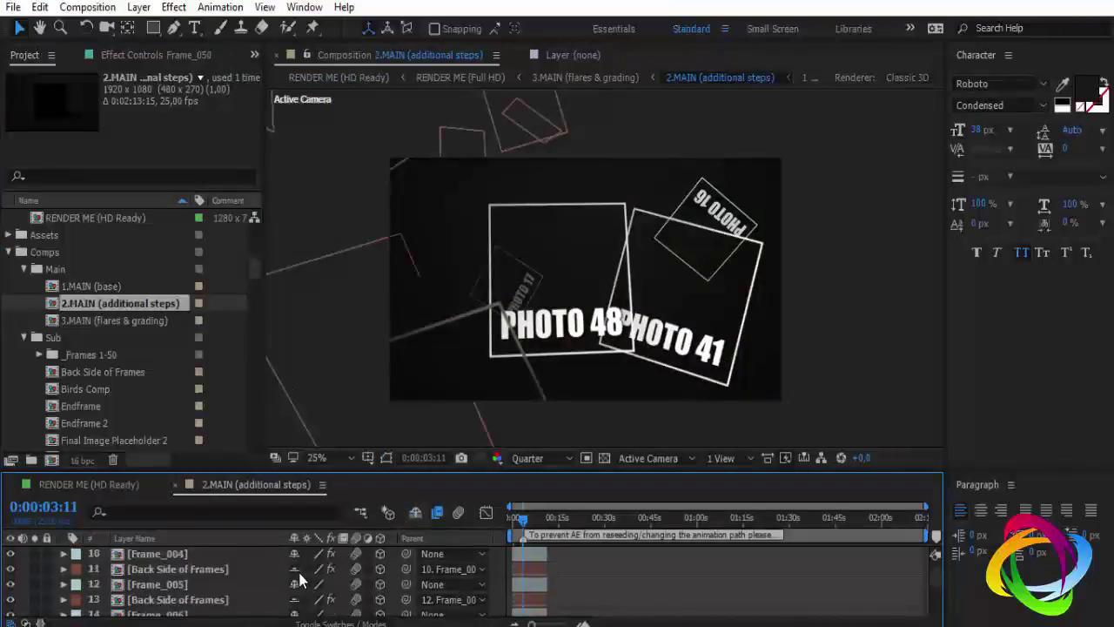
{"action": "scroll", "coordinate": [299, 575], "scroll_direction": "up", "scroll_amount": 2}
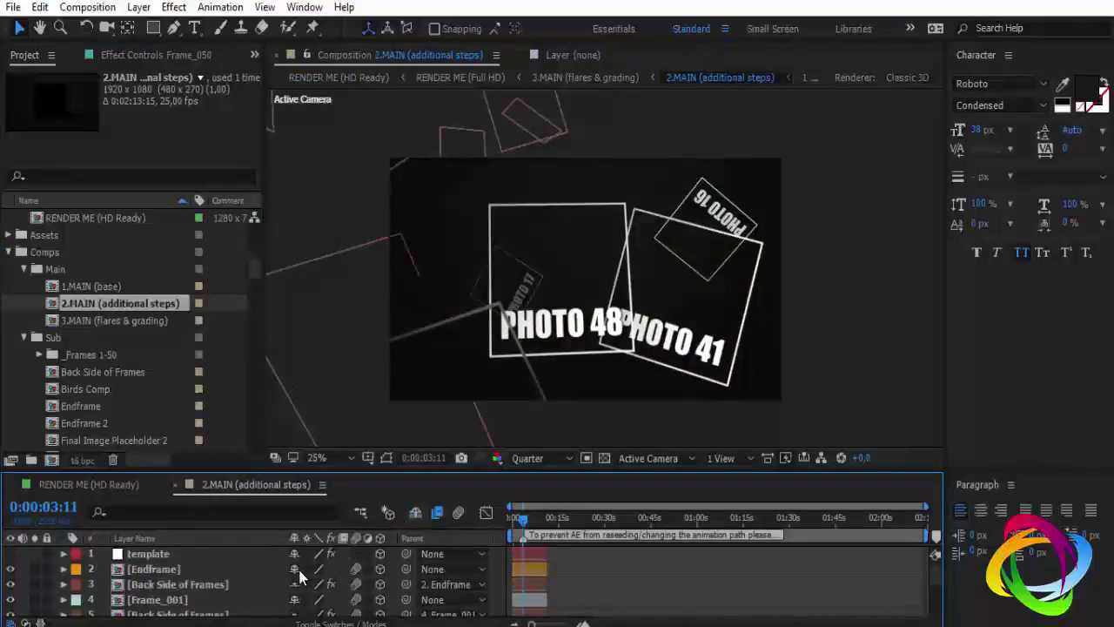
{"action": "left_click", "coordinate": [417, 514]}
{"action": "scroll", "coordinate": [286, 579], "scroll_direction": "down", "scroll_amount": 2}
{"action": "scroll", "coordinate": [269, 594], "scroll_direction": "down", "scroll_amount": 4}
{"action": "scroll", "coordinate": [244, 592], "scroll_direction": "up", "scroll_amount": 1}
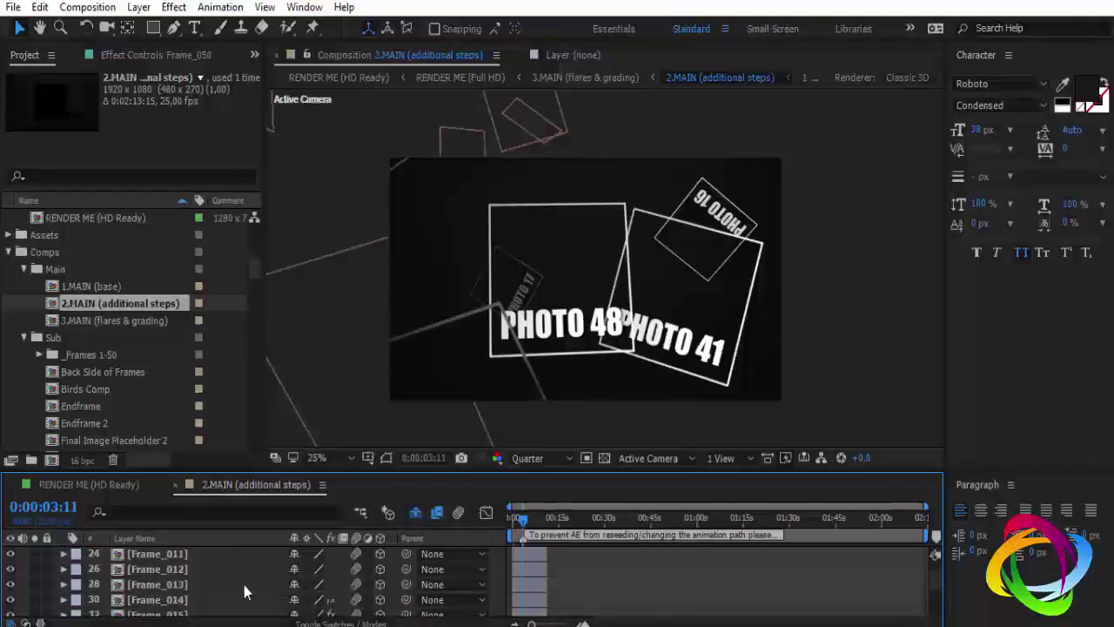
{"action": "scroll", "coordinate": [244, 591], "scroll_direction": "up", "scroll_amount": 4}
{"action": "scroll", "coordinate": [200, 582], "scroll_direction": "up", "scroll_amount": 1}
{"action": "scroll", "coordinate": [189, 583], "scroll_direction": "down", "scroll_amount": 2}
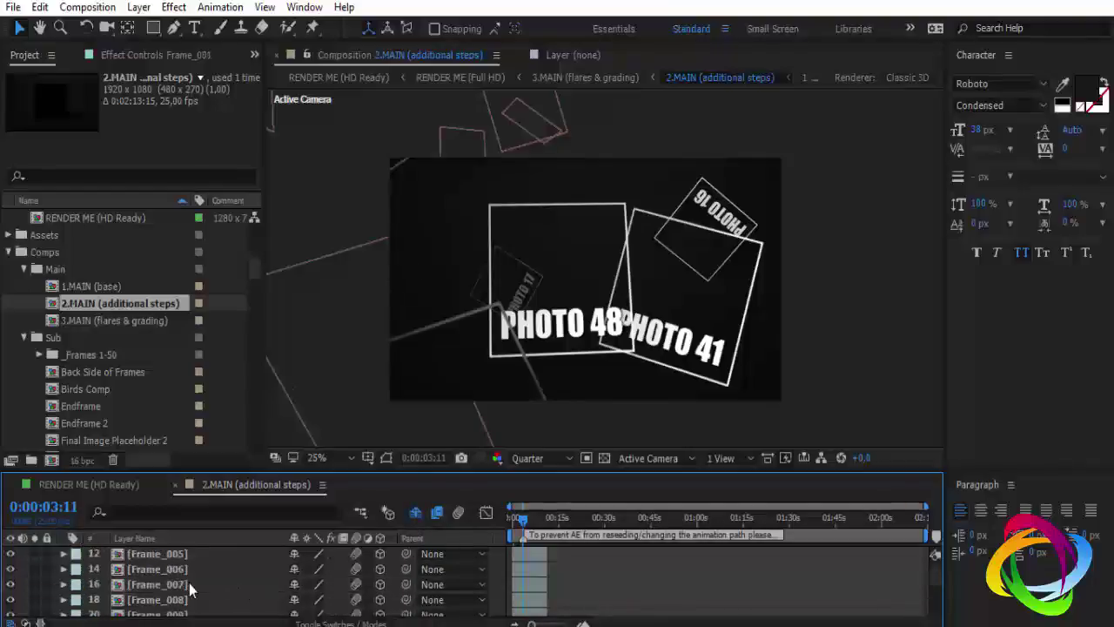
{"action": "scroll", "coordinate": [192, 590], "scroll_direction": "down", "scroll_amount": 6}
{"action": "scroll", "coordinate": [190, 592], "scroll_direction": "down", "scroll_amount": 6}
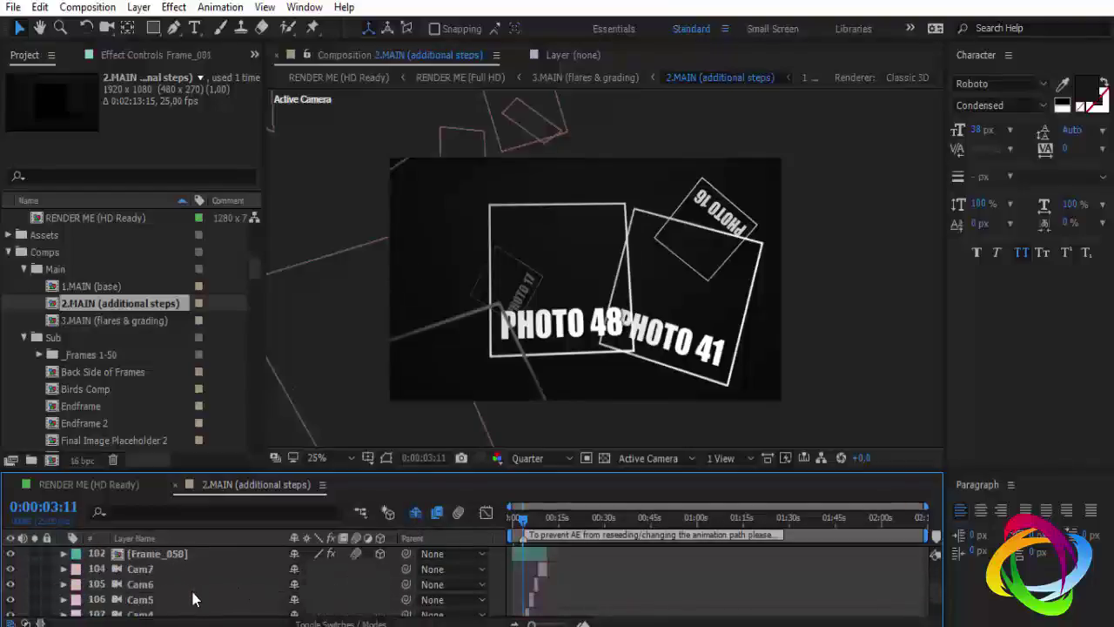
{"action": "scroll", "coordinate": [213, 564], "scroll_direction": "up", "scroll_amount": 4}
{"action": "scroll", "coordinate": [213, 564], "scroll_direction": "up", "scroll_amount": 3}
{"action": "scroll", "coordinate": [212, 564], "scroll_direction": "up", "scroll_amount": 2}
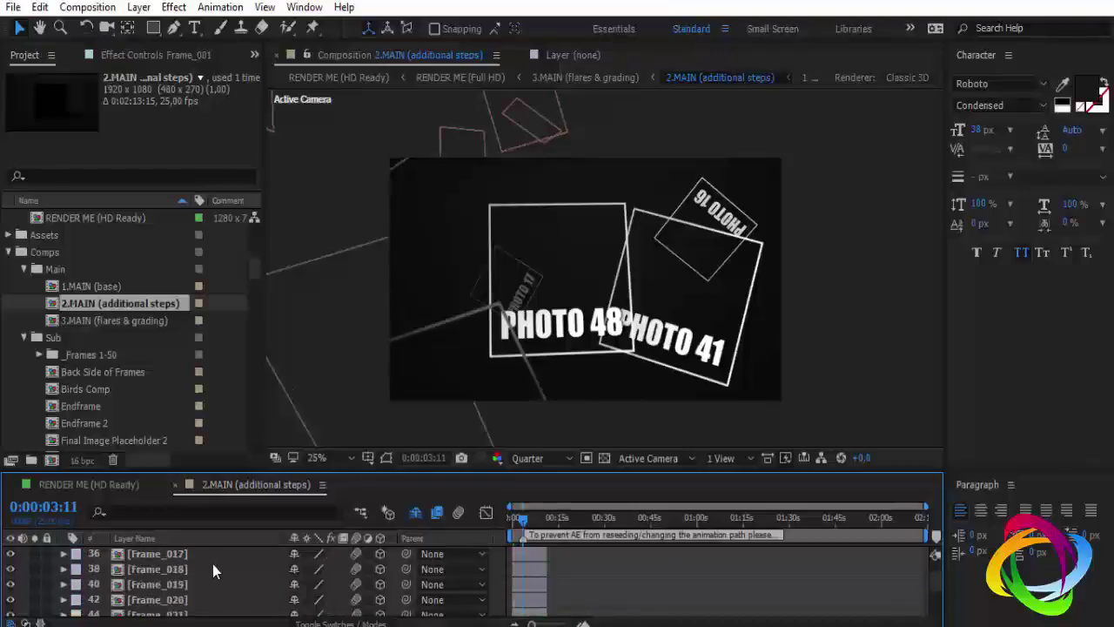
{"action": "scroll", "coordinate": [212, 563], "scroll_direction": "up", "scroll_amount": 4}
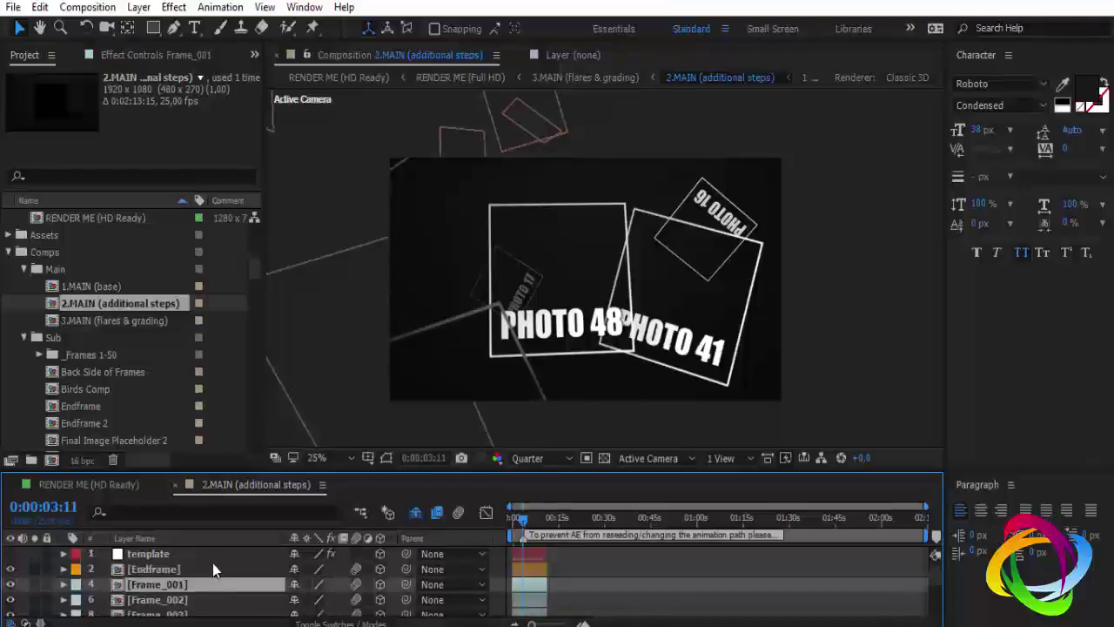
Delete the PHOTO 1 placeholder text layer inside Frame_001, then close the Frame_001 precomp
{"action": "double_click", "coordinate": [164, 589]}
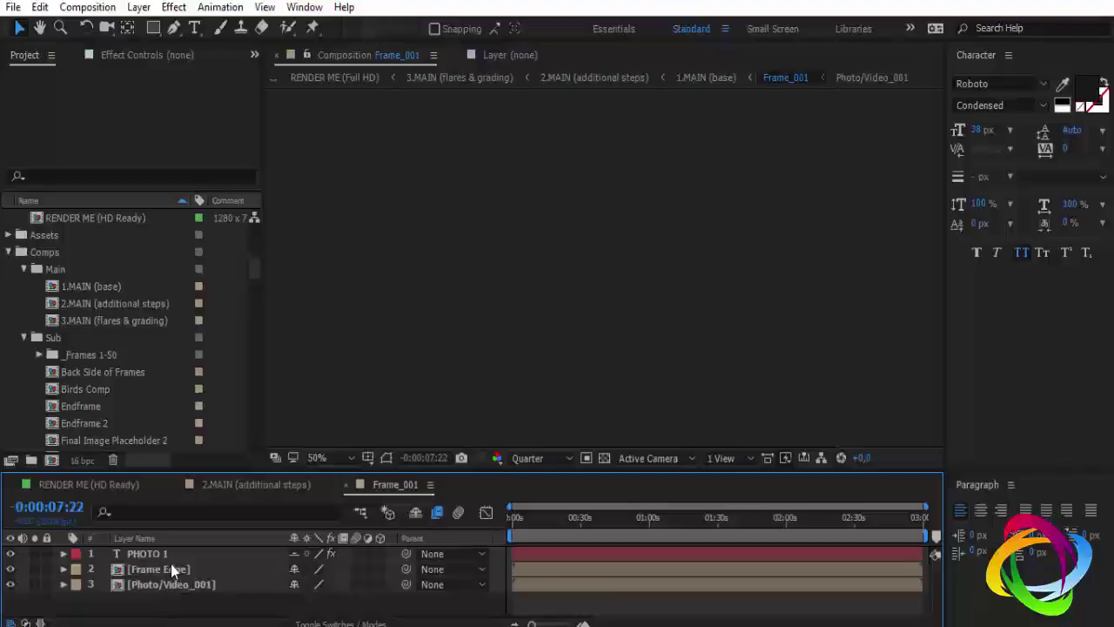
{"action": "left_click", "coordinate": [157, 554]}
{"action": "key", "text": "Delete"}
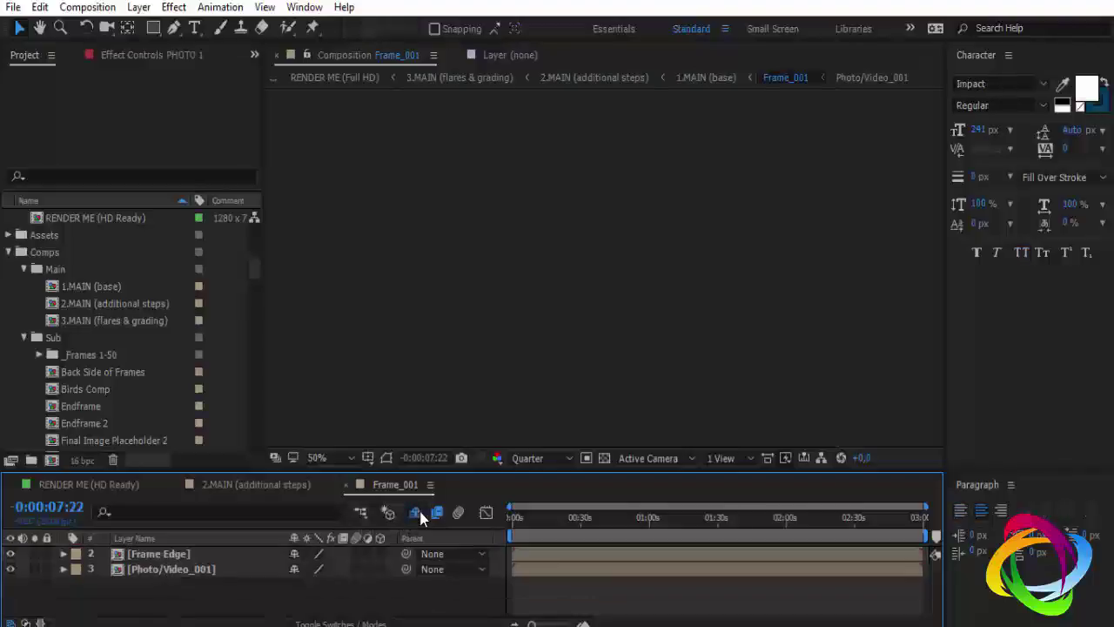
{"action": "left_click", "coordinate": [415, 511]}
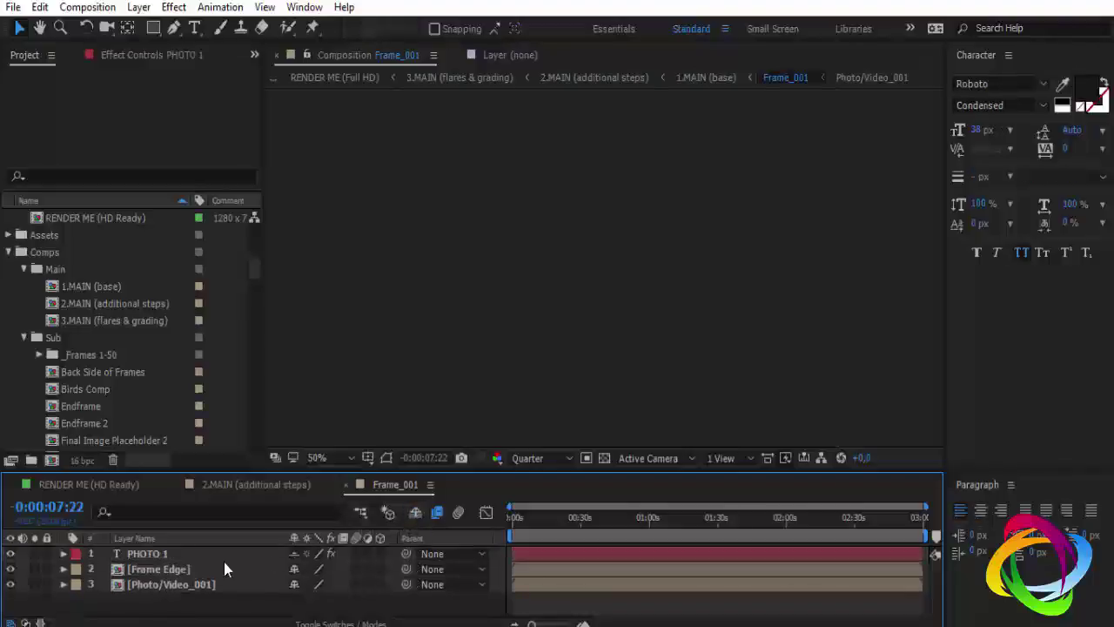
{"action": "left_click", "coordinate": [154, 558]}
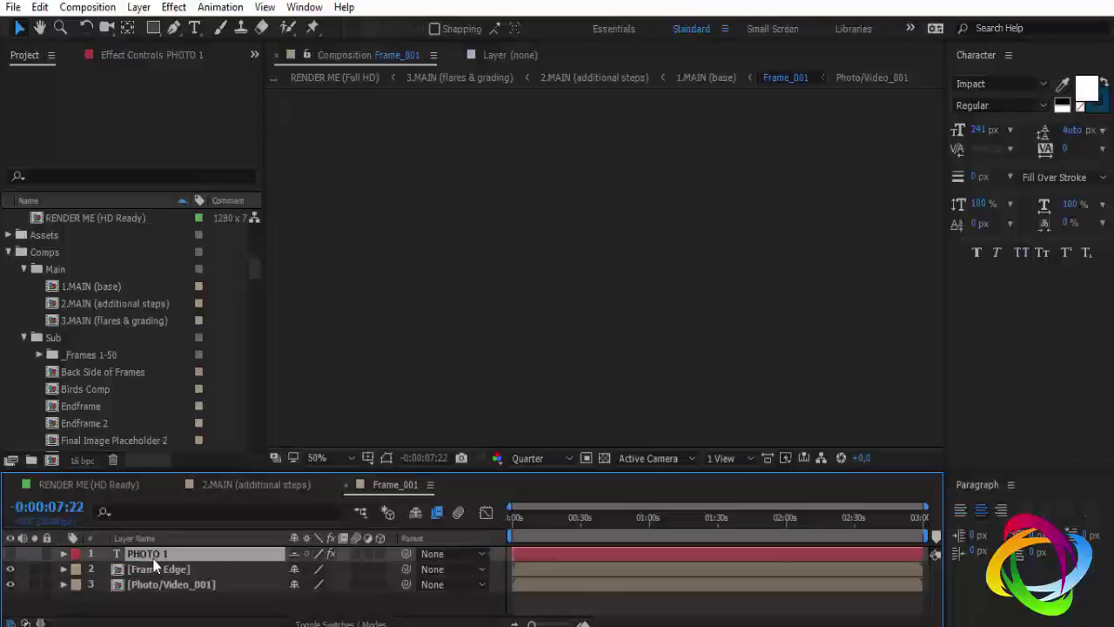
{"action": "left_click", "coordinate": [345, 485]}
{"action": "scroll", "coordinate": [182, 597], "scroll_direction": "down", "scroll_amount": 10}
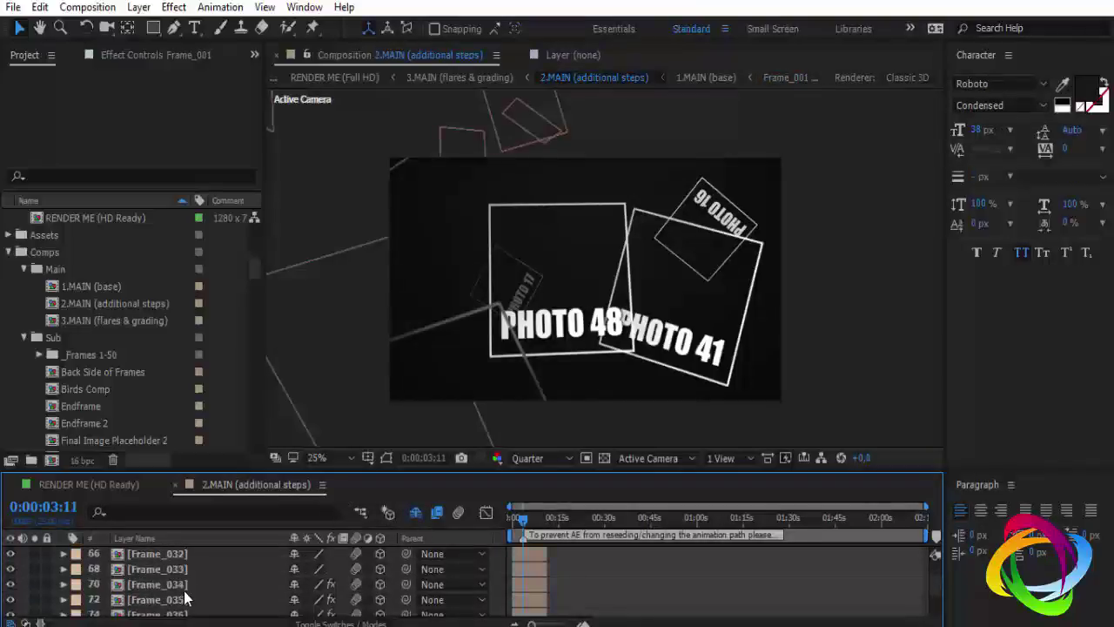
In Frame_050, turn off Hide Shy Layers, switch off the PHOTO 50 text layer, and close it
{"action": "scroll", "coordinate": [185, 598], "scroll_direction": "down", "scroll_amount": 5}
{"action": "left_click", "coordinate": [189, 559]}
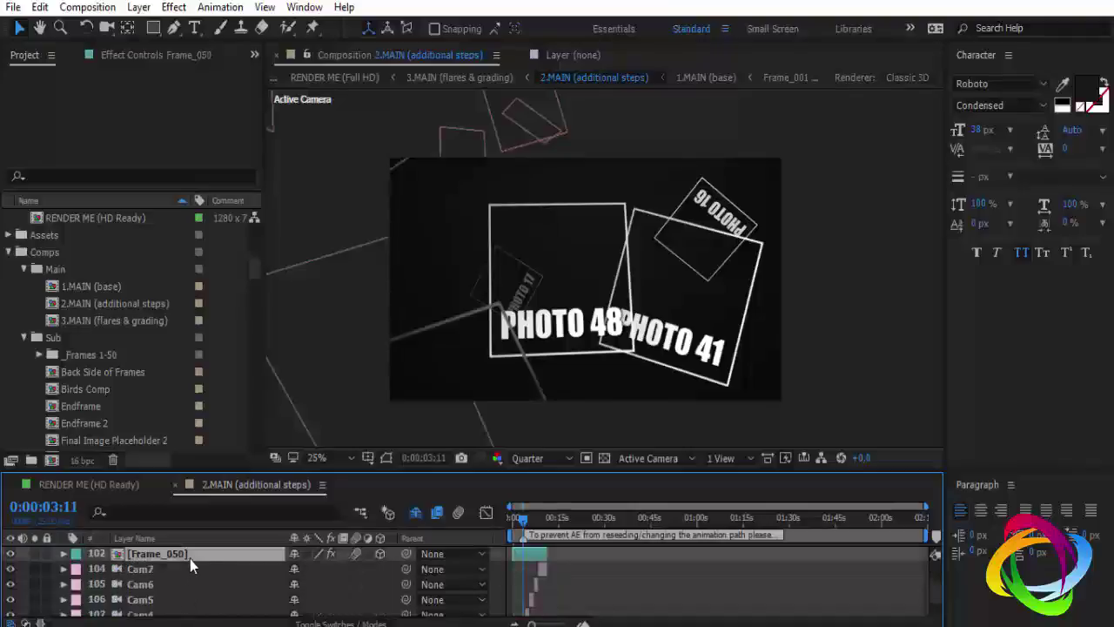
{"action": "double_click", "coordinate": [182, 554]}
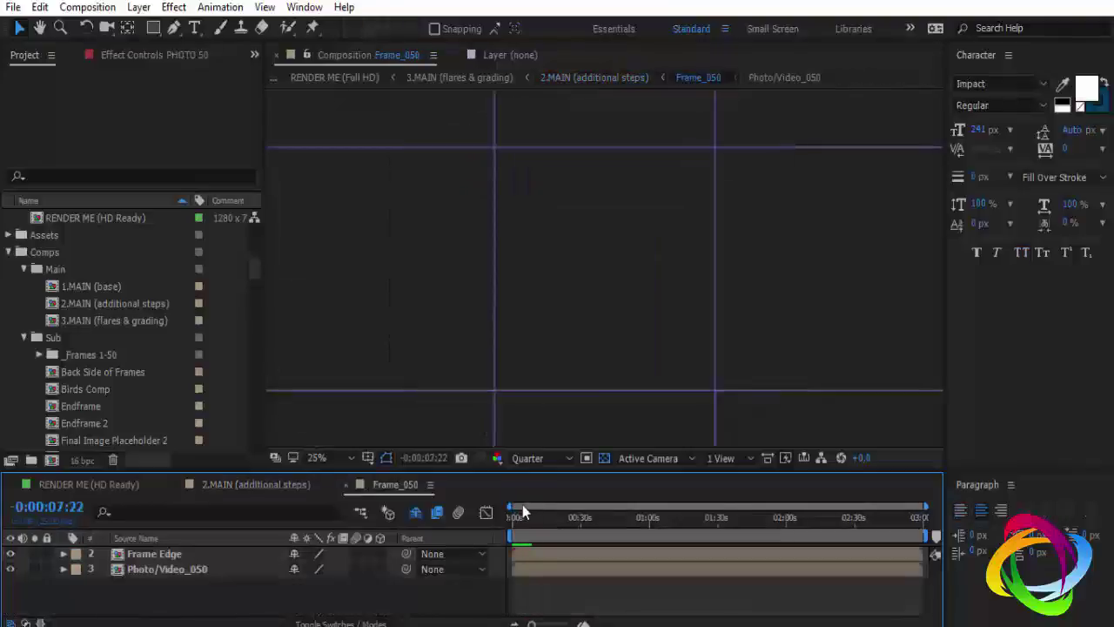
{"action": "left_click_drag", "start_coordinate": [523, 511], "coordinate": [537, 517]}
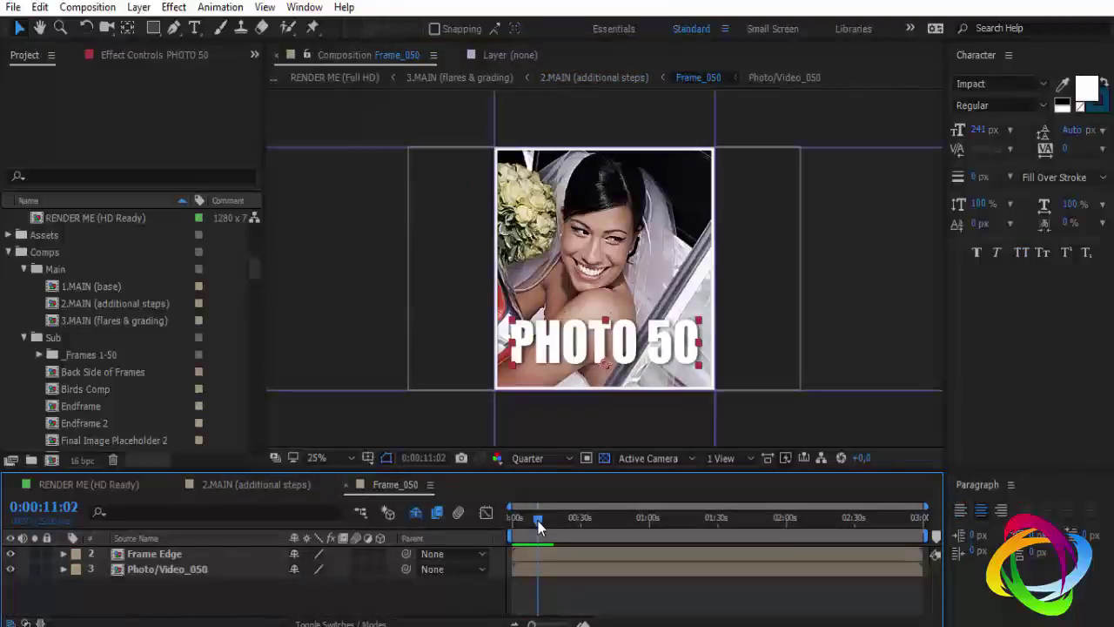
{"action": "left_click", "coordinate": [415, 512]}
{"action": "left_click", "coordinate": [11, 554]}
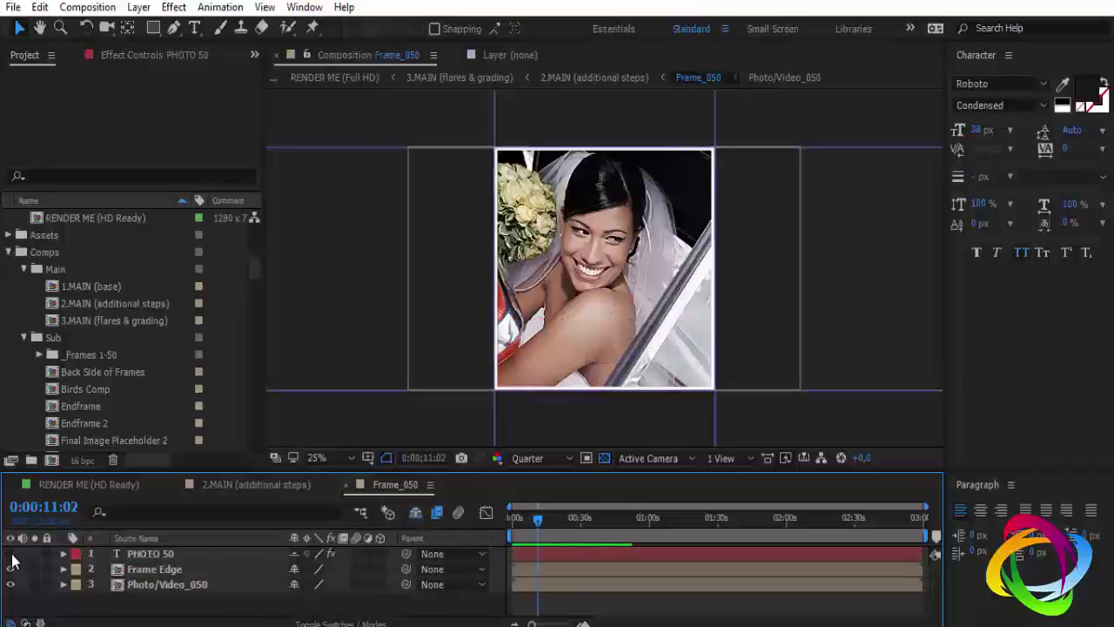
{"action": "left_click", "coordinate": [345, 486]}
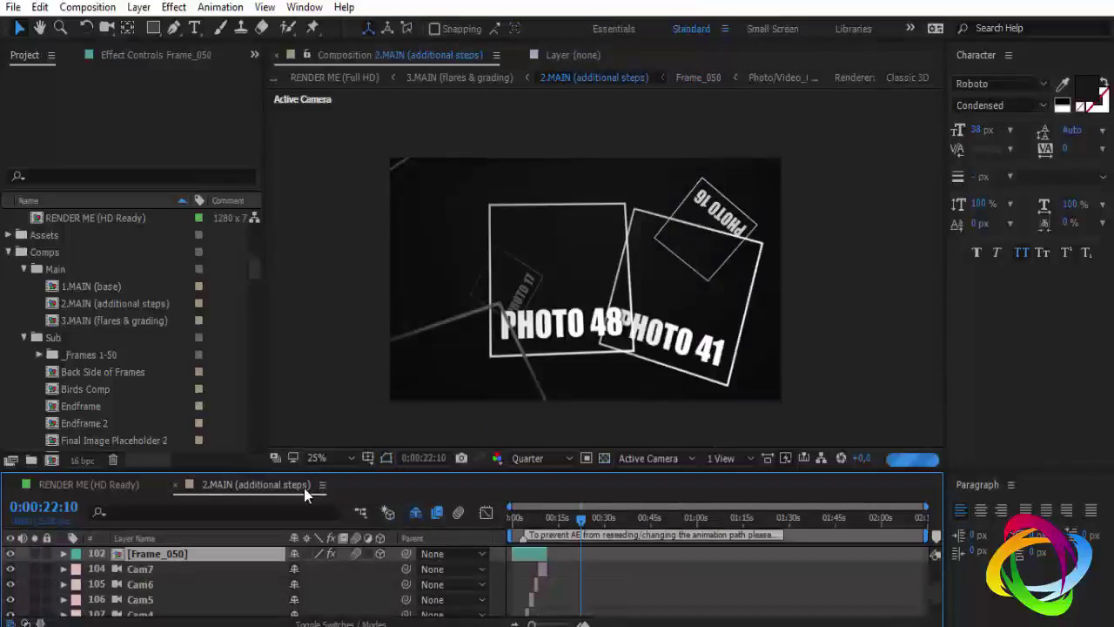
Close 2.MAIN, preview the opening Photo/Video_001 bride shot, and open Photo/Video_002
{"action": "left_click", "coordinate": [177, 485]}
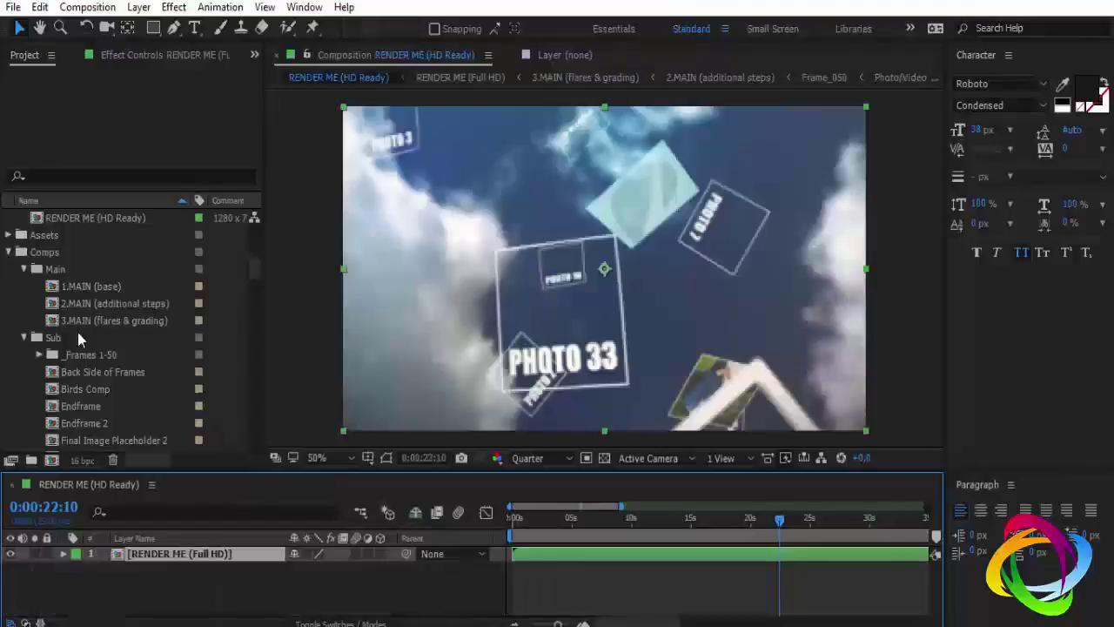
{"action": "scroll", "coordinate": [69, 358], "scroll_direction": "up", "scroll_amount": 10}
{"action": "scroll", "coordinate": [67, 357], "scroll_direction": "up", "scroll_amount": 8}
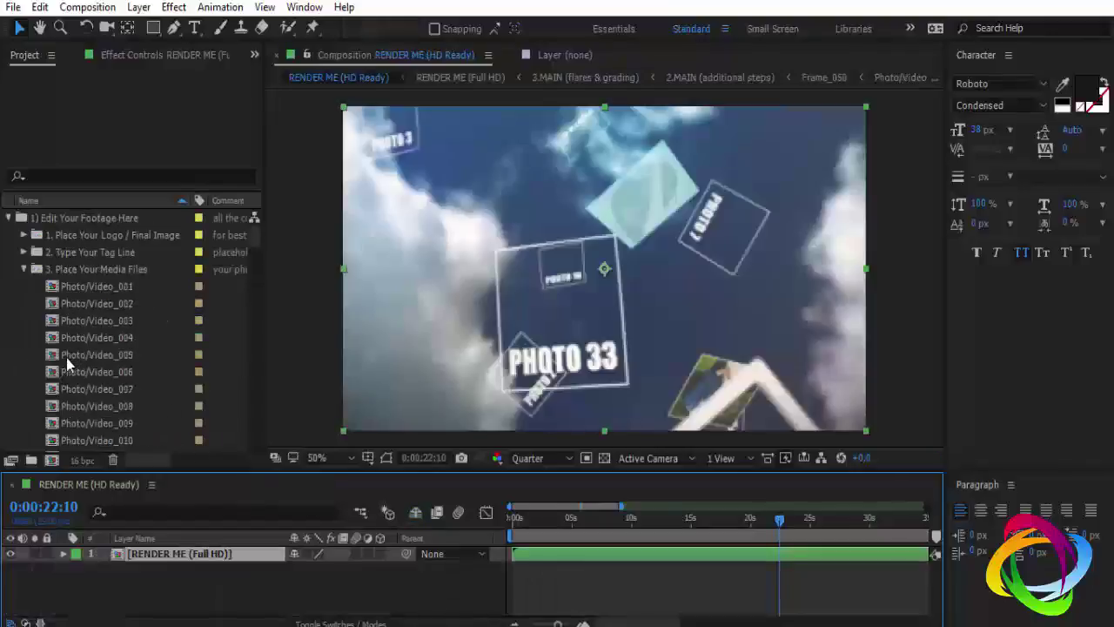
{"action": "left_click", "coordinate": [127, 287]}
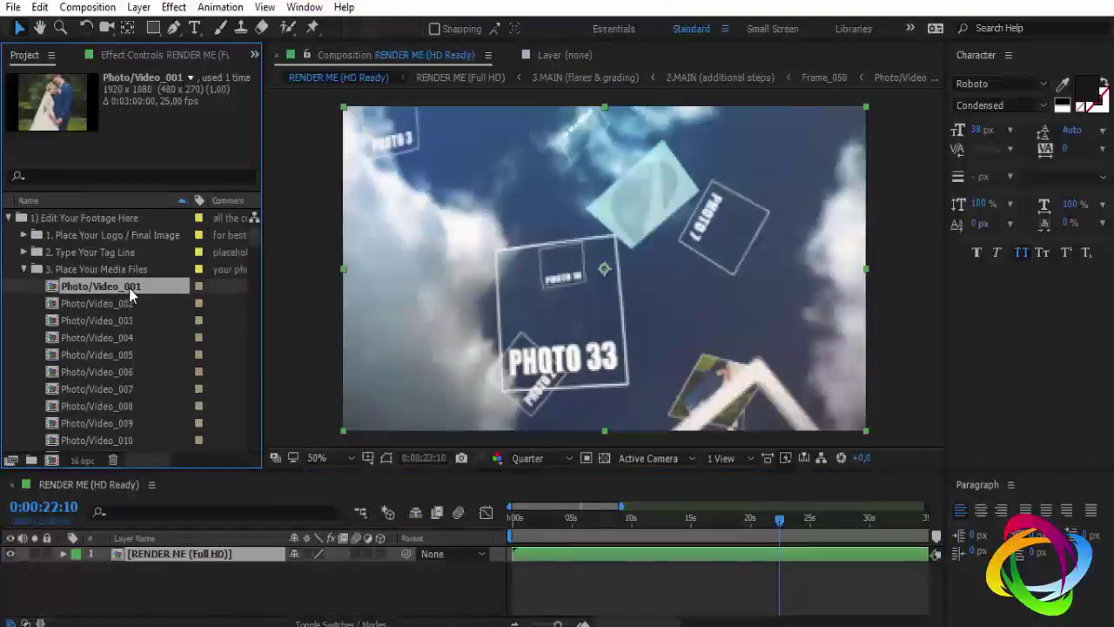
{"action": "left_click", "coordinate": [516, 533]}
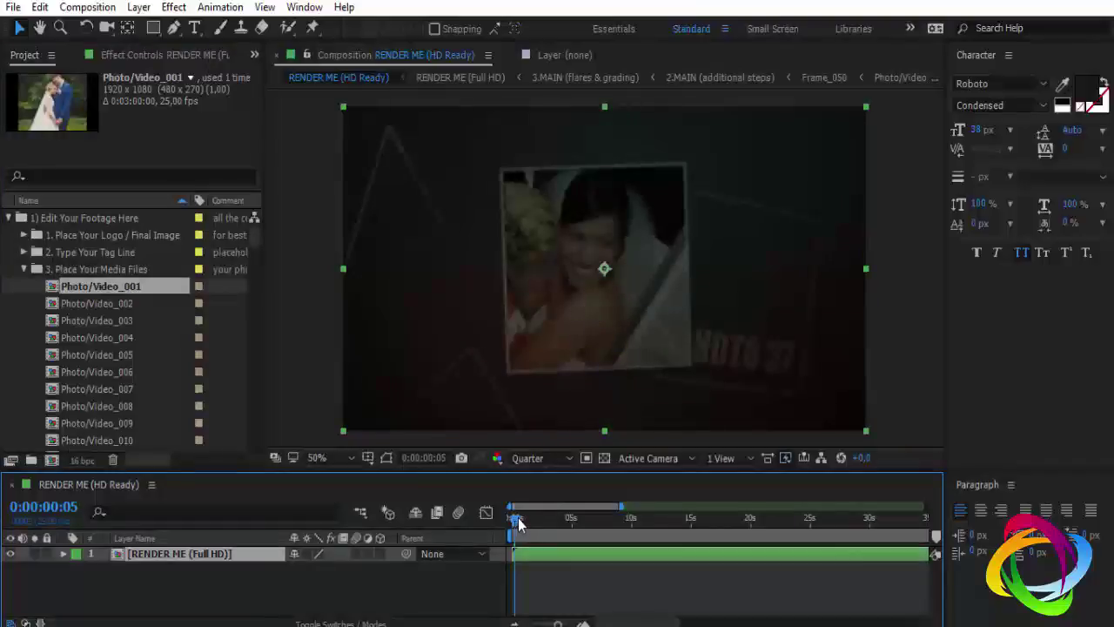
{"action": "left_click", "coordinate": [521, 521]}
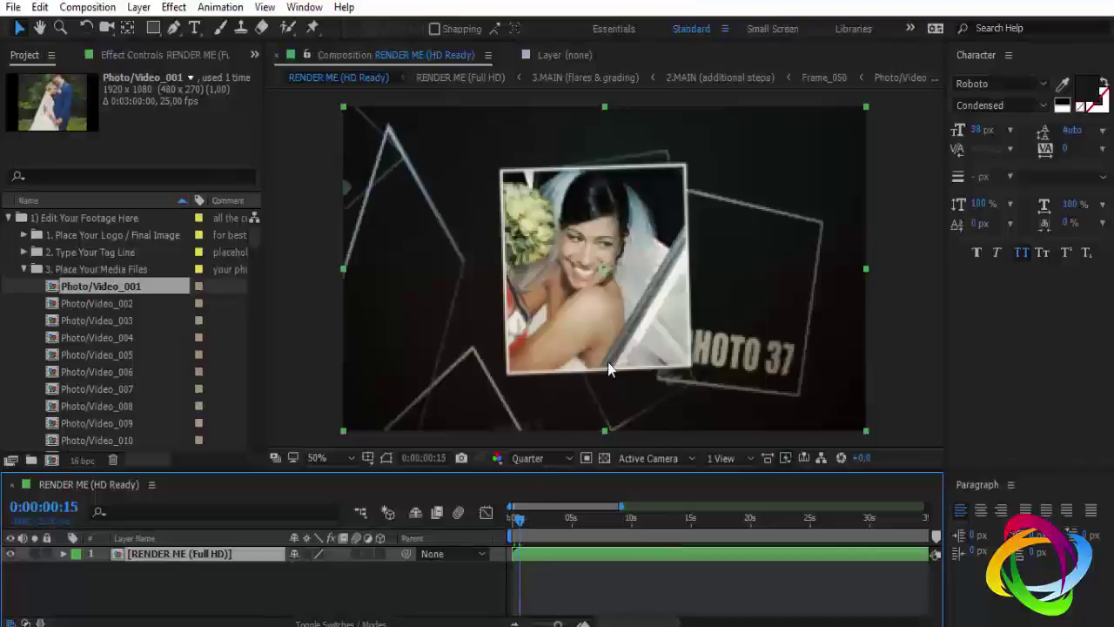
{"action": "double_click", "coordinate": [117, 304]}
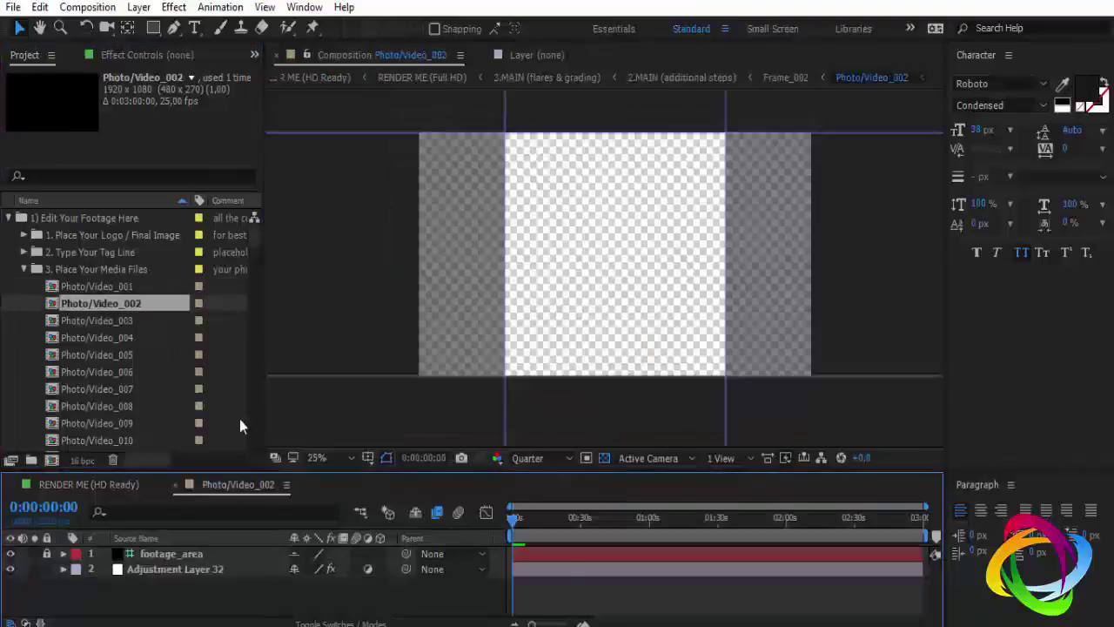
{"action": "left_click", "coordinate": [544, 527]}
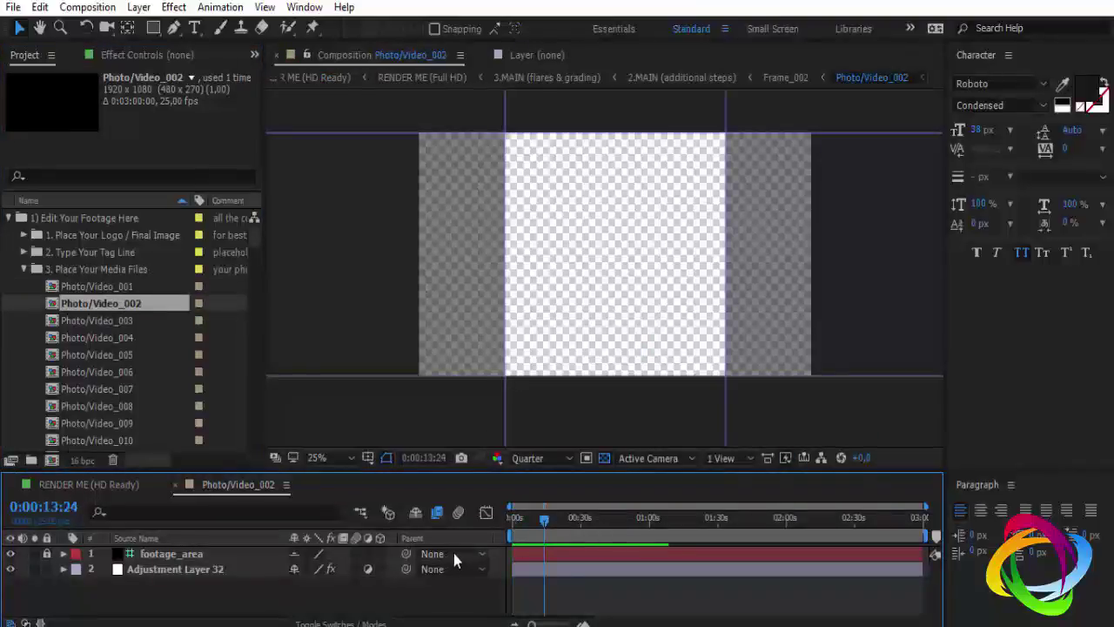
{"action": "scroll", "coordinate": [62, 366], "scroll_direction": "down", "scroll_amount": 3}
{"action": "scroll", "coordinate": [66, 380], "scroll_direction": "down", "scroll_amount": 3}
{"action": "scroll", "coordinate": [69, 381], "scroll_direction": "down", "scroll_amount": 5}
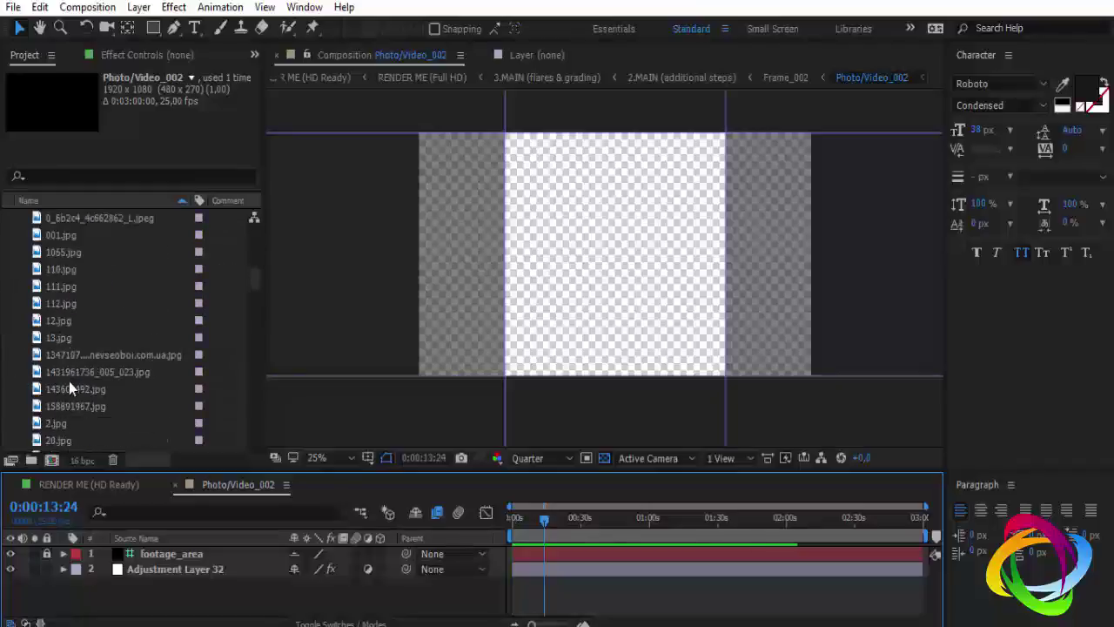
{"action": "left_click_drag", "start_coordinate": [76, 372], "coordinate": [137, 587]}
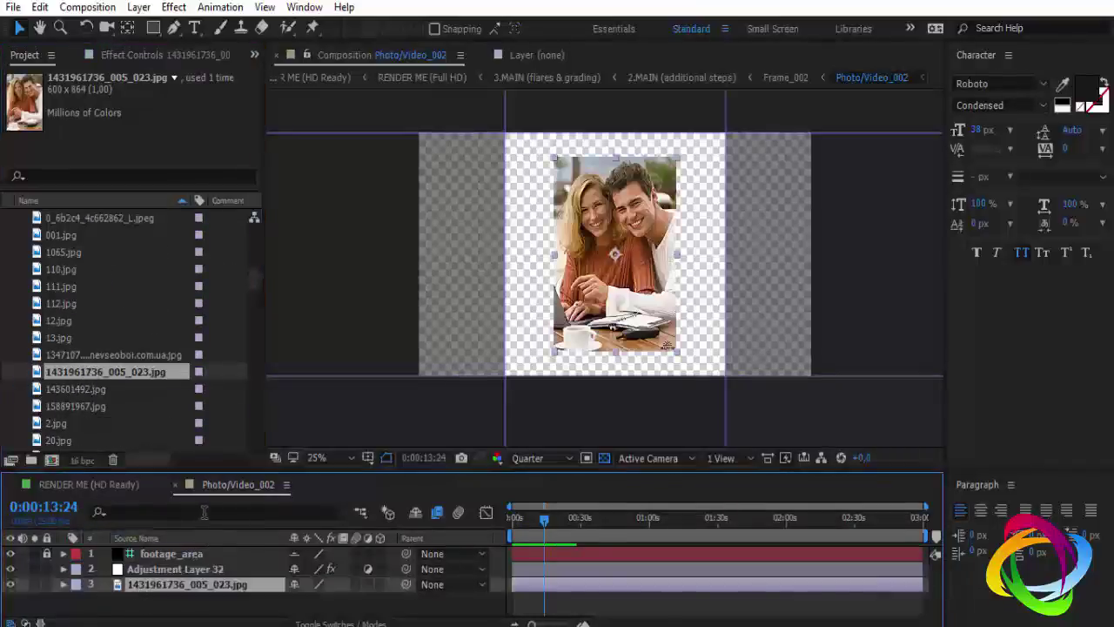
{"action": "key", "text": "s"}
{"action": "left_click_drag", "start_coordinate": [330, 600], "coordinate": [394, 592]}
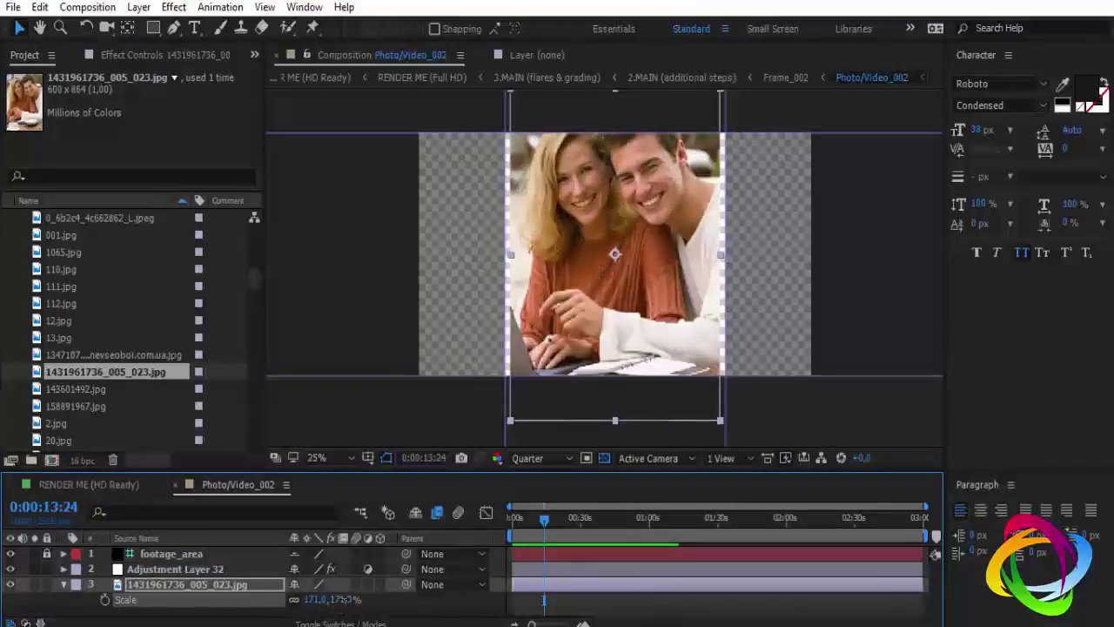
{"action": "left_click_drag", "start_coordinate": [346, 598], "coordinate": [361, 595]}
{"action": "left_click_drag", "start_coordinate": [595, 250], "coordinate": [590, 282]}
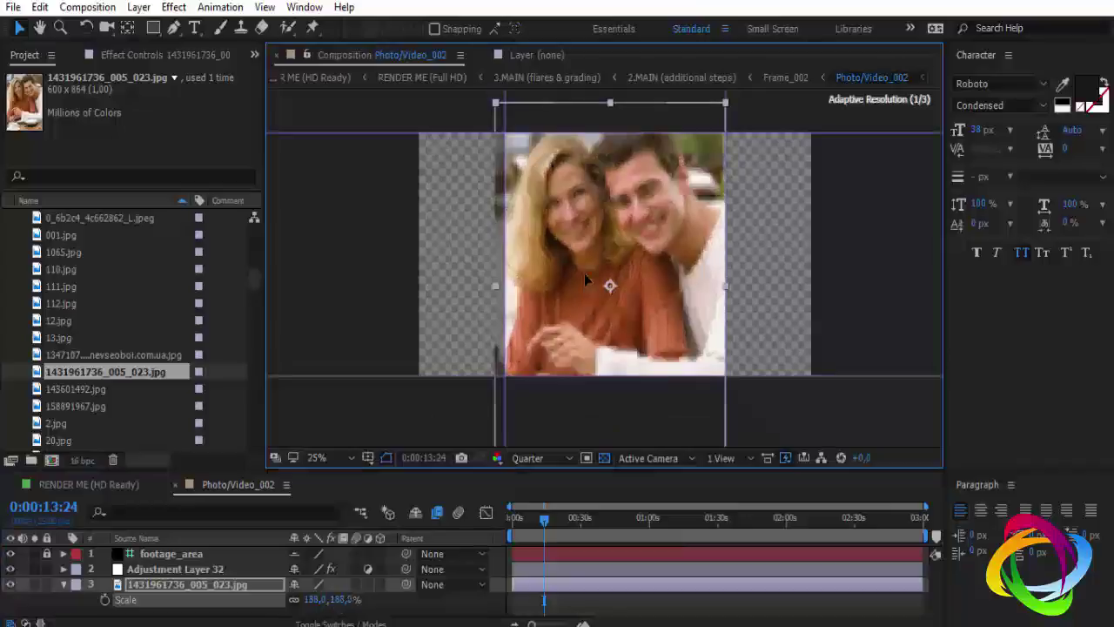
{"action": "left_click", "coordinate": [177, 485]}
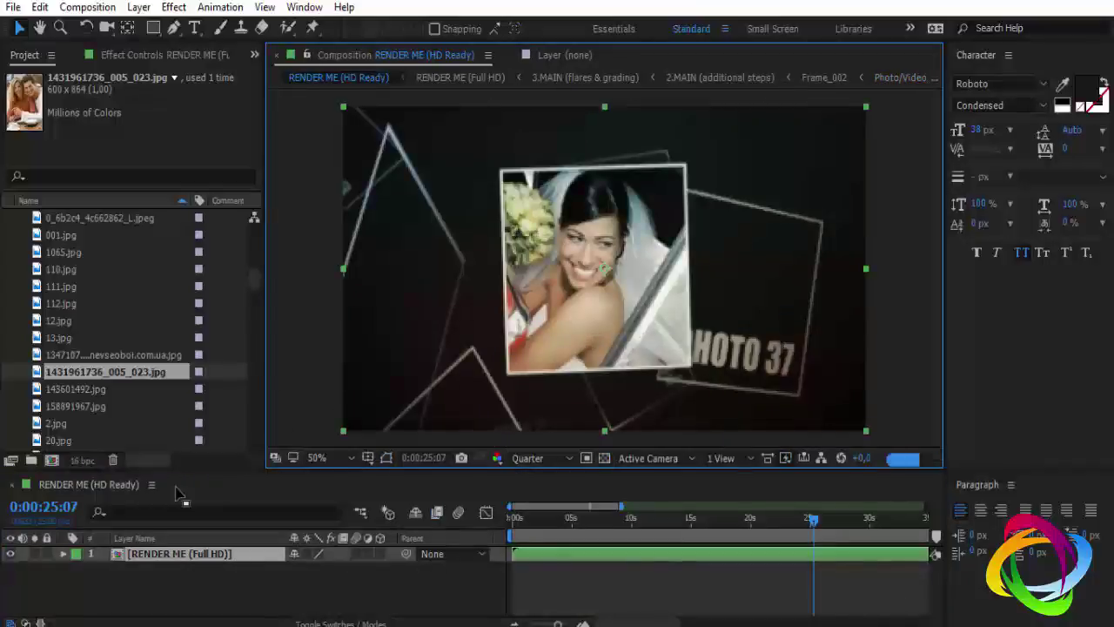
Scrub the RENDER ME timeline to about three seconds and select Photo/Video_002 in the Project panel
{"action": "left_click", "coordinate": [549, 526]}
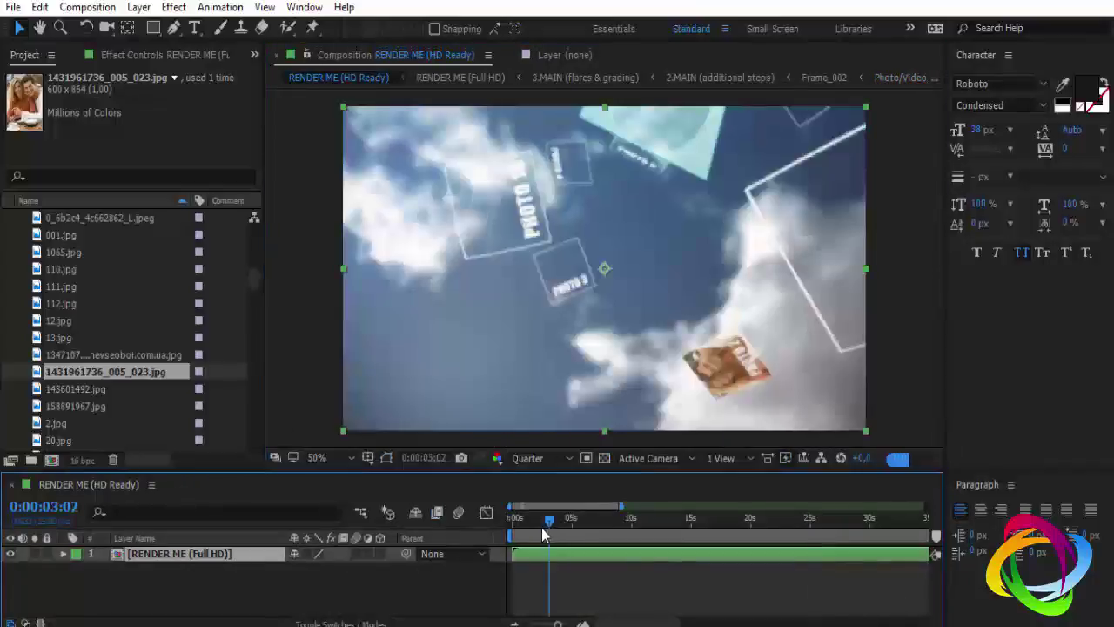
{"action": "scroll", "coordinate": [87, 331], "scroll_direction": "up", "scroll_amount": 5}
{"action": "scroll", "coordinate": [92, 344], "scroll_direction": "down", "scroll_amount": 10}
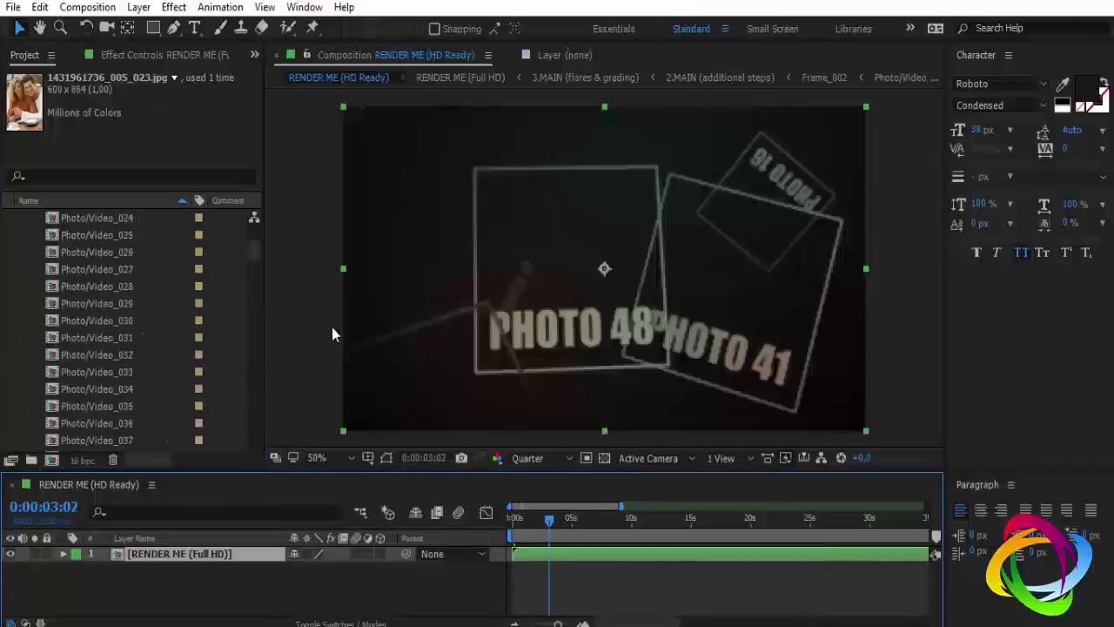
{"action": "scroll", "coordinate": [162, 288], "scroll_direction": "up", "scroll_amount": 3}
{"action": "left_click_drag", "start_coordinate": [548, 520], "coordinate": [530, 521]}
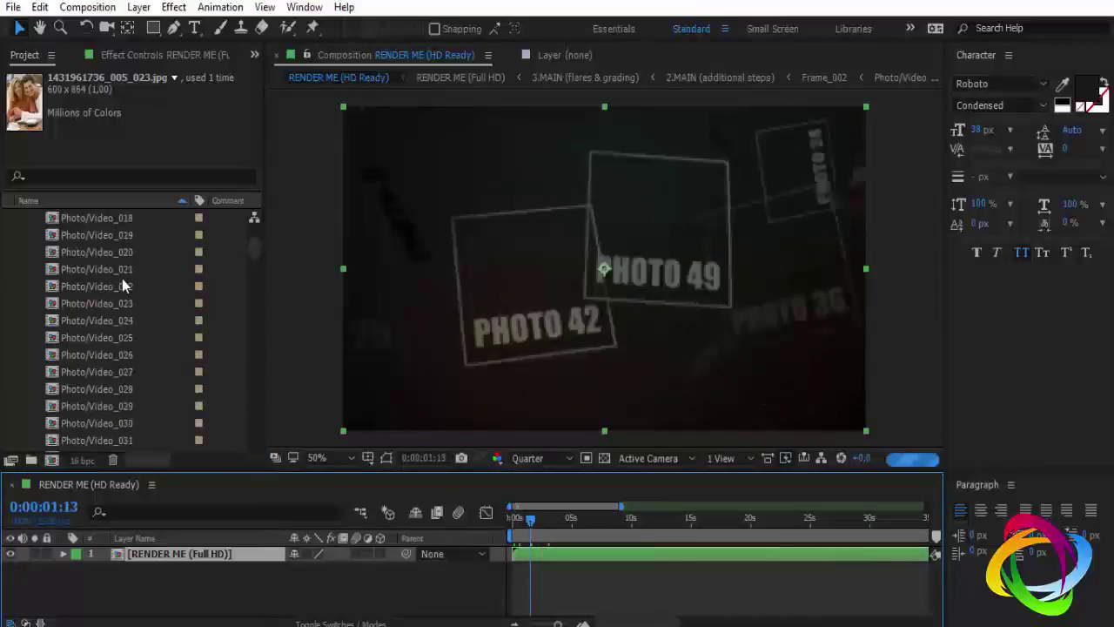
{"action": "scroll", "coordinate": [121, 274], "scroll_direction": "up", "scroll_amount": 8}
{"action": "left_click", "coordinate": [122, 309]}
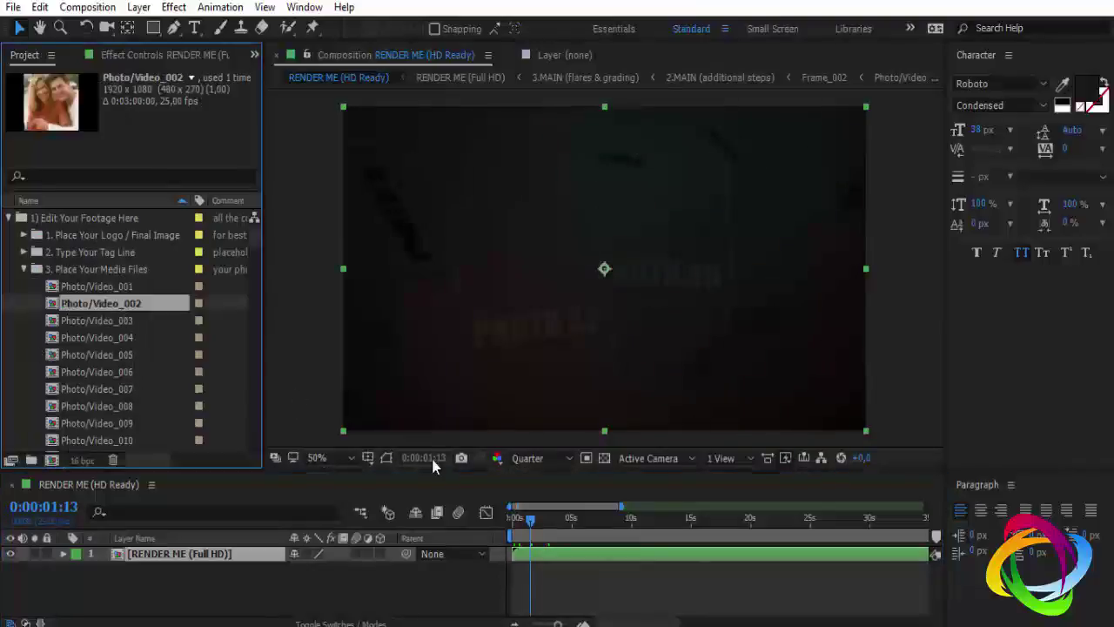
{"action": "scroll", "coordinate": [52, 353], "scroll_direction": "down", "scroll_amount": 3}
{"action": "scroll", "coordinate": [52, 353], "scroll_direction": "down", "scroll_amount": 4}
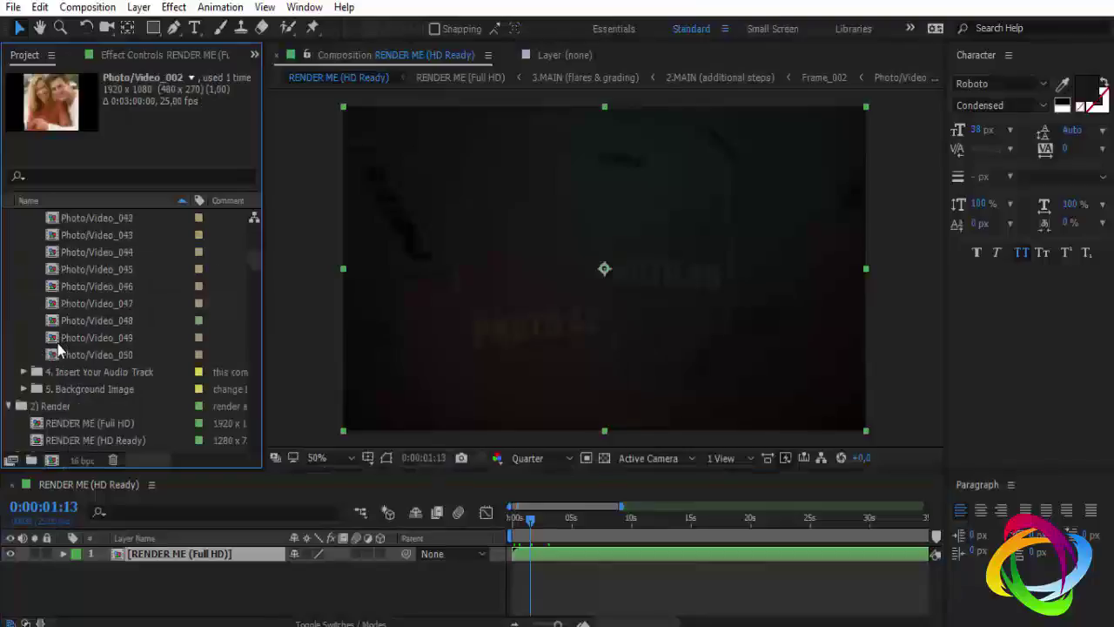
{"action": "scroll", "coordinate": [52, 353], "scroll_direction": "down", "scroll_amount": 4}
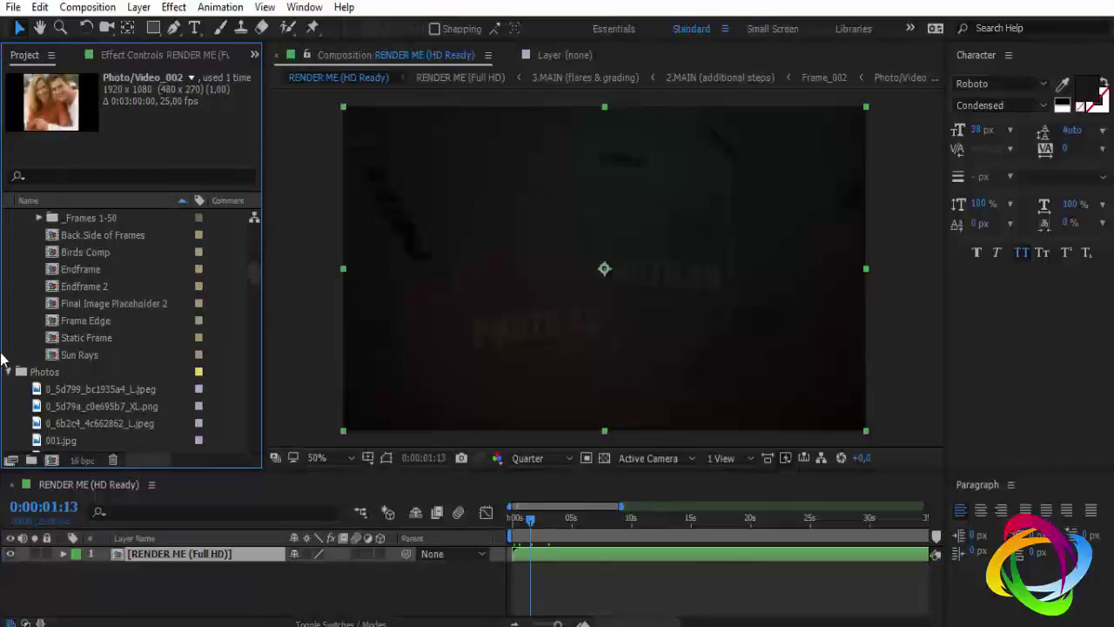
{"action": "scroll", "coordinate": [136, 335], "scroll_direction": "up", "scroll_amount": 3}
Collapse 3. Place Your Media Files, browse into Comps, and open 2.MAIN (additional steps)
{"action": "left_click", "coordinate": [95, 319]}
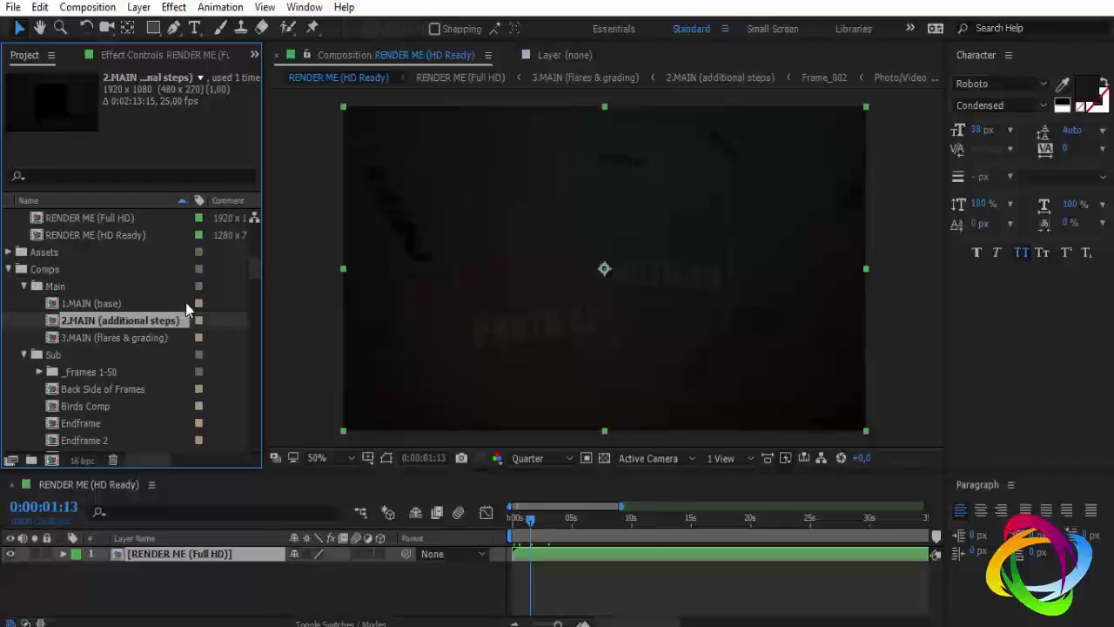
{"action": "scroll", "coordinate": [106, 286], "scroll_direction": "up", "scroll_amount": 3}
{"action": "scroll", "coordinate": [106, 285], "scroll_direction": "up", "scroll_amount": 10}
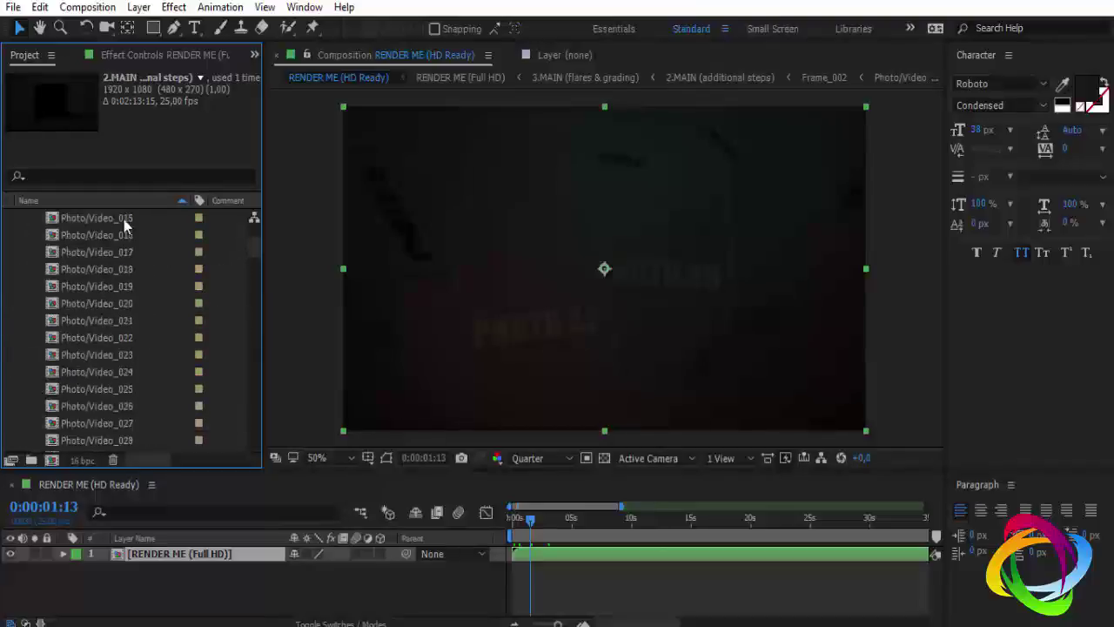
{"action": "scroll", "coordinate": [103, 389], "scroll_direction": "down", "scroll_amount": 10}
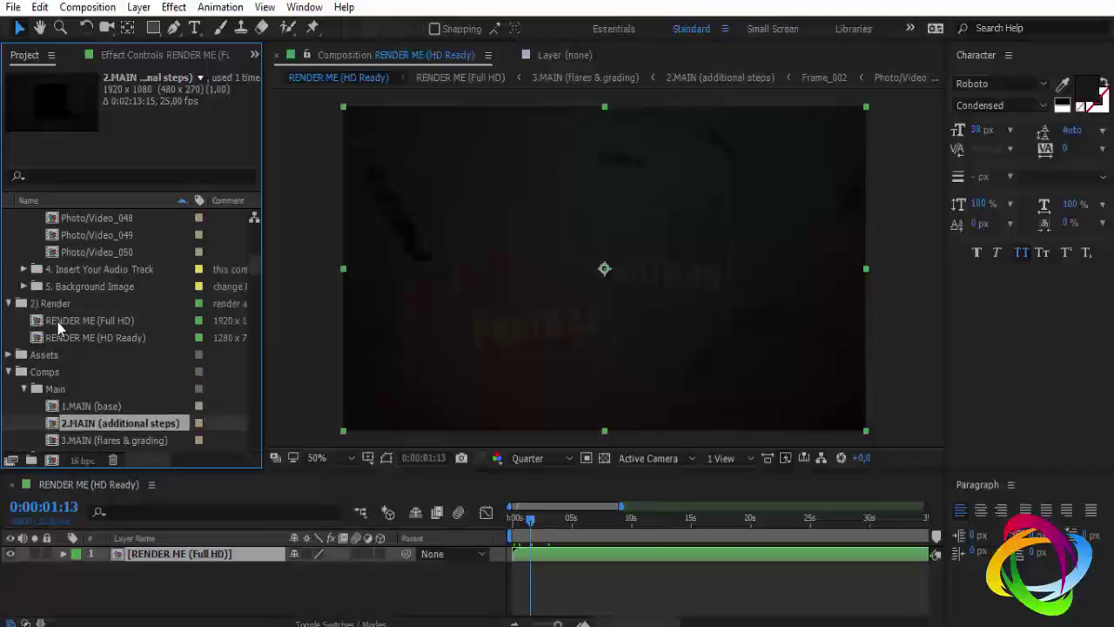
{"action": "scroll", "coordinate": [59, 326], "scroll_direction": "up", "scroll_amount": 8}
{"action": "scroll", "coordinate": [52, 324], "scroll_direction": "up", "scroll_amount": 10}
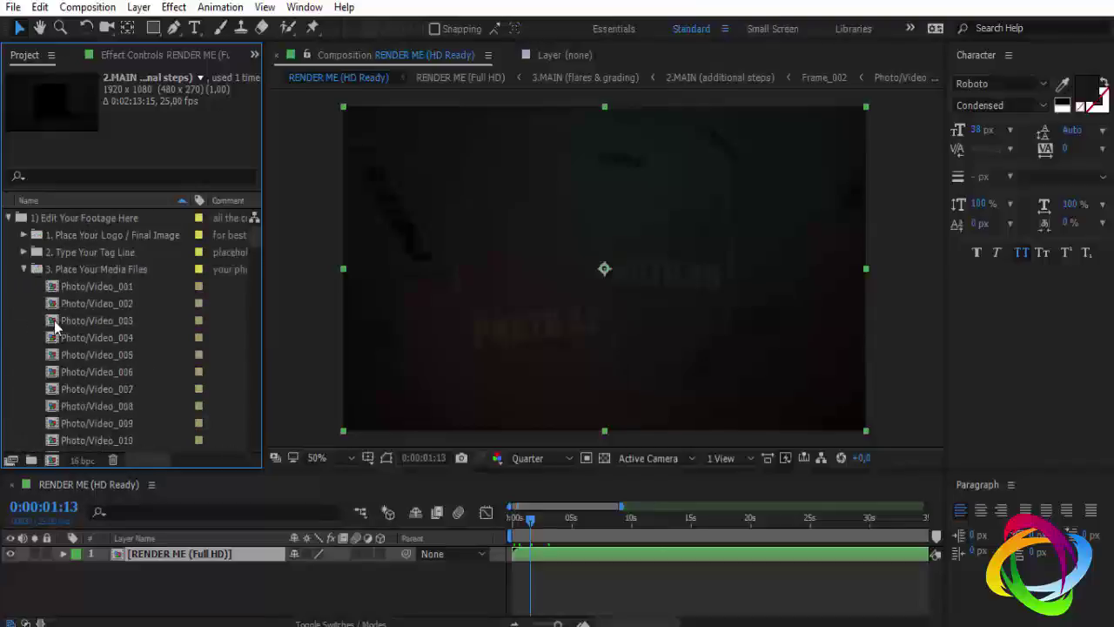
{"action": "left_click", "coordinate": [23, 270]}
{"action": "scroll", "coordinate": [7, 344], "scroll_direction": "down", "scroll_amount": 1}
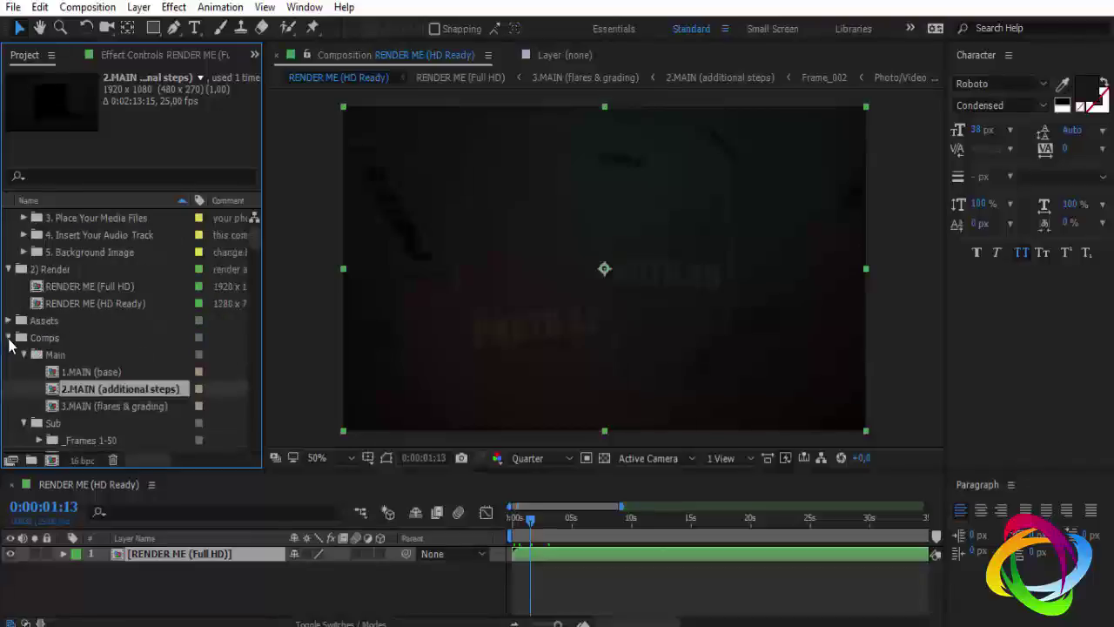
{"action": "left_click", "coordinate": [46, 322]}
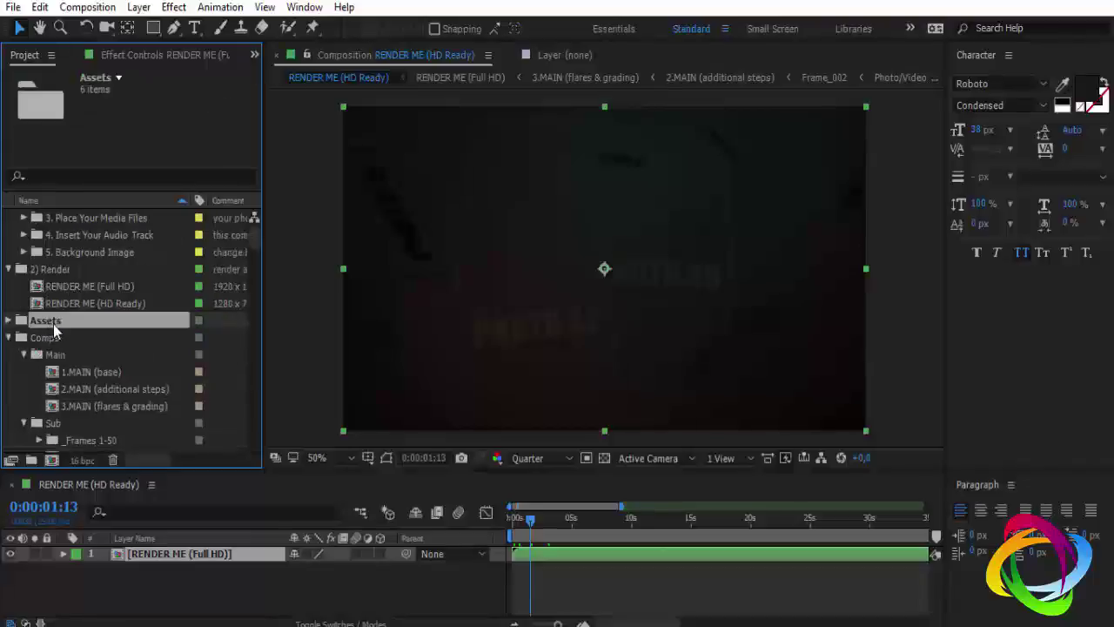
{"action": "left_click", "coordinate": [45, 339]}
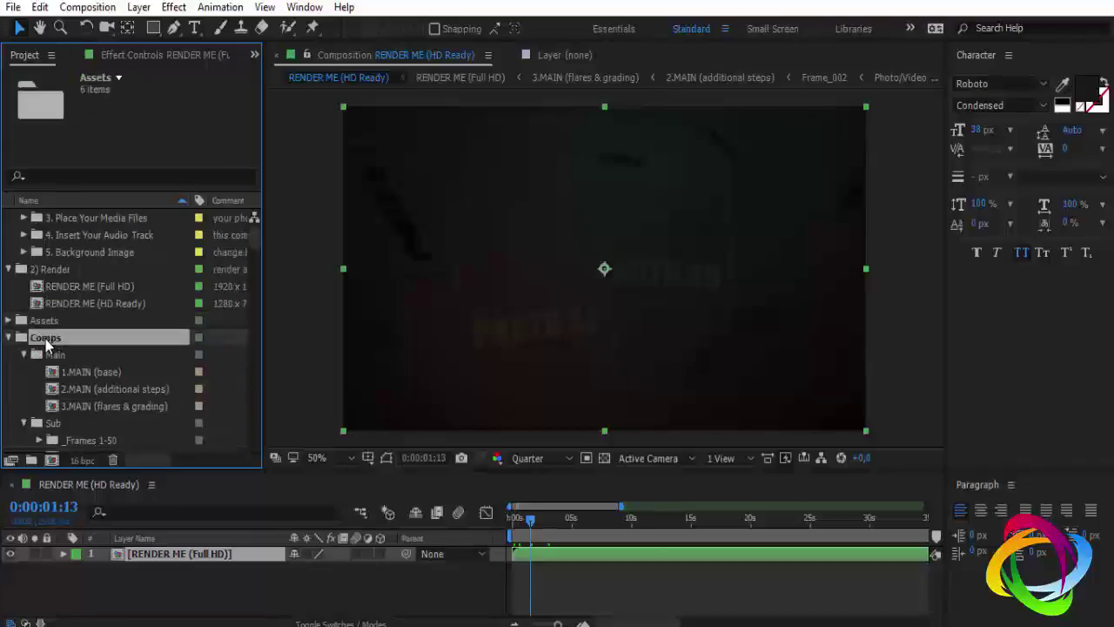
{"action": "left_click", "coordinate": [105, 389]}
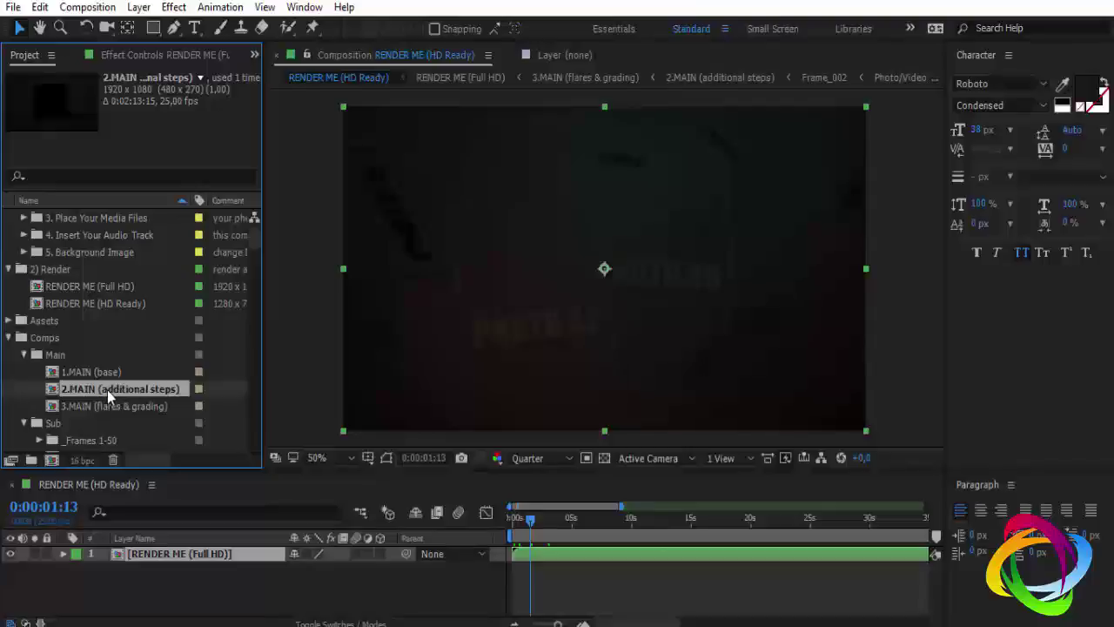
{"action": "double_click", "coordinate": [107, 389]}
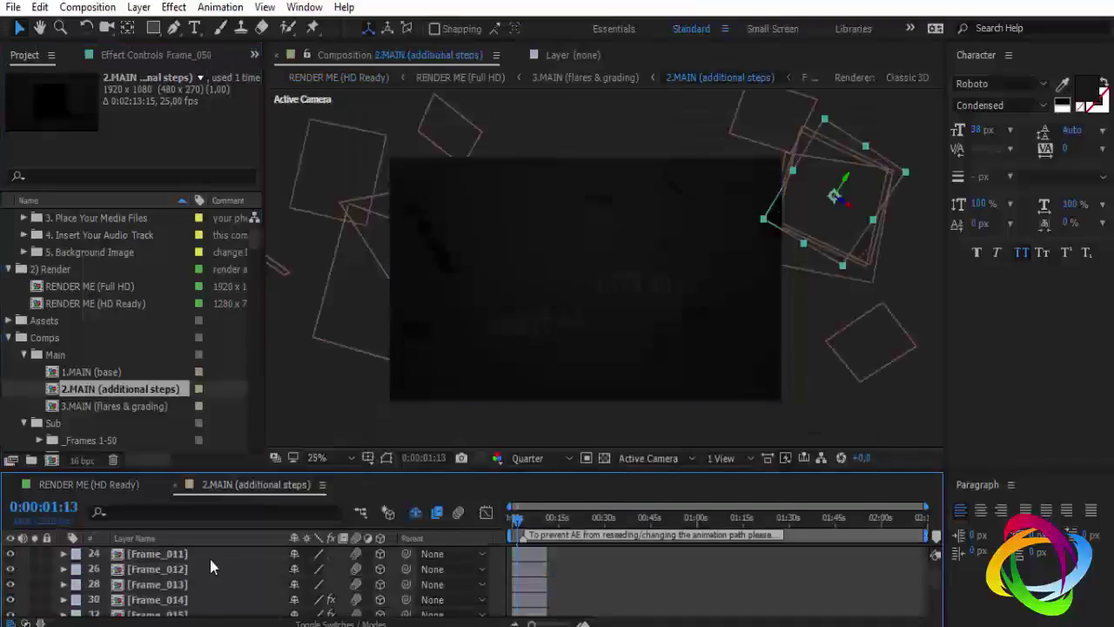
In Frame_002, disable the Shy filter, hide the PHOTO 2 text layer, then close Frame_002 and 2.MAIN
{"action": "scroll", "coordinate": [210, 559], "scroll_direction": "up", "scroll_amount": 3}
{"action": "left_click", "coordinate": [173, 601]}
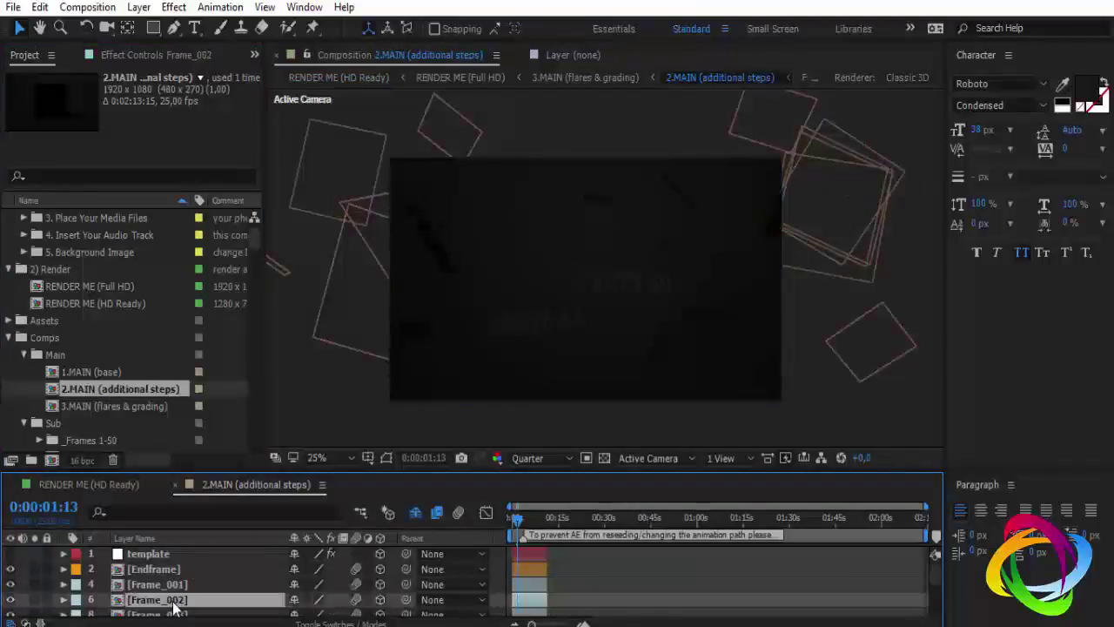
{"action": "double_click", "coordinate": [174, 601]}
{"action": "left_click", "coordinate": [596, 522]}
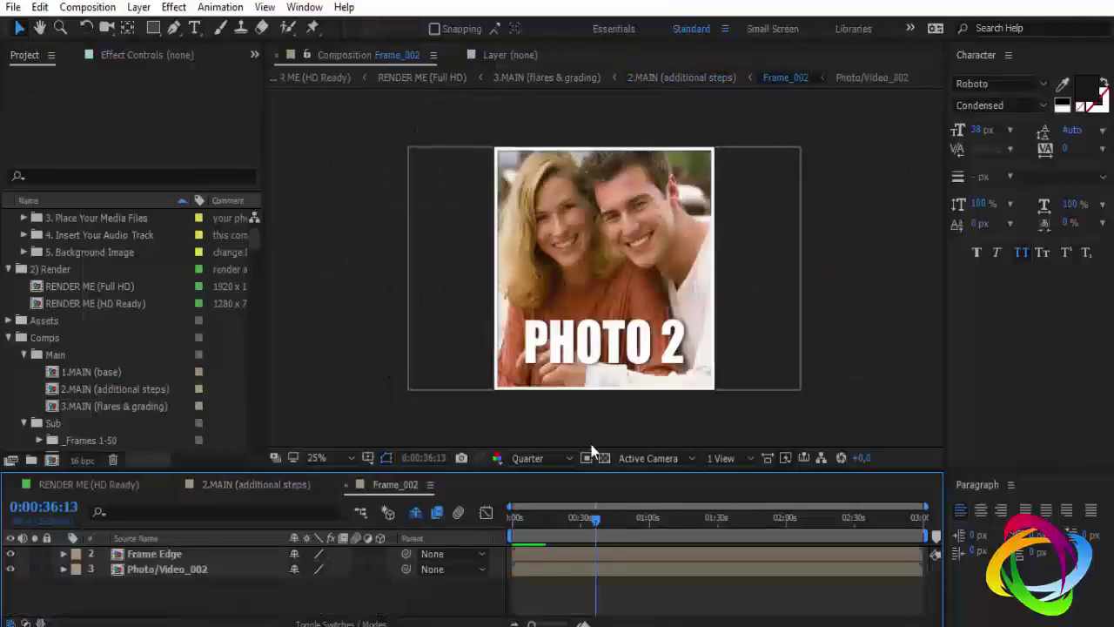
{"action": "left_click", "coordinate": [417, 514]}
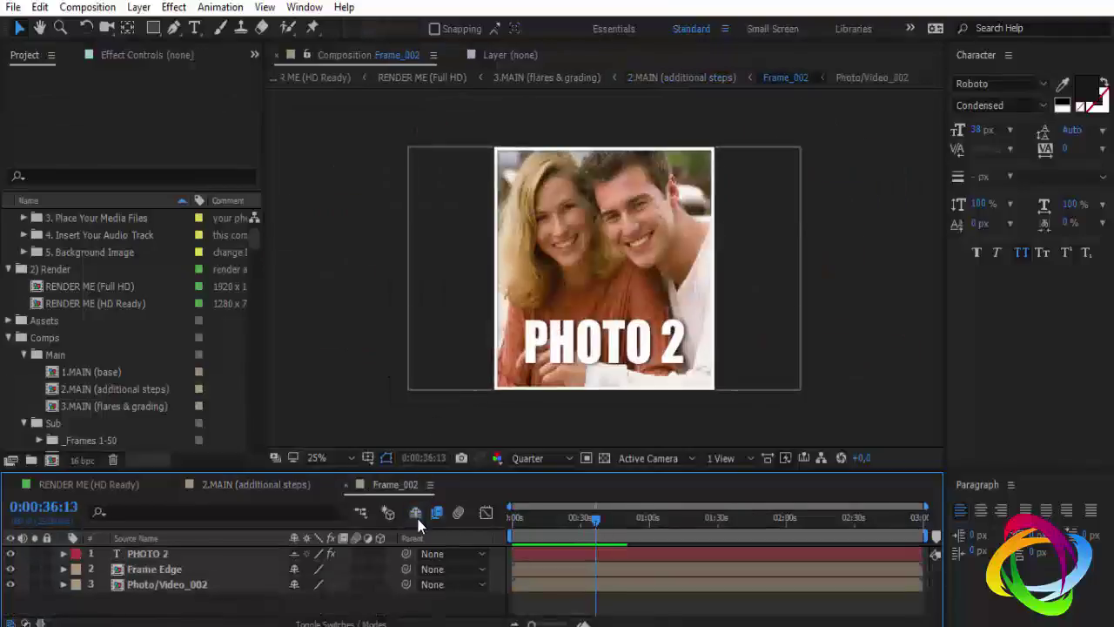
{"action": "left_click", "coordinate": [11, 555]}
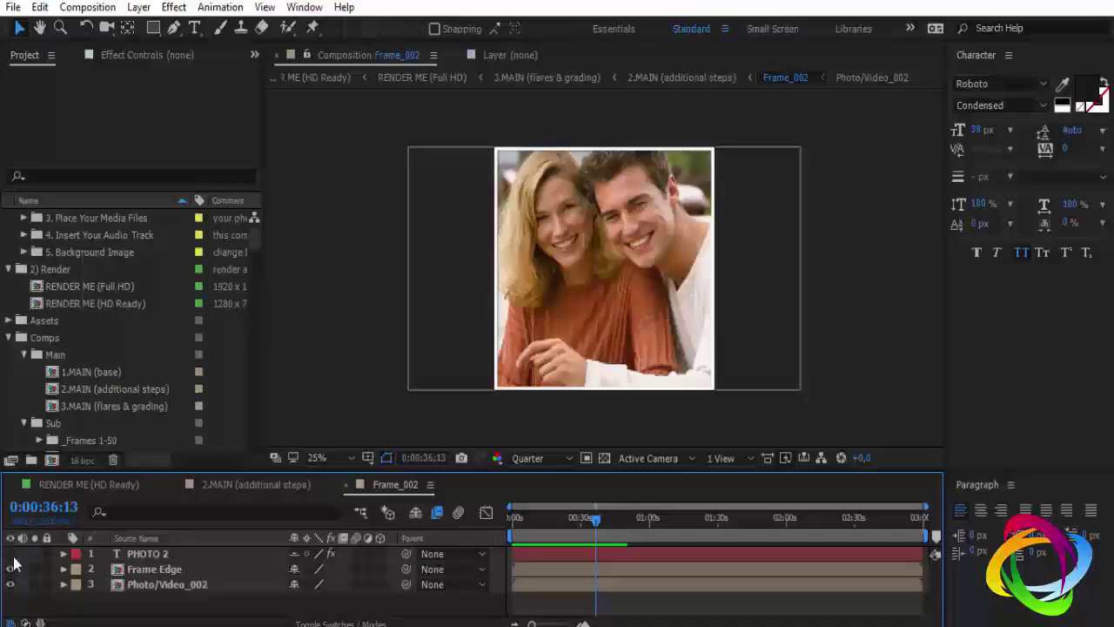
{"action": "left_click", "coordinate": [346, 485]}
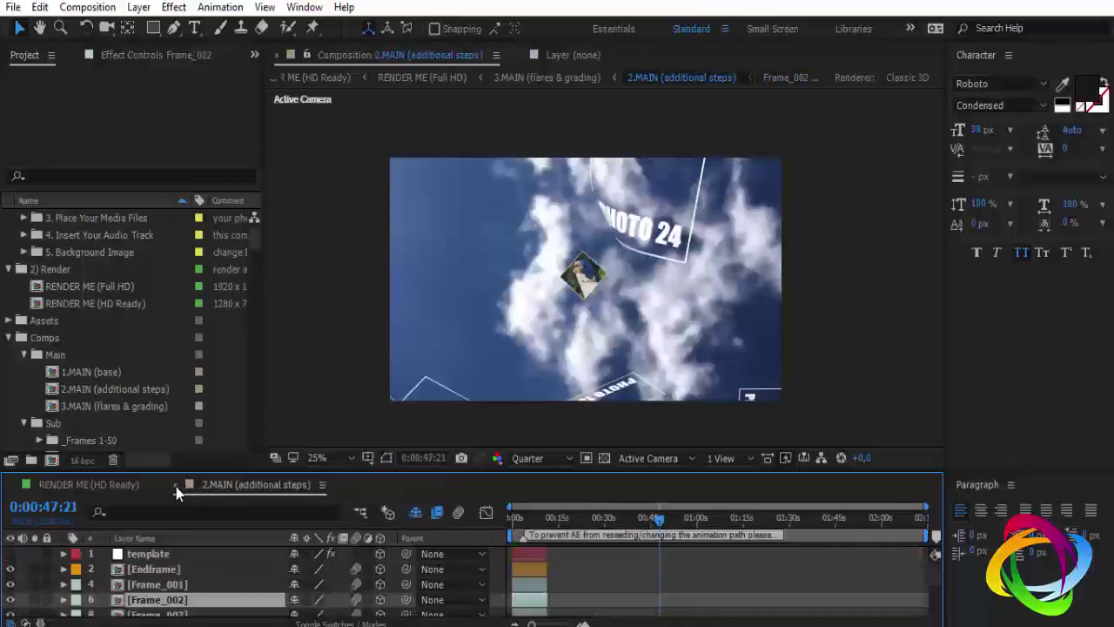
{"action": "left_click", "coordinate": [175, 484]}
Expand 3. Place Your Media Files and open the Photo/Video_003 composition
{"action": "scroll", "coordinate": [144, 292], "scroll_direction": "up", "scroll_amount": 2}
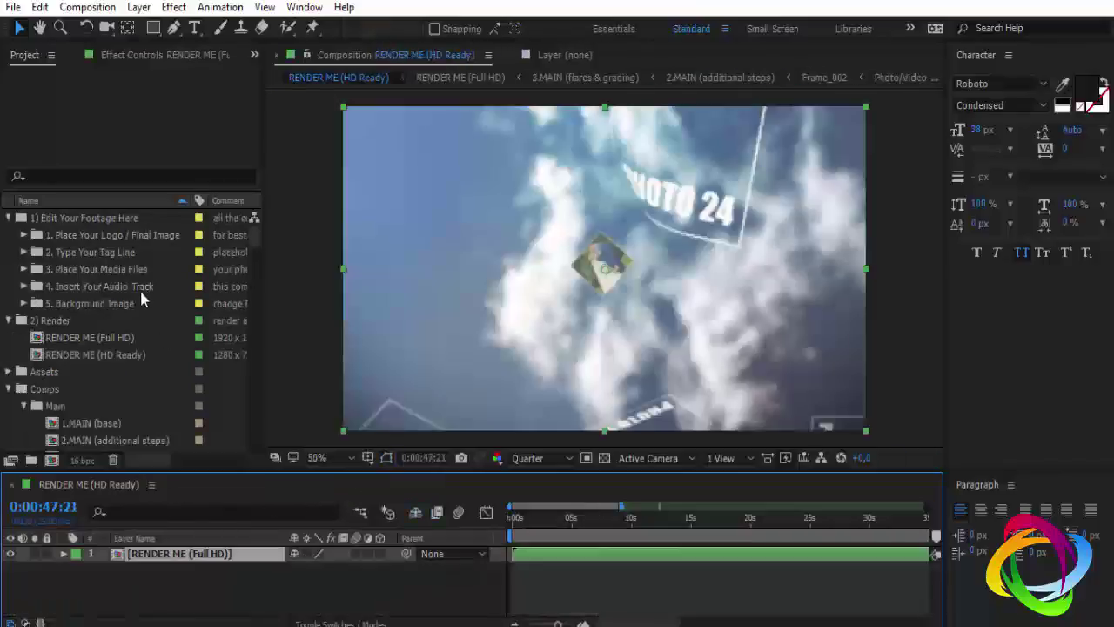
{"action": "left_click", "coordinate": [25, 270]}
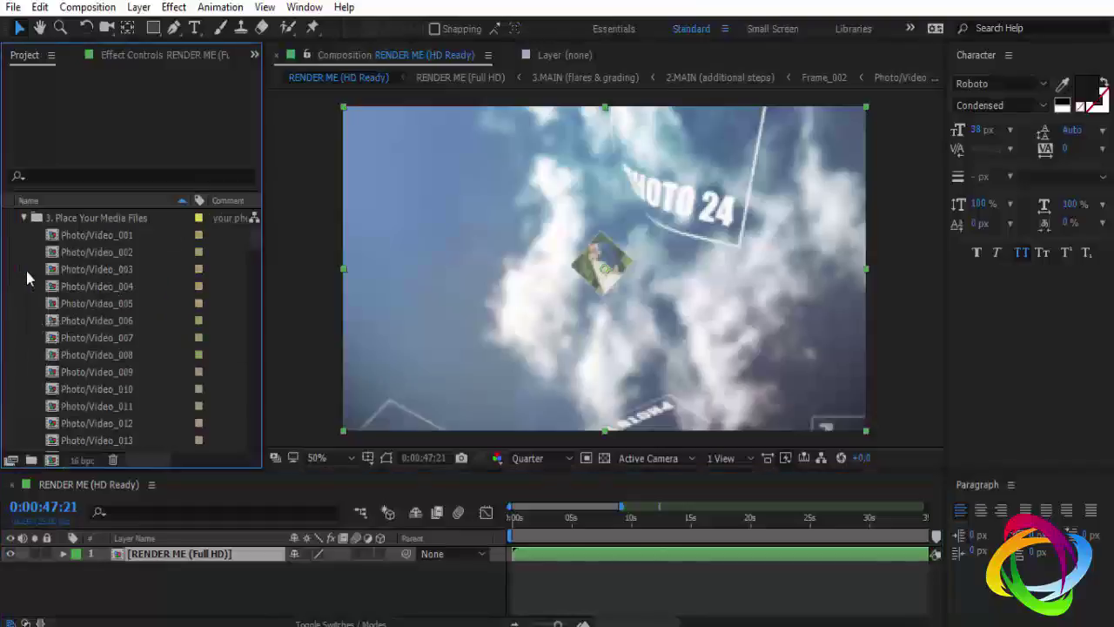
{"action": "left_click", "coordinate": [121, 271]}
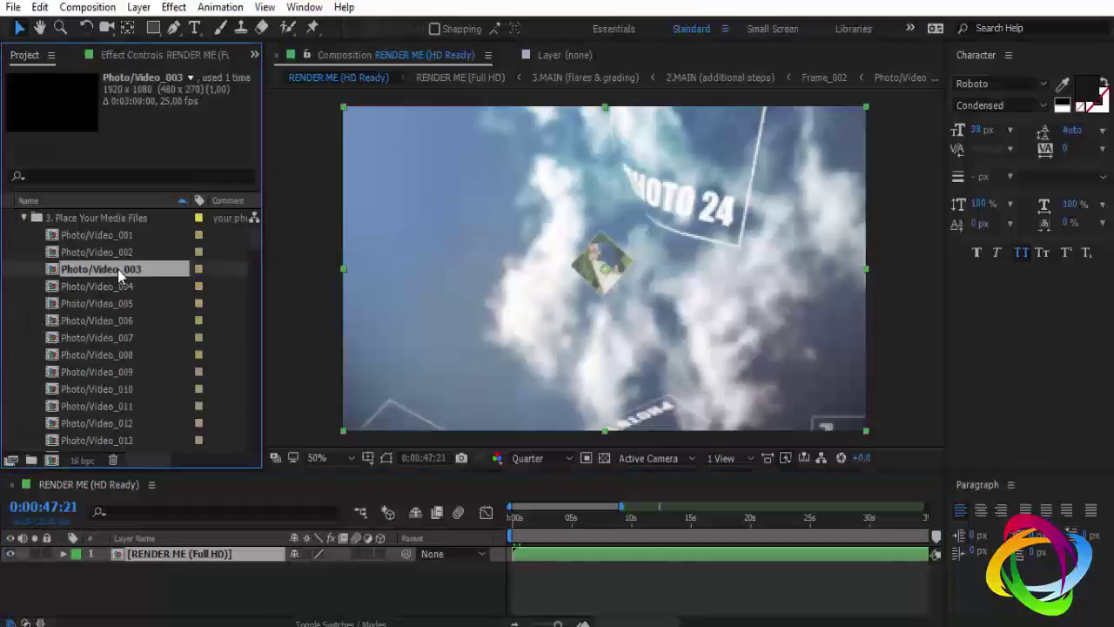
{"action": "double_click", "coordinate": [118, 269]}
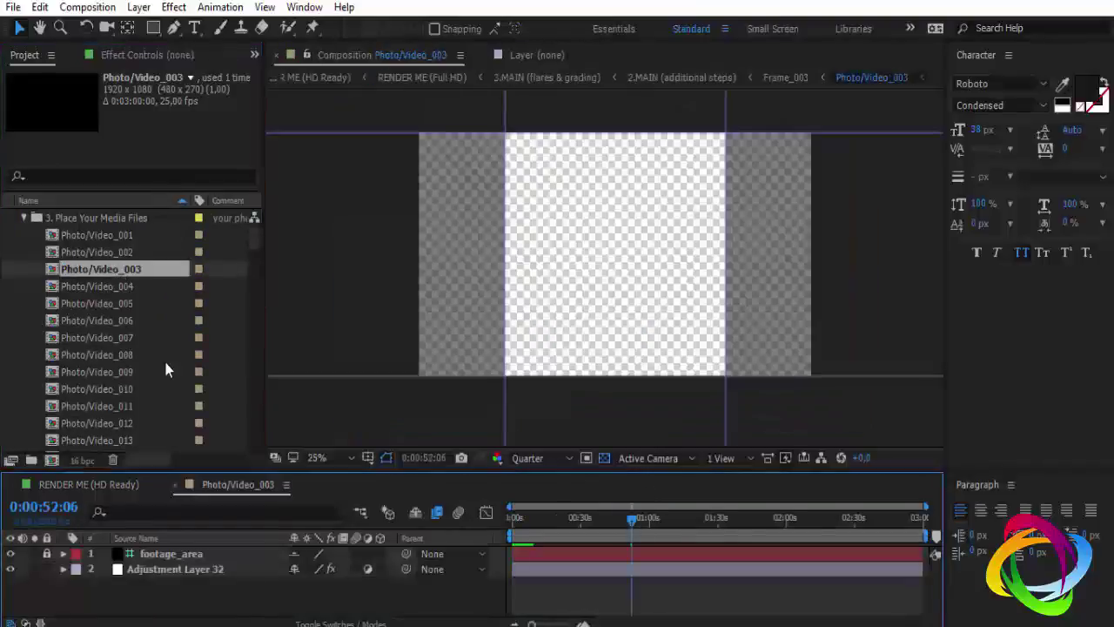
Add 2.jpg to the Photo/Video_003 timeline at 158% scale and close the comp
{"action": "scroll", "coordinate": [97, 353], "scroll_direction": "down", "scroll_amount": 5}
{"action": "scroll", "coordinate": [96, 353], "scroll_direction": "down", "scroll_amount": 10}
{"action": "scroll", "coordinate": [101, 344], "scroll_direction": "down", "scroll_amount": 5}
{"action": "left_click", "coordinate": [73, 371]}
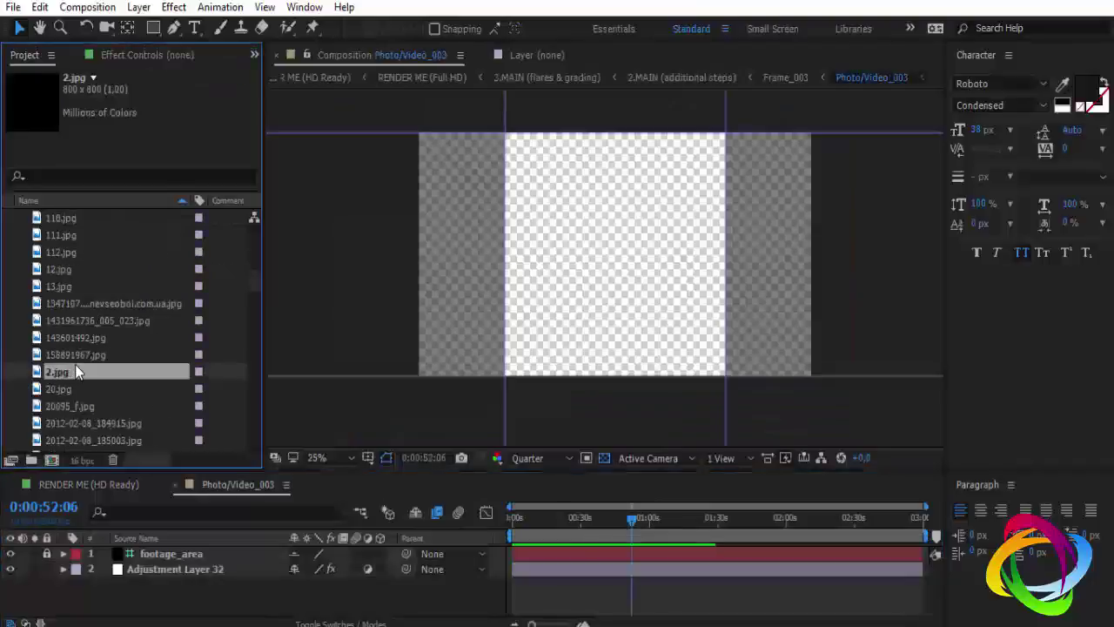
{"action": "left_click_drag", "start_coordinate": [63, 375], "coordinate": [115, 581]}
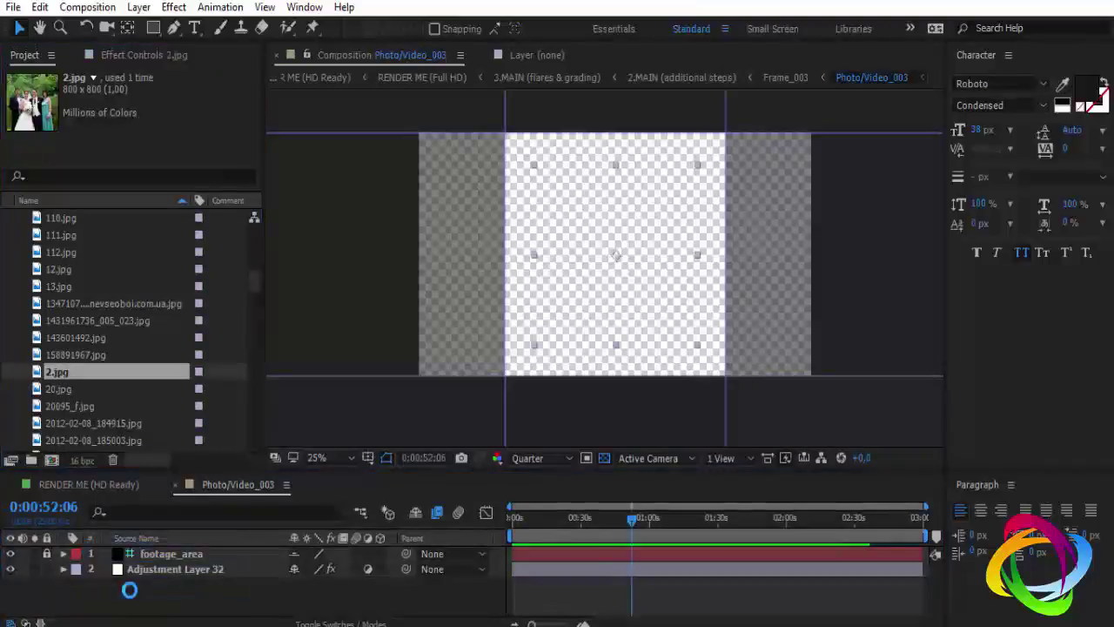
{"action": "key", "text": "s"}
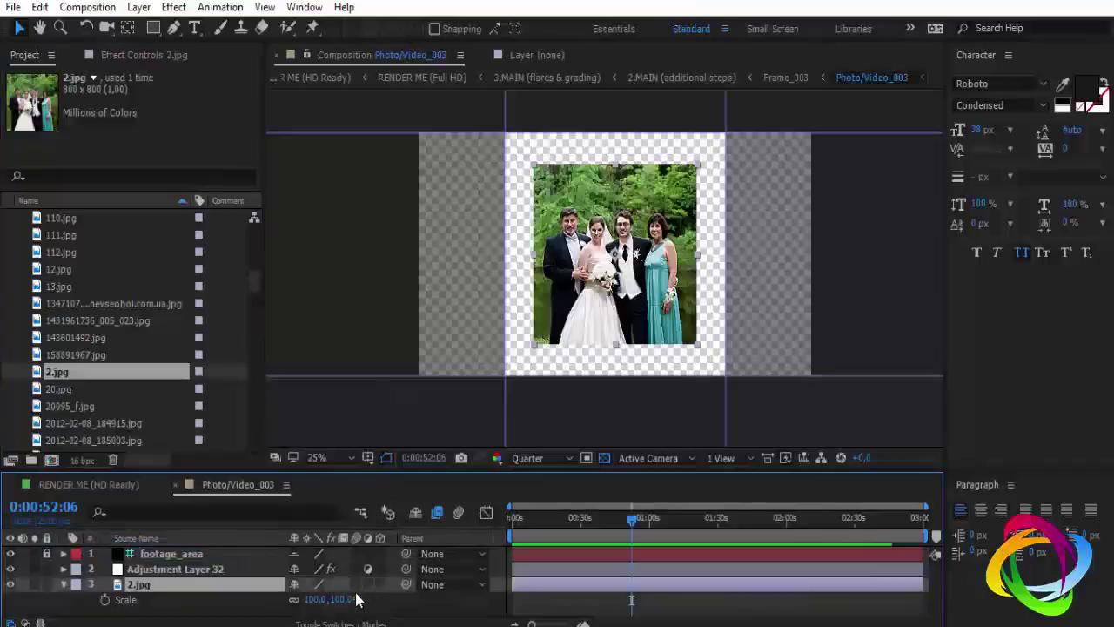
{"action": "left_click_drag", "start_coordinate": [348, 599], "coordinate": [170, 486]}
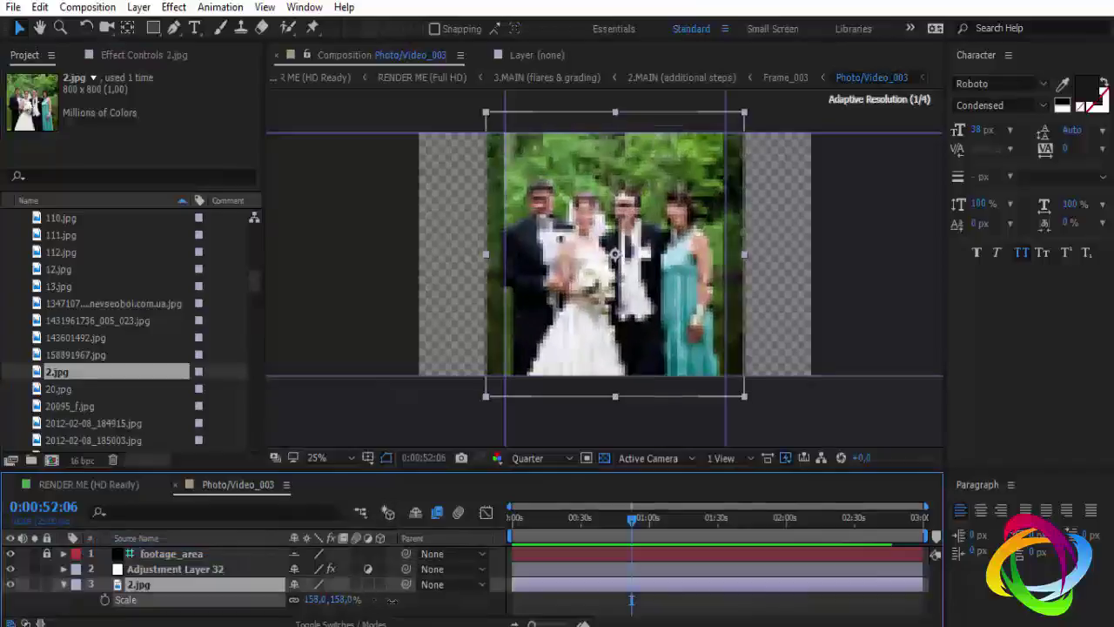
{"action": "left_click", "coordinate": [174, 485]}
{"action": "scroll", "coordinate": [122, 304], "scroll_direction": "up", "scroll_amount": 5}
Collapse 3. Place Your Media Files, expand the Comps folder, and open 2.MAIN (additional steps)
{"action": "scroll", "coordinate": [129, 379], "scroll_direction": "up", "scroll_amount": 4}
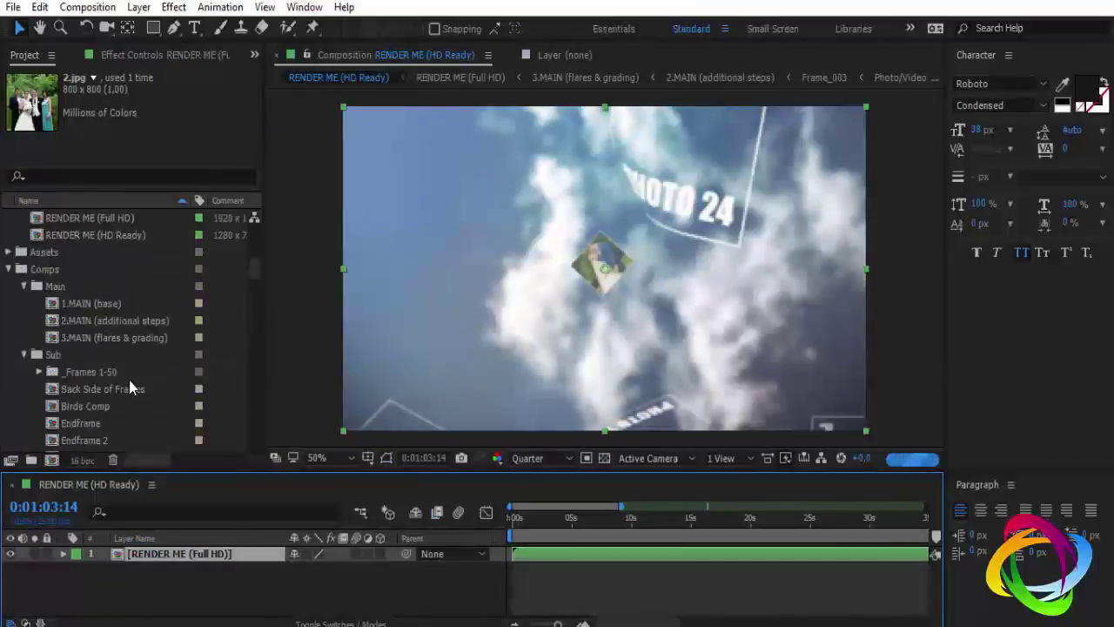
{"action": "scroll", "coordinate": [108, 347], "scroll_direction": "up", "scroll_amount": 10}
{"action": "scroll", "coordinate": [100, 331], "scroll_direction": "up", "scroll_amount": 10}
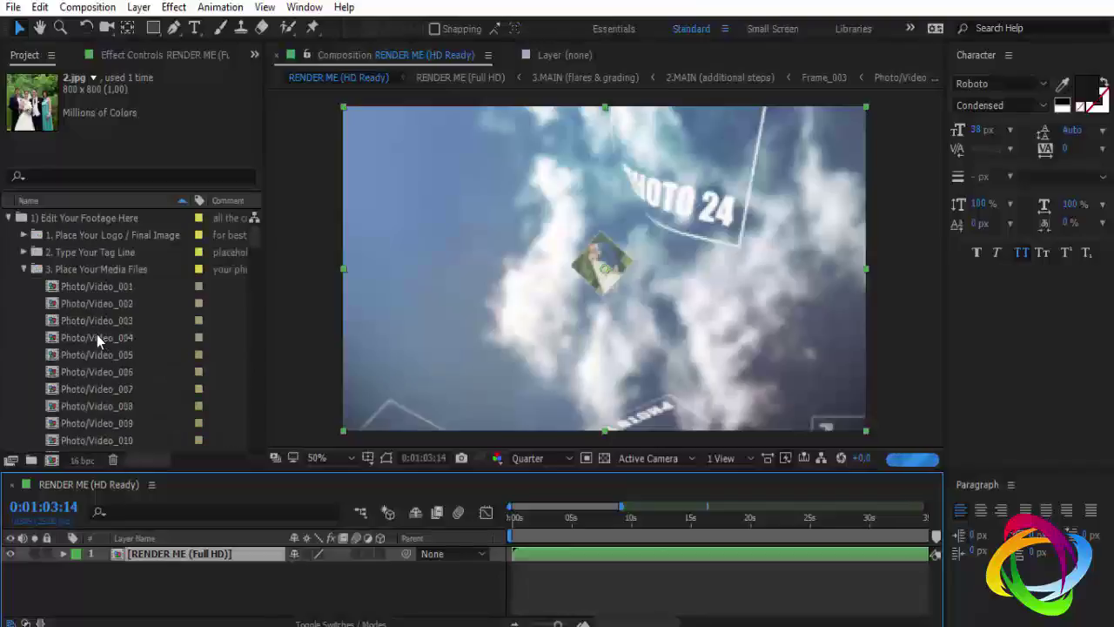
{"action": "left_click", "coordinate": [23, 269]}
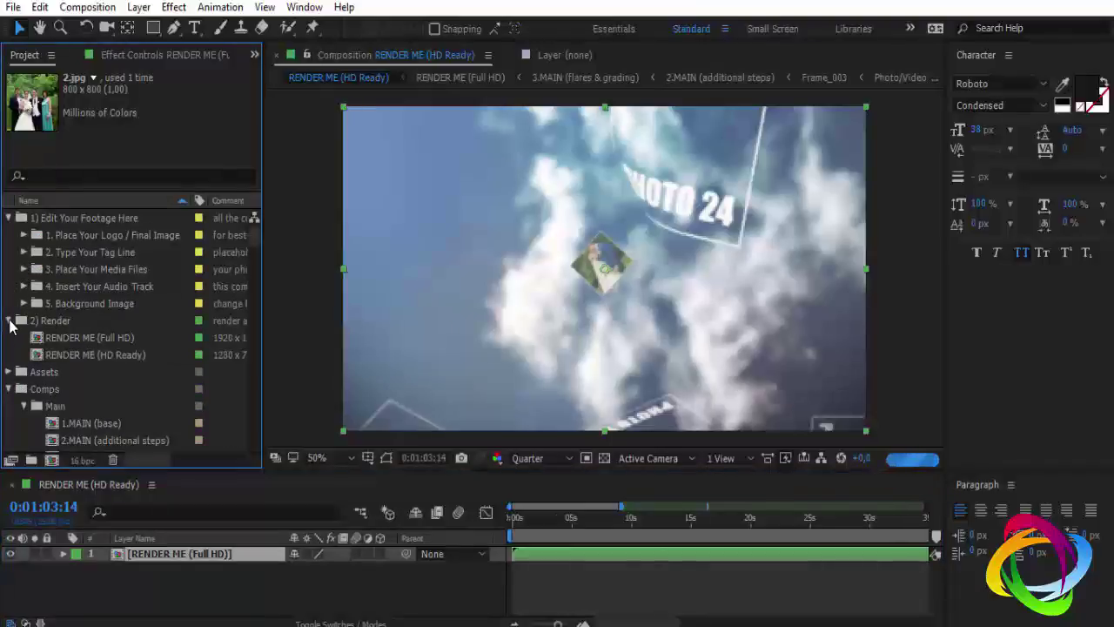
{"action": "left_click", "coordinate": [10, 389]}
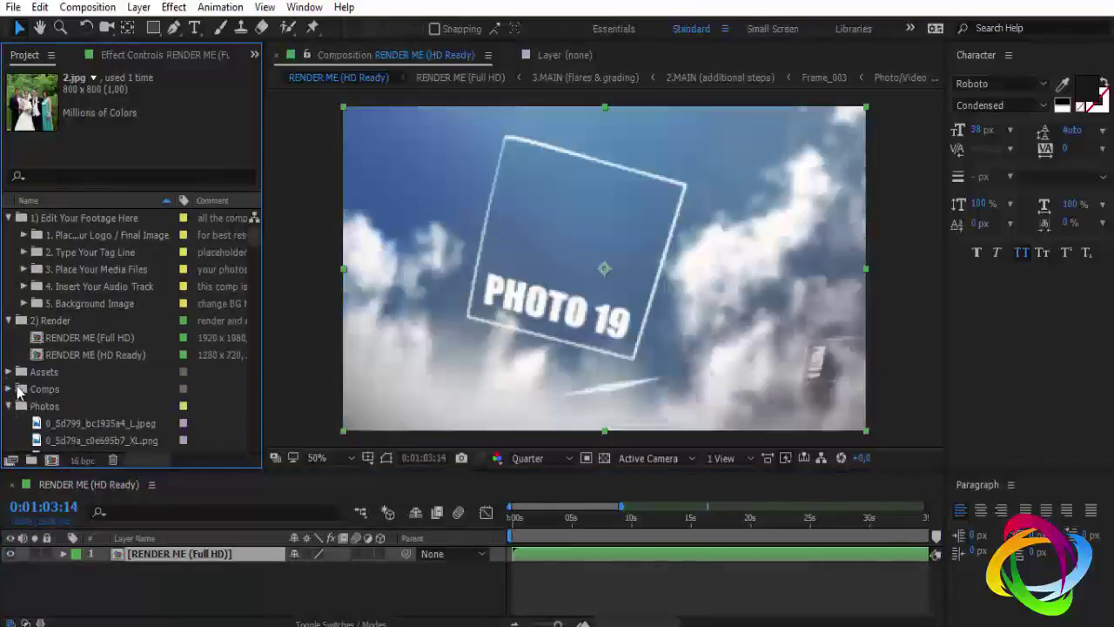
{"action": "left_click", "coordinate": [35, 375]}
{"action": "left_click", "coordinate": [45, 390]}
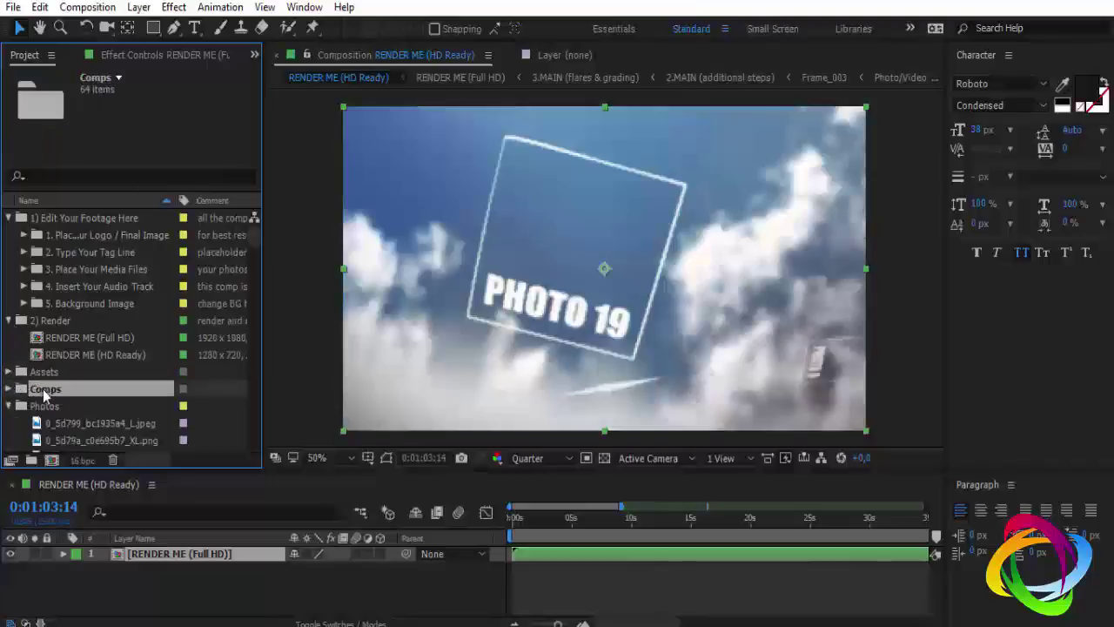
{"action": "left_click", "coordinate": [8, 389]}
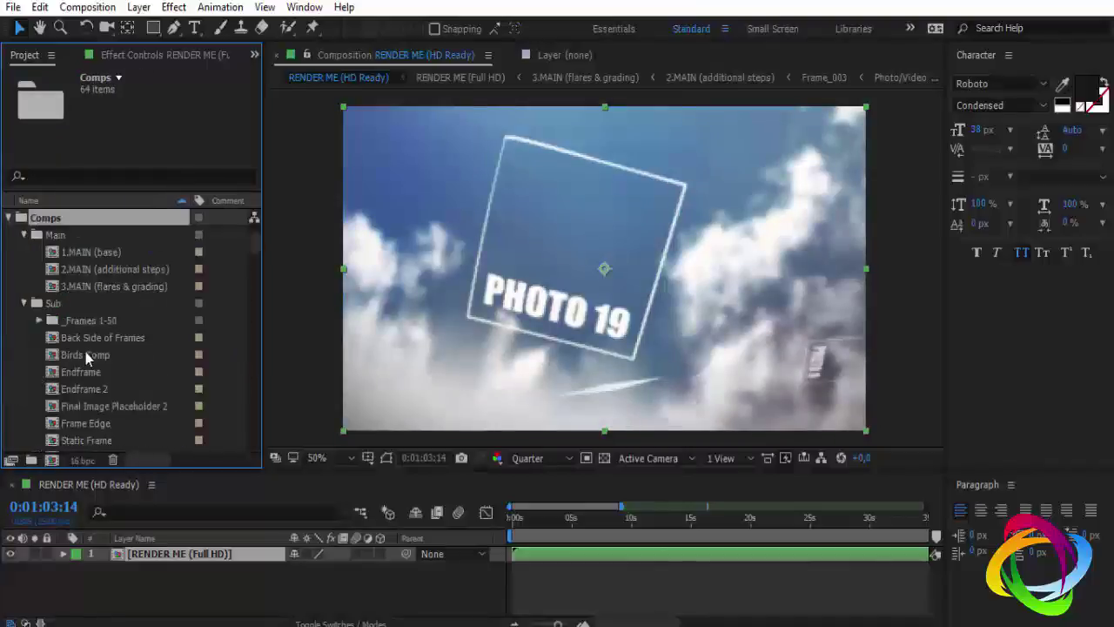
{"action": "scroll", "coordinate": [98, 353], "scroll_direction": "down", "scroll_amount": 2}
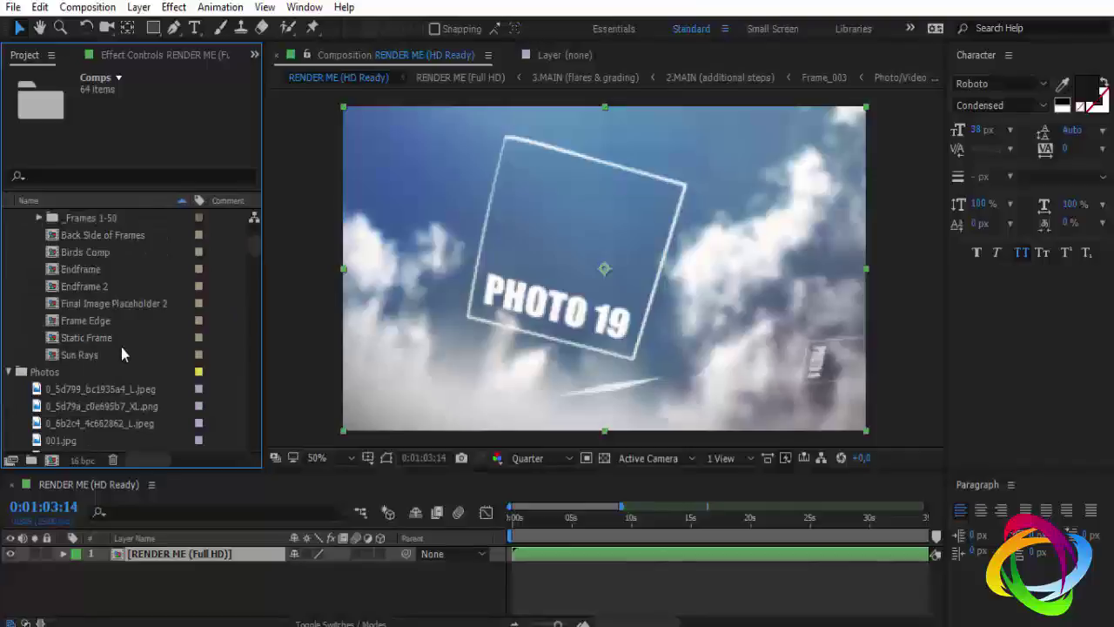
{"action": "scroll", "coordinate": [122, 346], "scroll_direction": "up", "scroll_amount": 2}
{"action": "scroll", "coordinate": [123, 349], "scroll_direction": "up", "scroll_amount": 1}
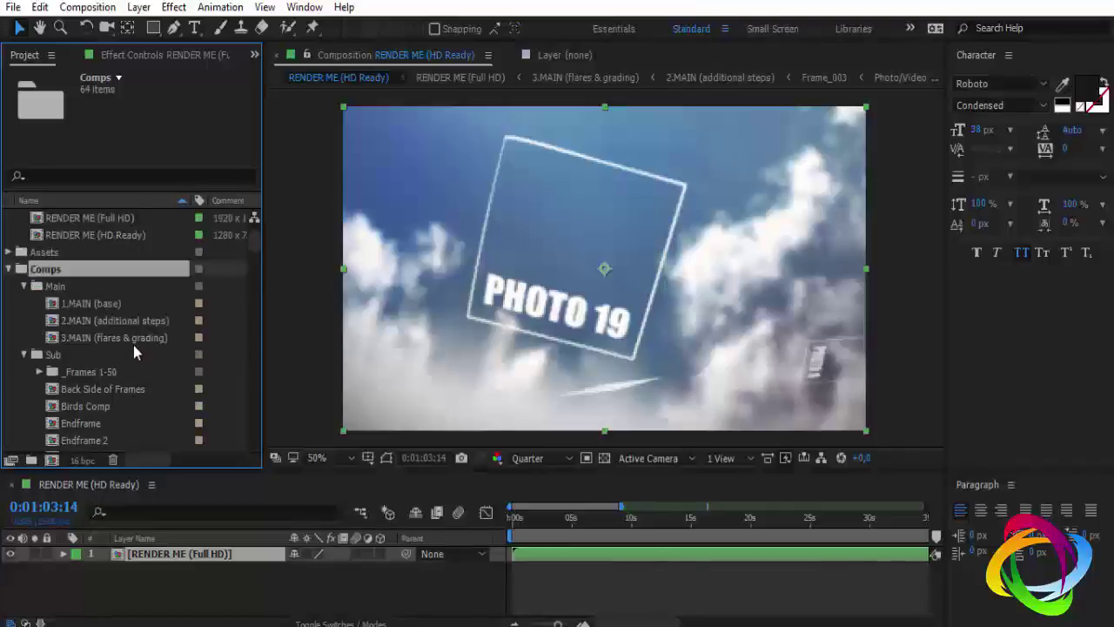
{"action": "left_click", "coordinate": [106, 321]}
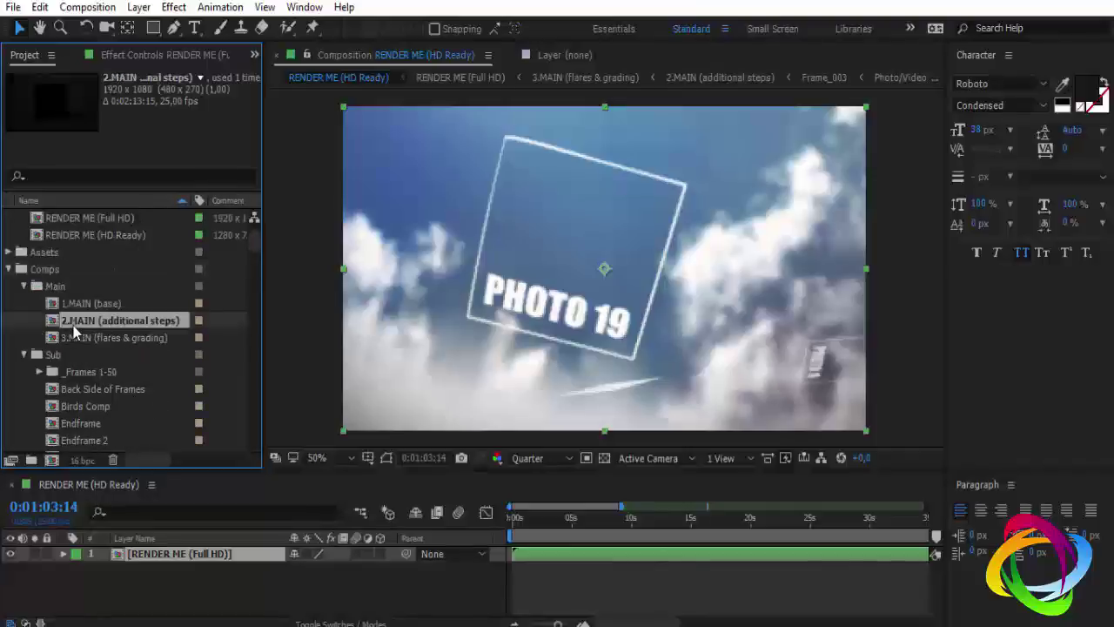
{"action": "double_click", "coordinate": [88, 324]}
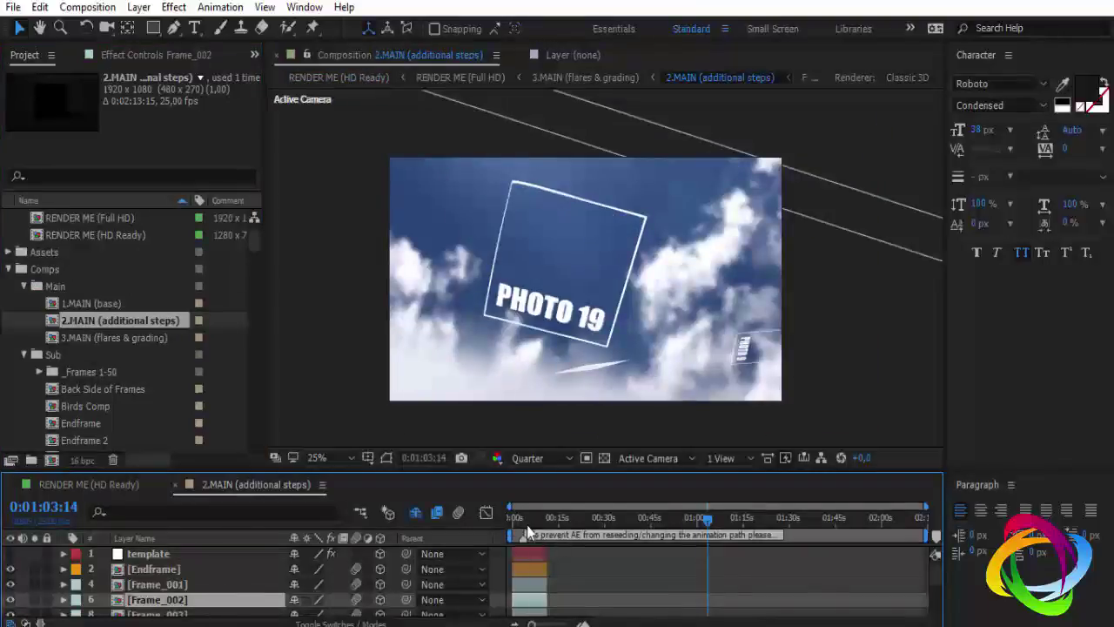
At 0:00:04:13, disable Shy in Frame_003, hide the PHOTO 3 text, then close Frame_003 and 2.MAIN
{"action": "left_click", "coordinate": [525, 518]}
{"action": "scroll", "coordinate": [248, 585], "scroll_direction": "down", "scroll_amount": 2}
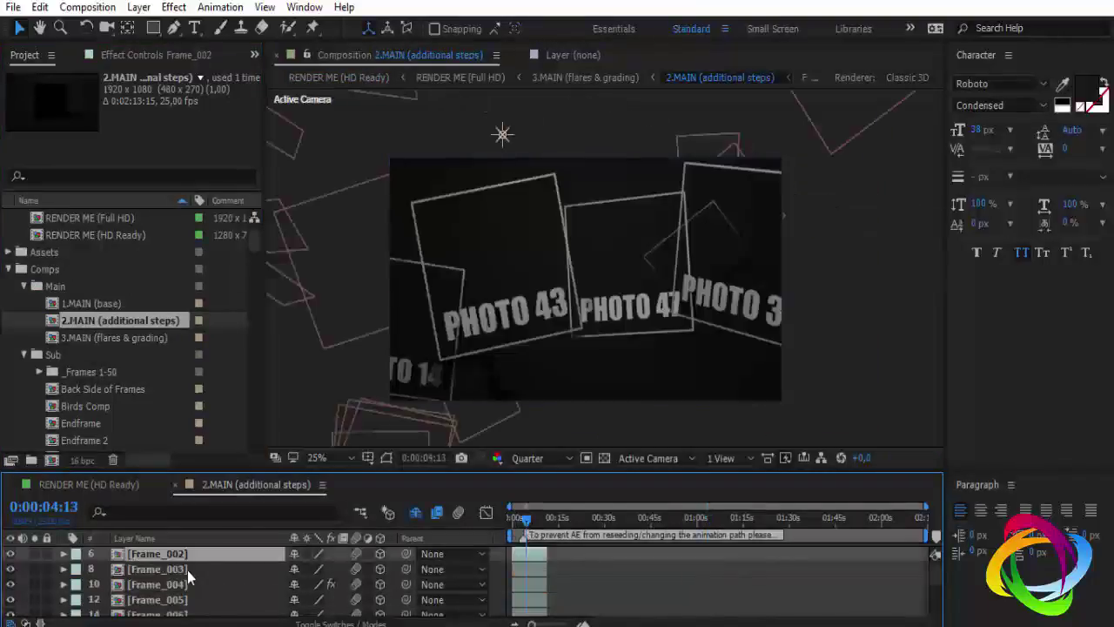
{"action": "left_click", "coordinate": [187, 569]}
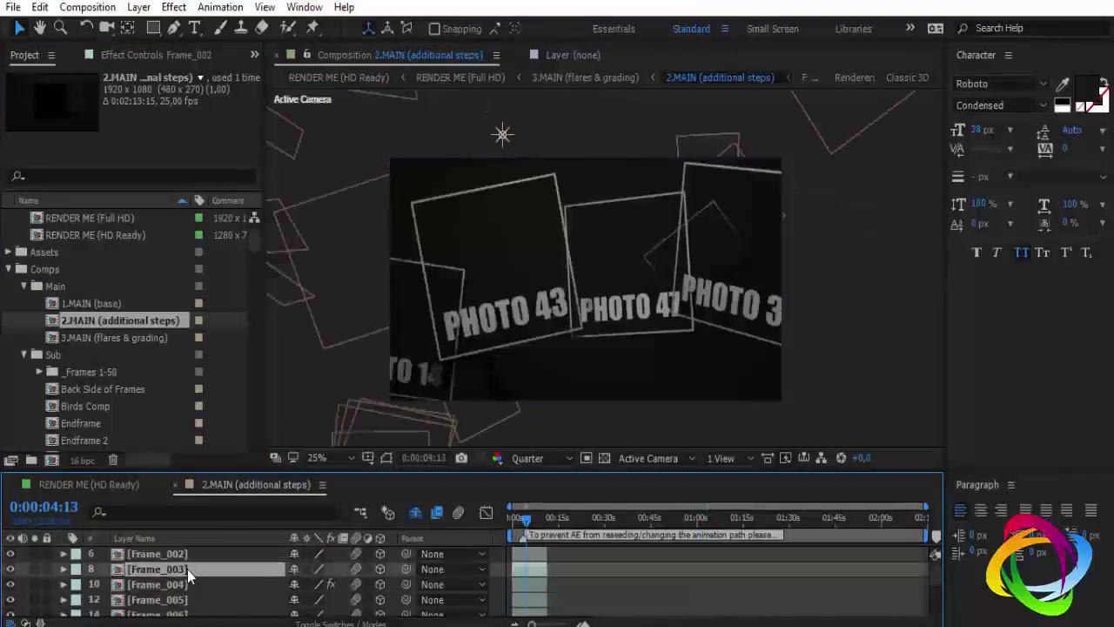
{"action": "double_click", "coordinate": [187, 570]}
{"action": "left_click", "coordinate": [604, 519]}
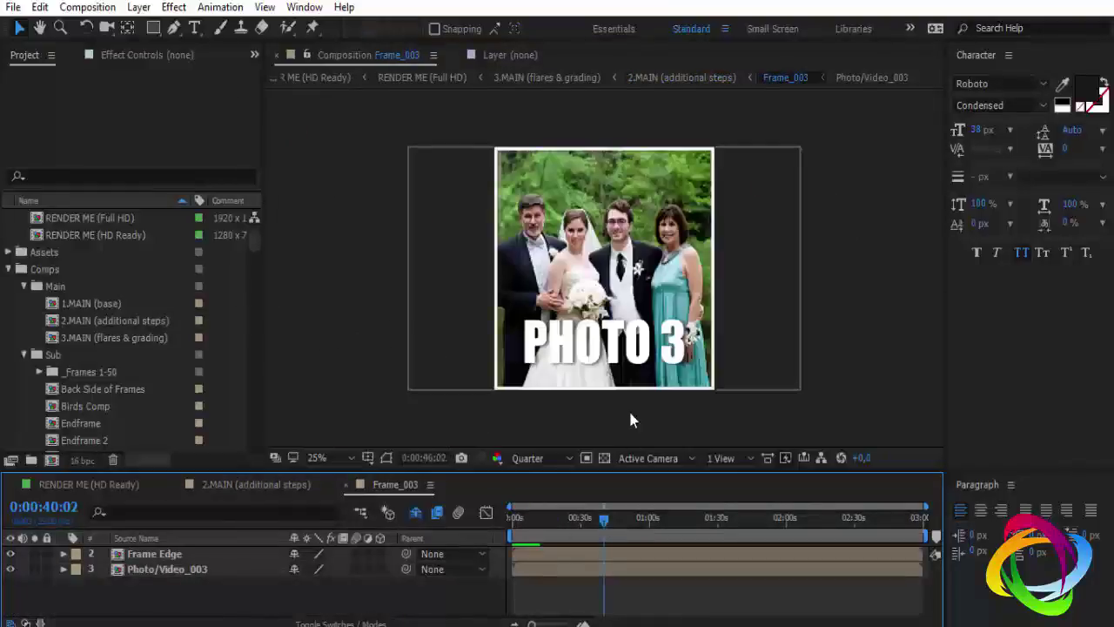
{"action": "left_click", "coordinate": [415, 514]}
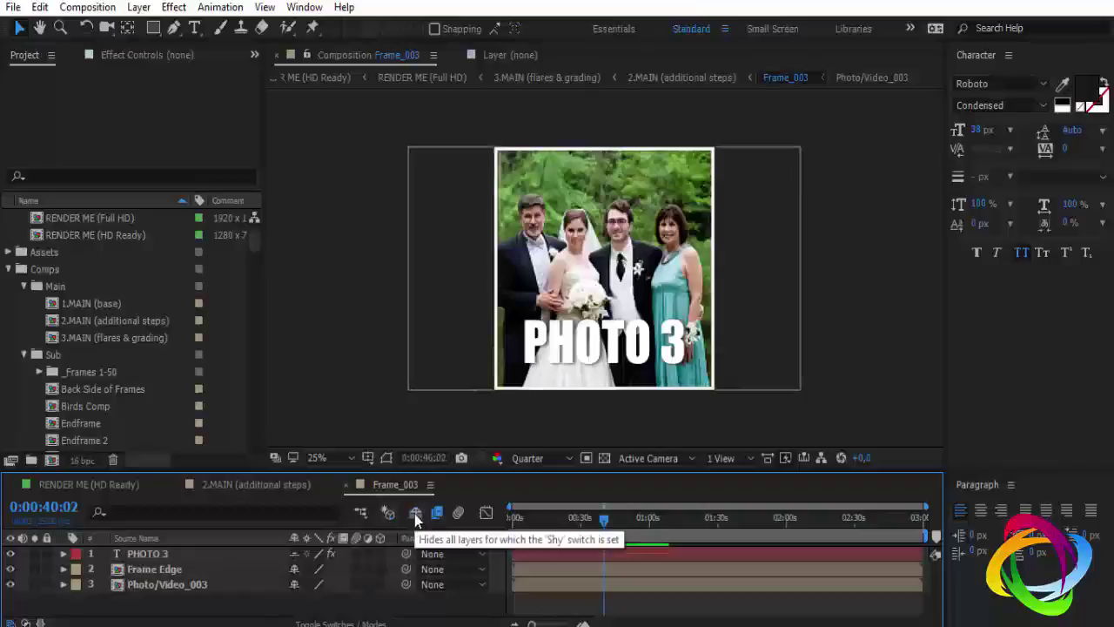
{"action": "left_click", "coordinate": [10, 554]}
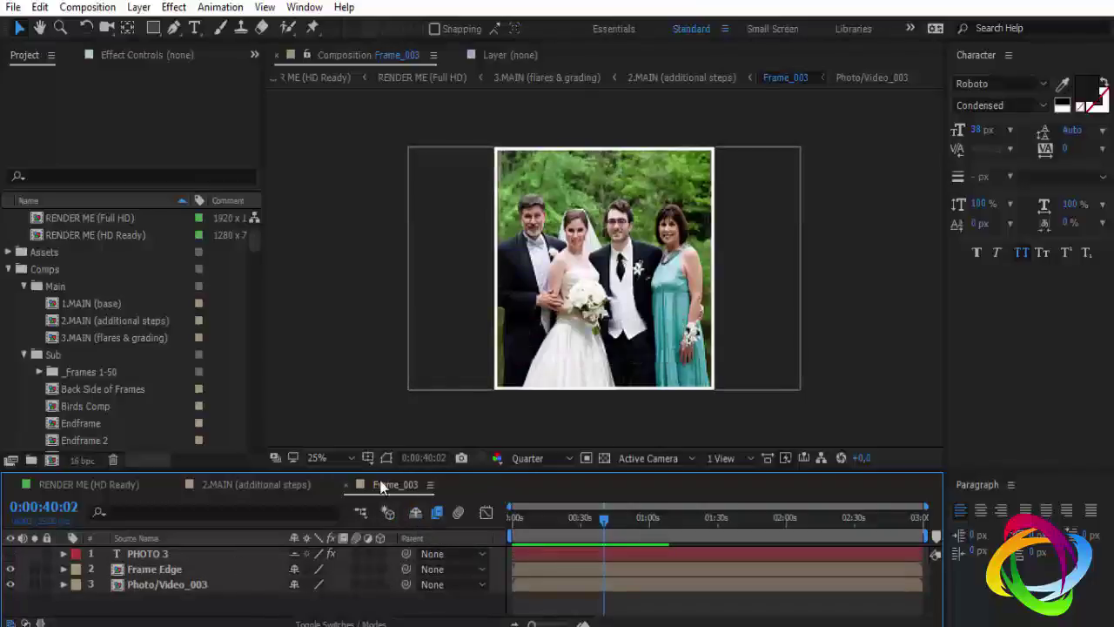
{"action": "left_click", "coordinate": [346, 487]}
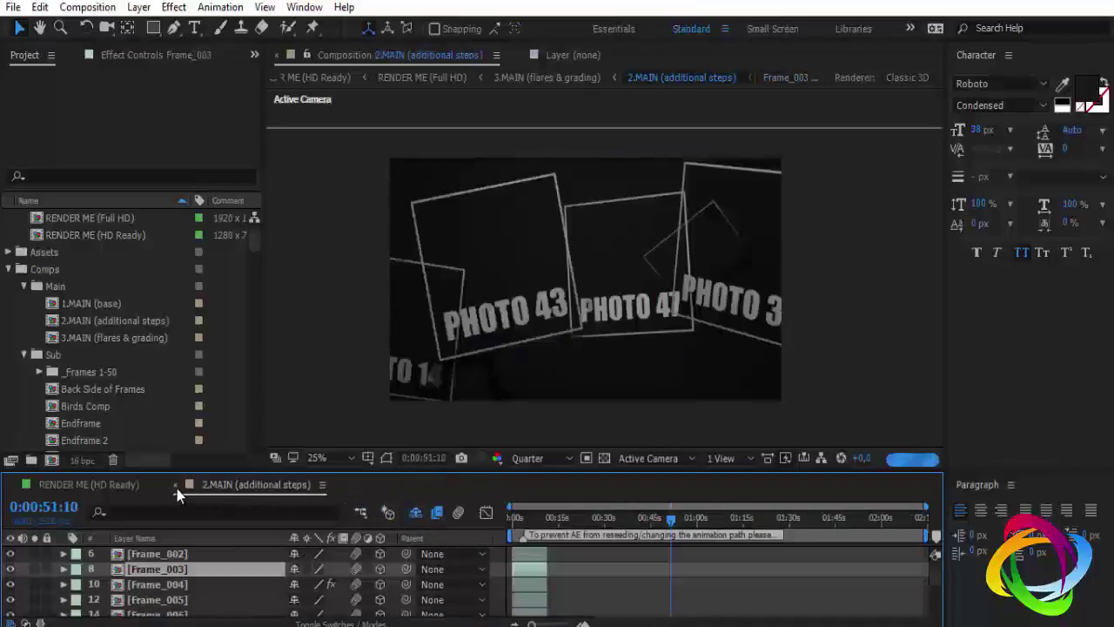
{"action": "left_click", "coordinate": [175, 485]}
{"action": "left_click", "coordinate": [528, 518]}
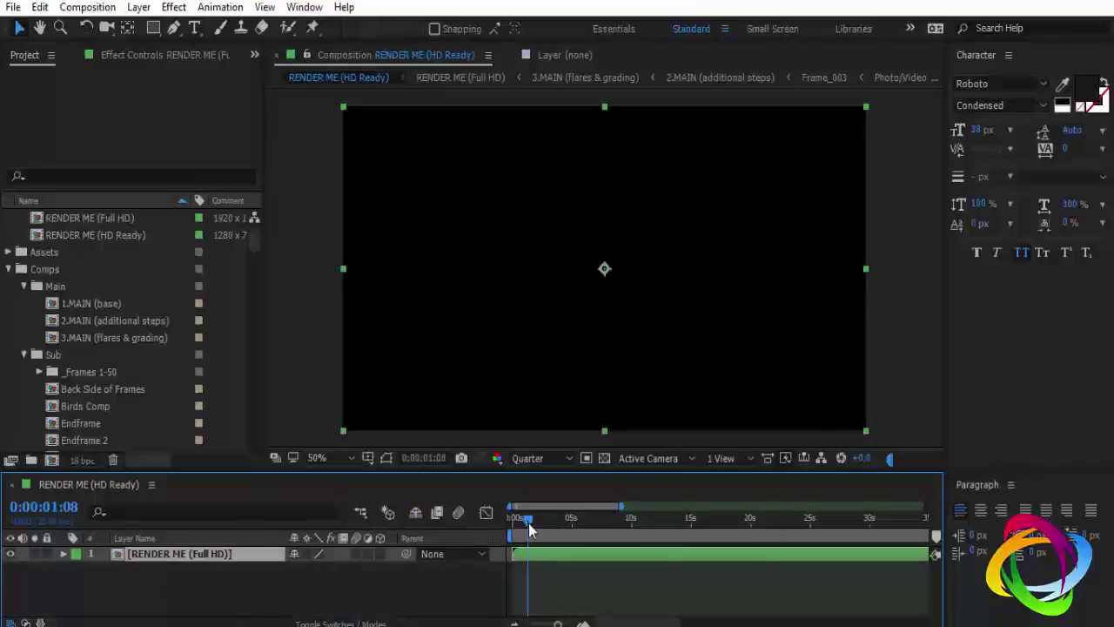
{"action": "left_click_drag", "start_coordinate": [528, 520], "coordinate": [522, 523]}
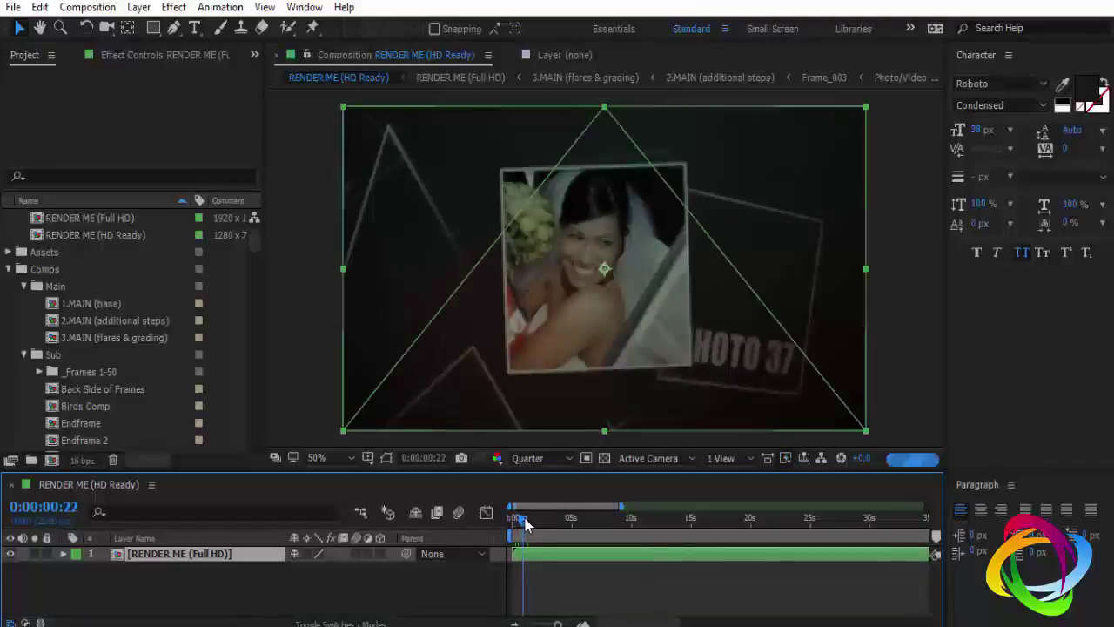
{"action": "scroll", "coordinate": [139, 361], "scroll_direction": "up", "scroll_amount": 5}
{"action": "scroll", "coordinate": [112, 355], "scroll_direction": "up", "scroll_amount": 1}
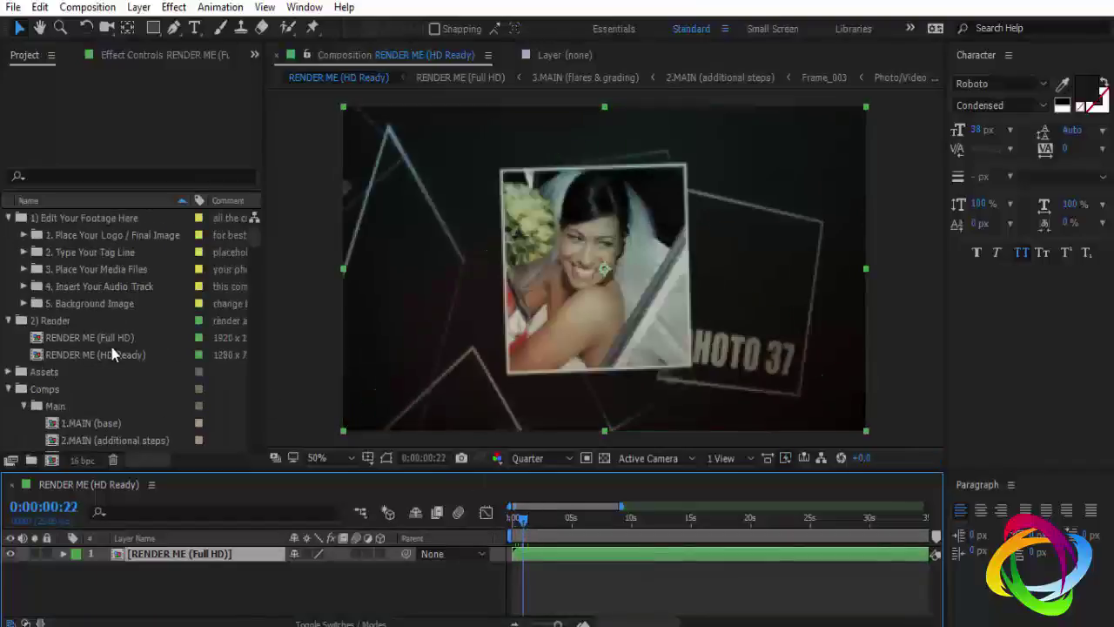
{"action": "left_click", "coordinate": [9, 389]}
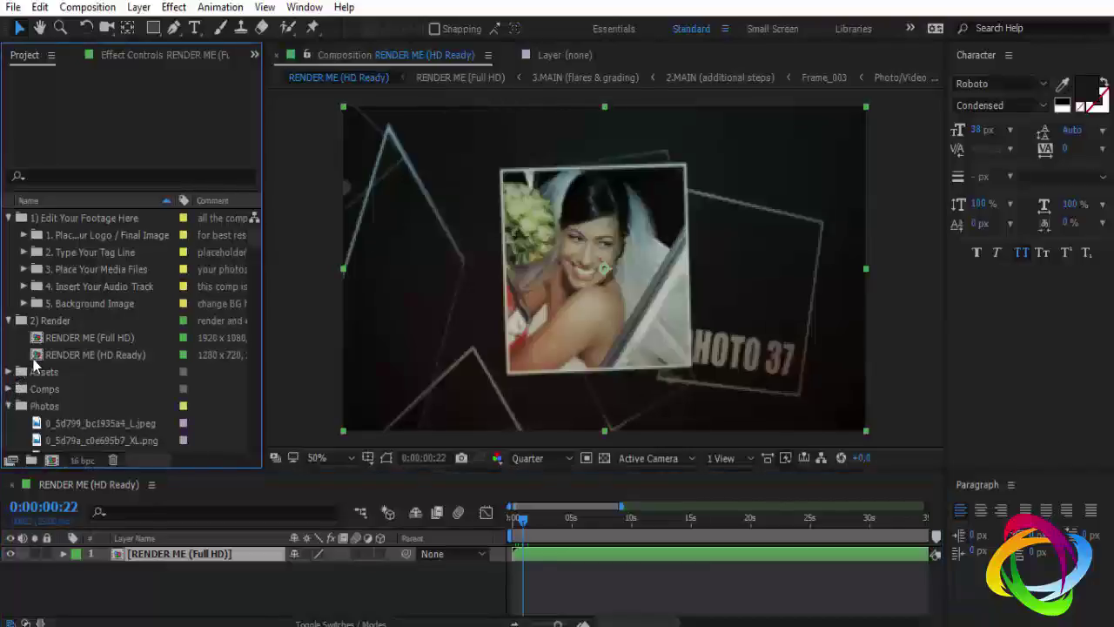
{"action": "left_click", "coordinate": [130, 234]}
{"action": "left_click", "coordinate": [111, 254]}
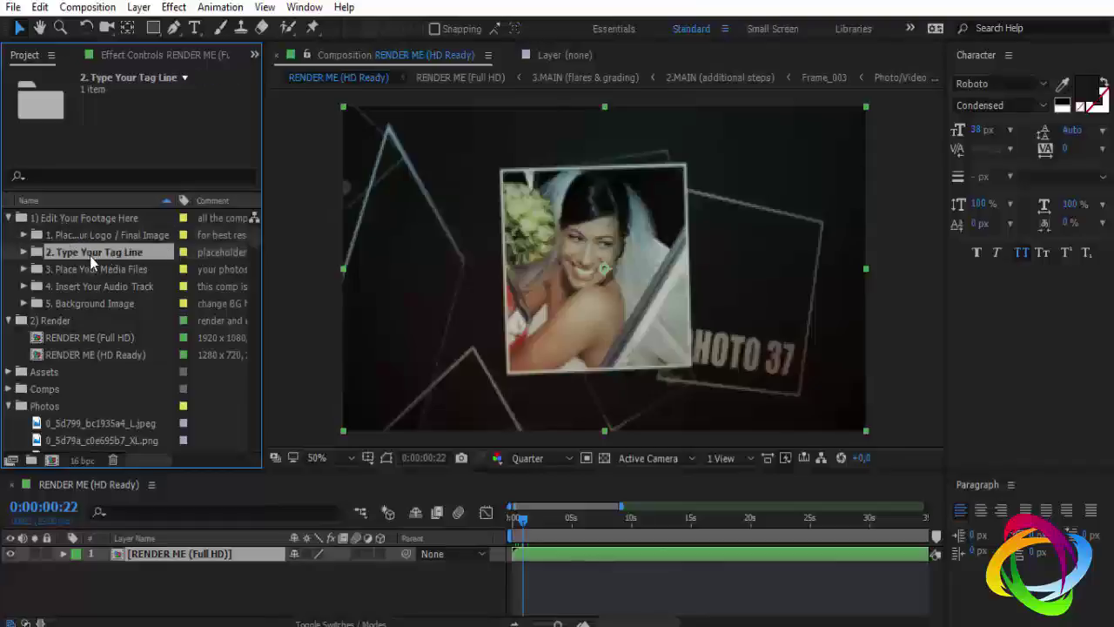
{"action": "left_click", "coordinate": [96, 271]}
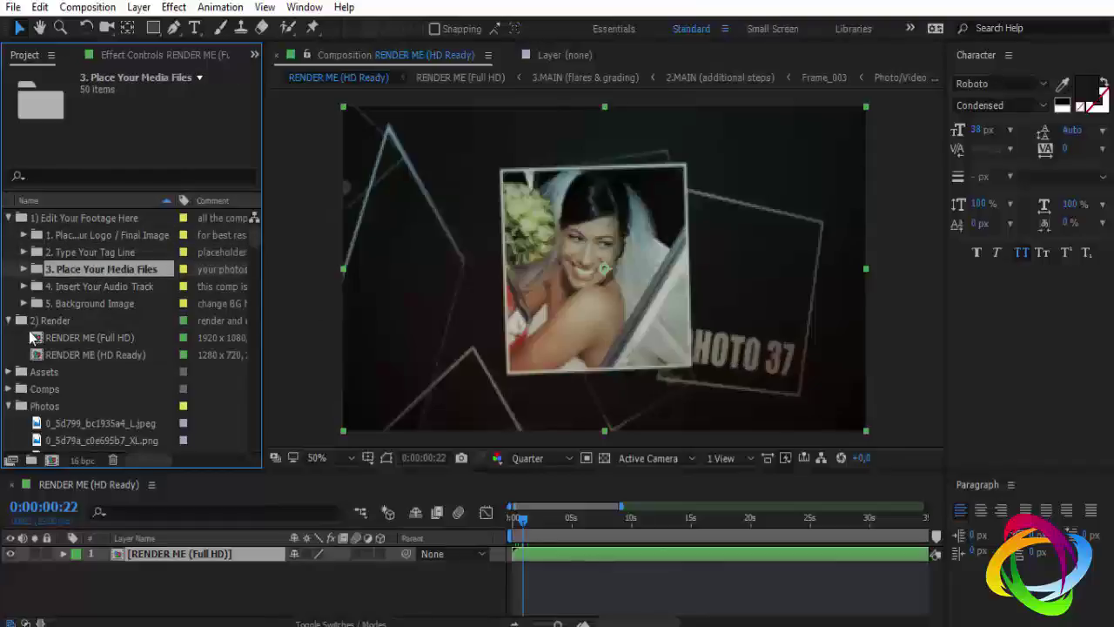
{"action": "scroll", "coordinate": [107, 272], "scroll_direction": "down", "scroll_amount": 2}
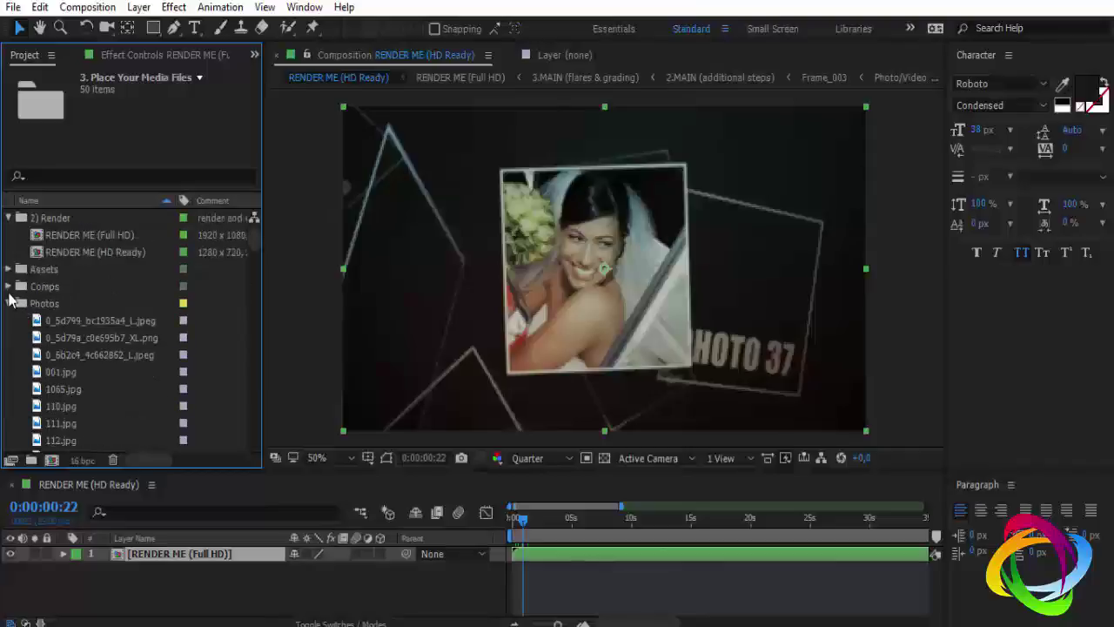
{"action": "left_click", "coordinate": [9, 287]}
{"action": "left_click", "coordinate": [94, 271]}
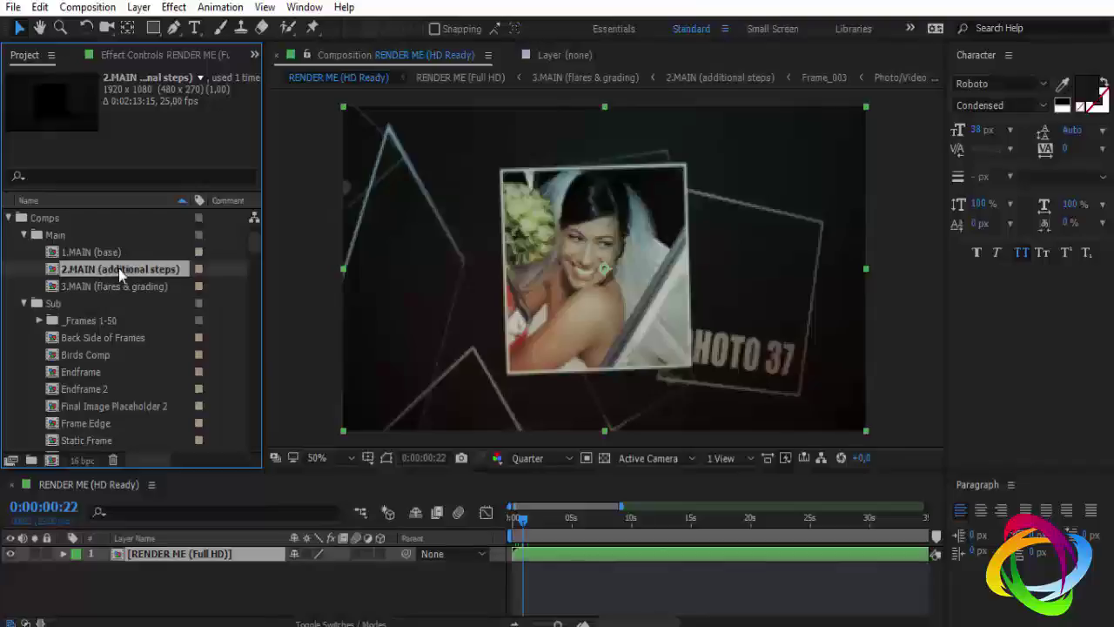
{"action": "double_click", "coordinate": [106, 269]}
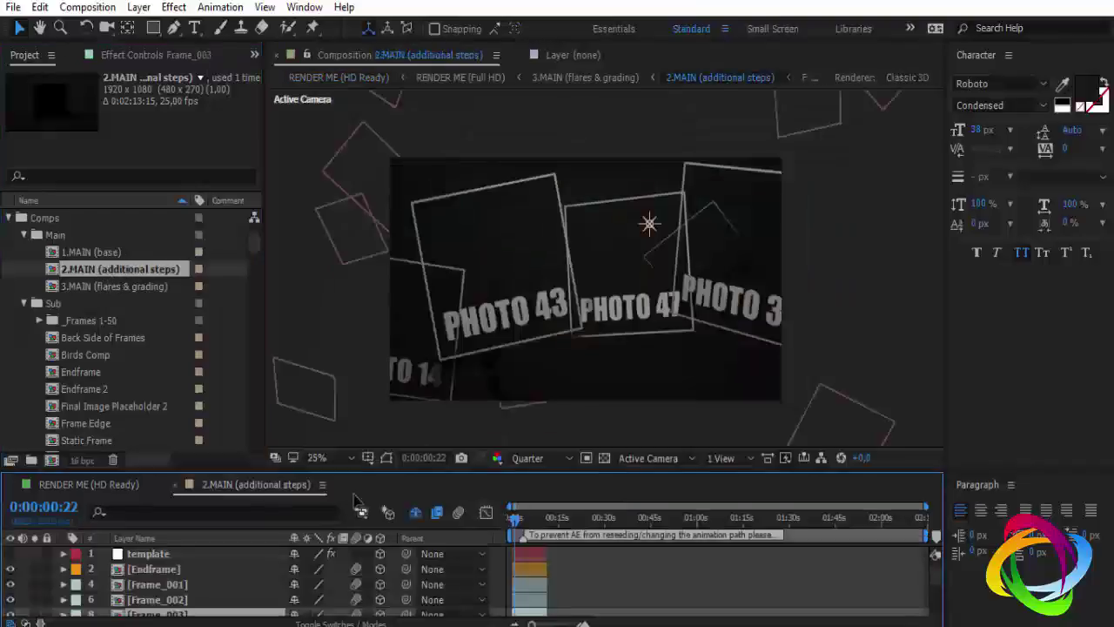
{"action": "left_click", "coordinate": [175, 484]}
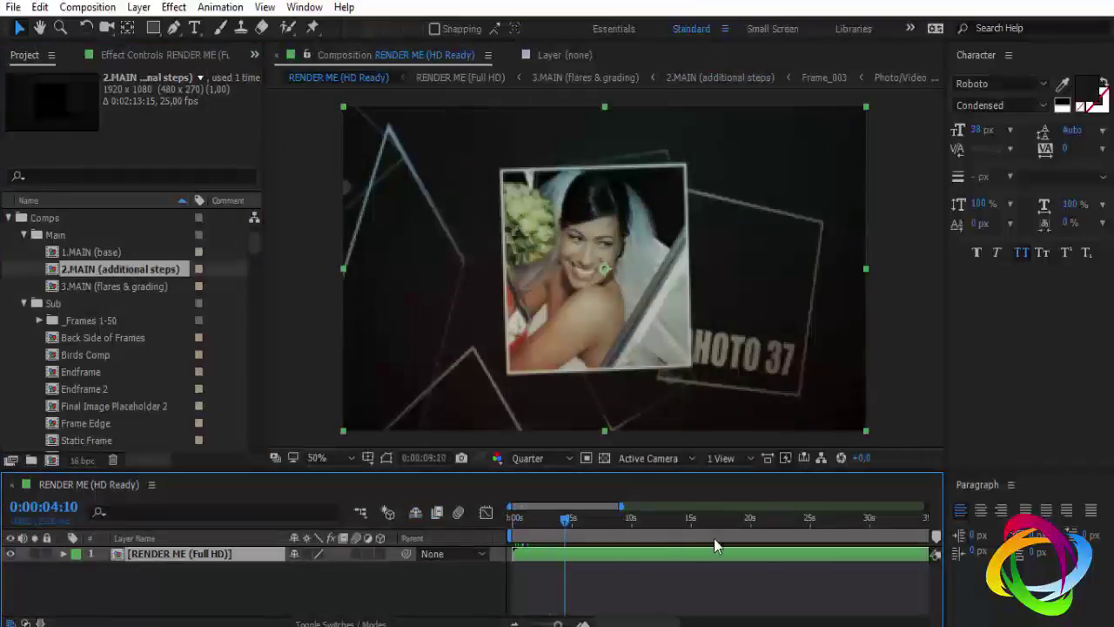
{"action": "left_click", "coordinate": [519, 518]}
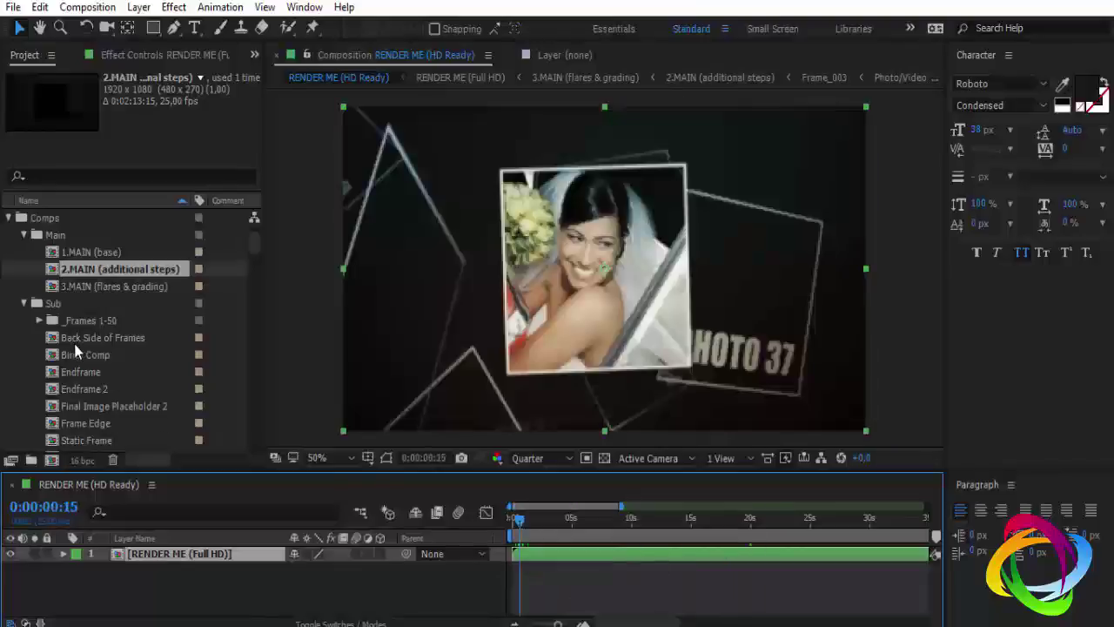
{"action": "scroll", "coordinate": [65, 322], "scroll_direction": "up", "scroll_amount": 3}
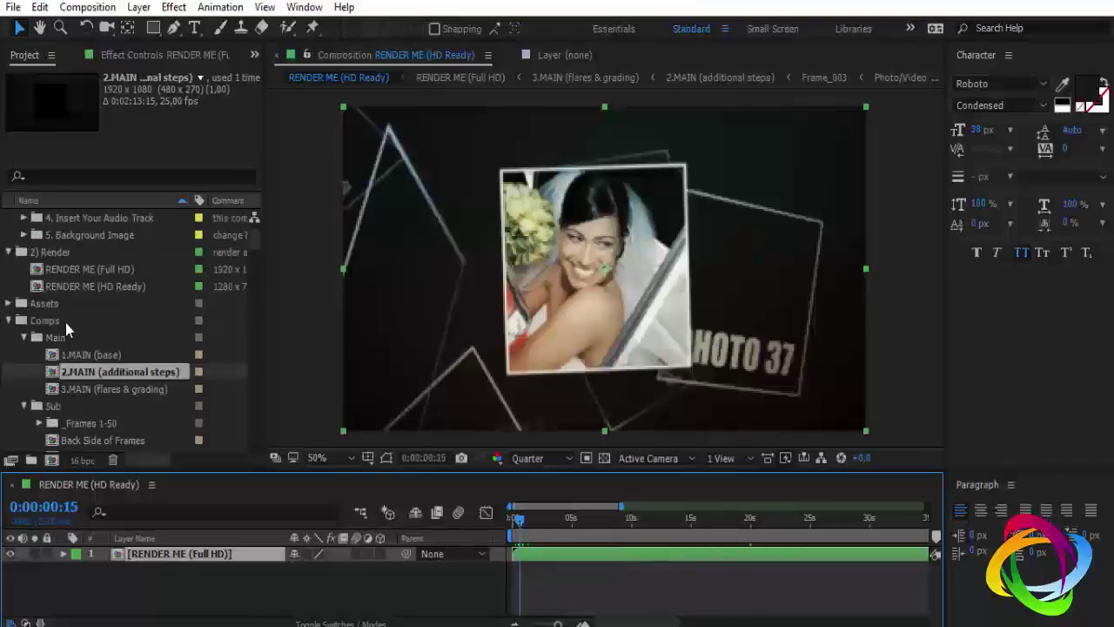
{"action": "left_click", "coordinate": [25, 337]}
{"action": "left_click", "coordinate": [9, 321]}
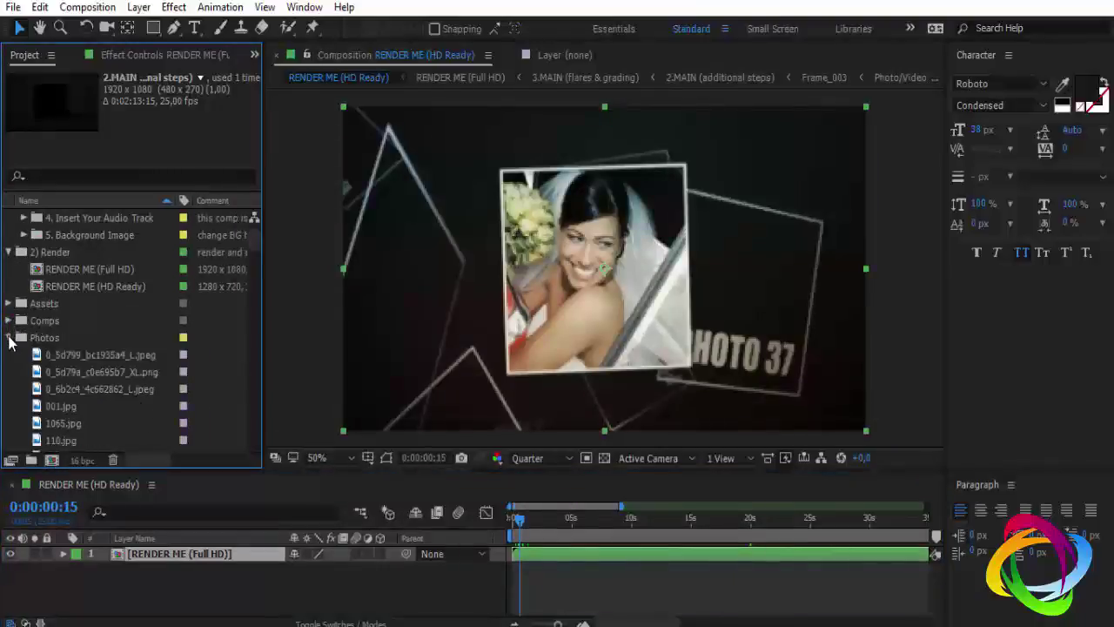
{"action": "left_click", "coordinate": [8, 338]}
{"action": "left_click", "coordinate": [48, 321]}
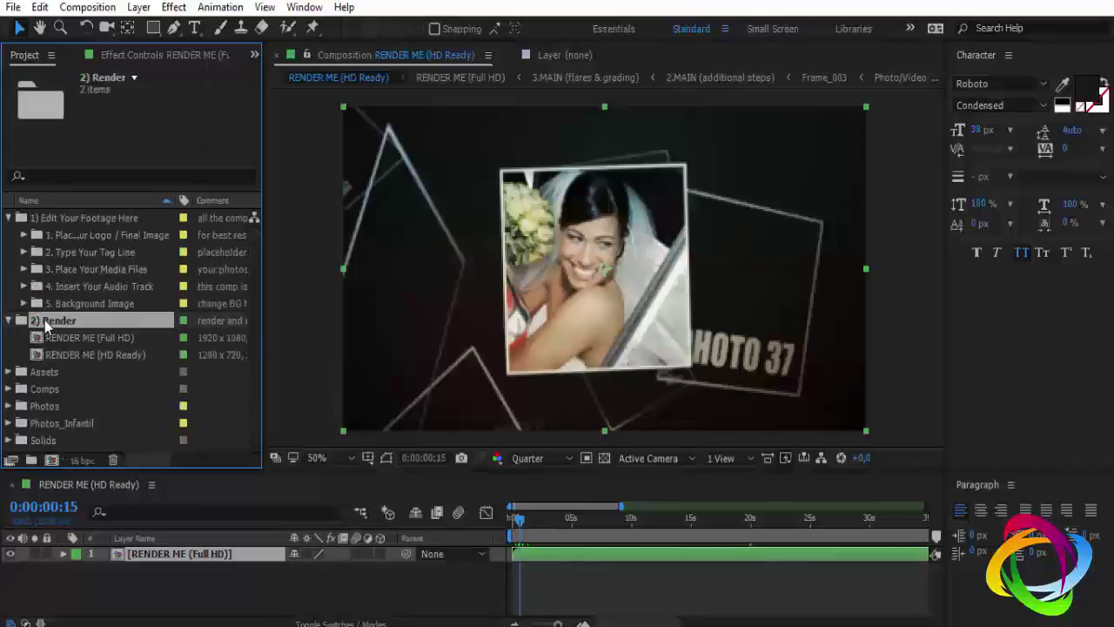
{"action": "left_click", "coordinate": [111, 338]}
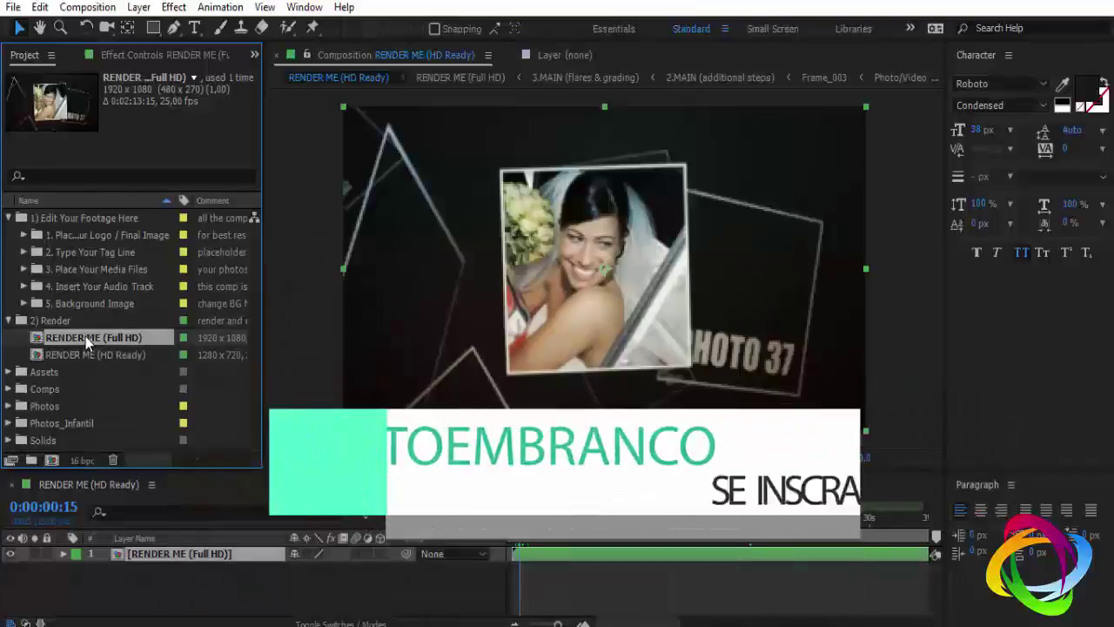
Open RENDER ME (Full HD), close the HD Ready timeline, and add Full HD to the Render Queue
{"action": "double_click", "coordinate": [85, 338]}
{"action": "left_click", "coordinate": [115, 486]}
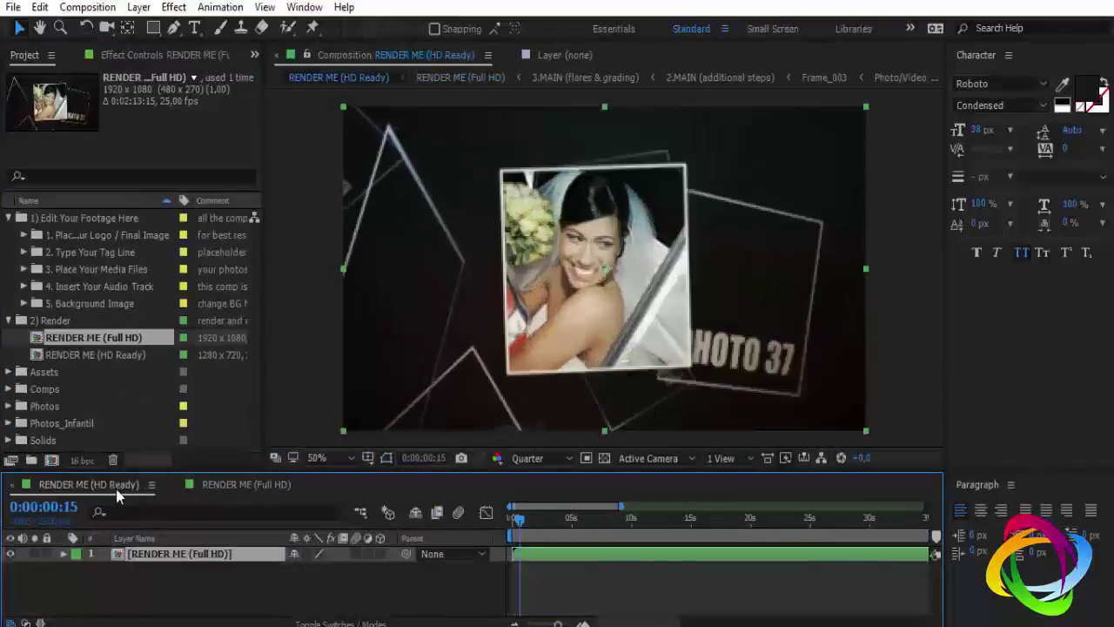
{"action": "left_click", "coordinate": [11, 484]}
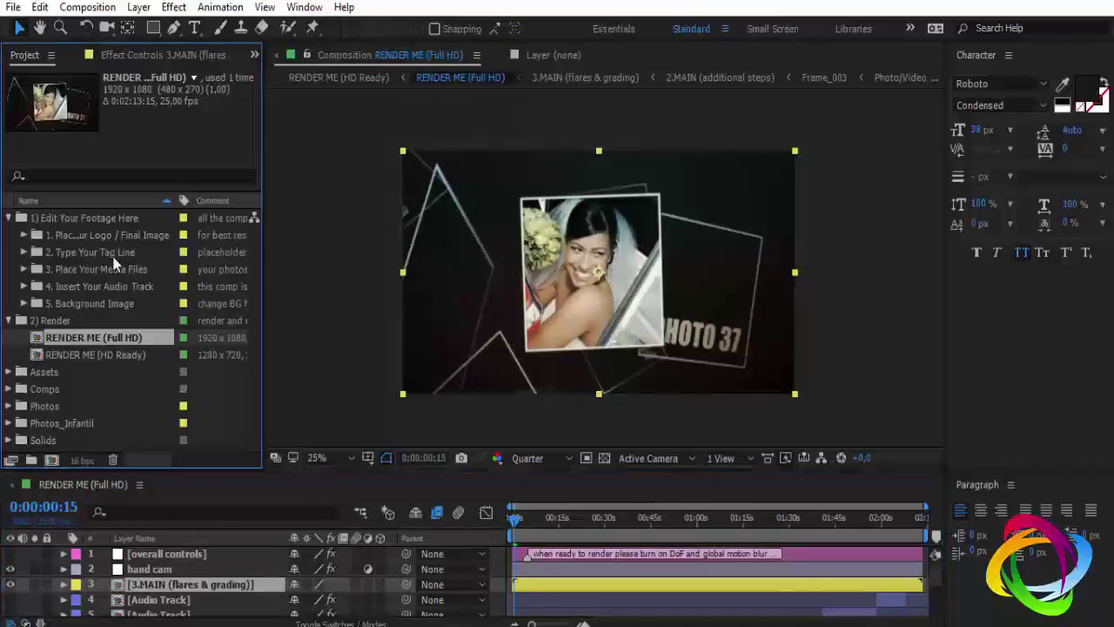
{"action": "left_click", "coordinate": [89, 11]}
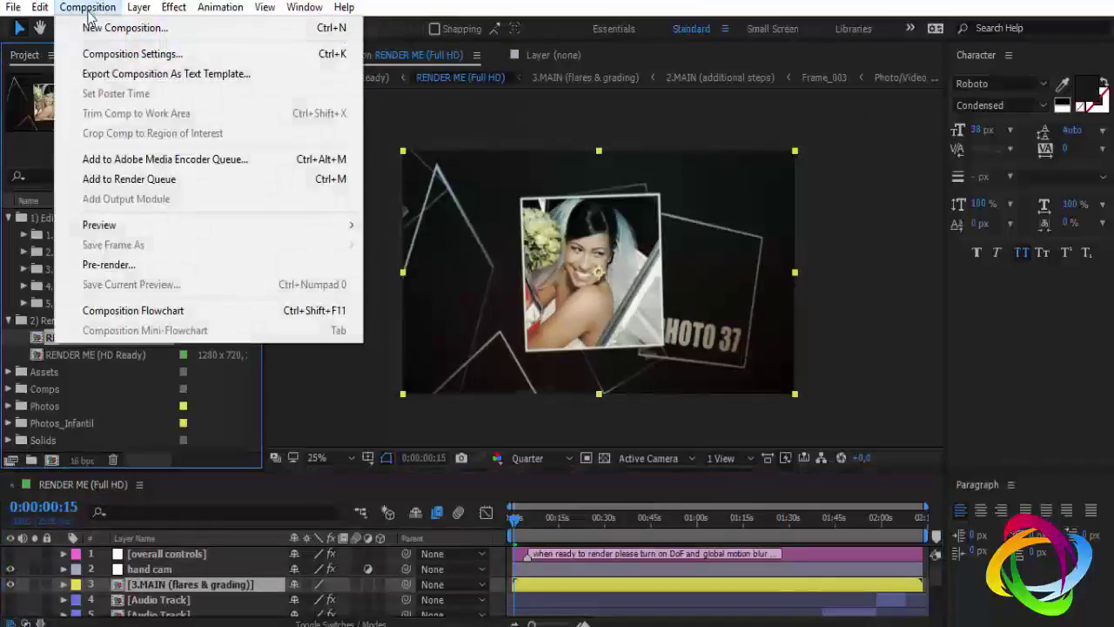
{"action": "left_click", "coordinate": [131, 178]}
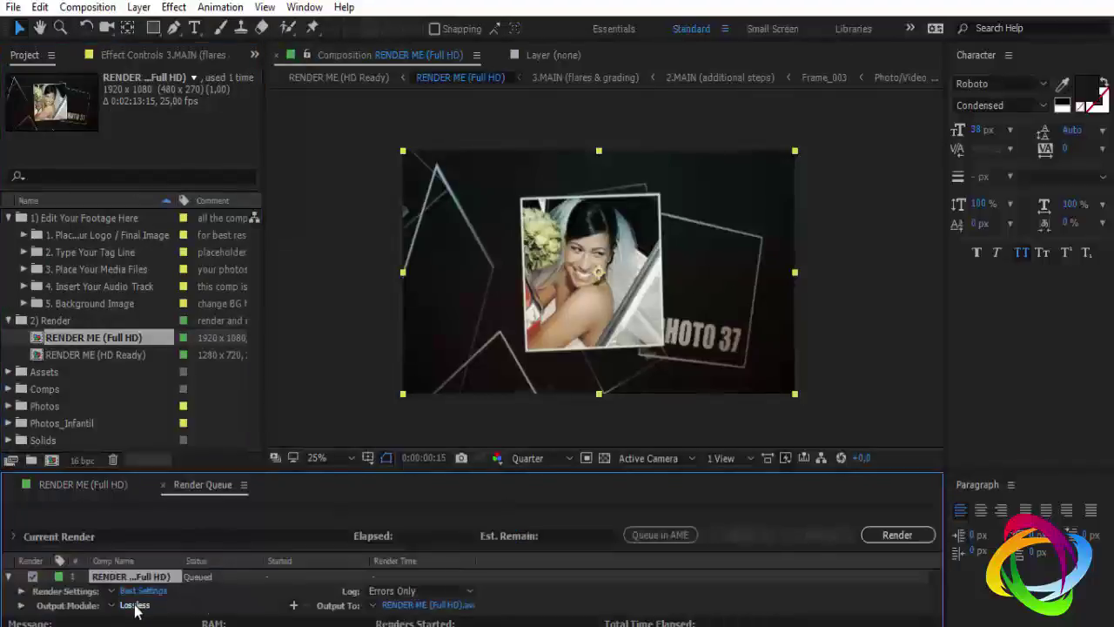
Set the output format to QuickTime, save the .mov to the Desktop, and close After Effects
{"action": "left_click", "coordinate": [135, 605]}
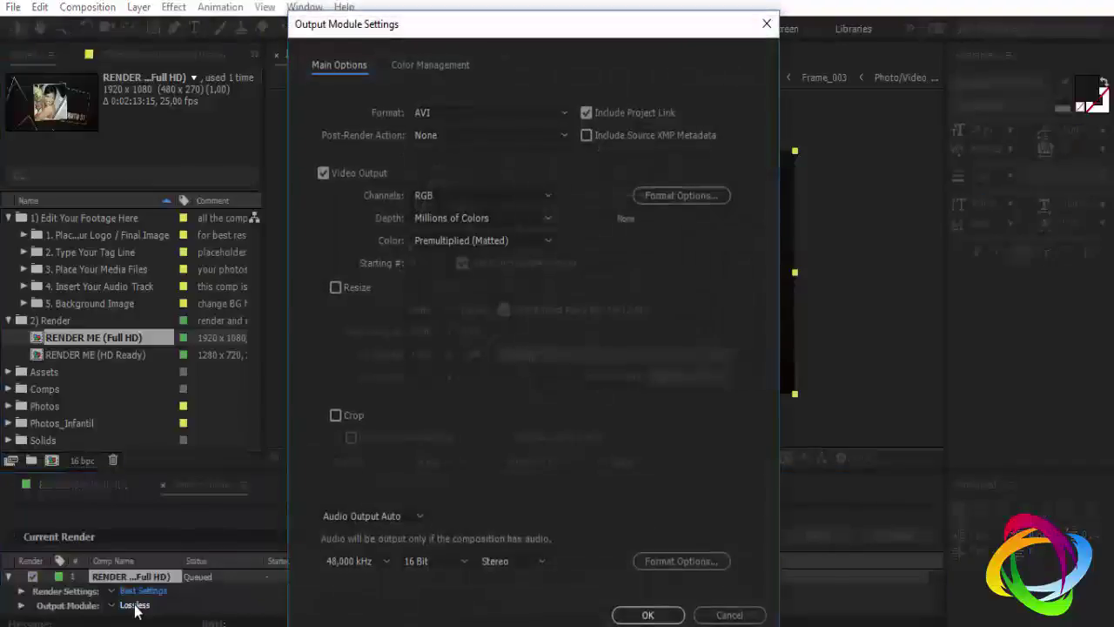
{"action": "left_click", "coordinate": [565, 111]}
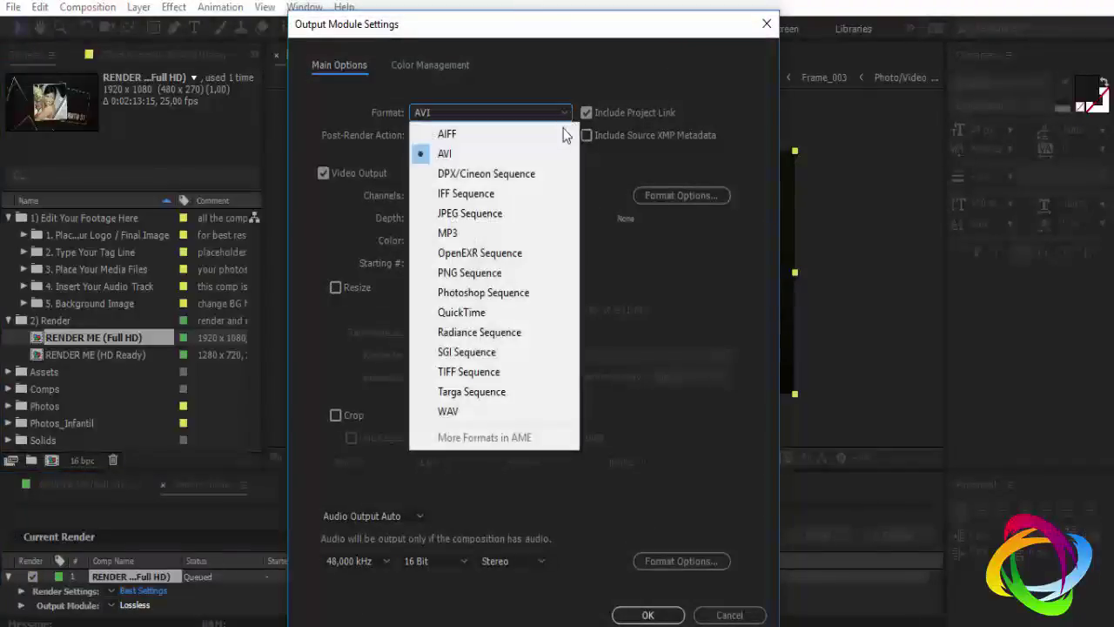
{"action": "left_click", "coordinate": [475, 312]}
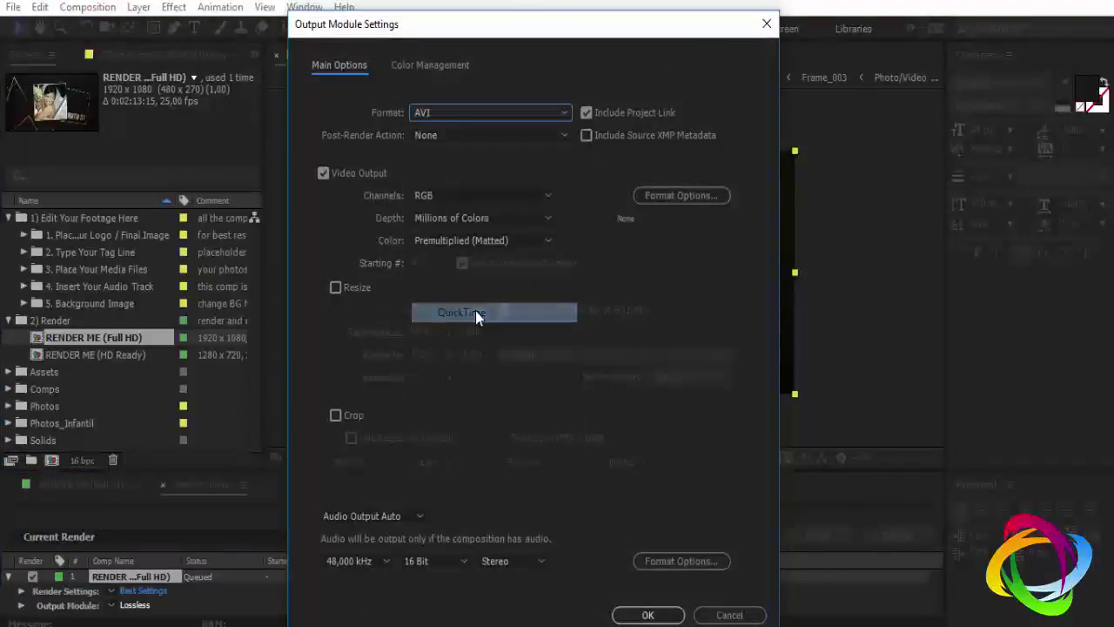
{"action": "left_click", "coordinate": [648, 615]}
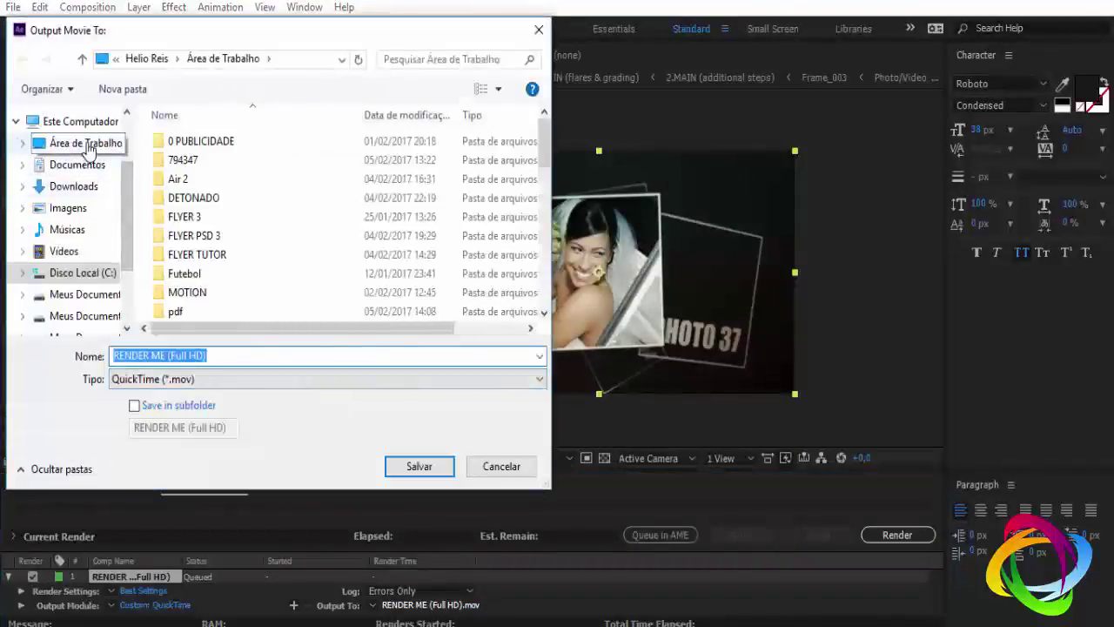
{"action": "left_click", "coordinate": [92, 143]}
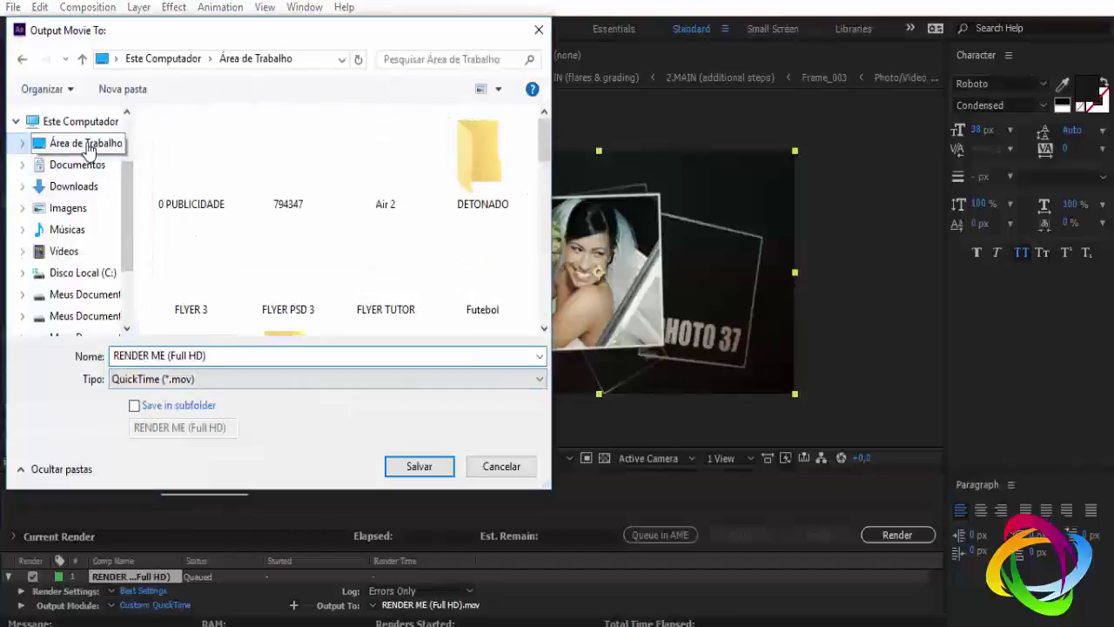
{"action": "left_click", "coordinate": [416, 467]}
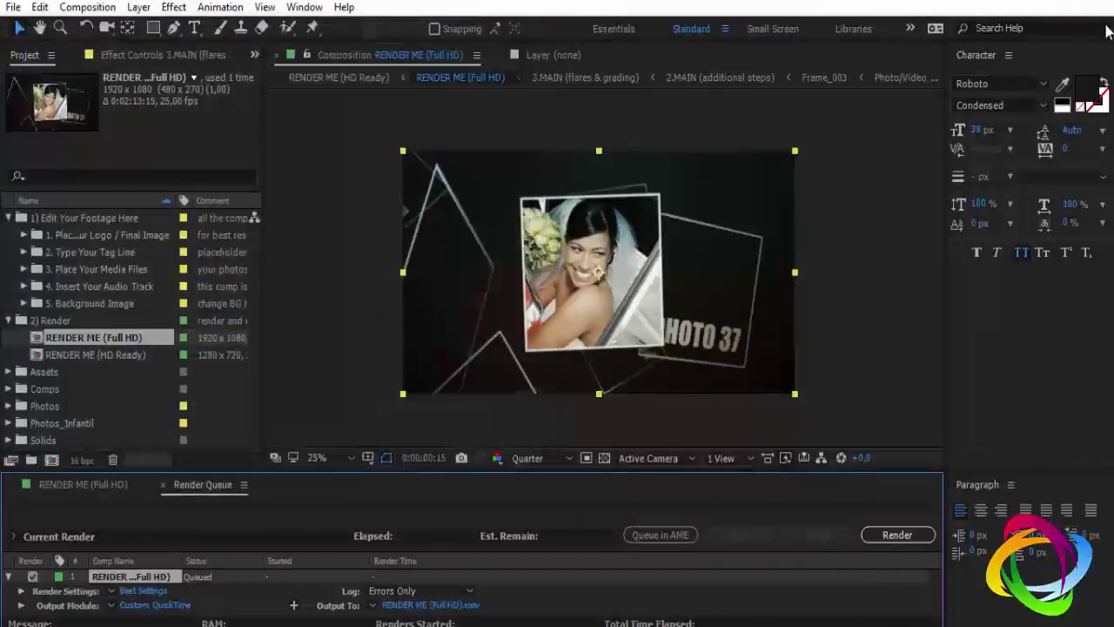
{"action": "left_click", "coordinate": [1109, 6]}
Discard the unsaved project changes, then play the slideshow in KMPlayer and pause near 01:16
{"action": "left_click", "coordinate": [634, 334]}
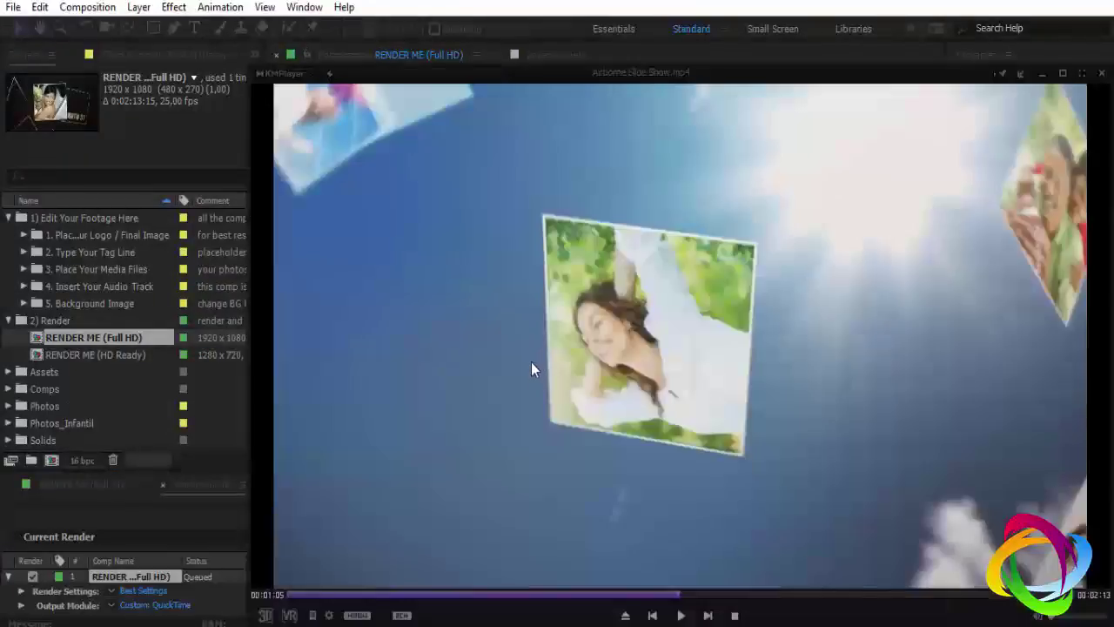
{"action": "left_click", "coordinate": [680, 615]}
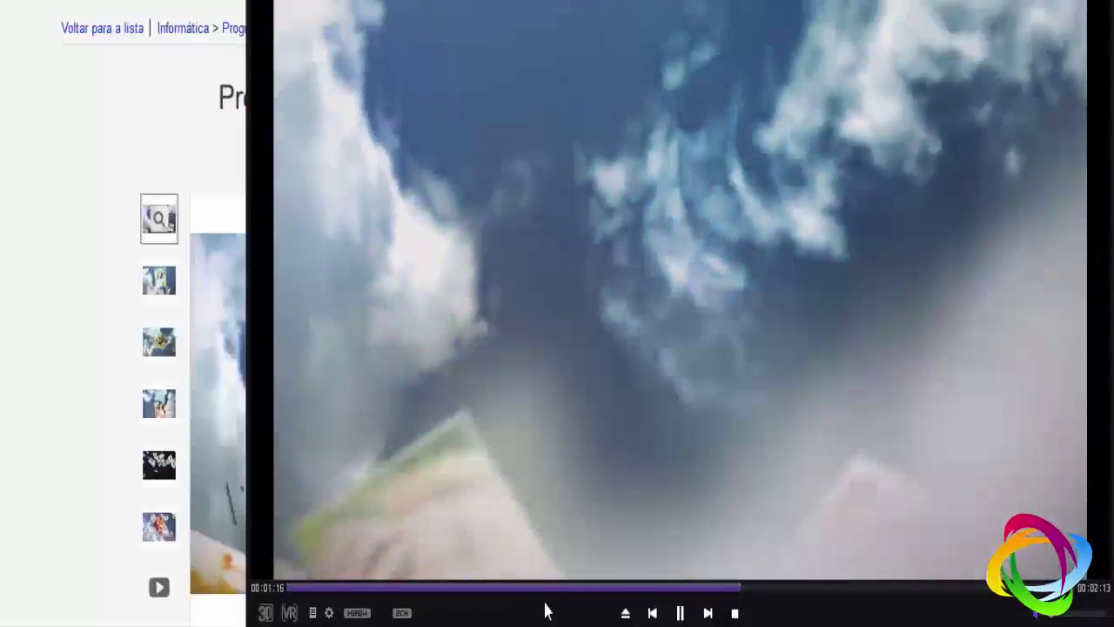
{"action": "left_click", "coordinate": [680, 613]}
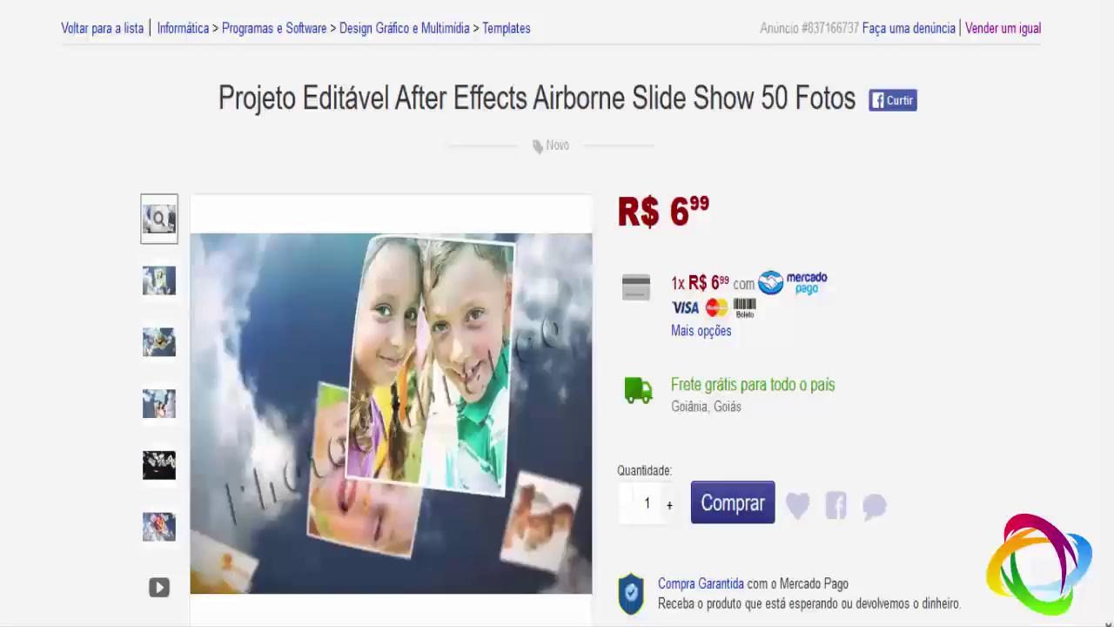
Scroll down the Airborne Slide Show product page to the grid of related template listings
{"action": "scroll", "coordinate": [557, 313], "scroll_direction": "down", "scroll_amount": 10}
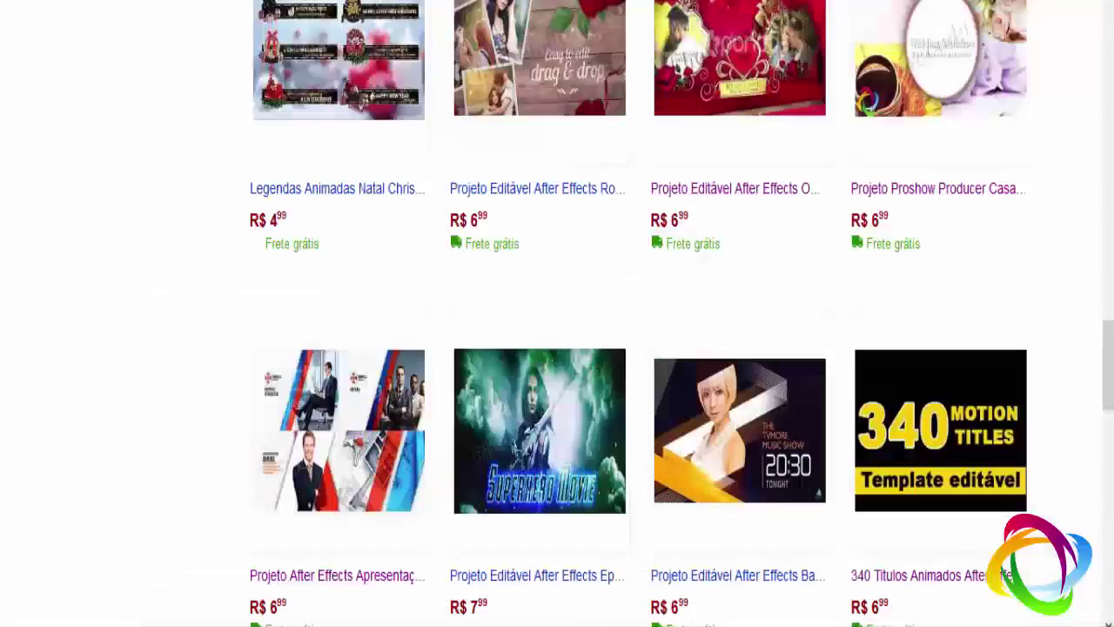